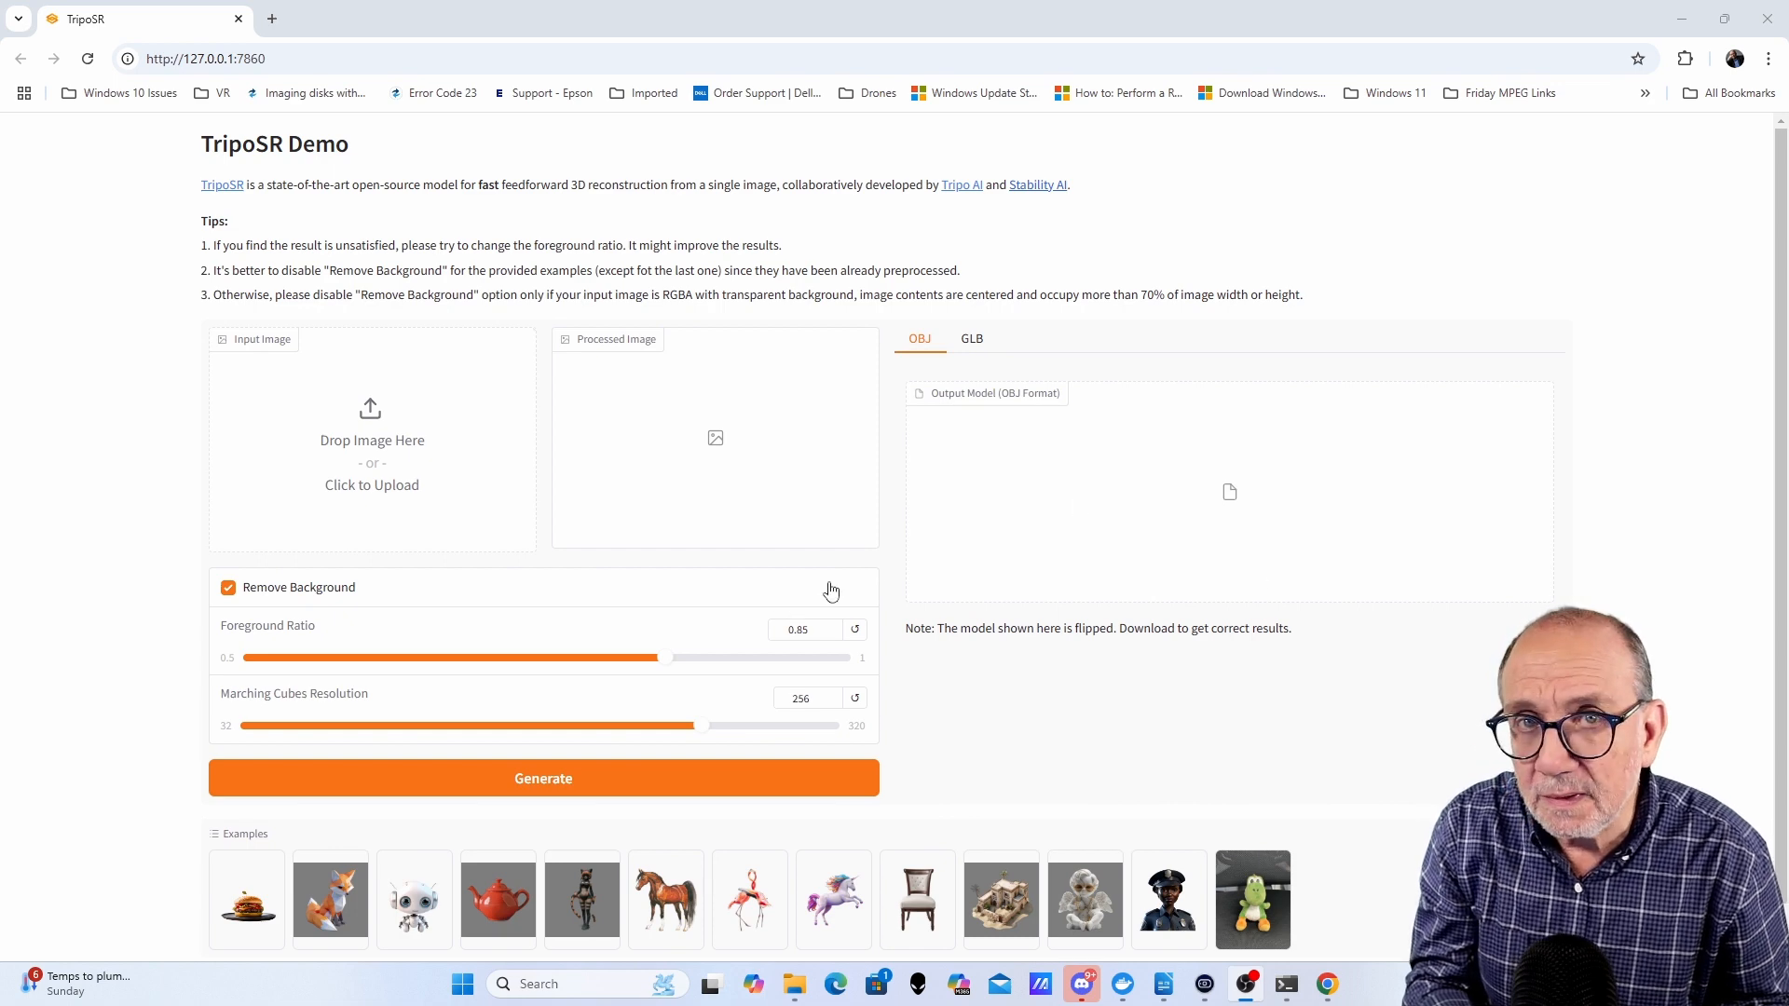
- Bring the Images folder window back to the front and nudge it upward
mouse_move(798, 987)
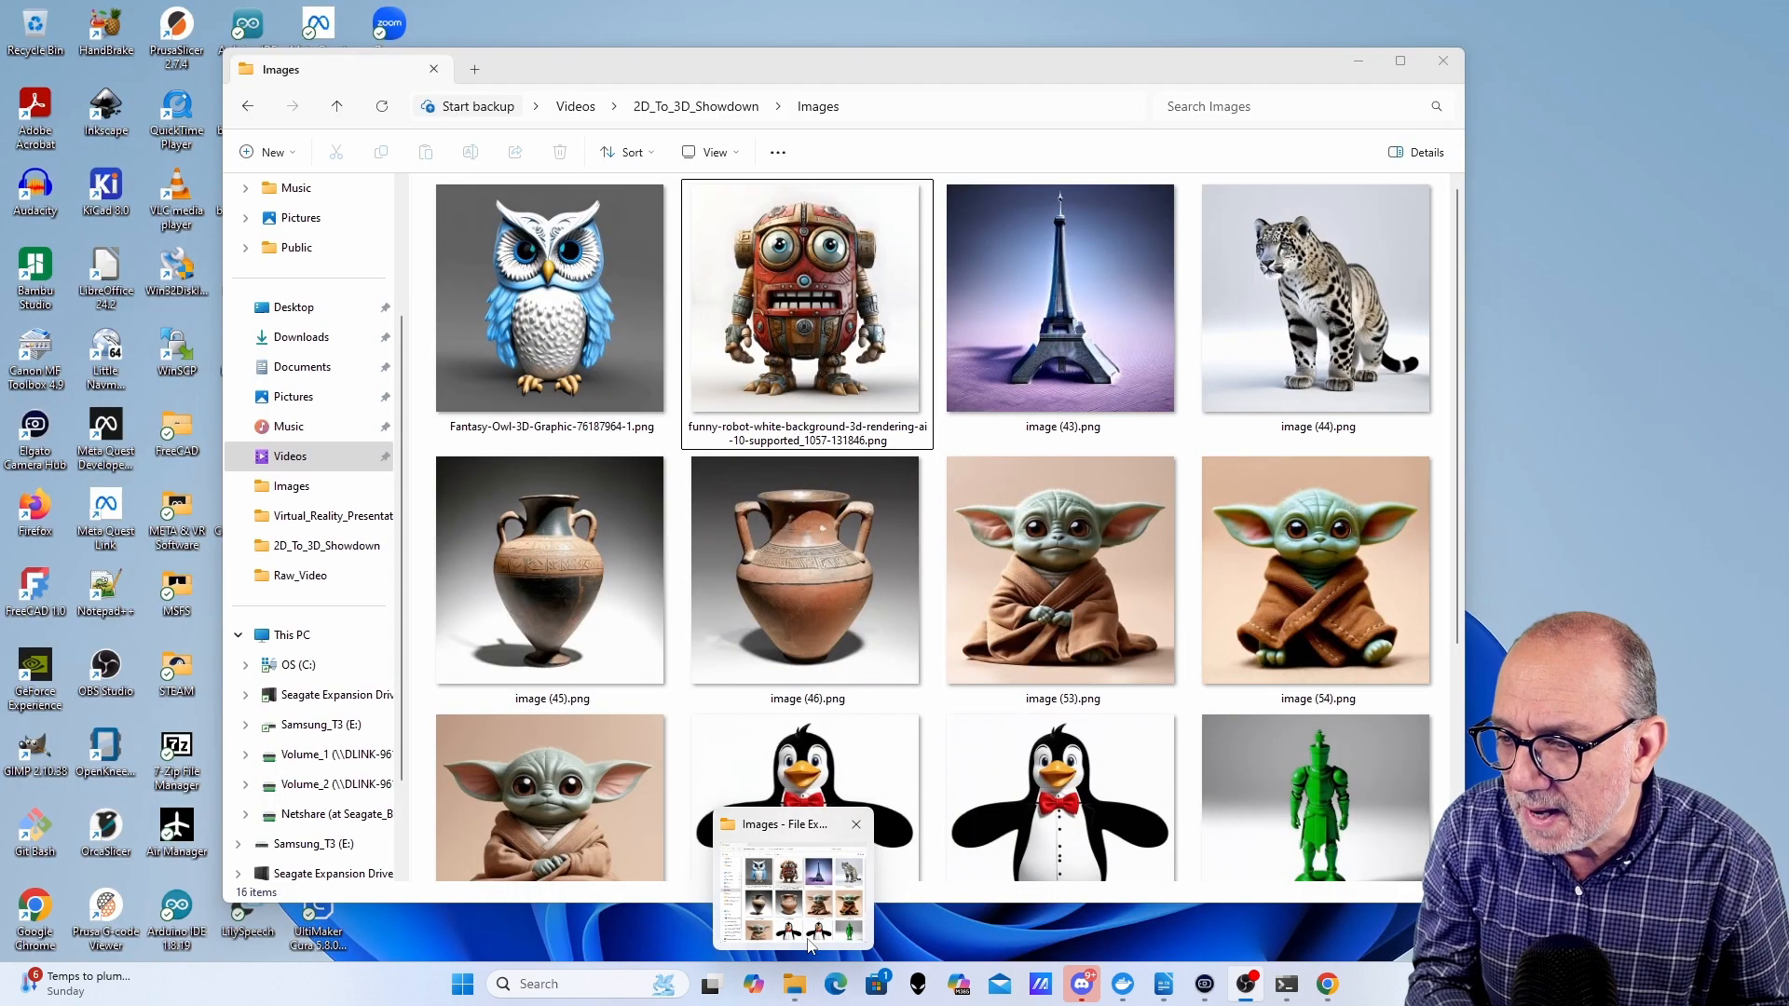
click(792, 885)
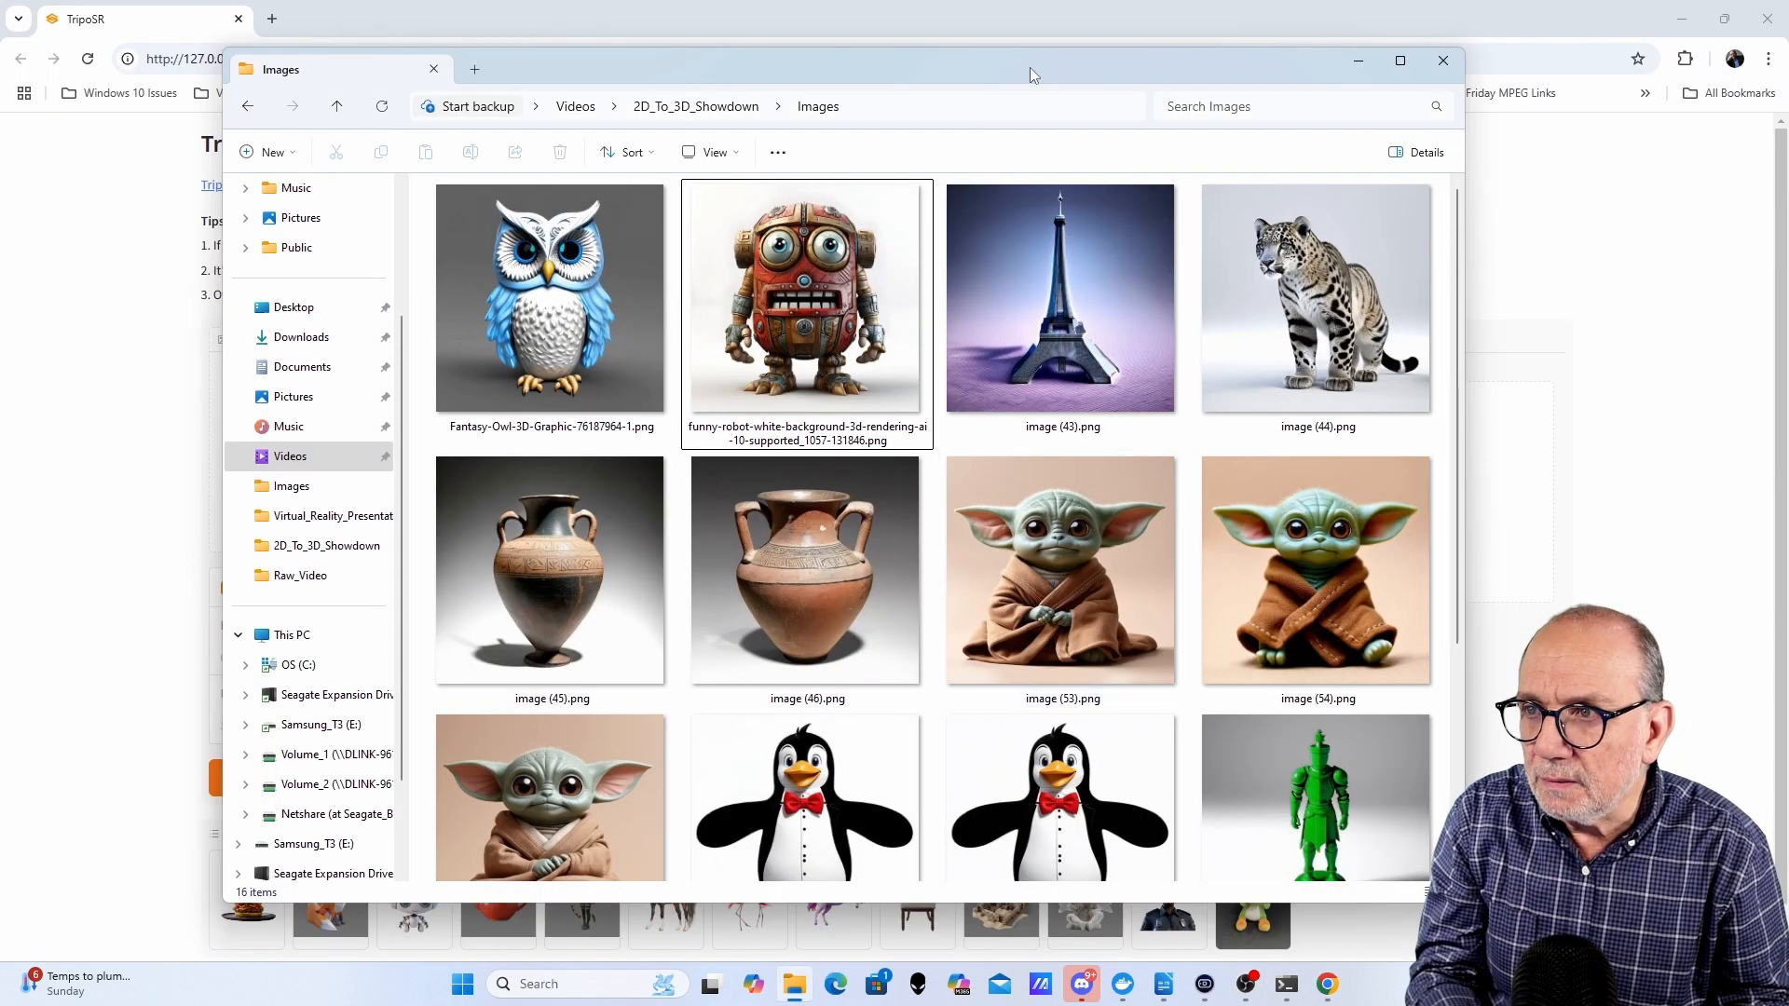
mouse_move(1030, 67)
mouse_down()
mouse_move(1009, 71)
mouse_move(1030, 58)
mouse_up()
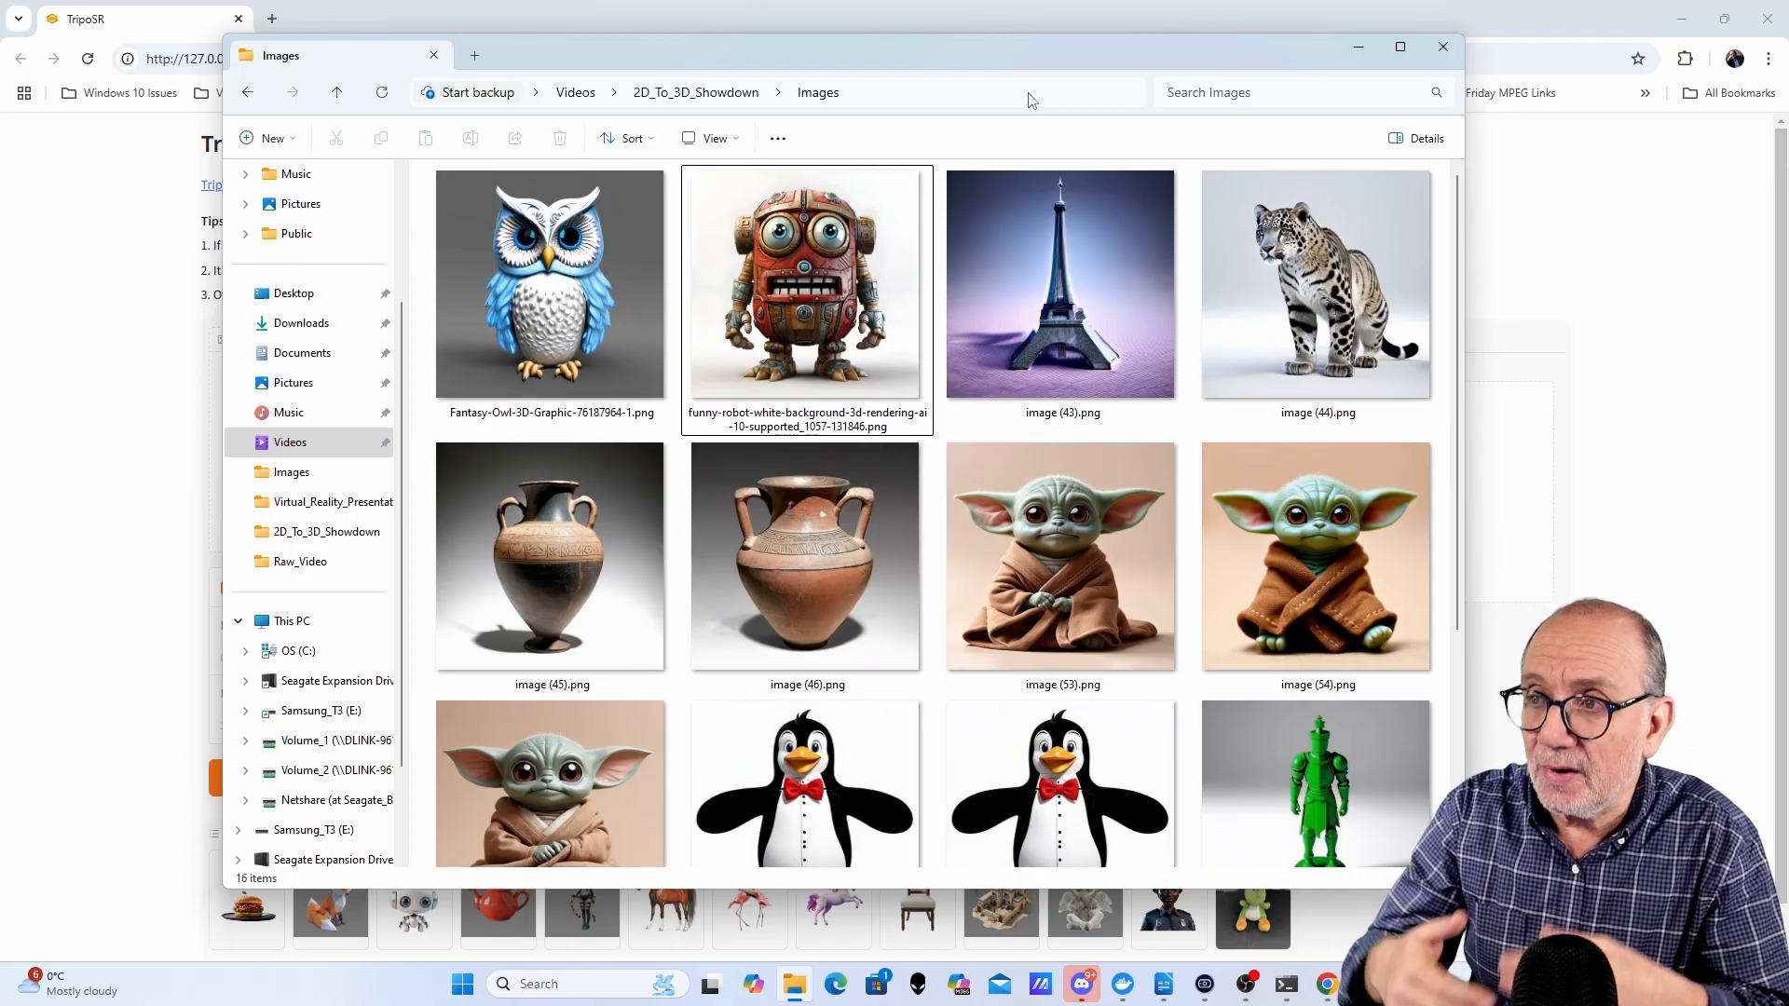
- Preview the funny-robot PNG enlarged in the photo viewer and close the viewer
double_click(823, 278)
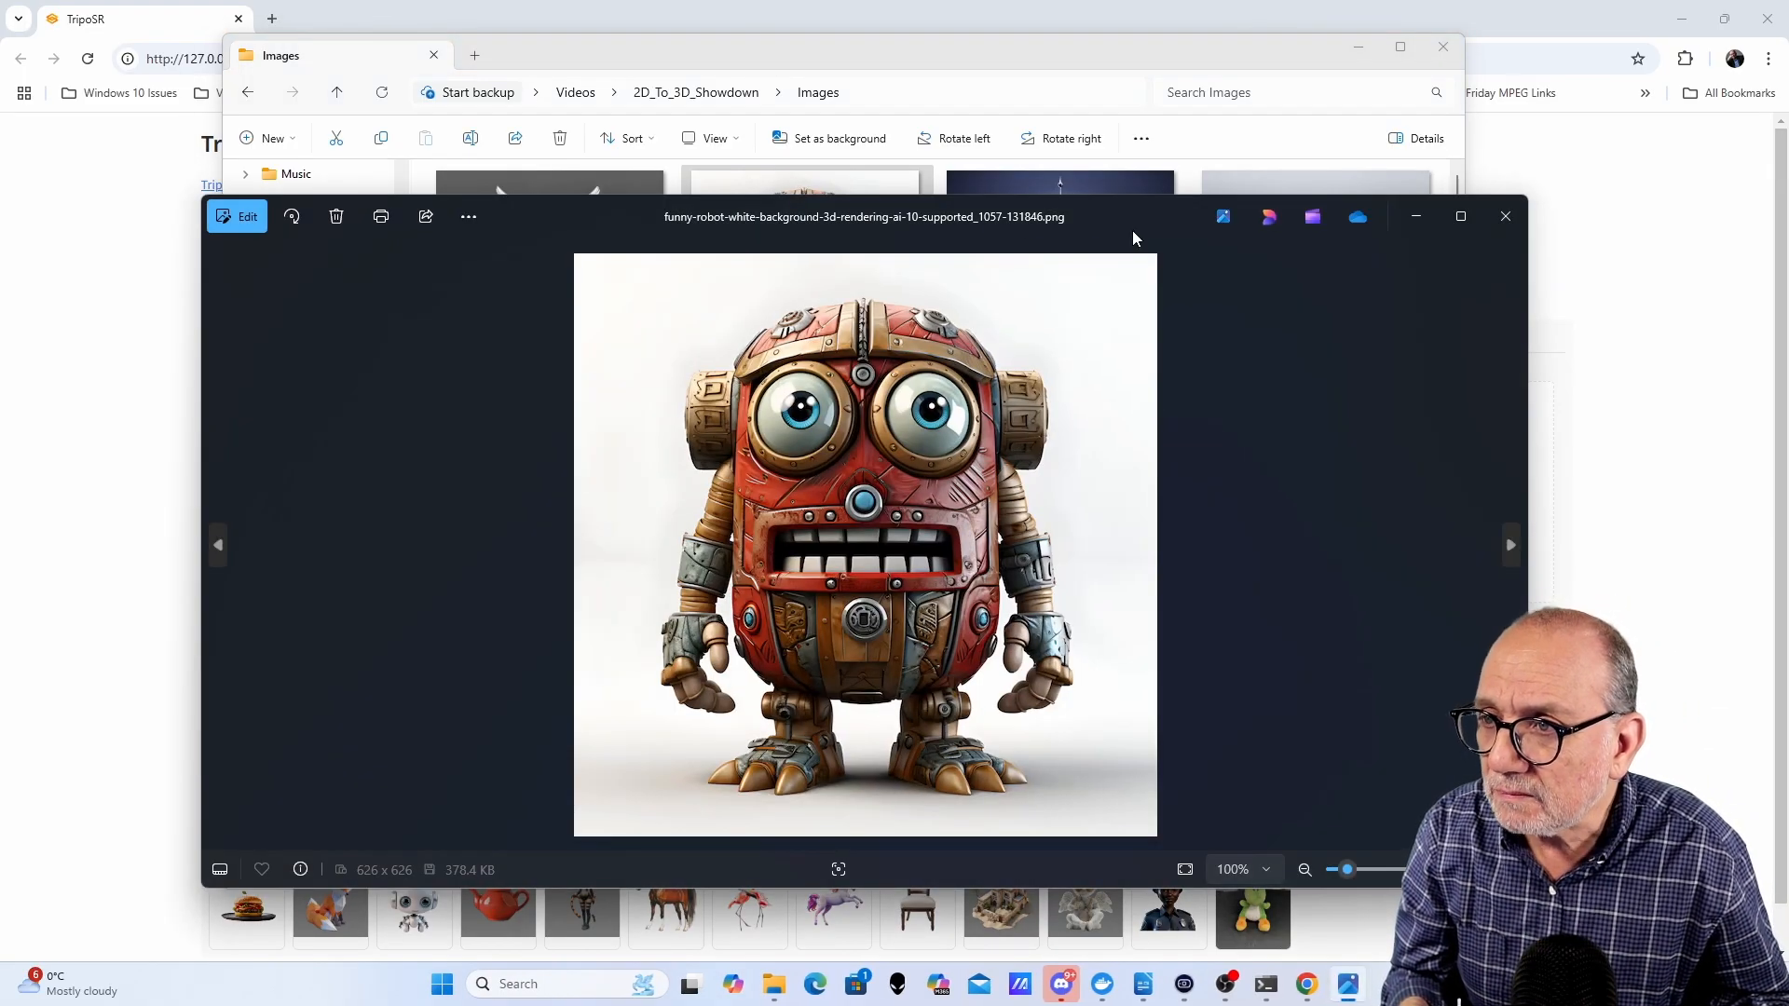
drag(1132, 233, 1181, 164)
click(1506, 148)
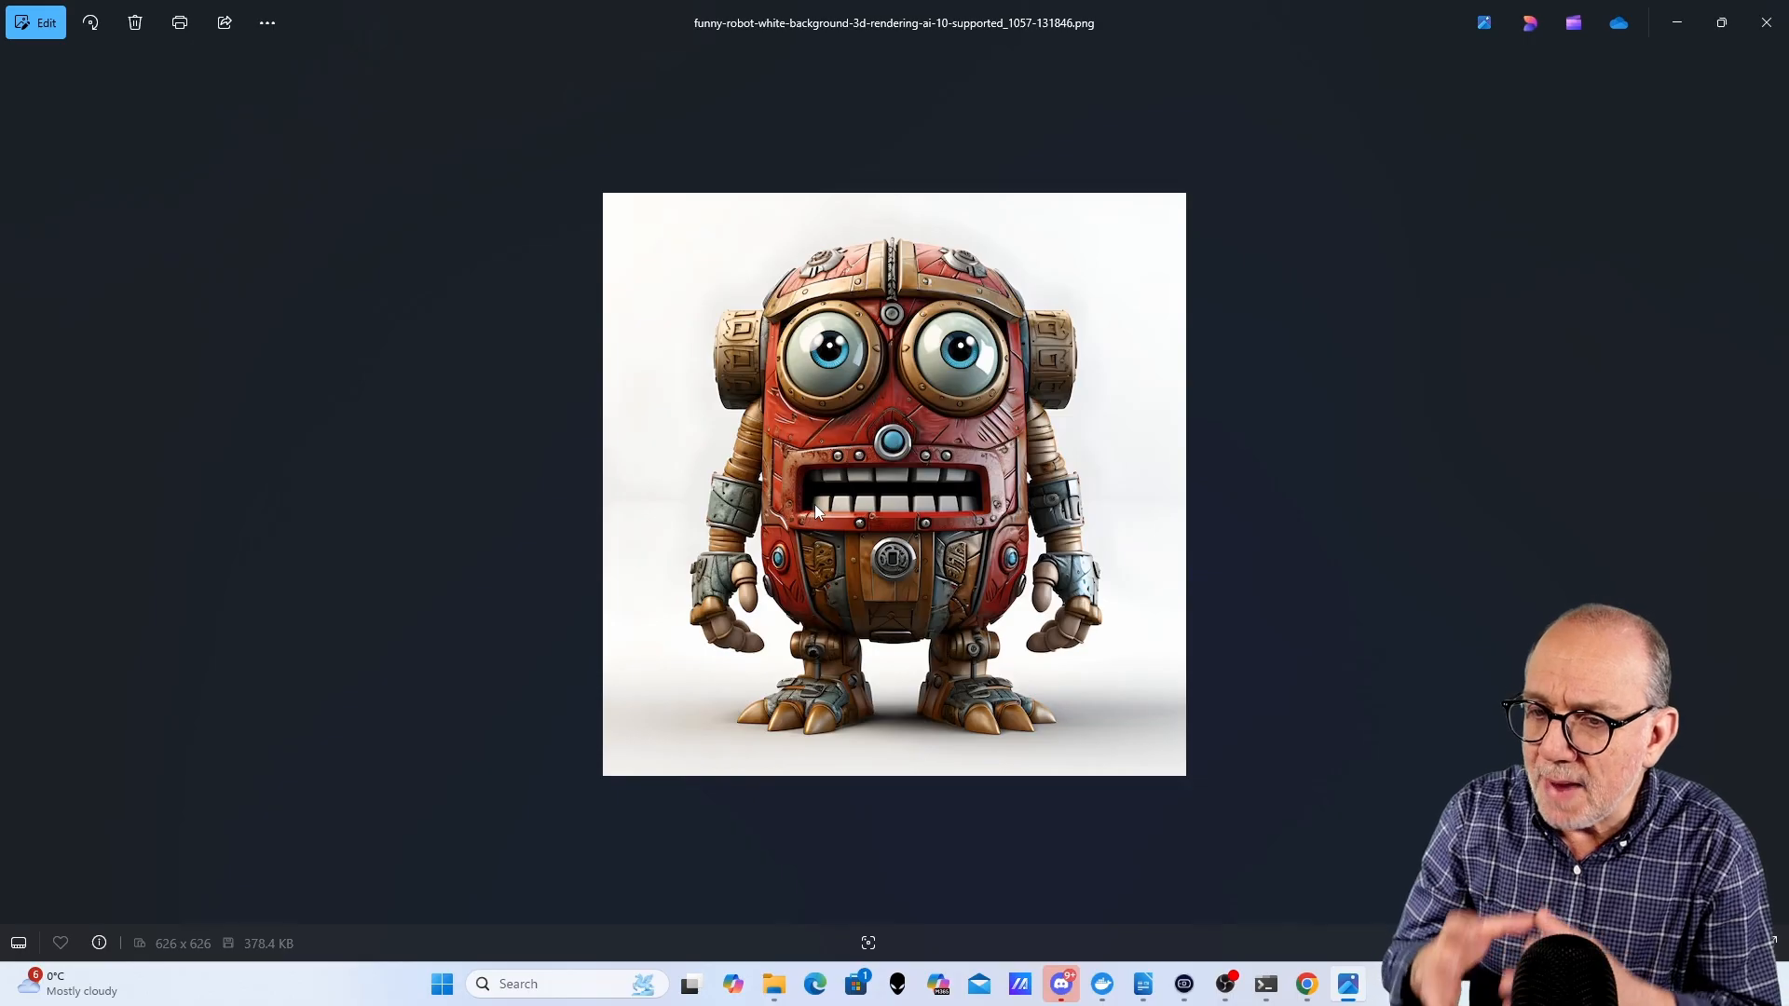
scroll(1058, 461, up, 1)
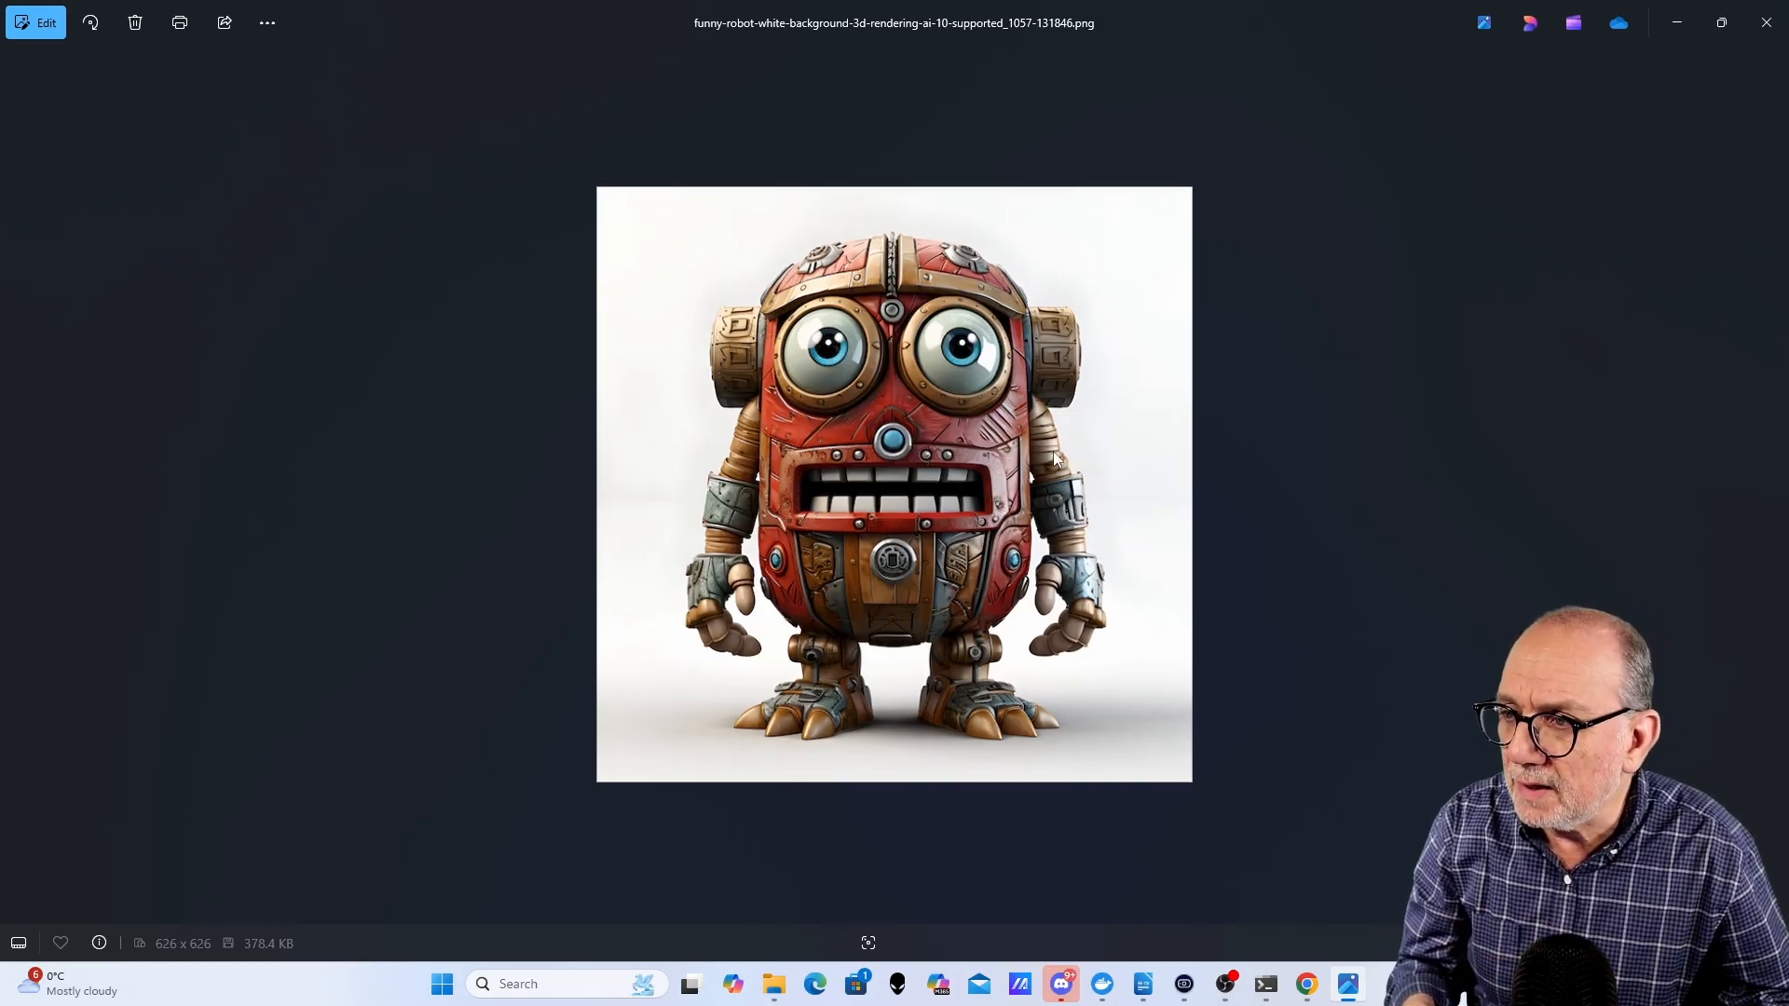
scroll(1211, 675, up, 2)
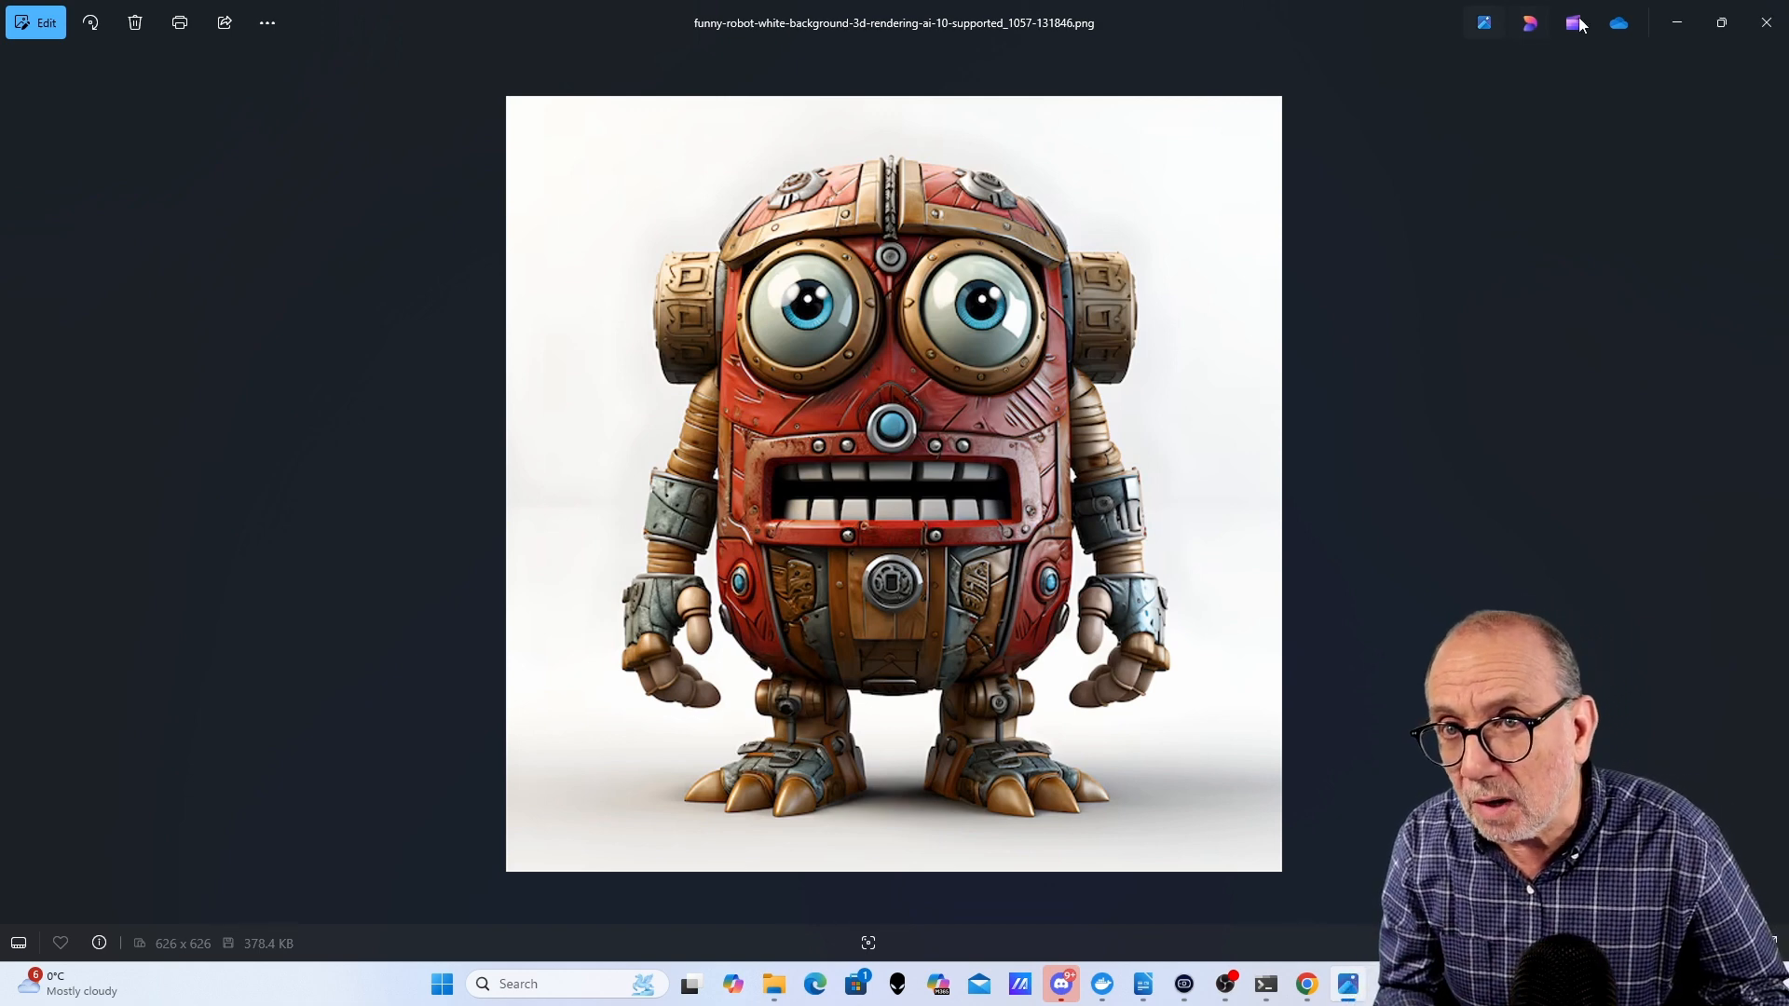
click(1722, 22)
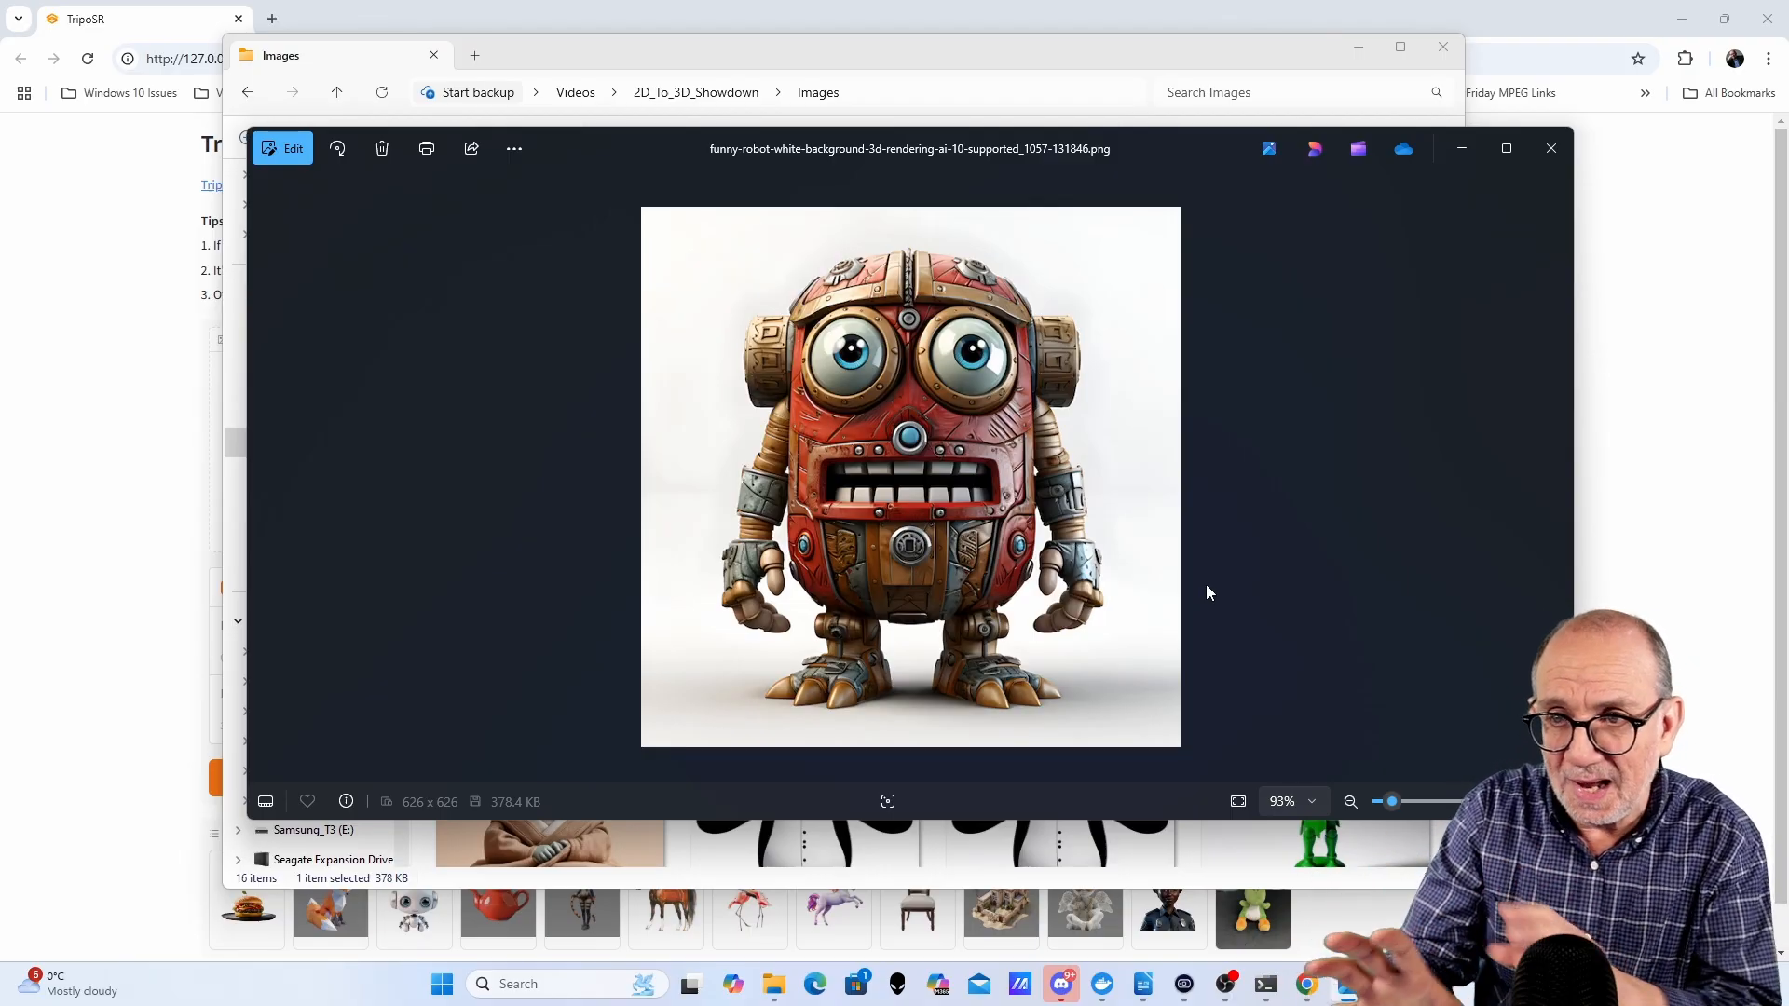
click(1553, 151)
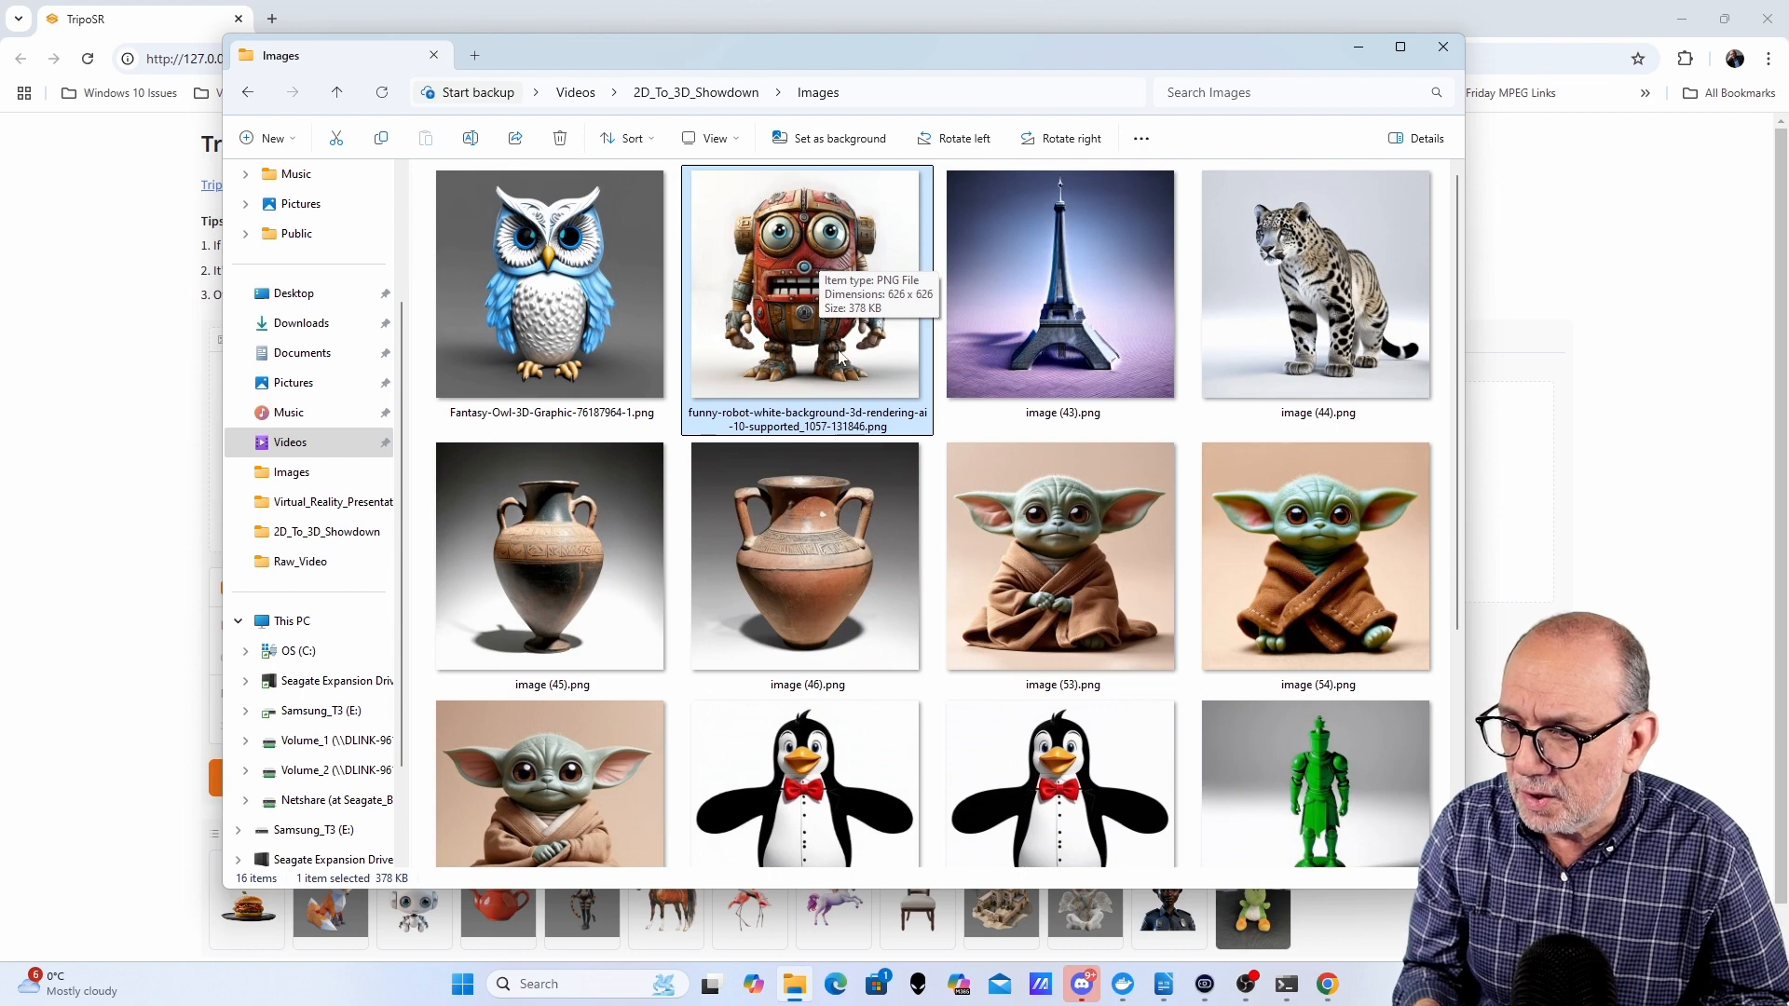
- Browse the images in the 2D_To_3D_Showdown Images folder, selecting image (55).png
scroll(821, 263, down, 3)
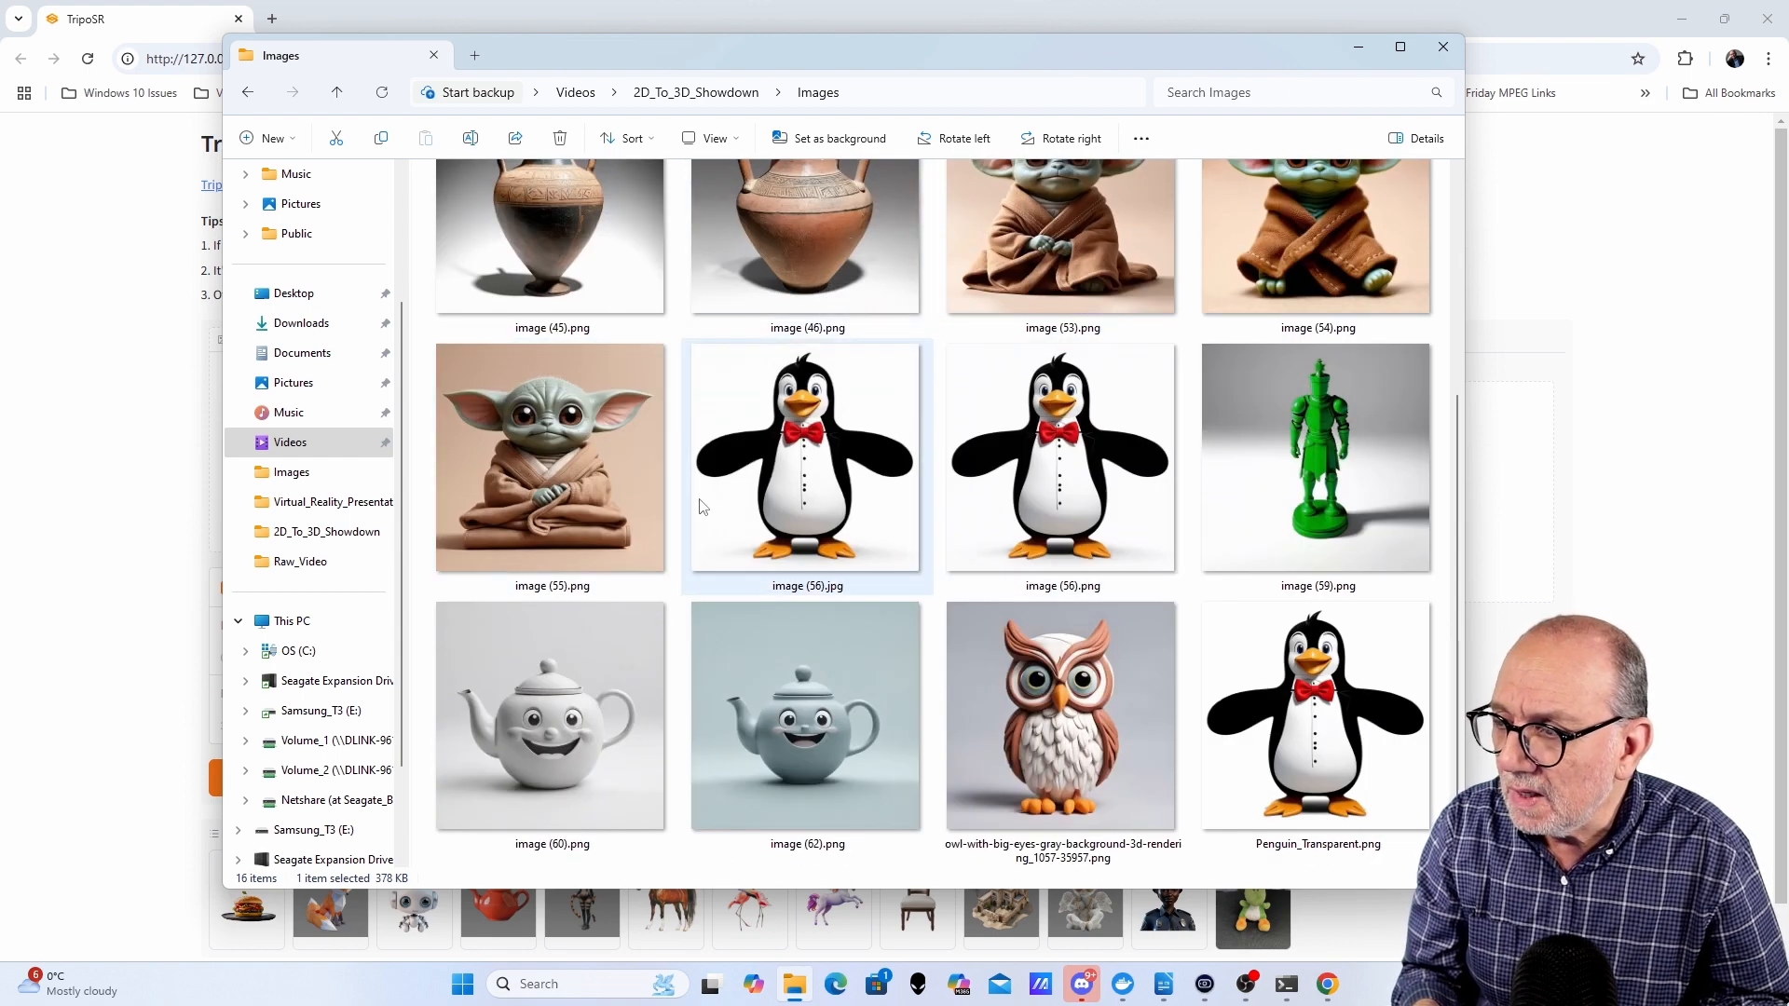
click(539, 457)
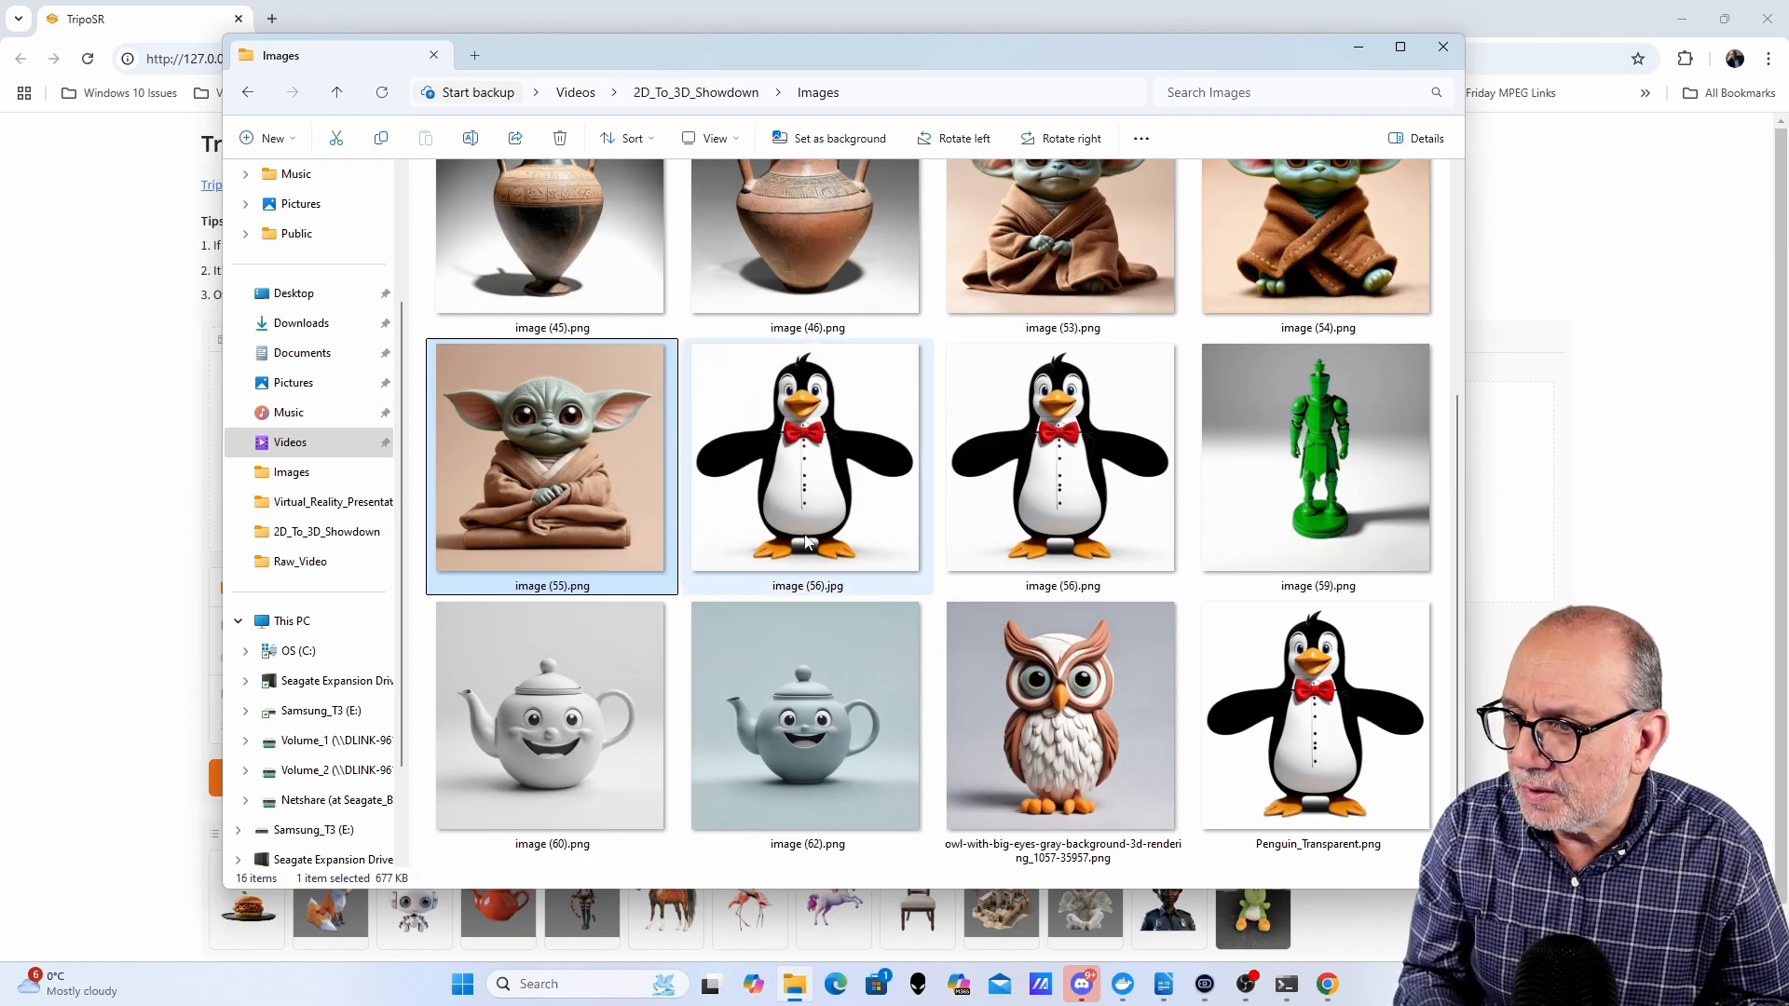
scroll(1015, 539, up, 3)
scroll(1332, 755, down, 3)
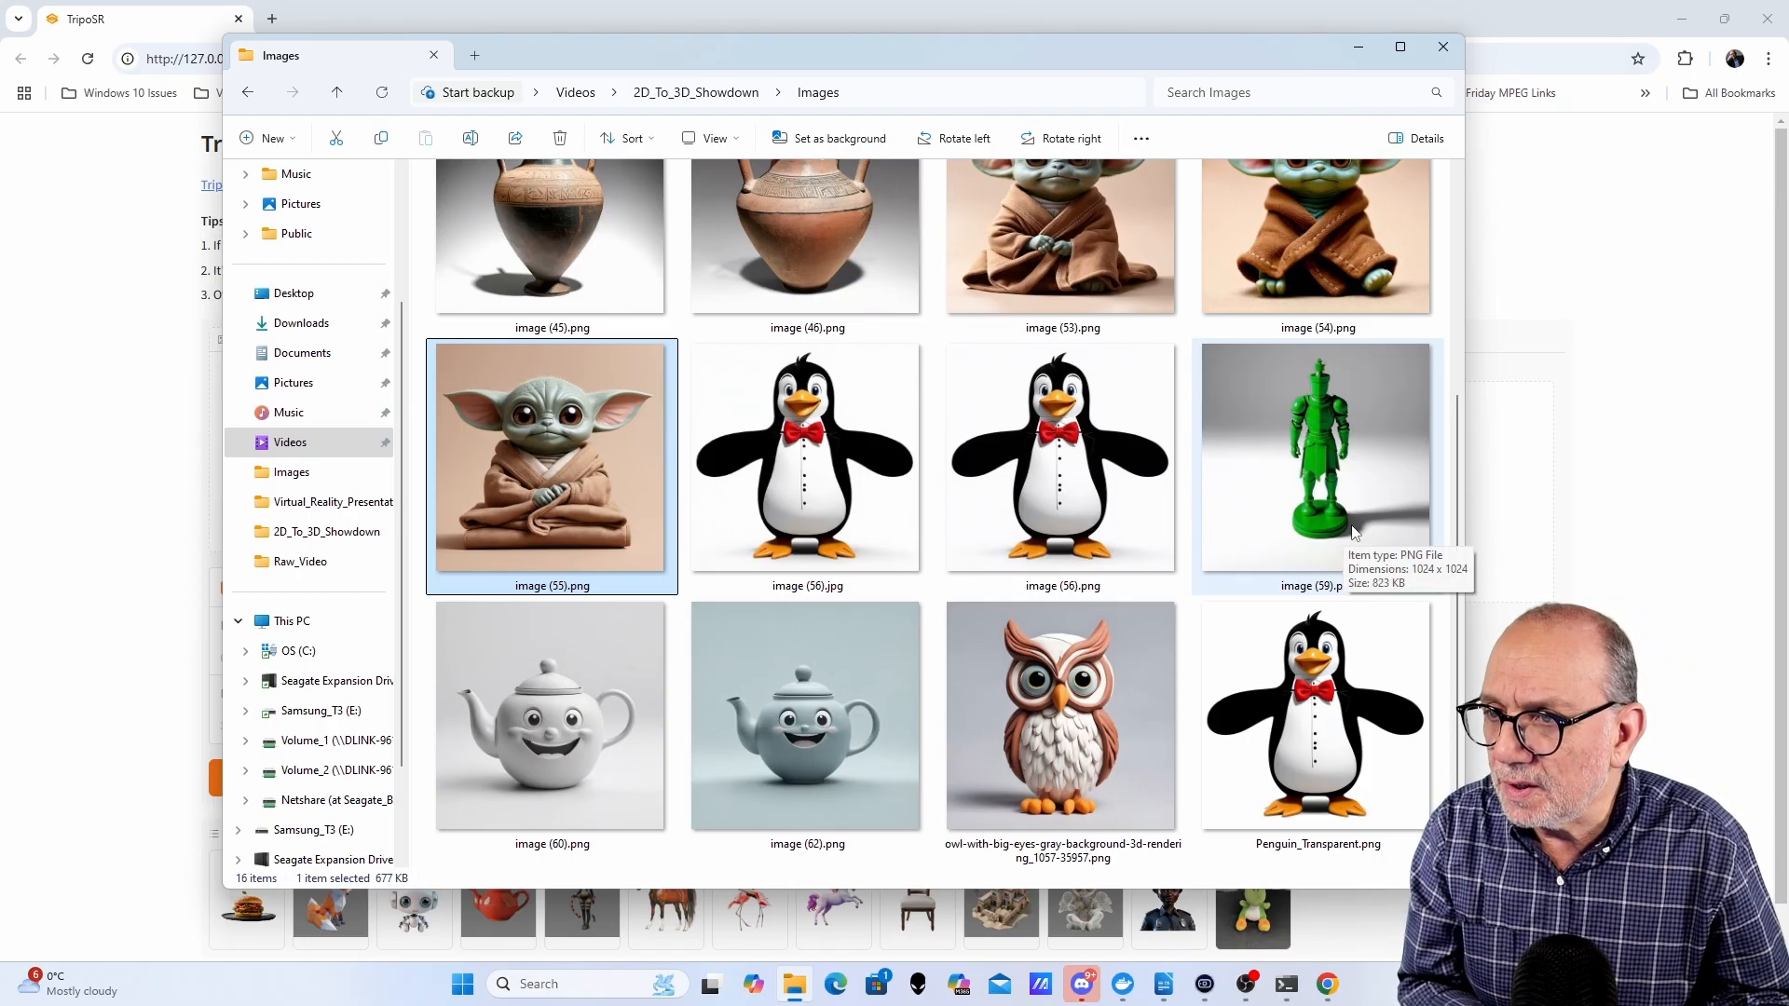
scroll(1341, 531, up, 3)
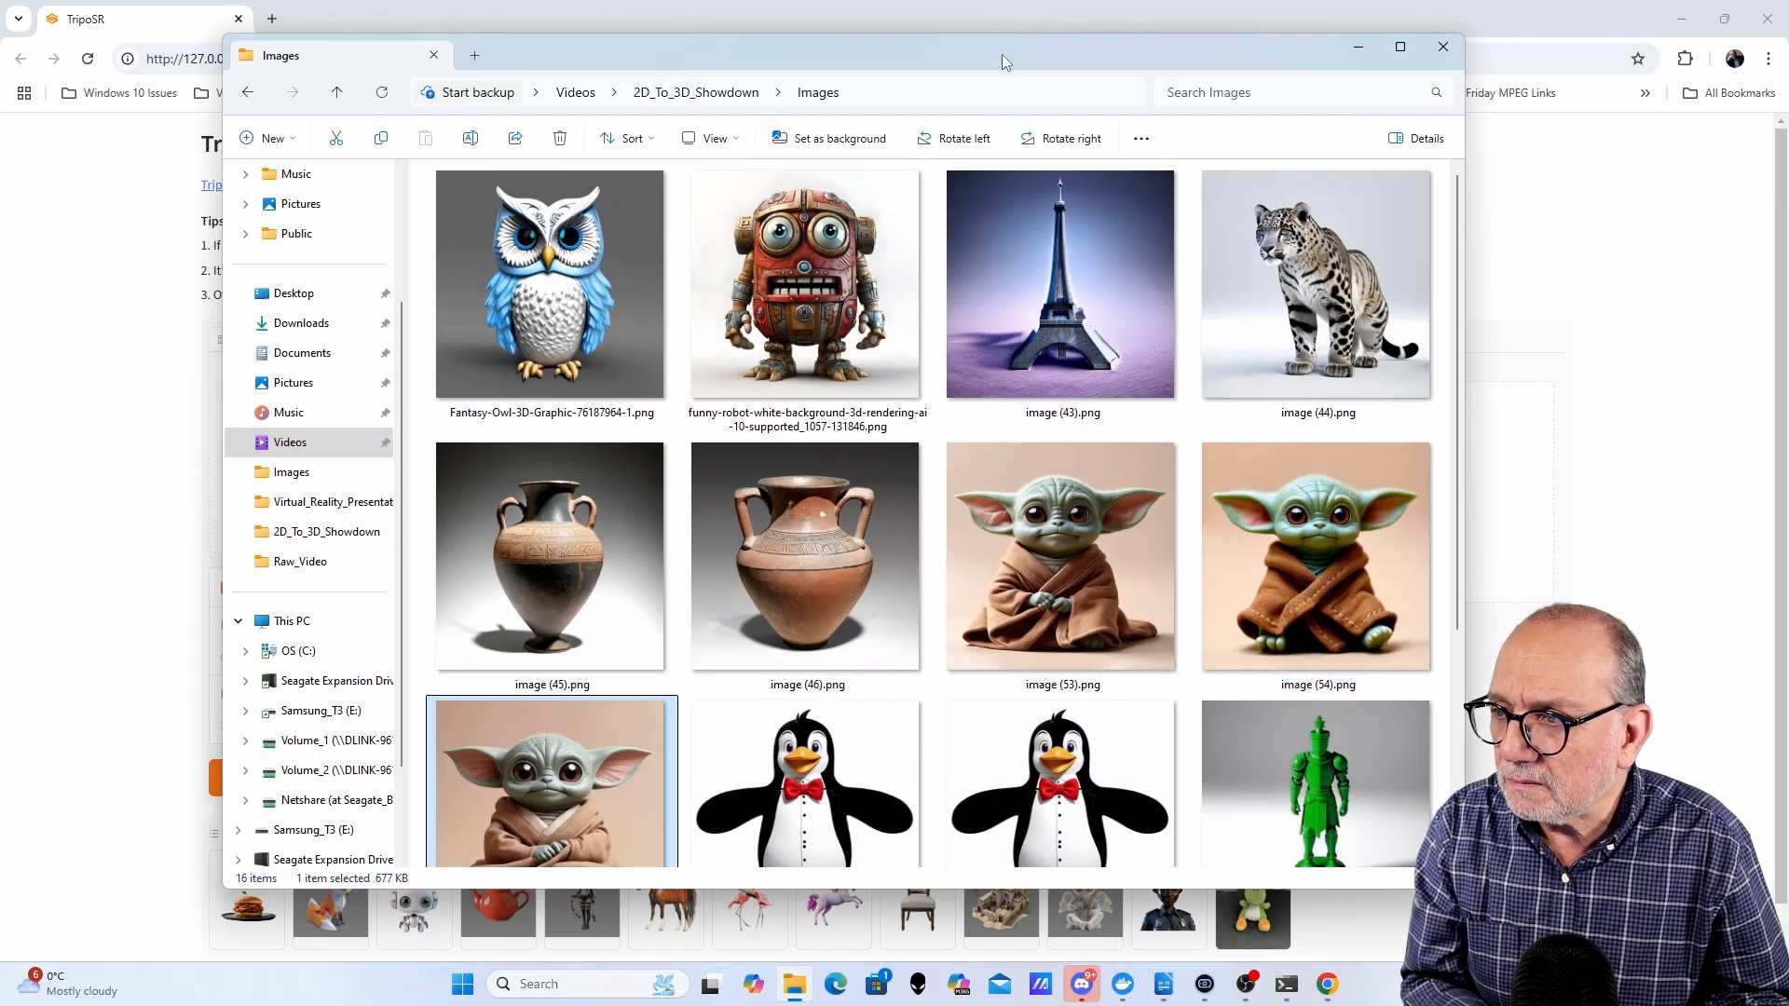
- Drop the funny-robot image into the Input Image area and generate a 3D model
drag(1002, 54, 1788, 103)
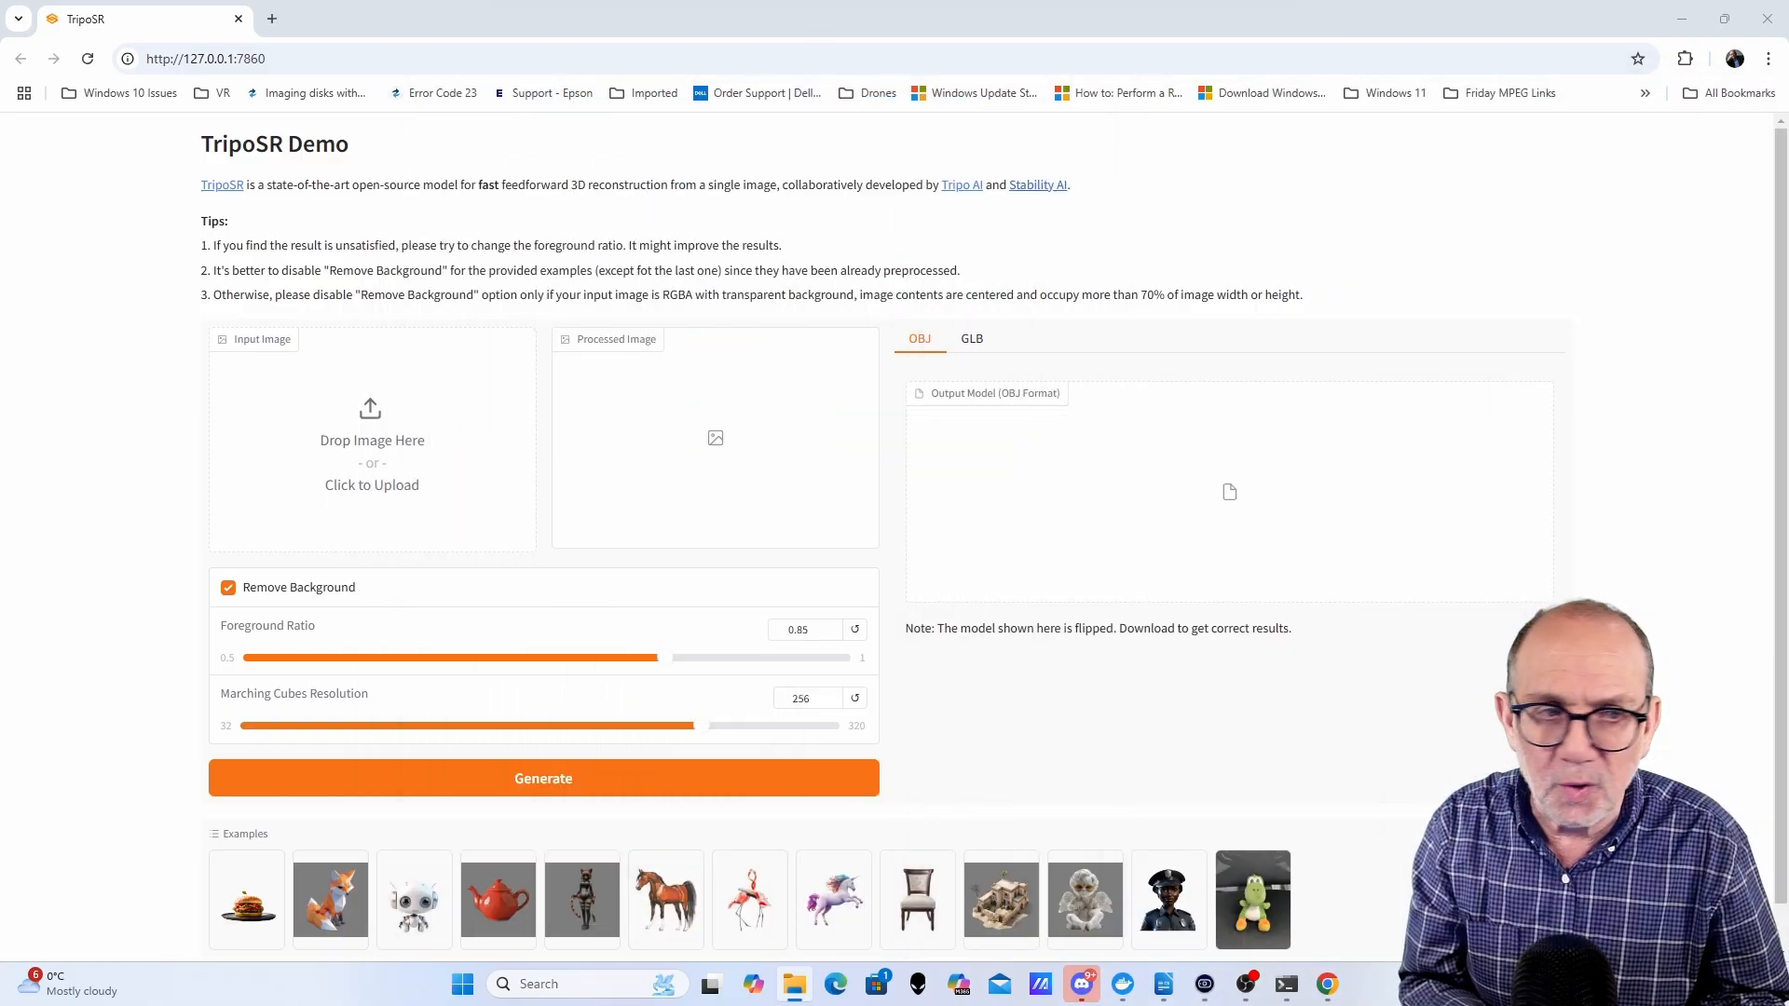
drag(1787, 559, 400, 471)
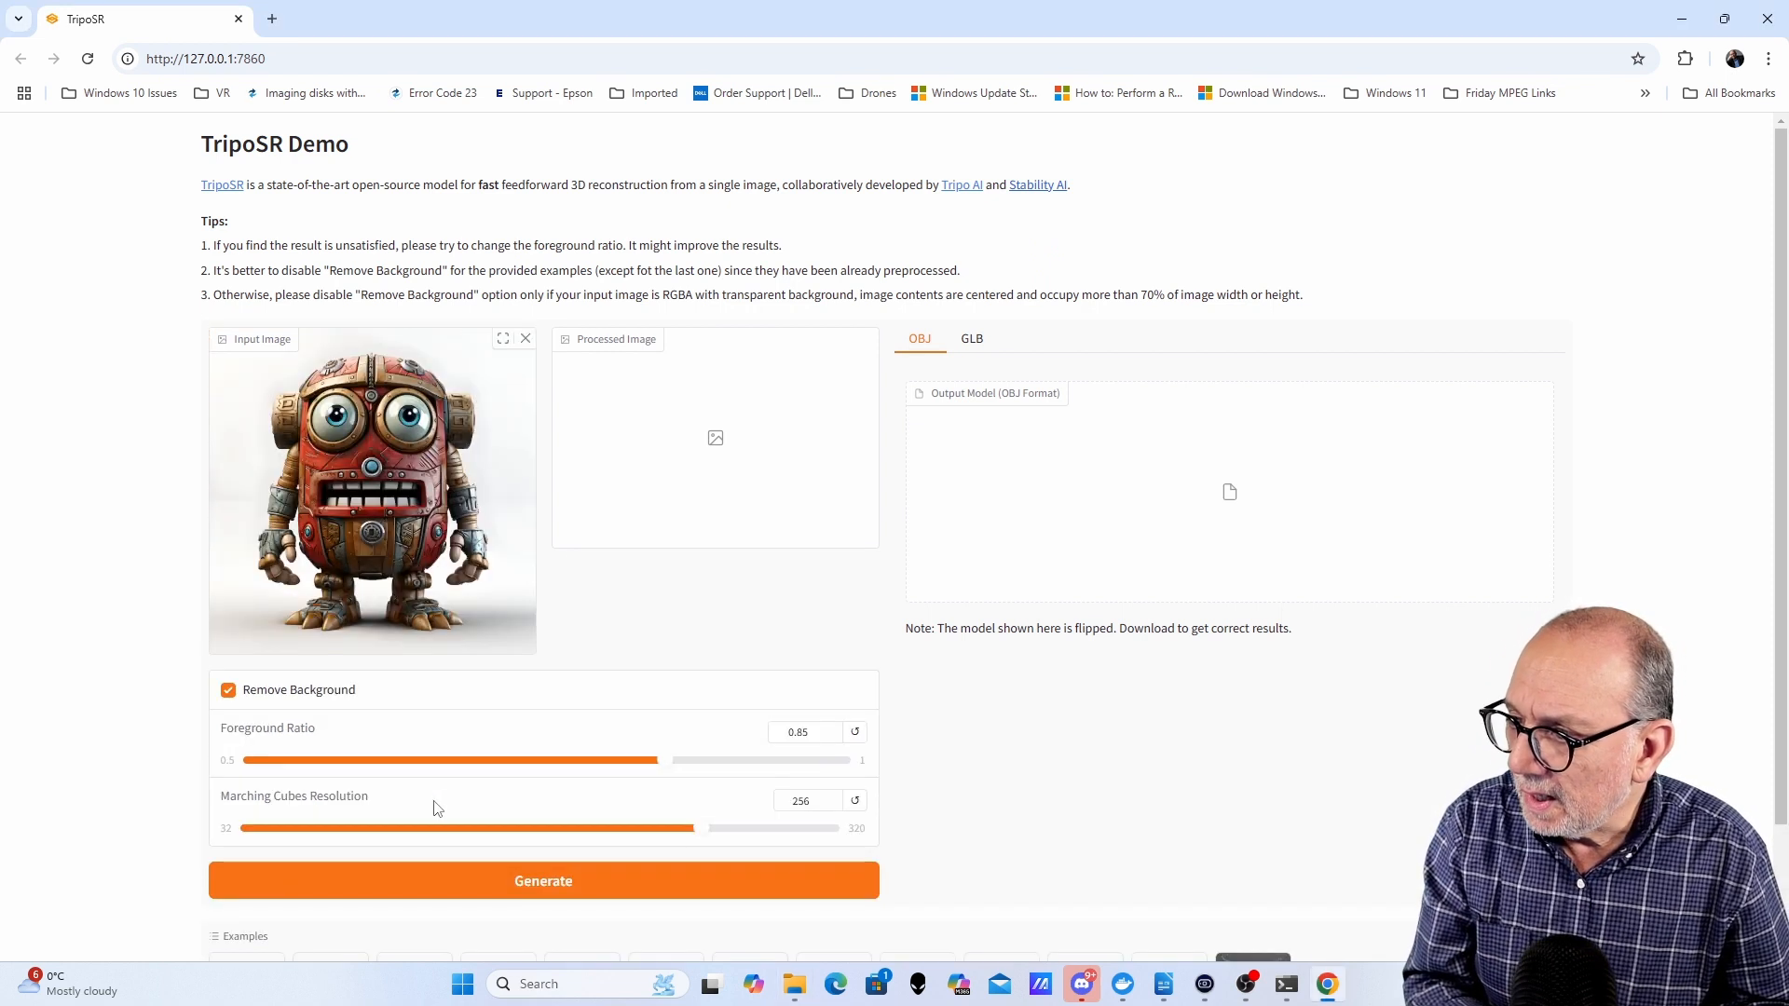
click(573, 883)
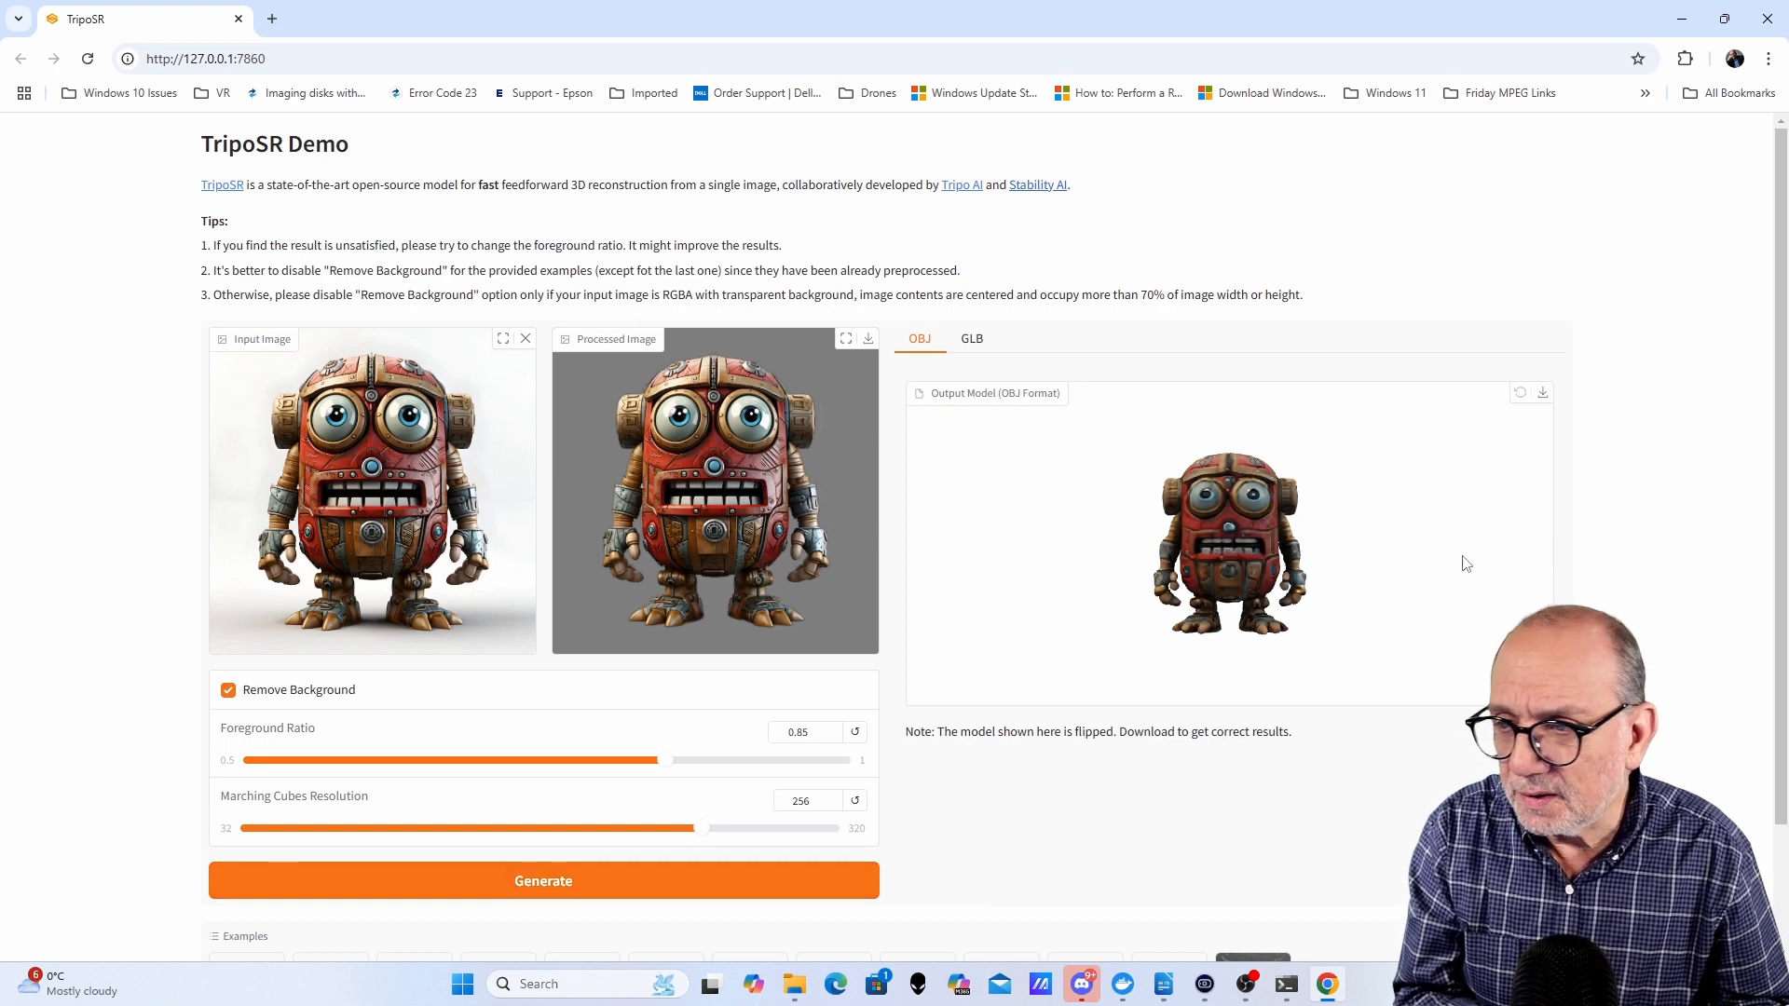
- Rotate and zoom the generated robot model, and download it as an OBJ file
drag(1462, 563, 1325, 578)
scroll(1319, 569, up, 3)
mouse_move(1482, 559)
mouse_down()
mouse_move(1196, 567)
mouse_move(1144, 546)
mouse_move(1470, 559)
mouse_up()
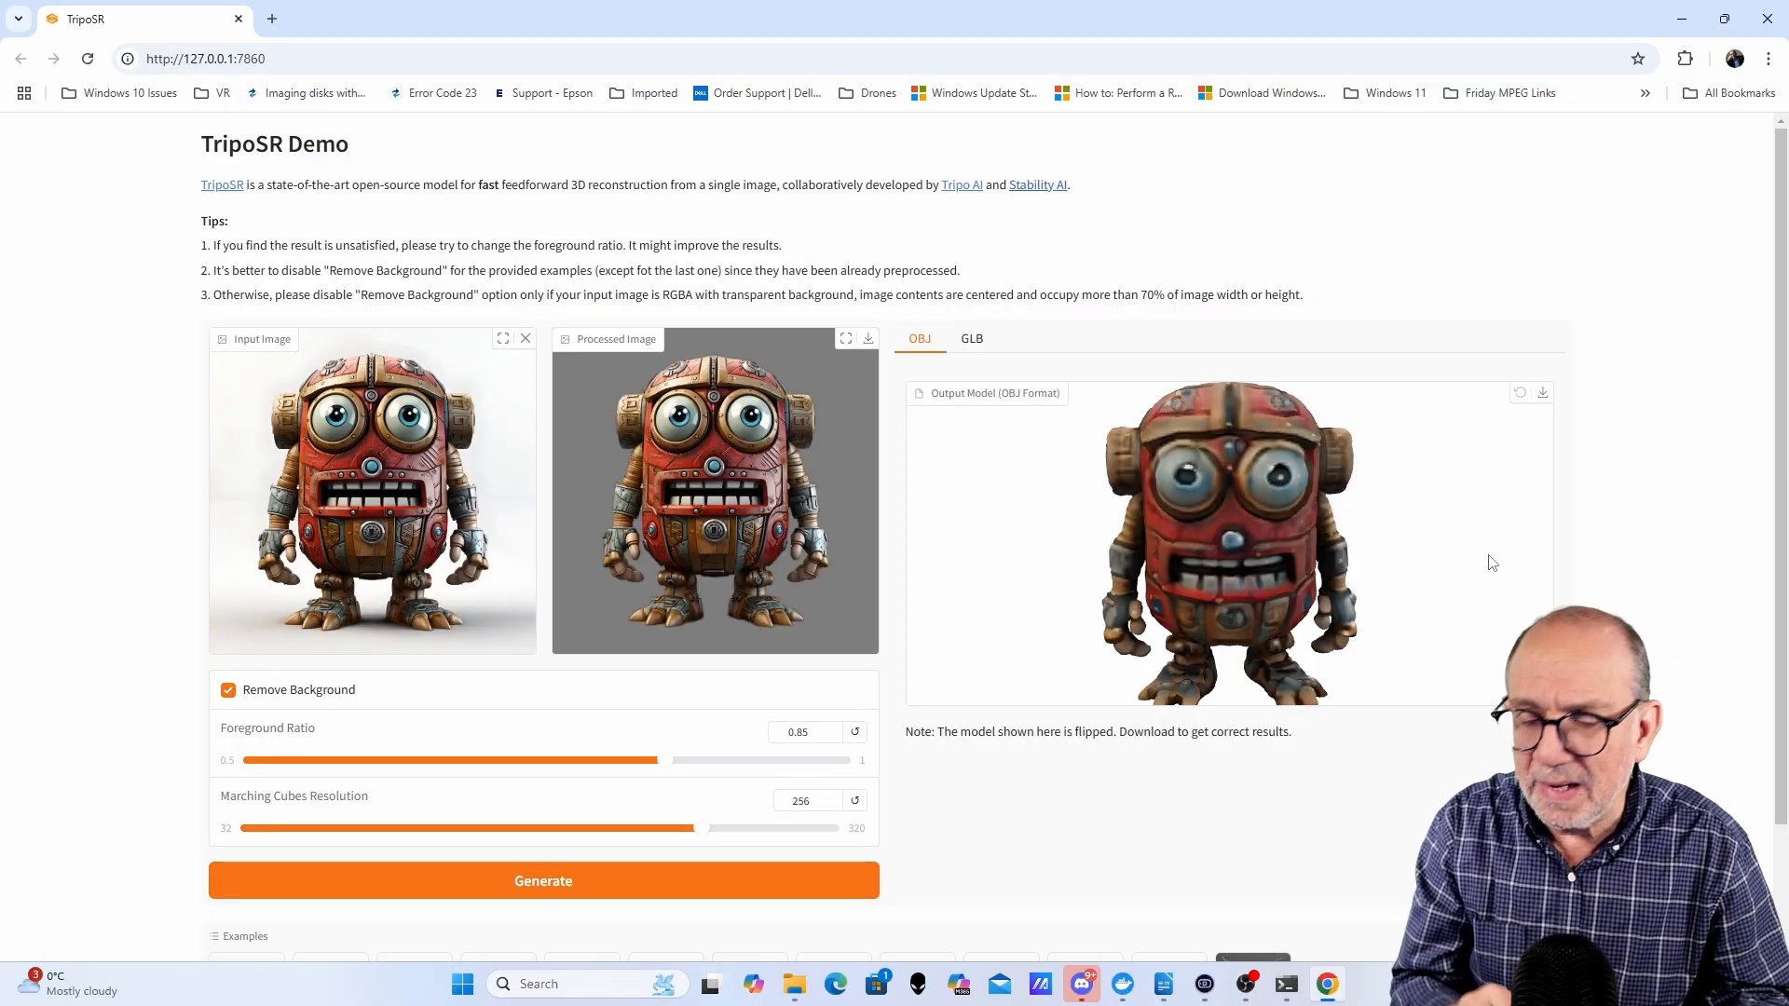
scroll(1361, 542, down, 2)
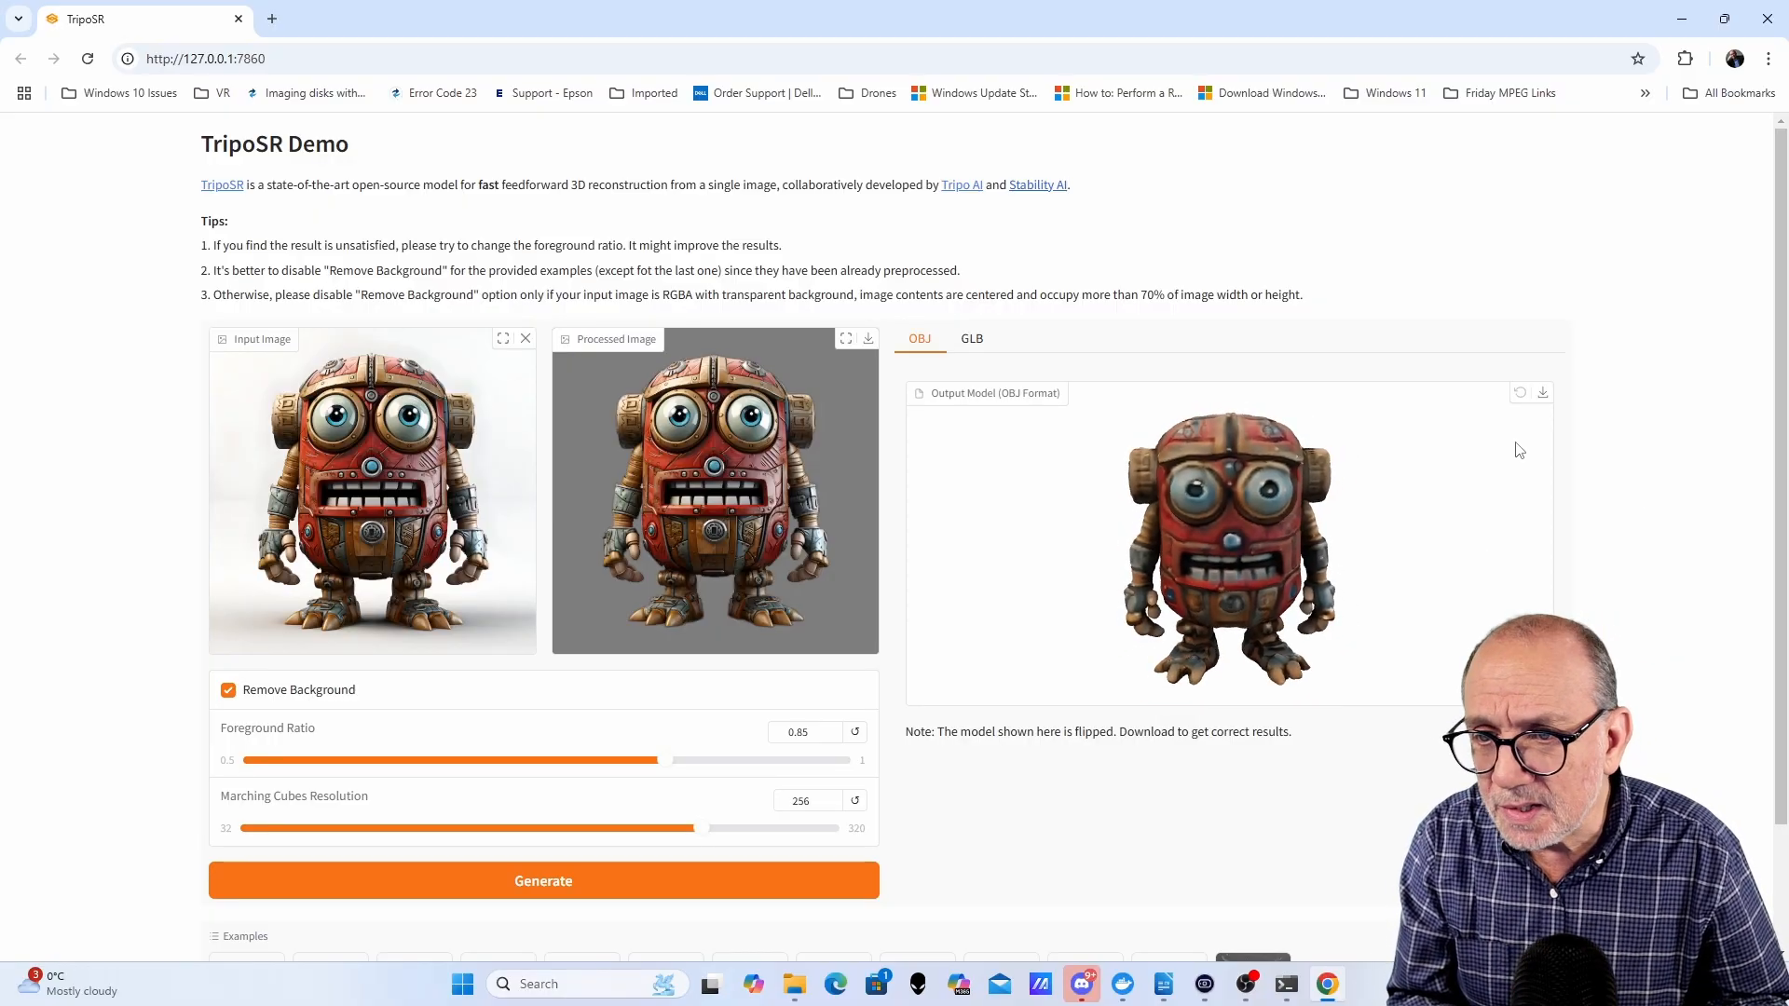
click(1544, 395)
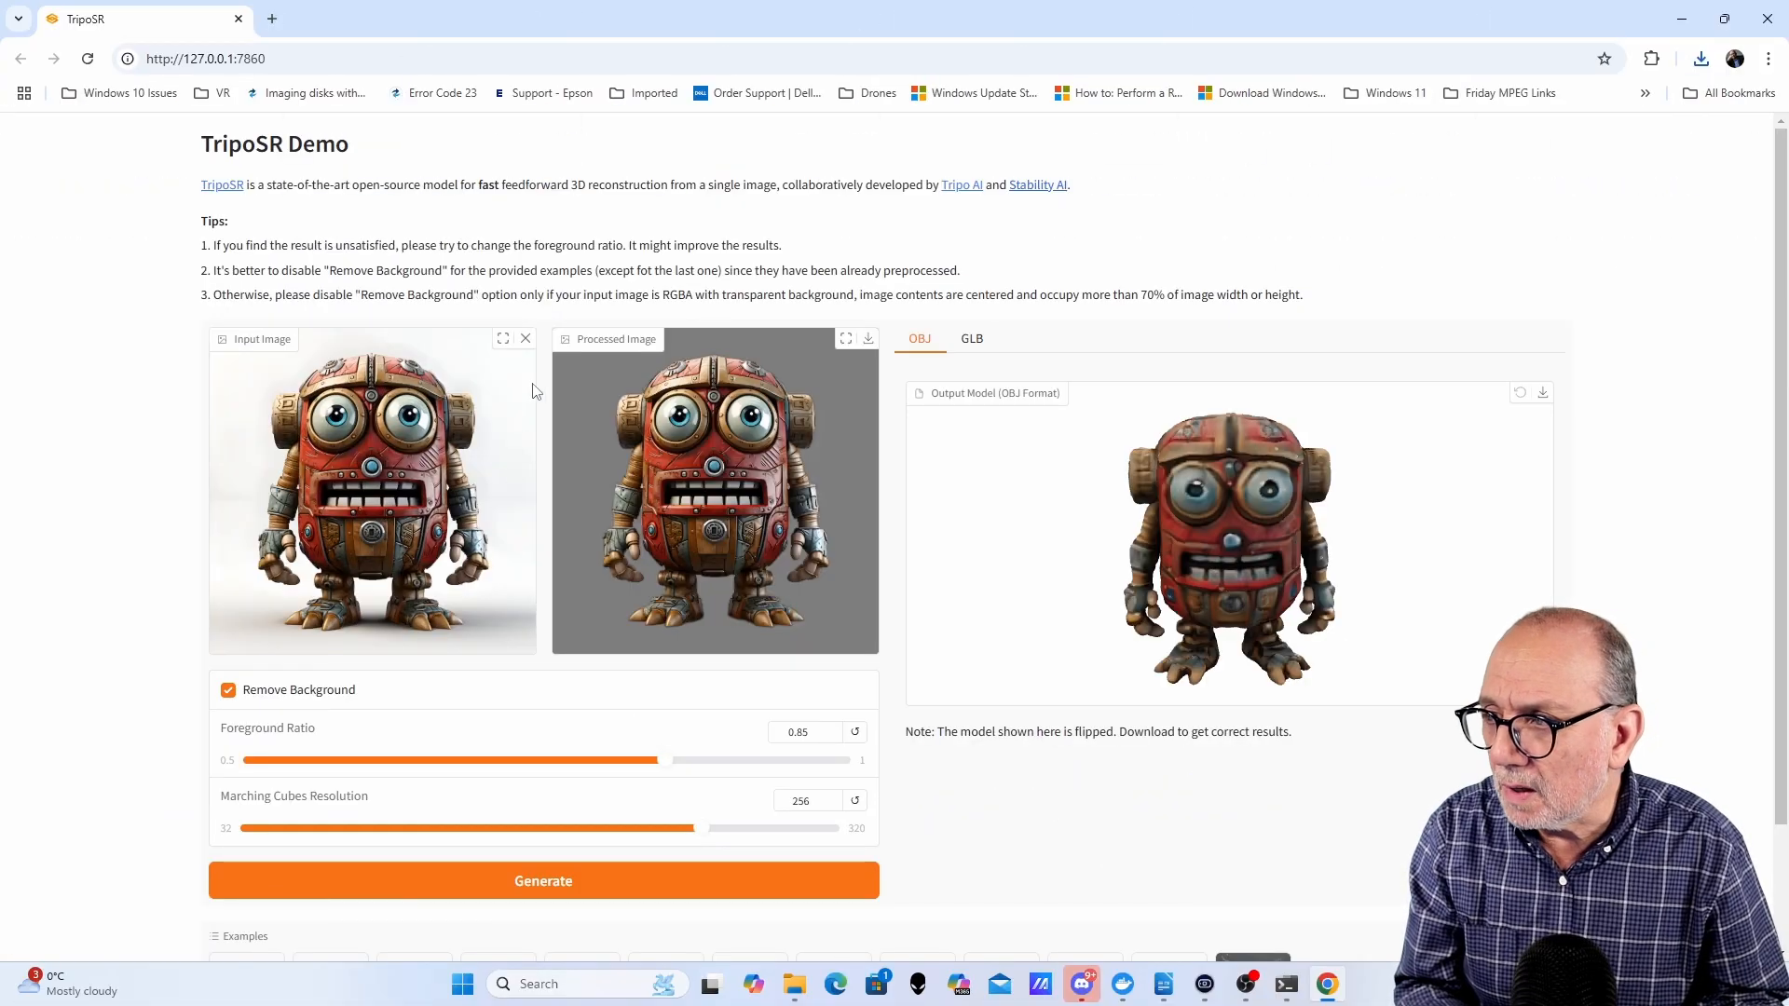
- Replace the input with the seated Yoda image (55).png and generate a new model
click(525, 340)
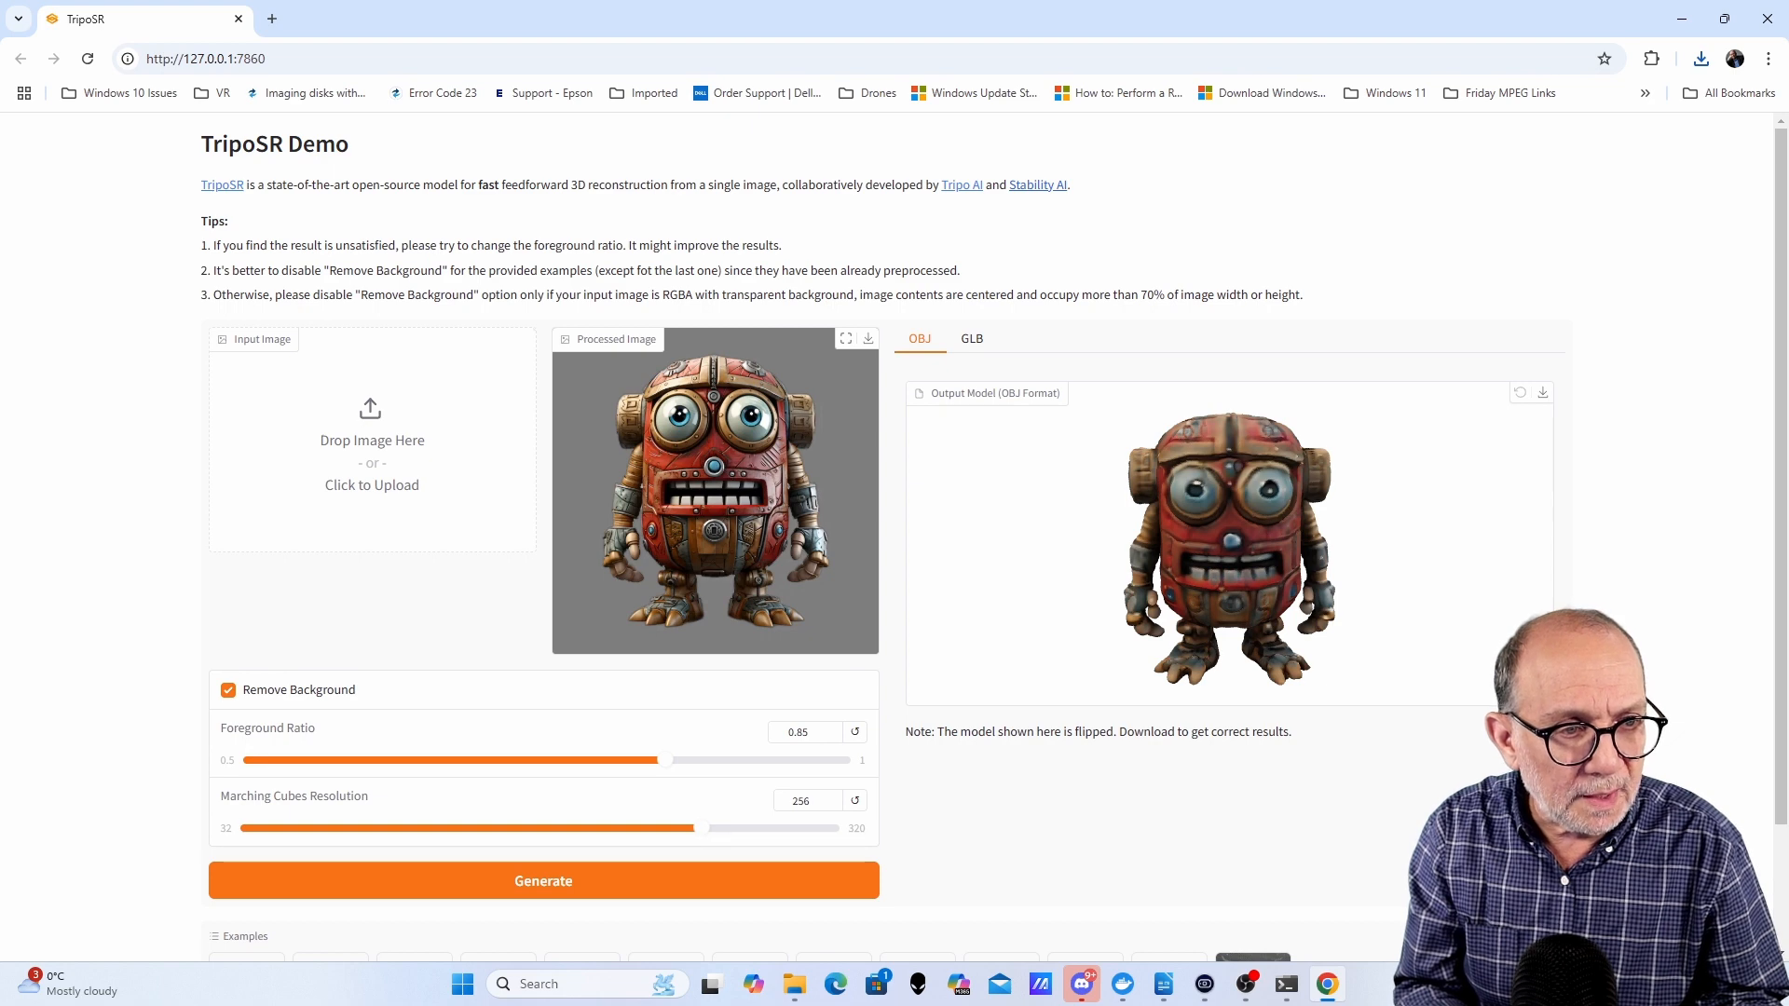
drag(830, 578, 365, 630)
click(542, 883)
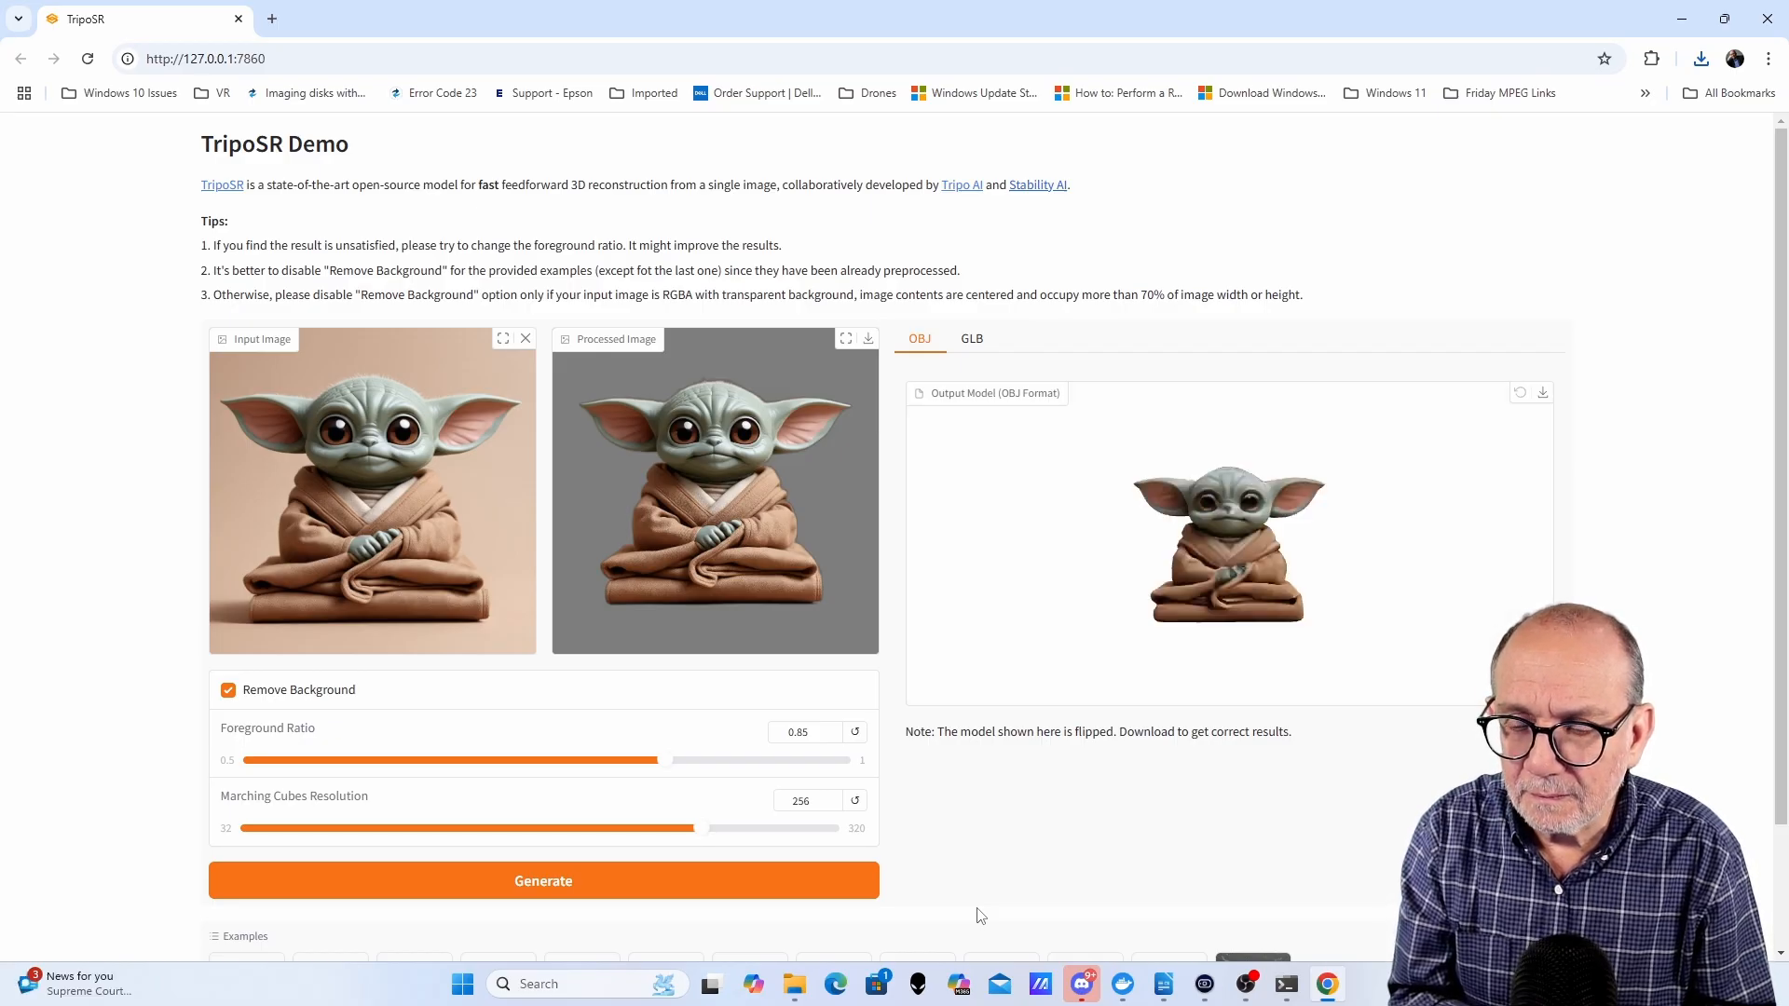
- Rotate and zoom the Yoda model, and download it as an OBJ file
drag(1415, 571, 1353, 574)
scroll(1262, 567, up, 5)
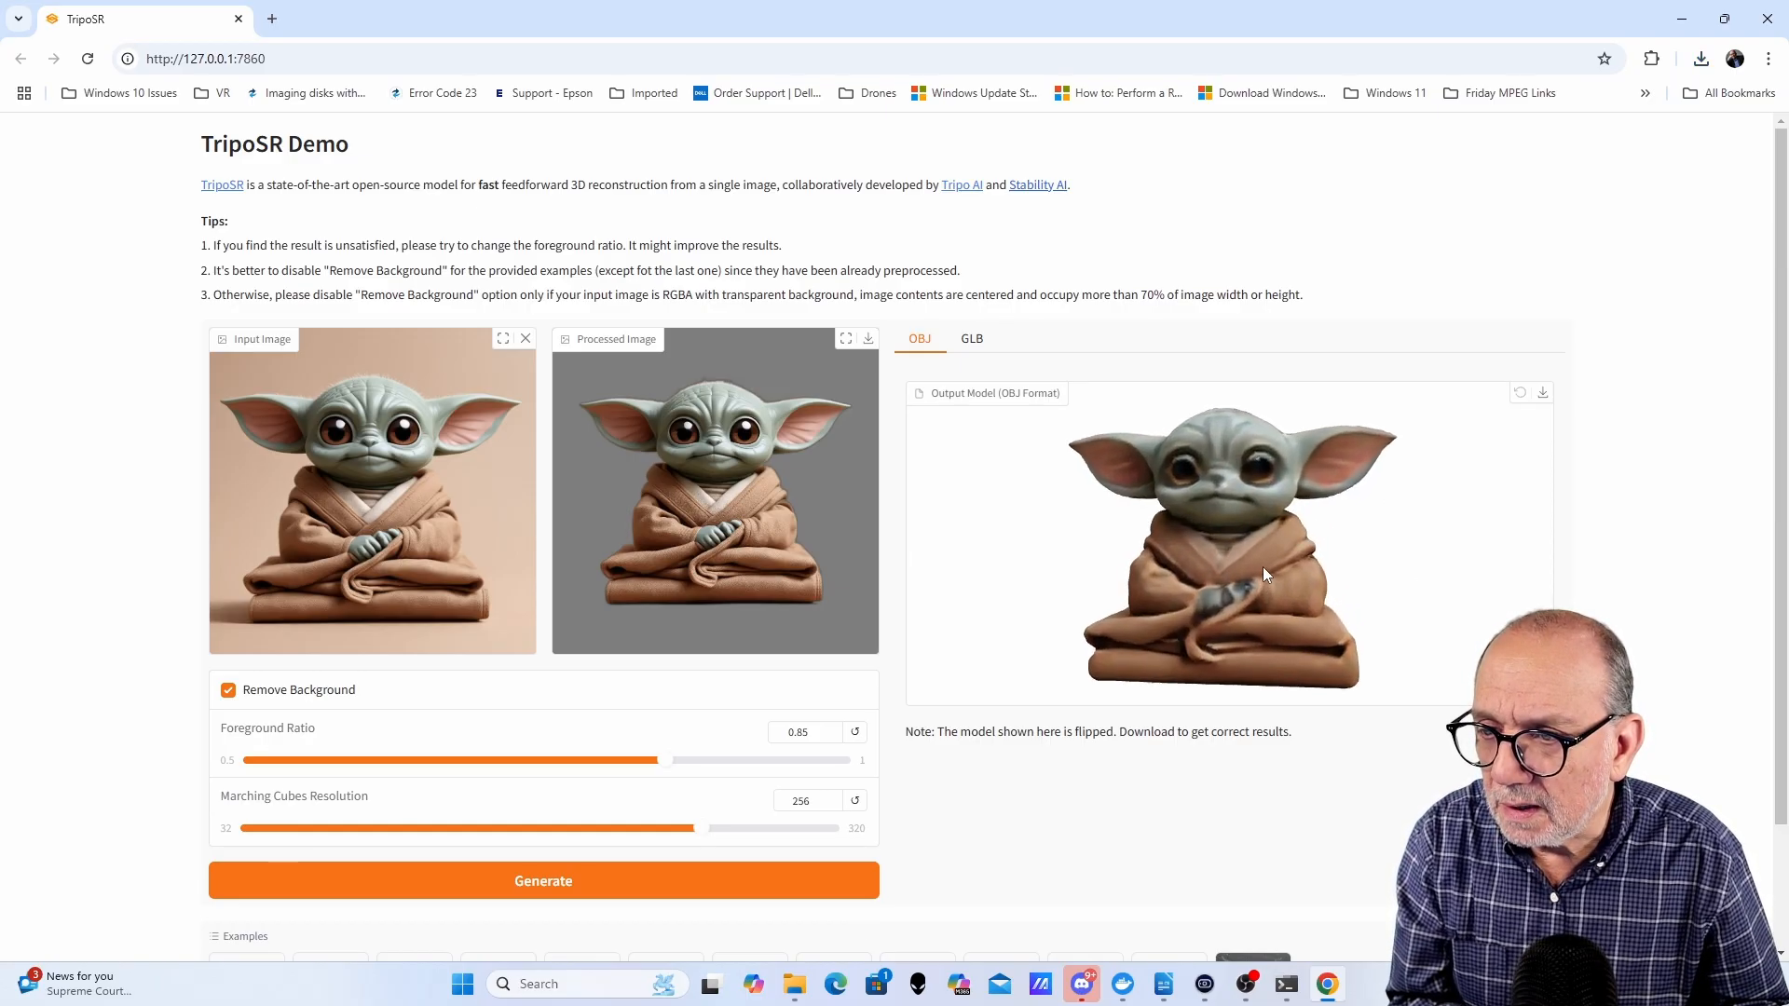
drag(1177, 581, 1065, 587)
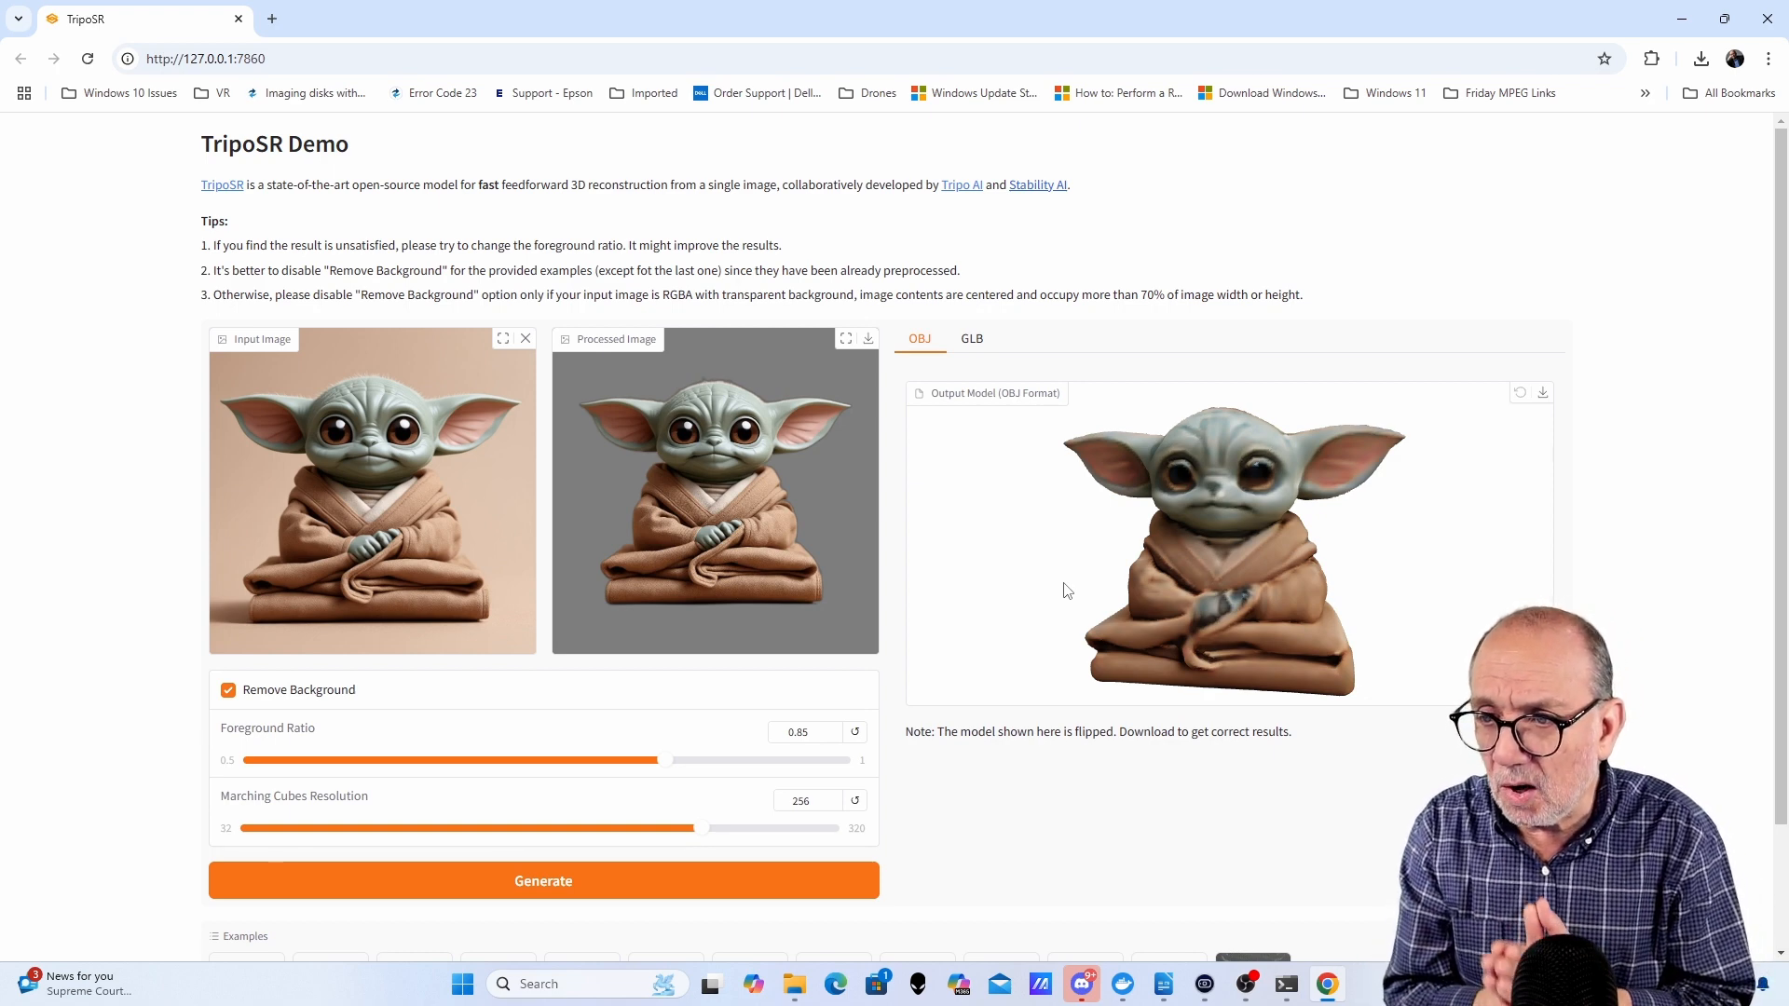
click(1546, 401)
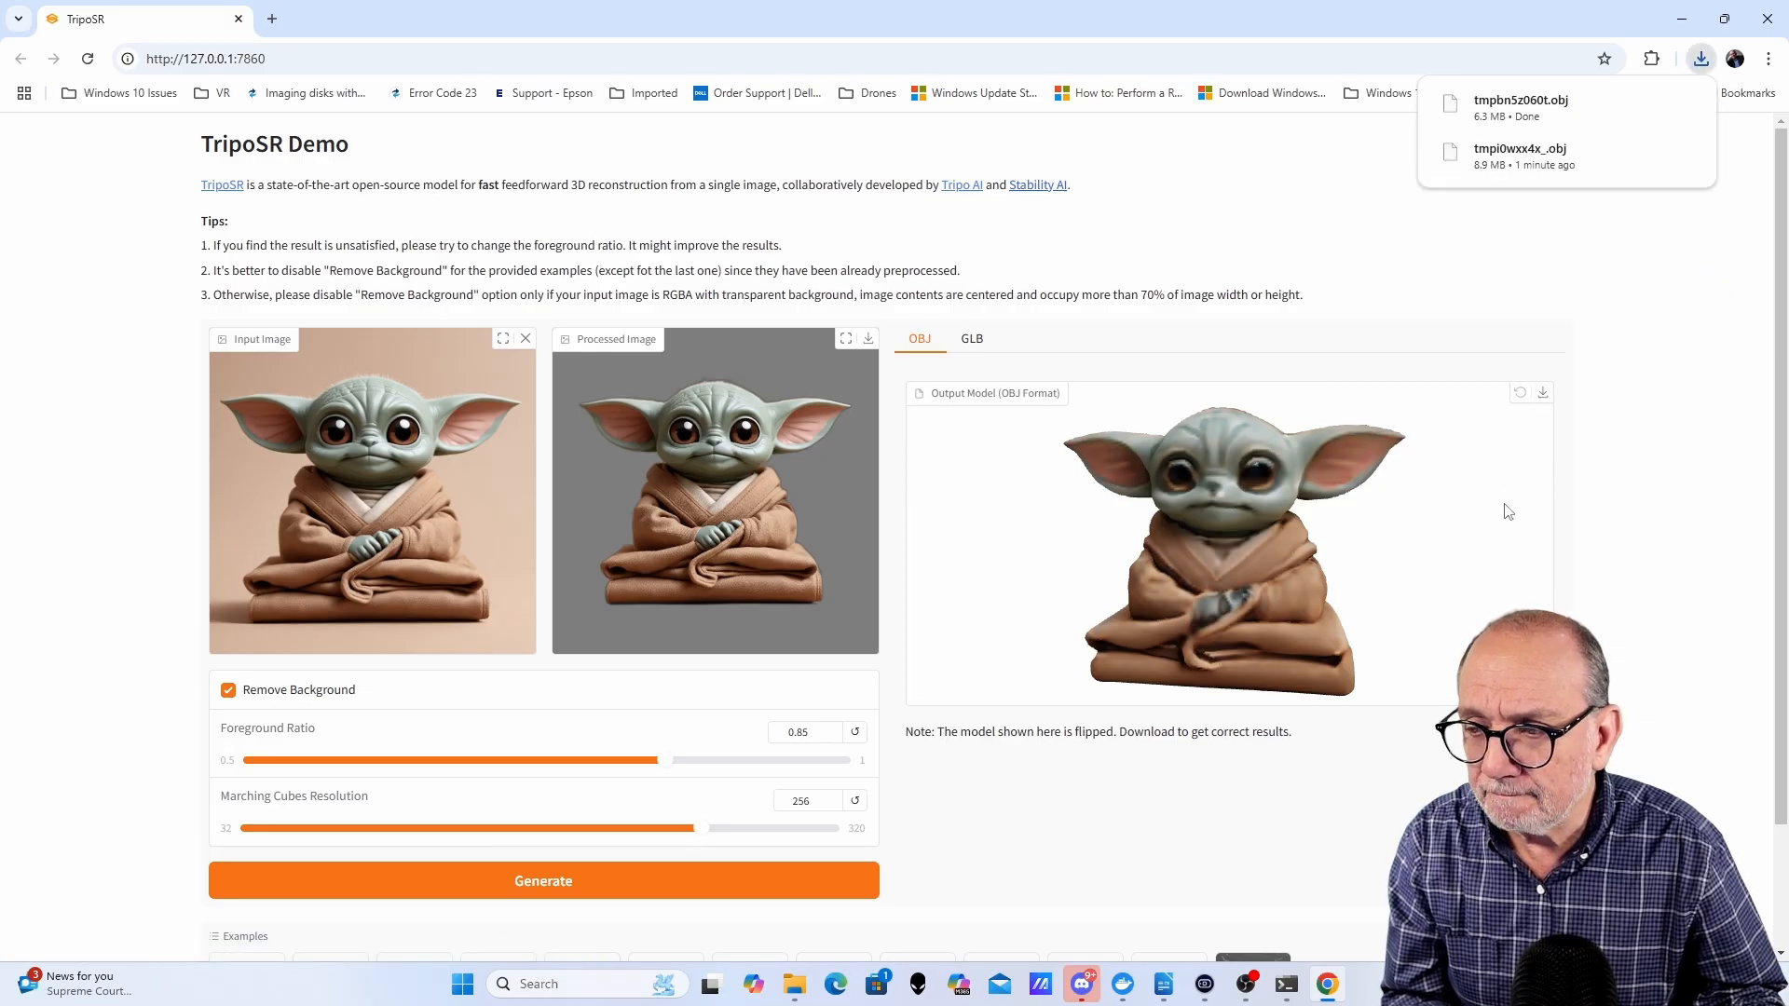
- Replace the input with the green armored figure image and generate its model
click(526, 339)
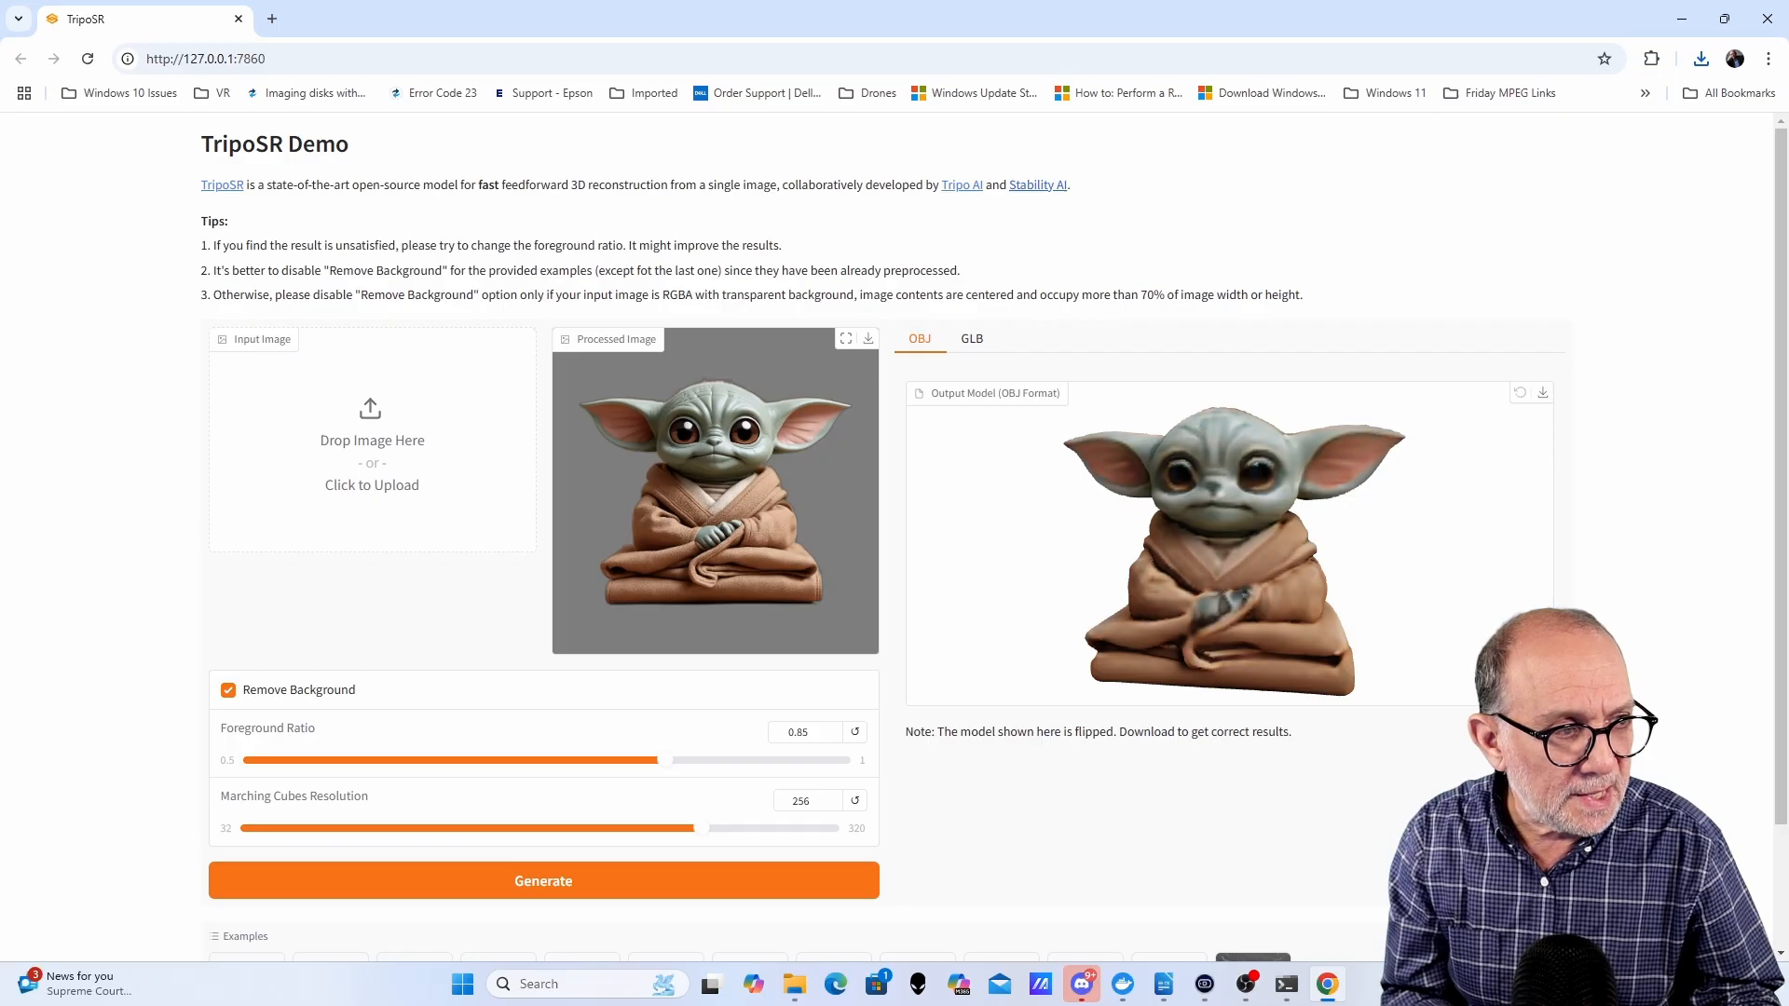
drag(661, 447, 363, 538)
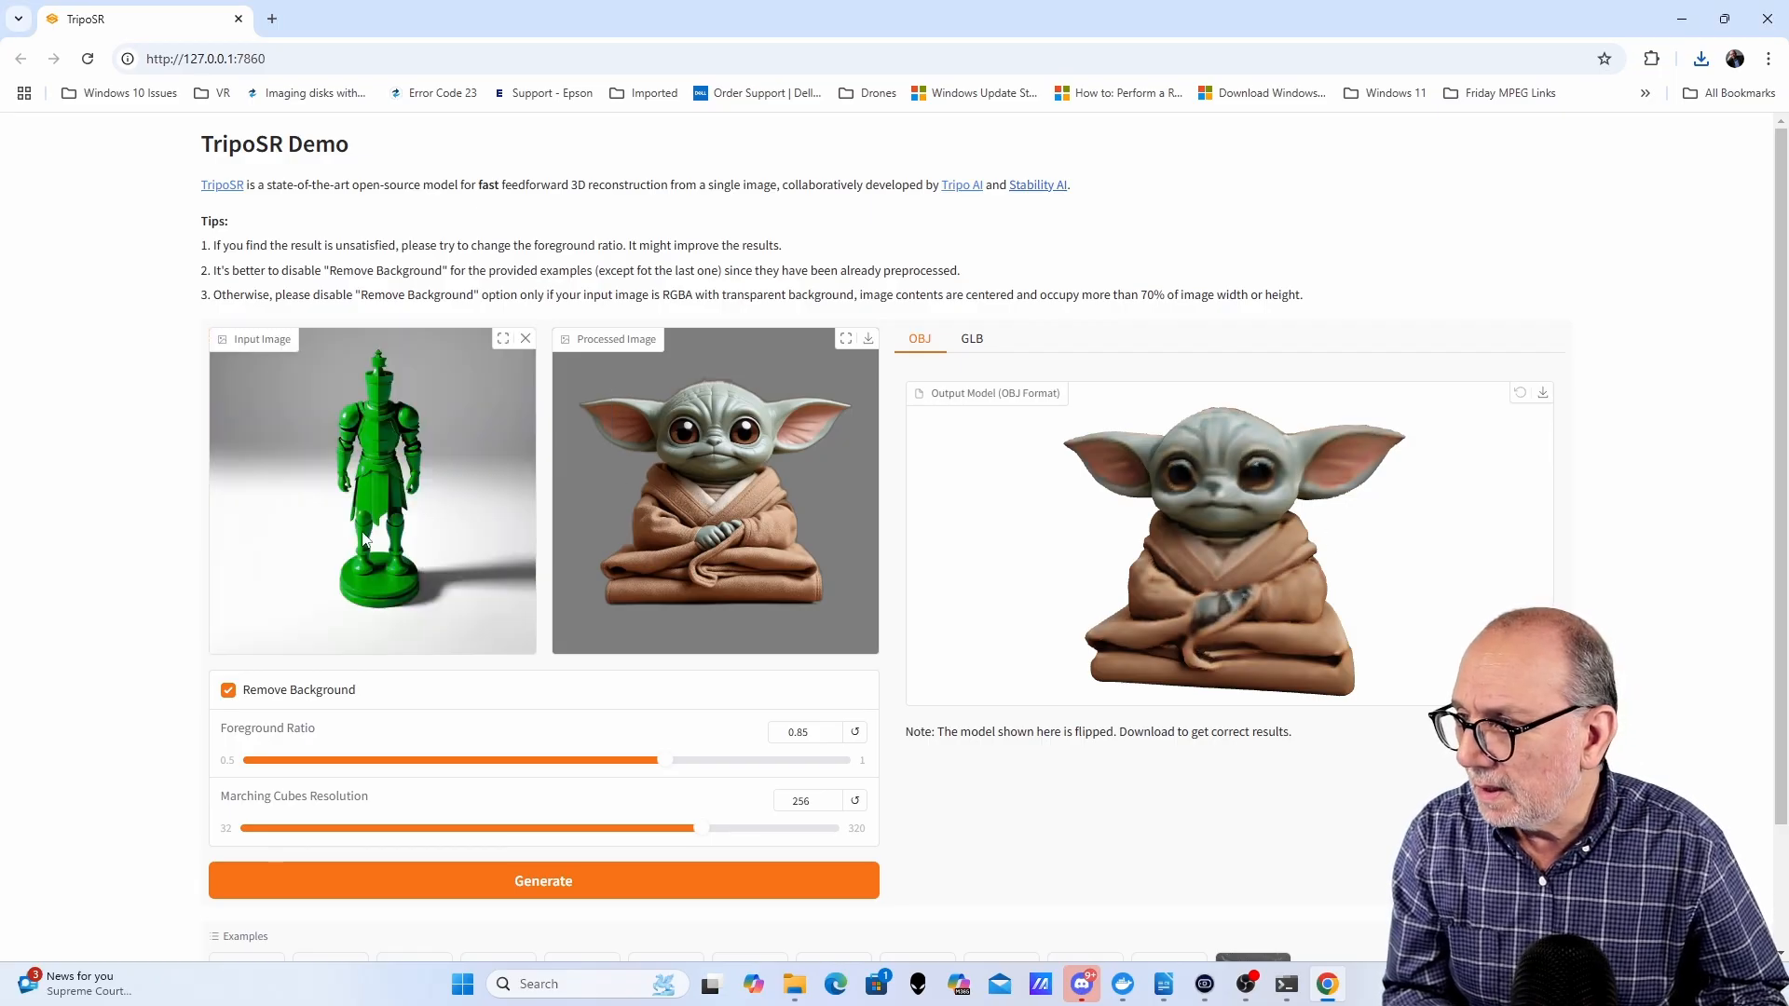
click(554, 889)
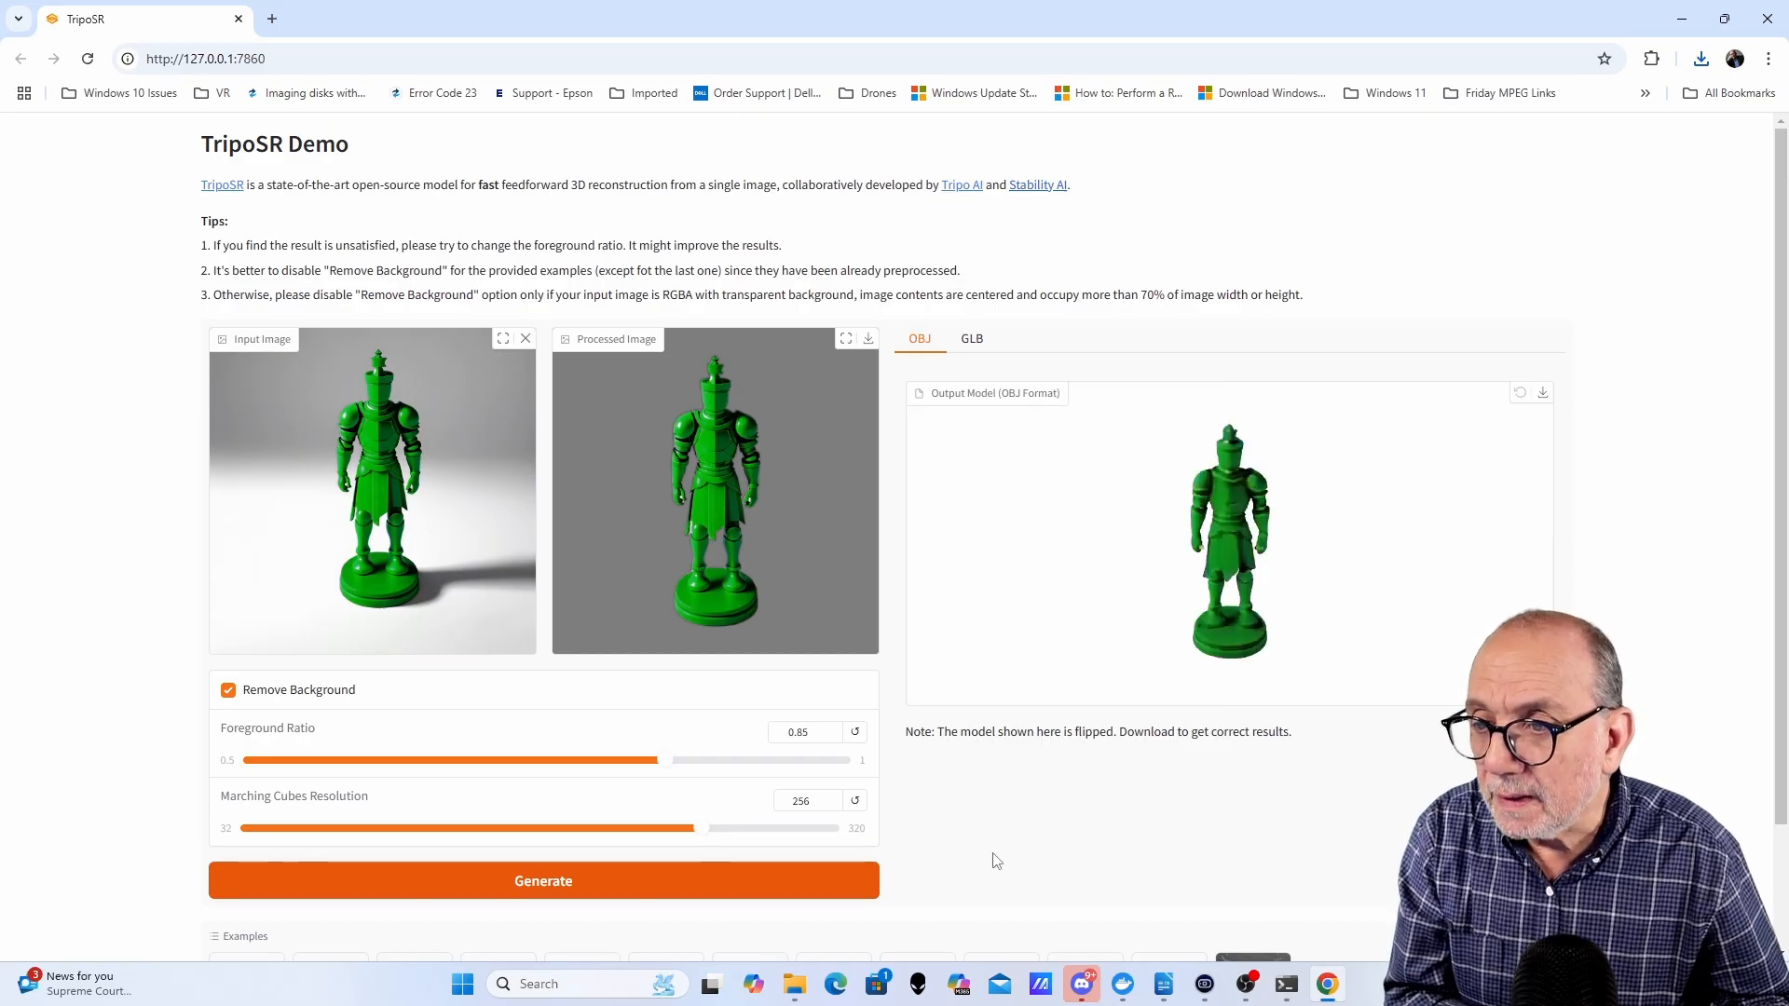
- Rotate and zoom the green figure model, and download it as an OBJ file
drag(1423, 569, 1425, 495)
scroll(1131, 622, up, 5)
scroll(1407, 490, down, 3)
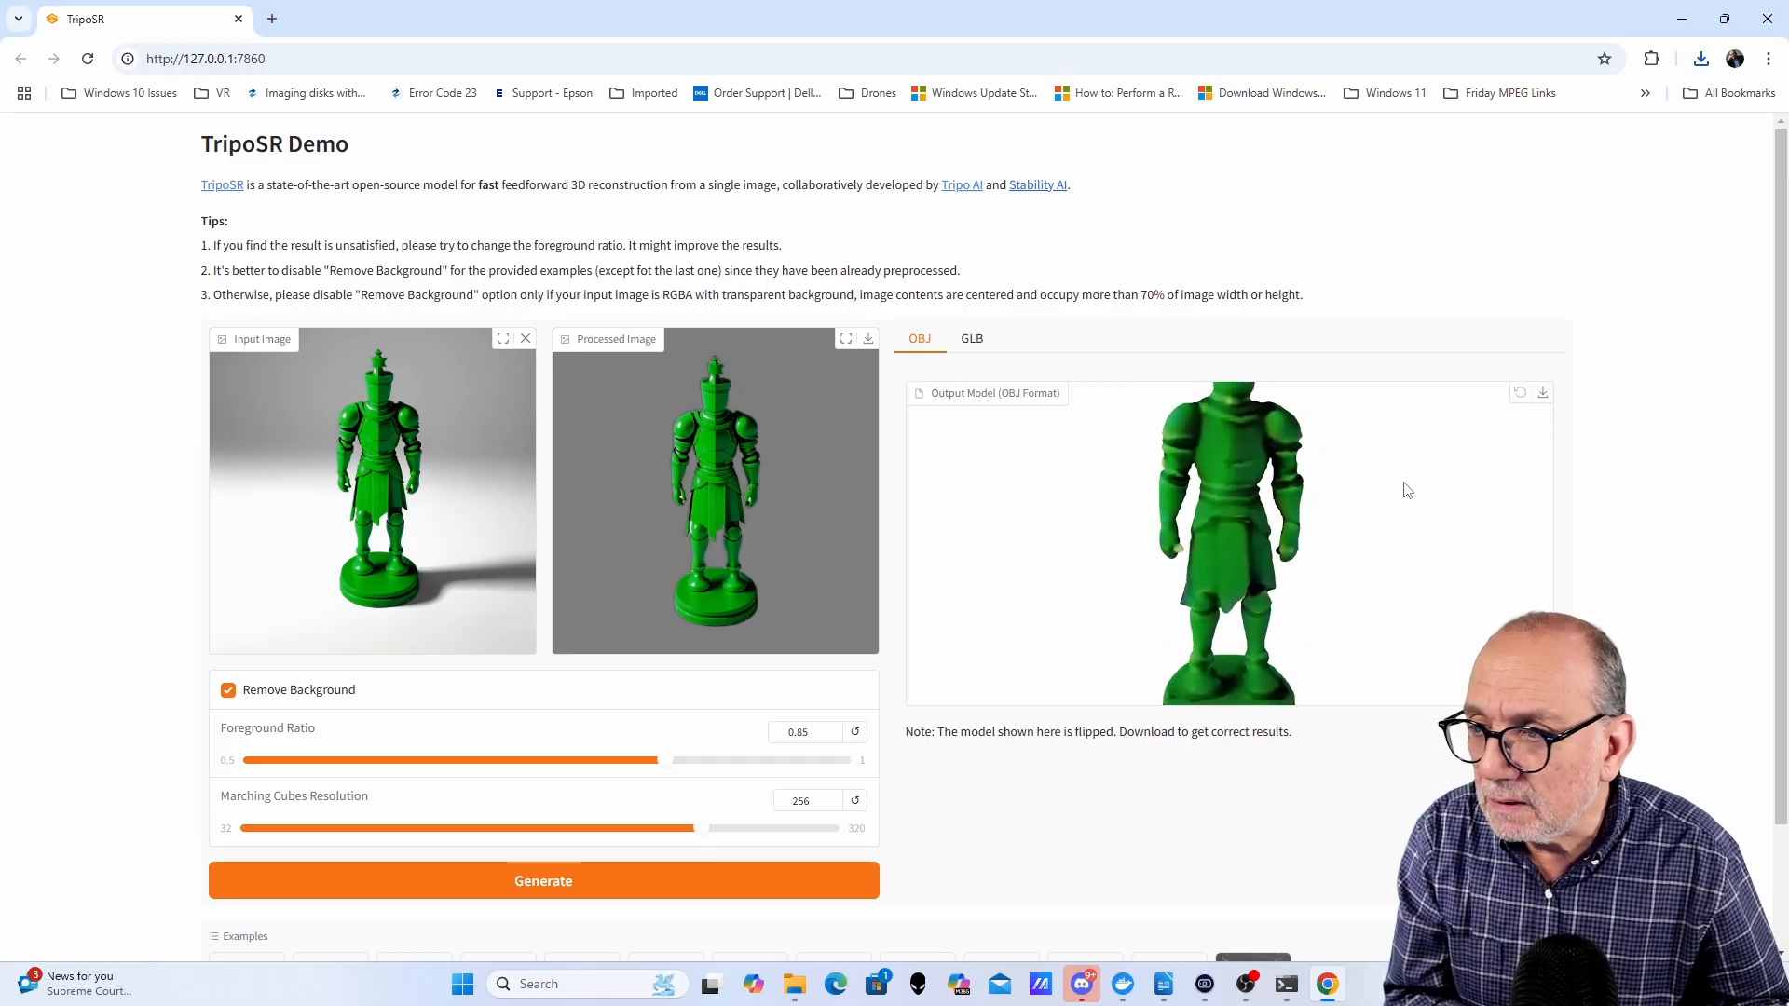
scroll(1351, 492, down, 3)
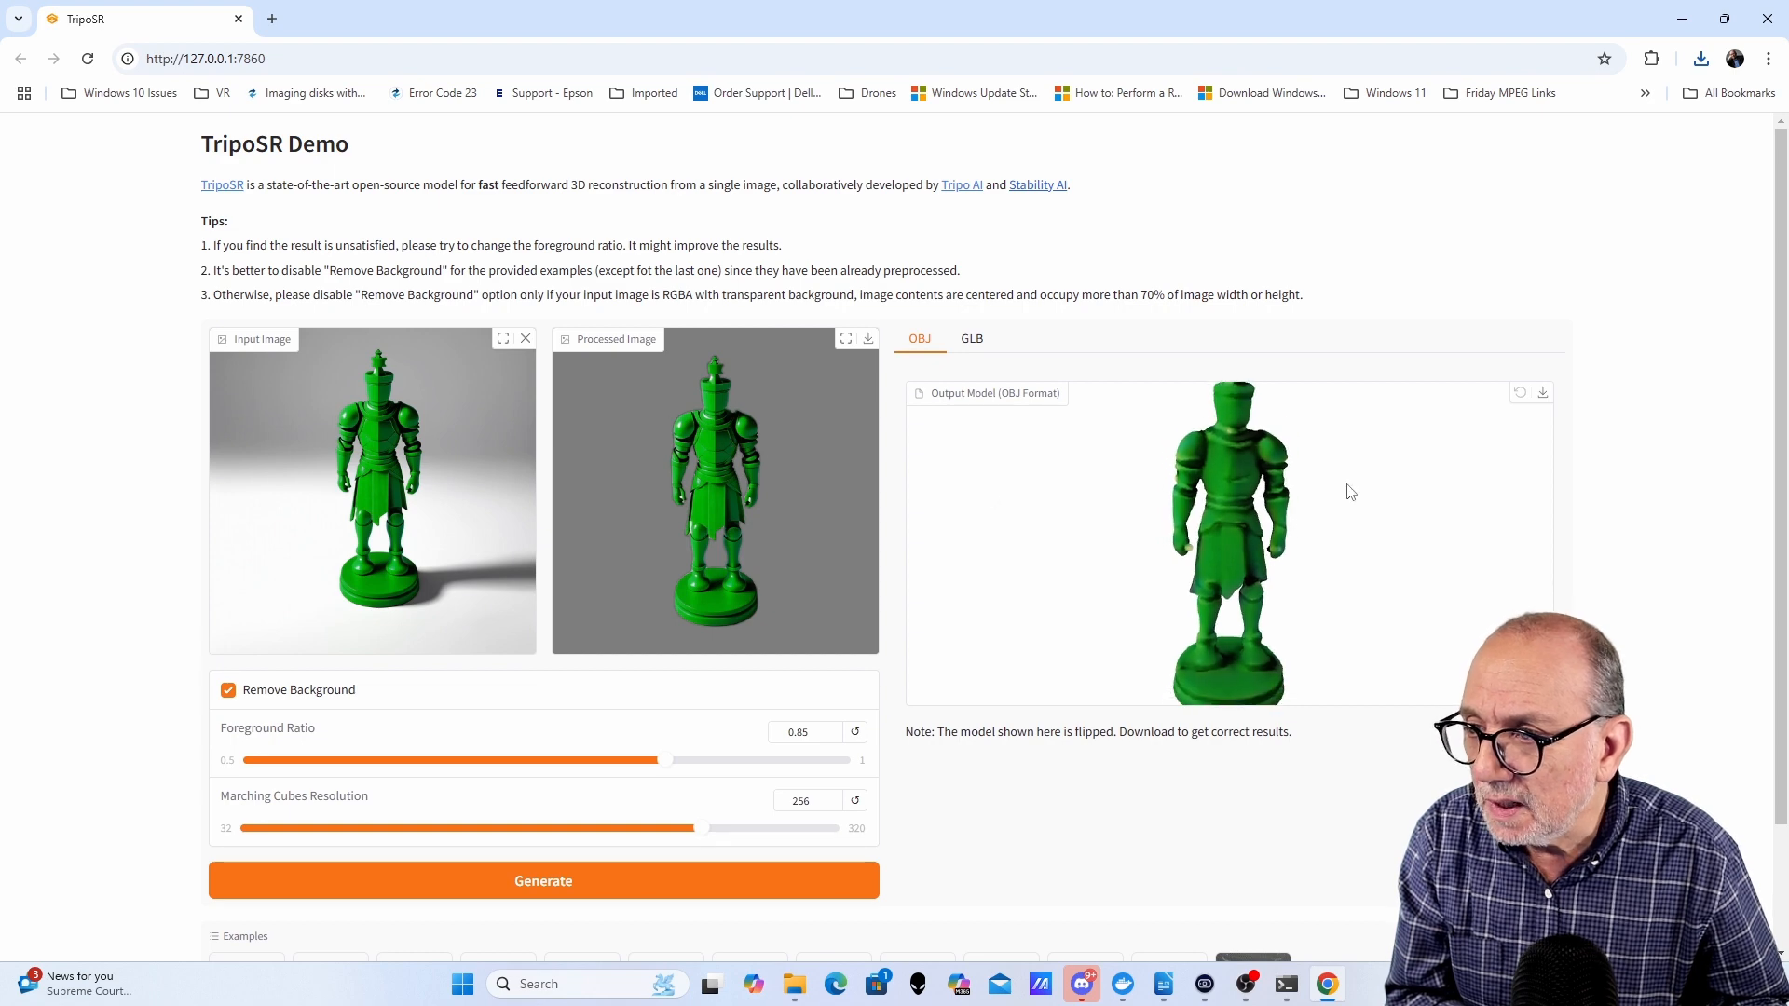
drag(1353, 503, 1389, 507)
scroll(1401, 516, down, 3)
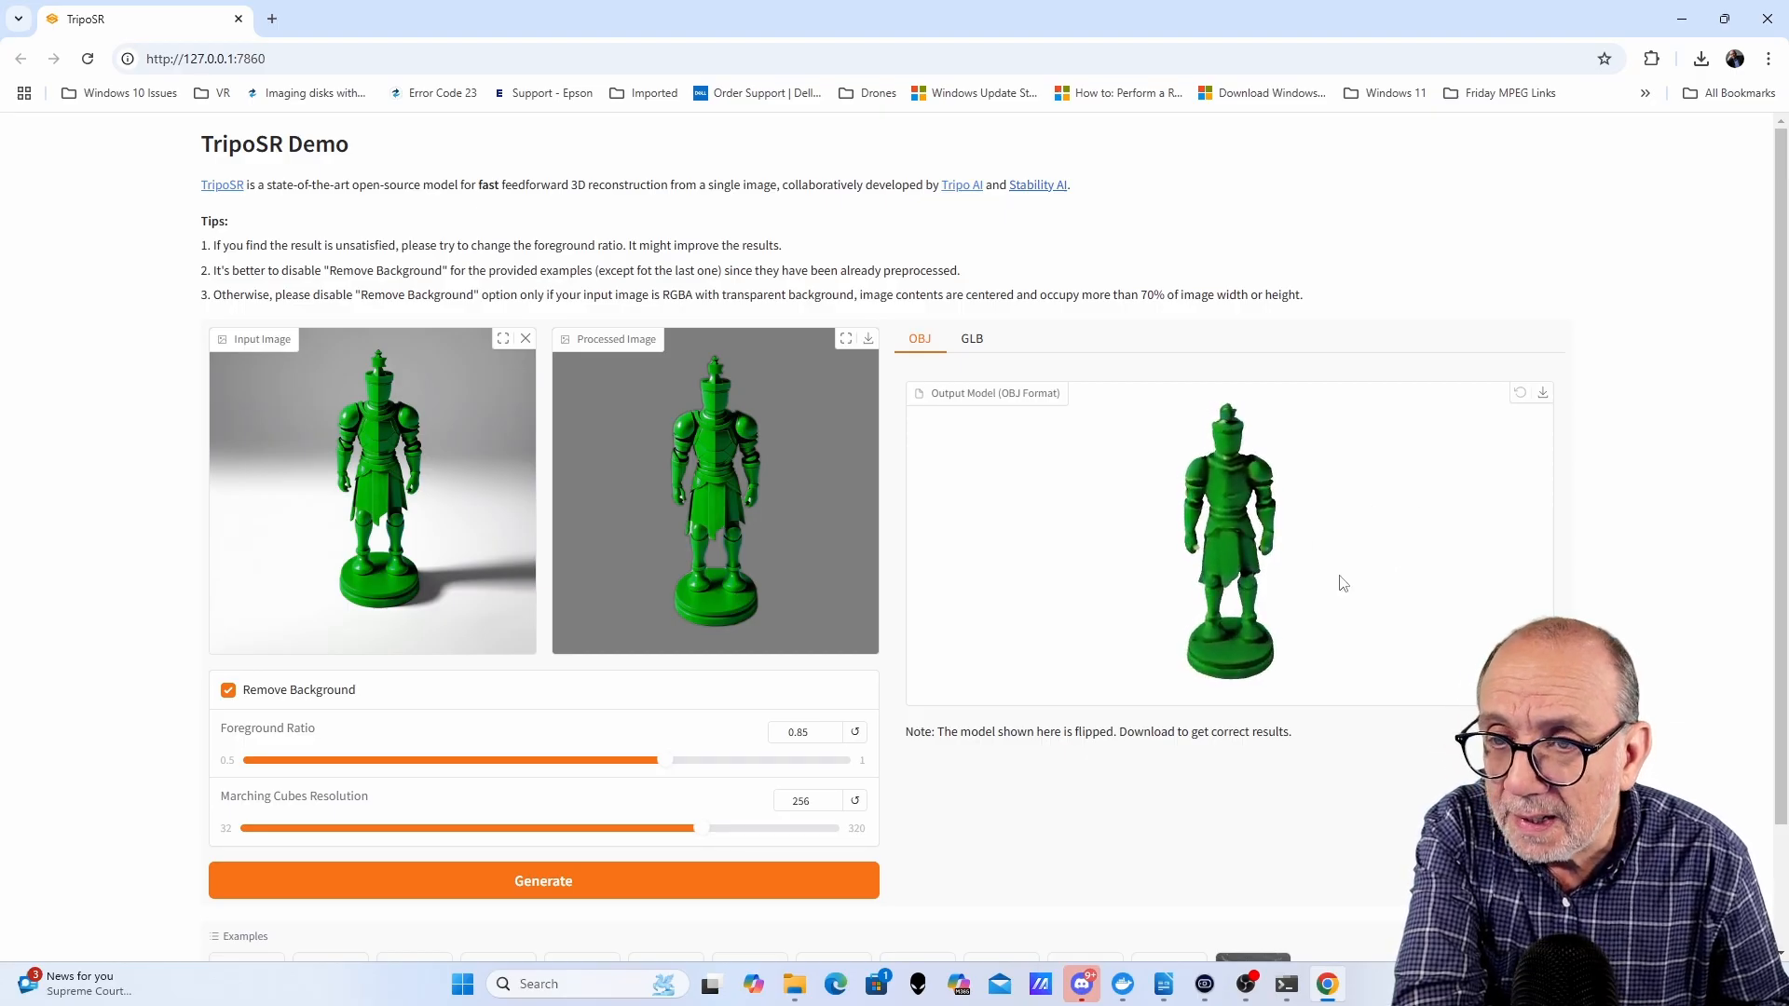
click(1544, 395)
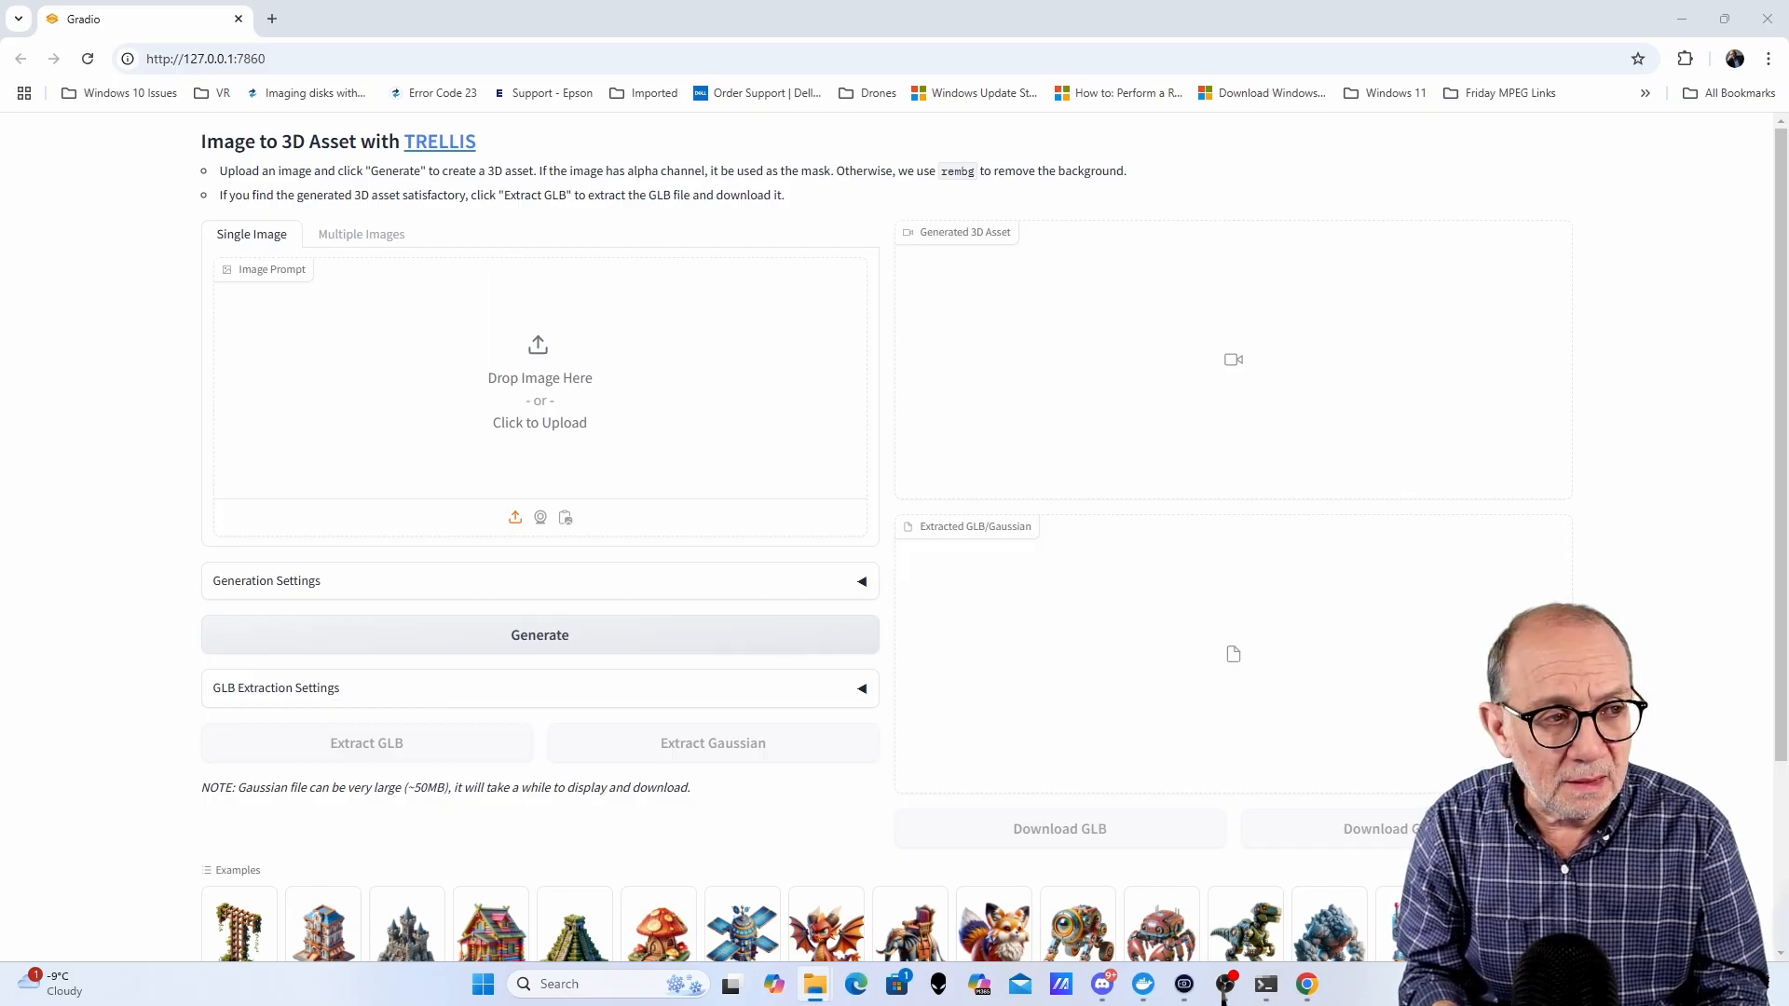
- Load the funny-robot image into the TRELLIS image prompt and extract the GLB
drag(1788, 522, 559, 409)
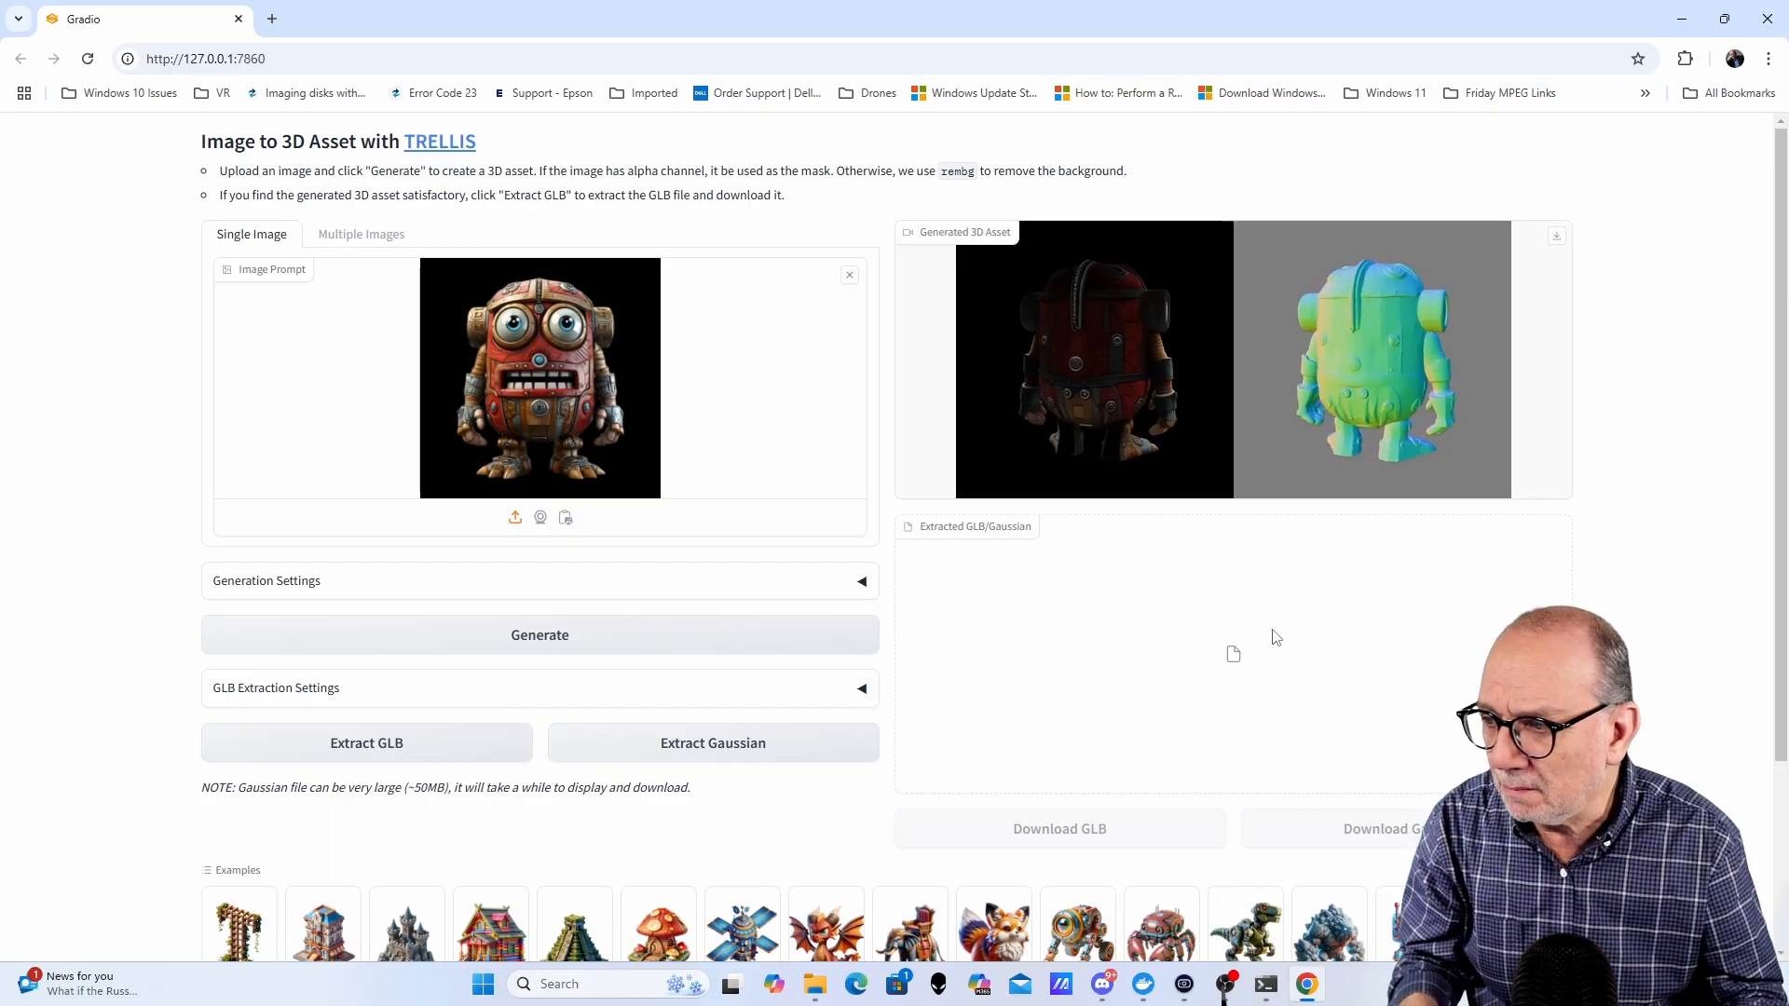
click(388, 745)
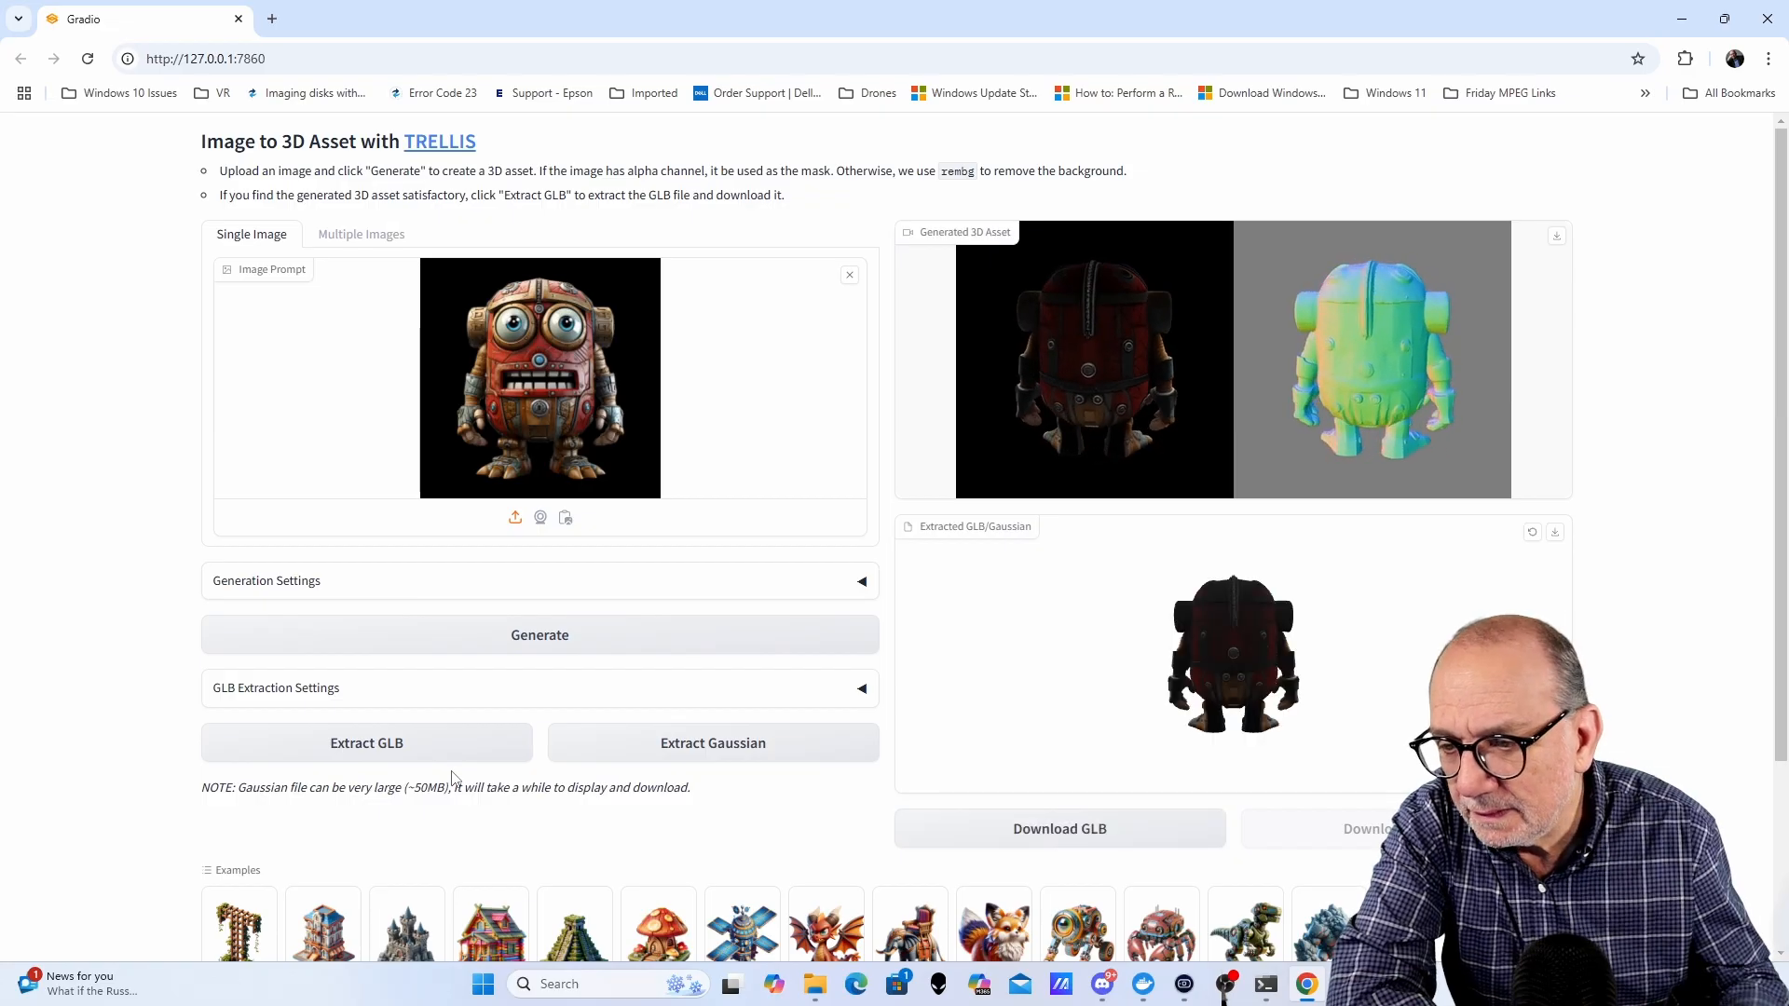
- Rotate and zoom the extracted robot GLB model, and download it
drag(1423, 663, 1336, 631)
scroll(1119, 666, up, 3)
scroll(1332, 635, down, 2)
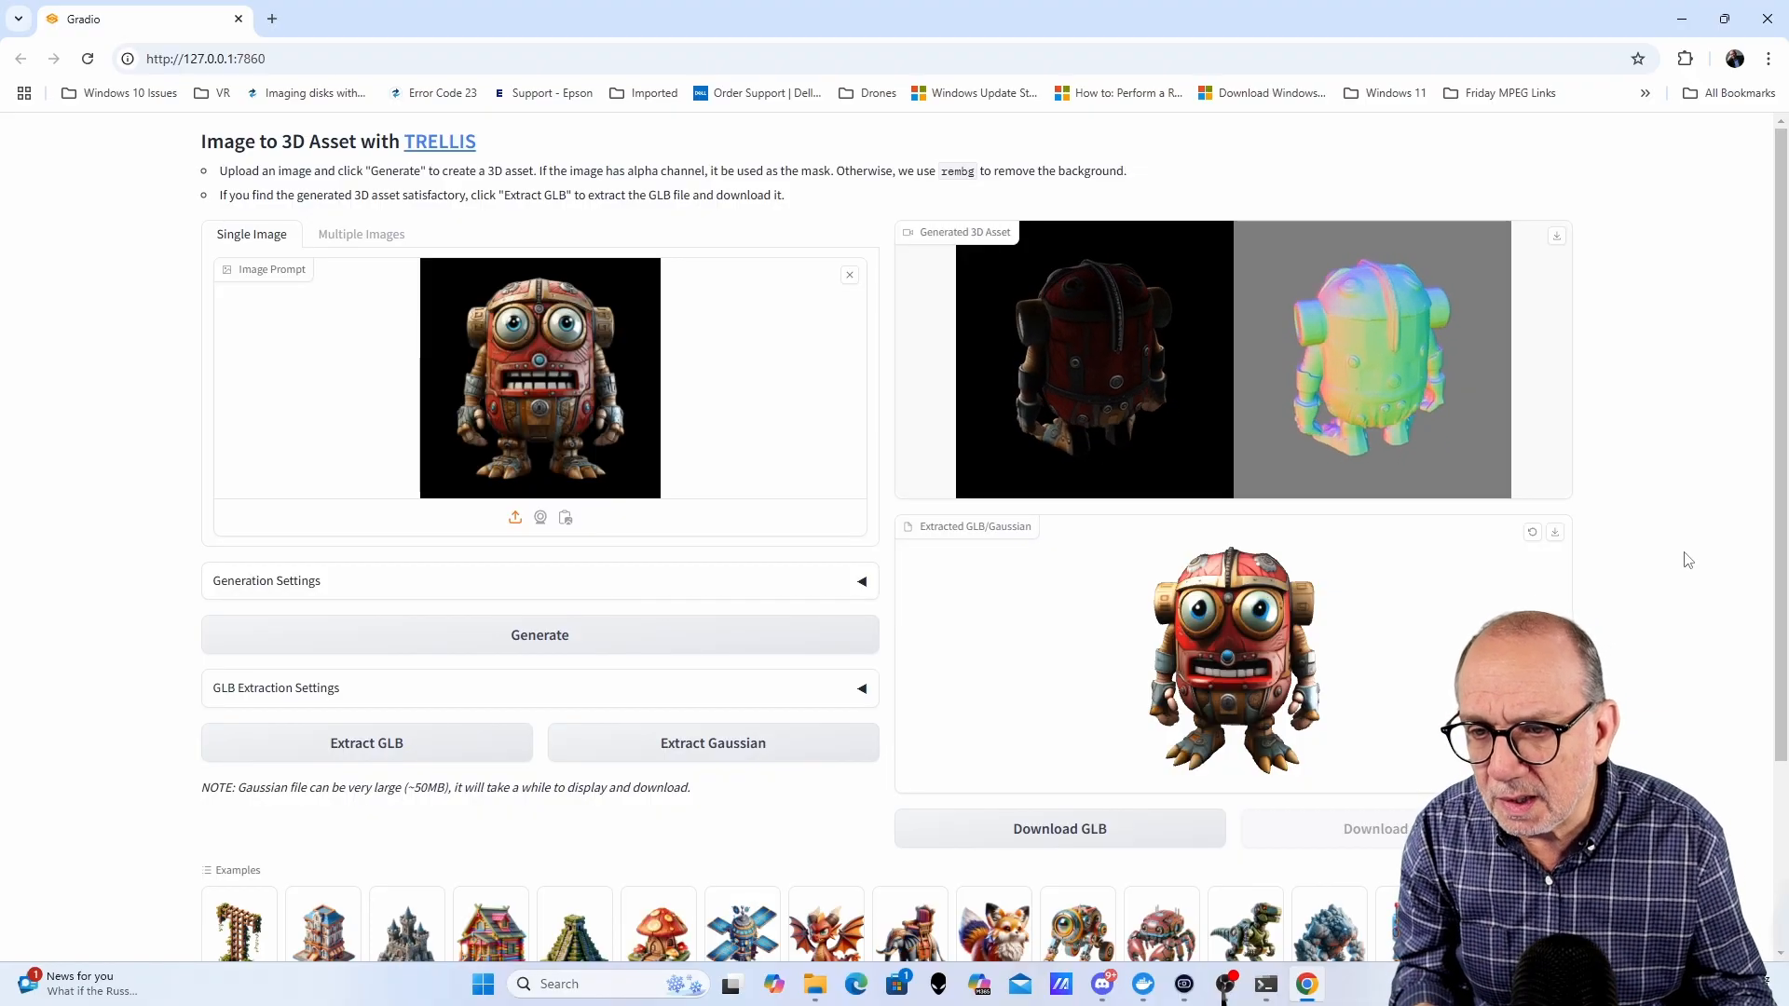
click(1557, 536)
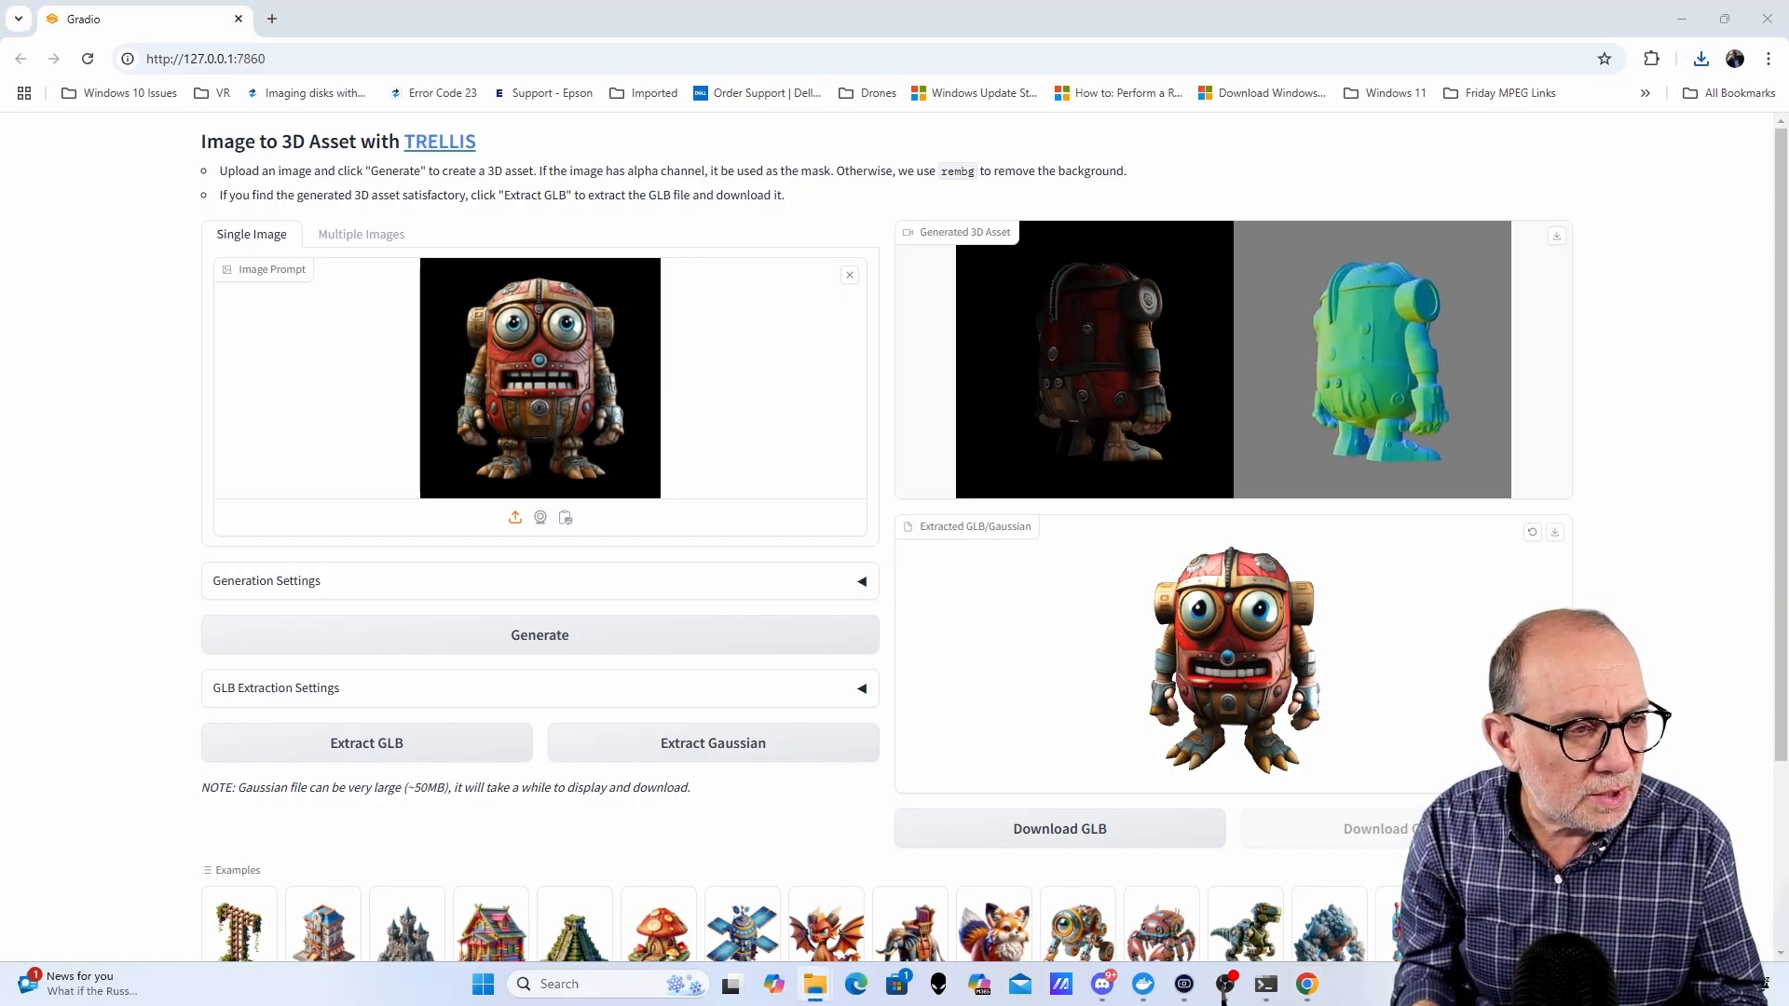
- Load the baby Yoda figure image into the TRELLIS image prompt, generate its 3D asset, and extract the GLB
drag(1187, 515, 529, 440)
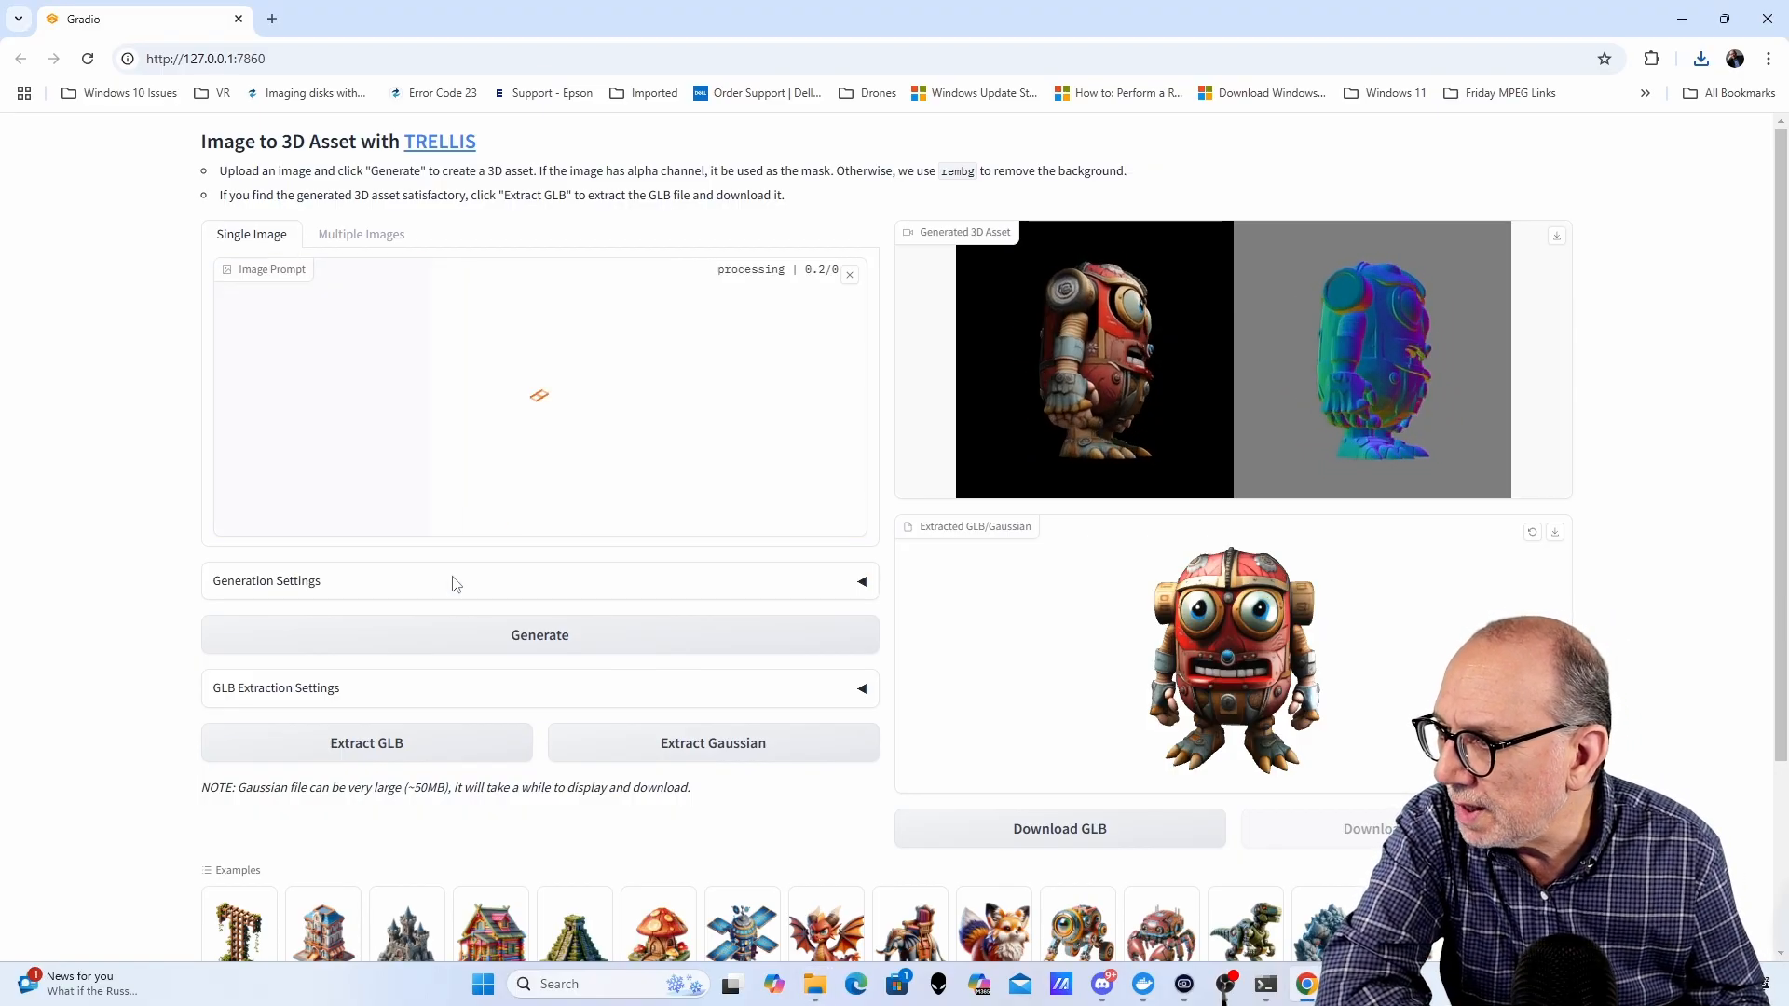
click(541, 638)
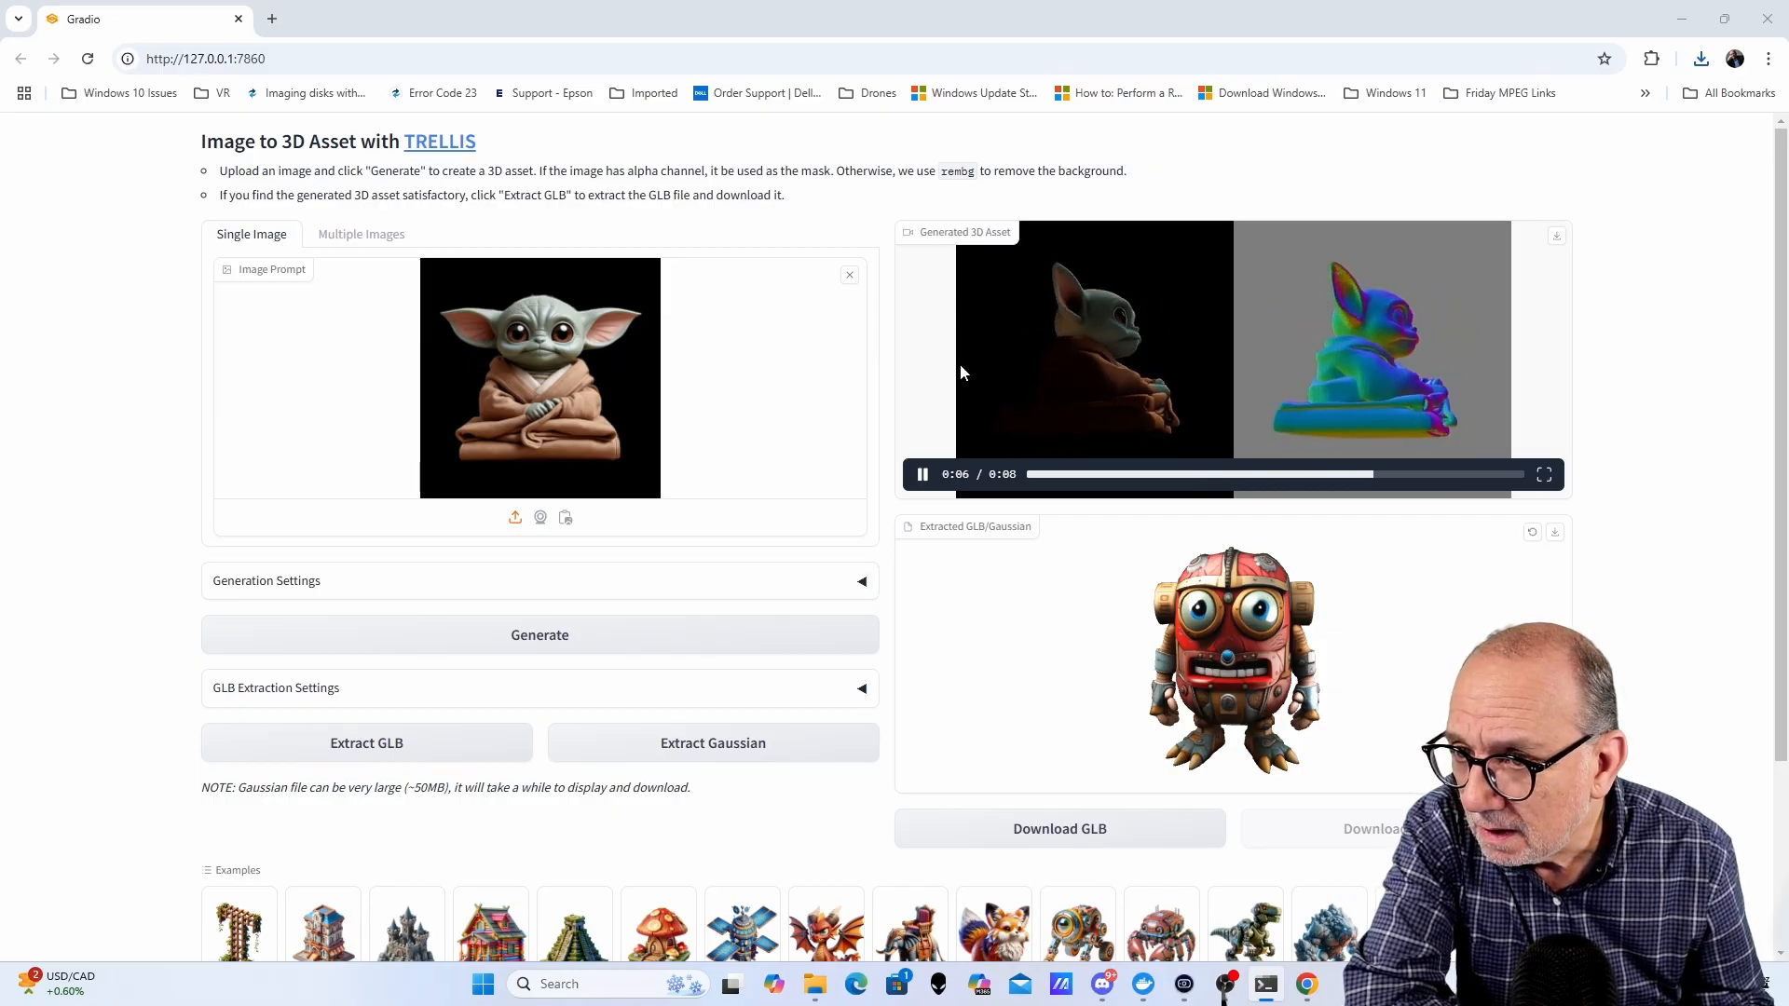
click(384, 743)
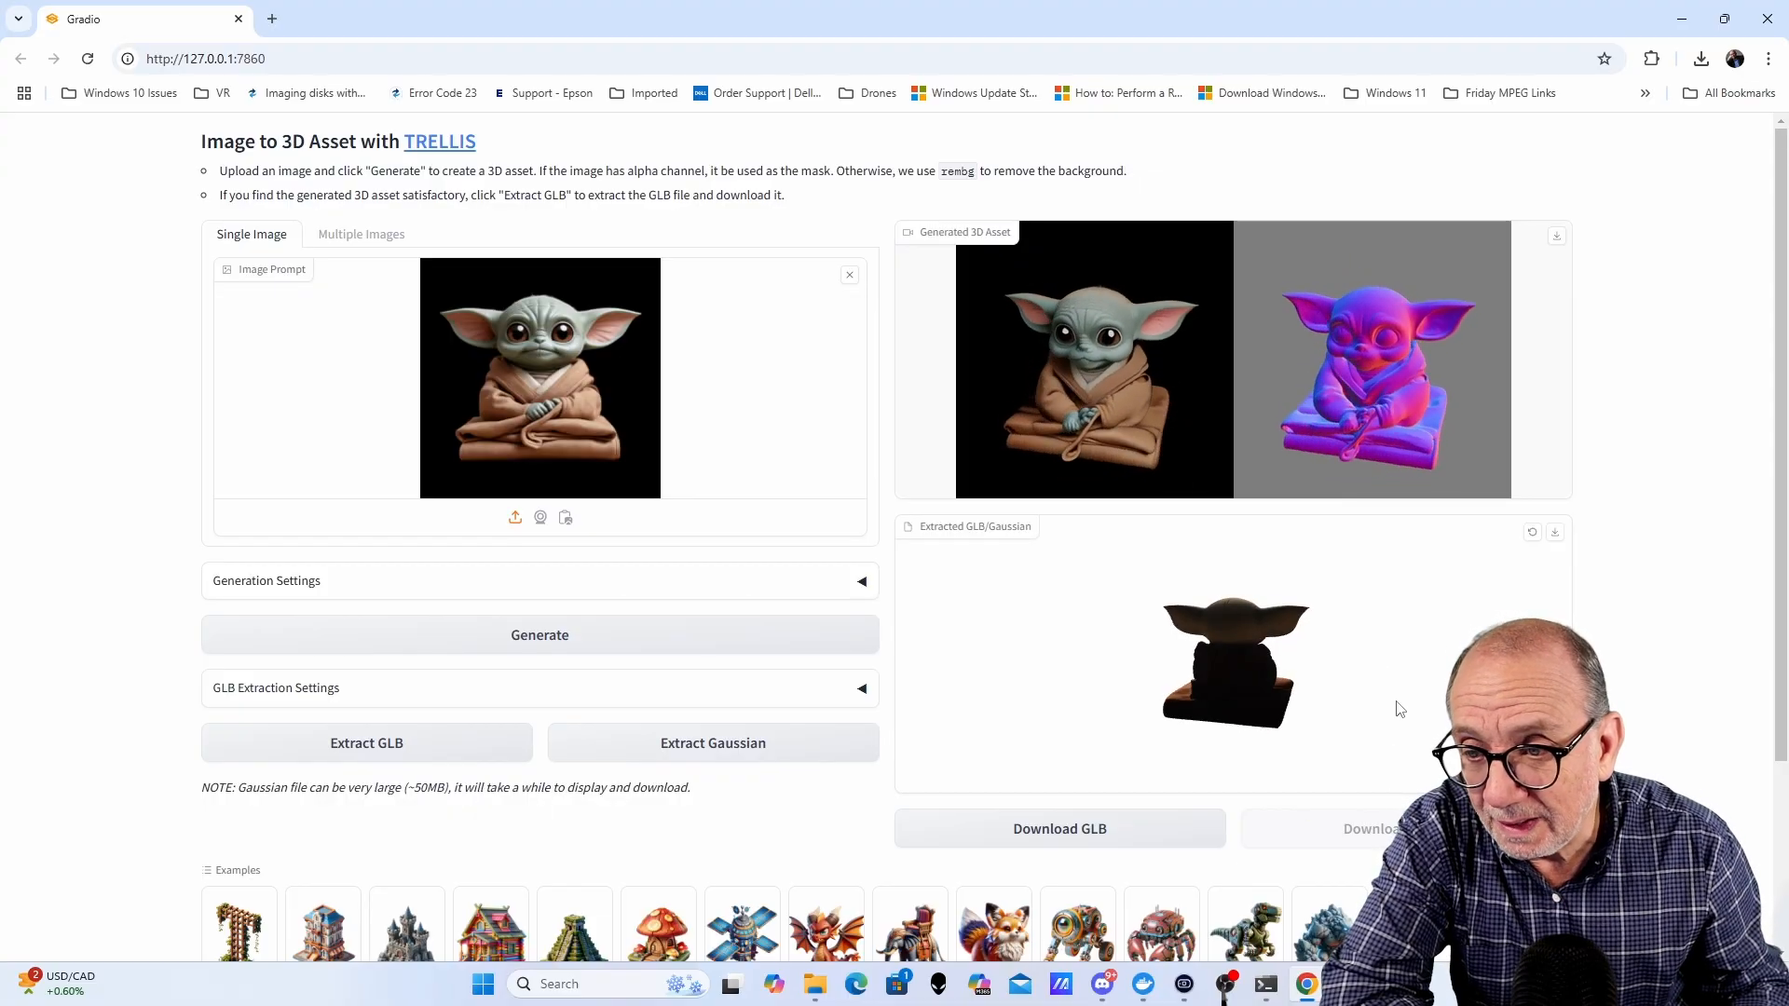
- Rotate and zoom the extracted Yoda GLB model, and download it
scroll(1195, 686, up, 5)
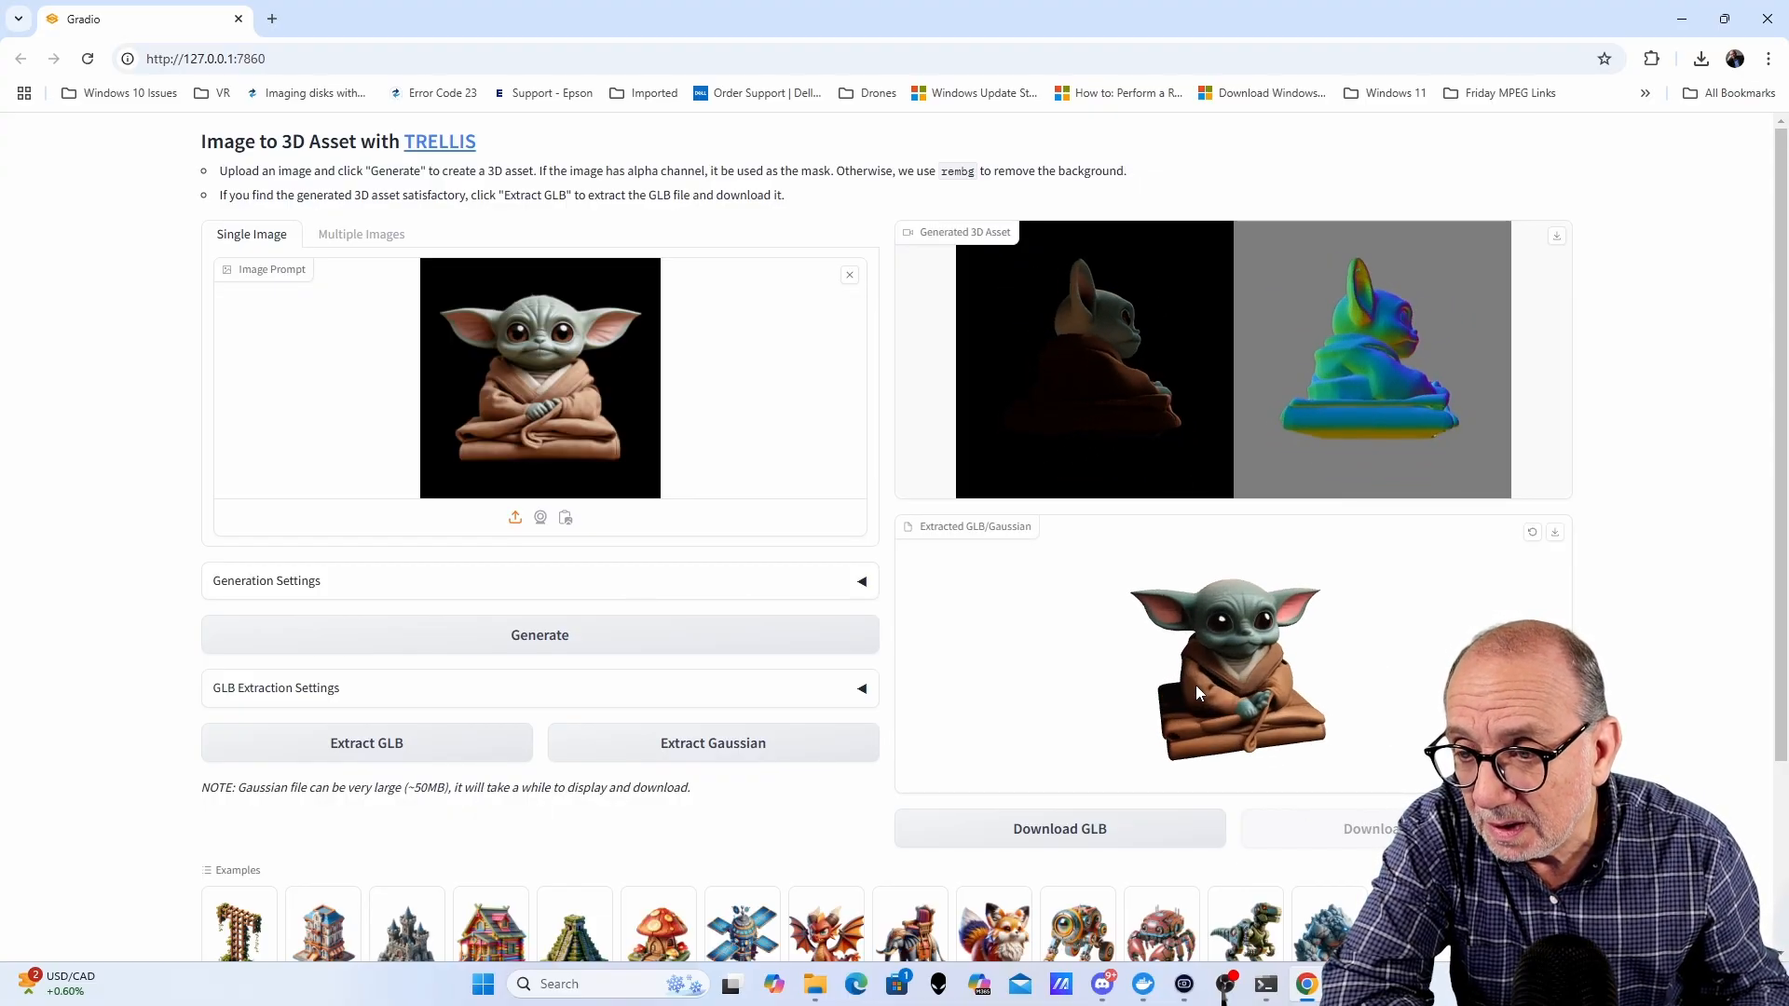
drag(1365, 714, 1427, 552)
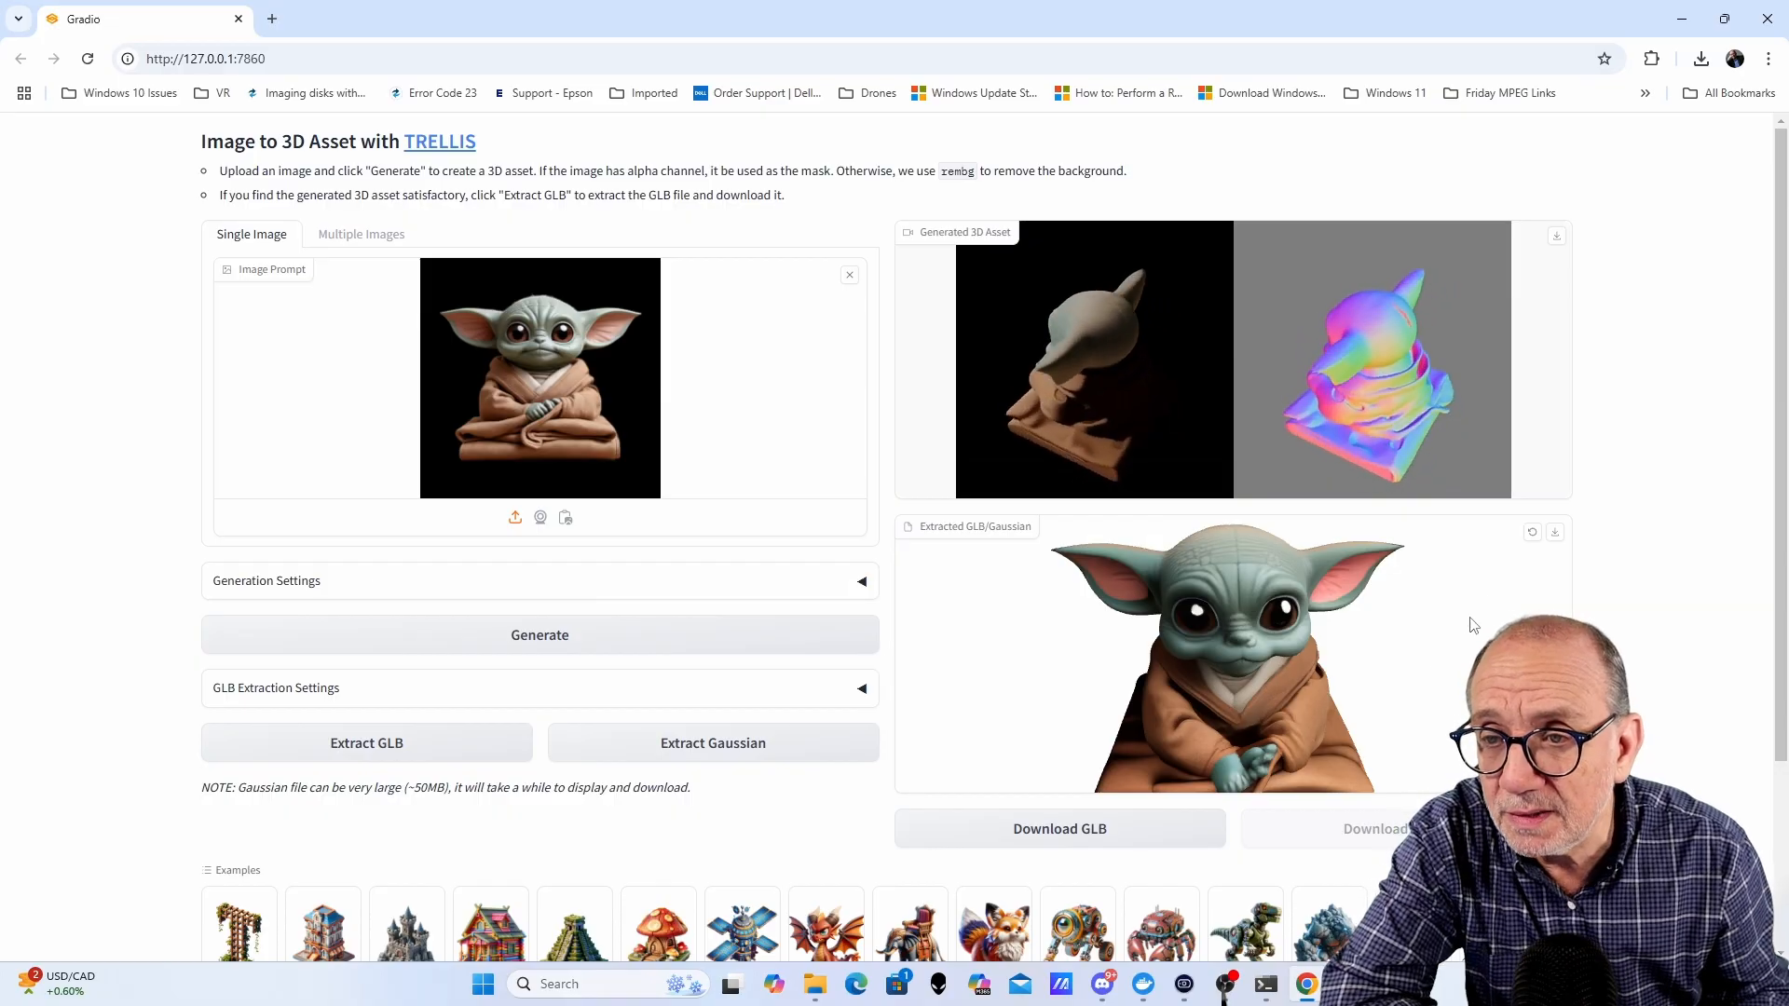
click(1554, 536)
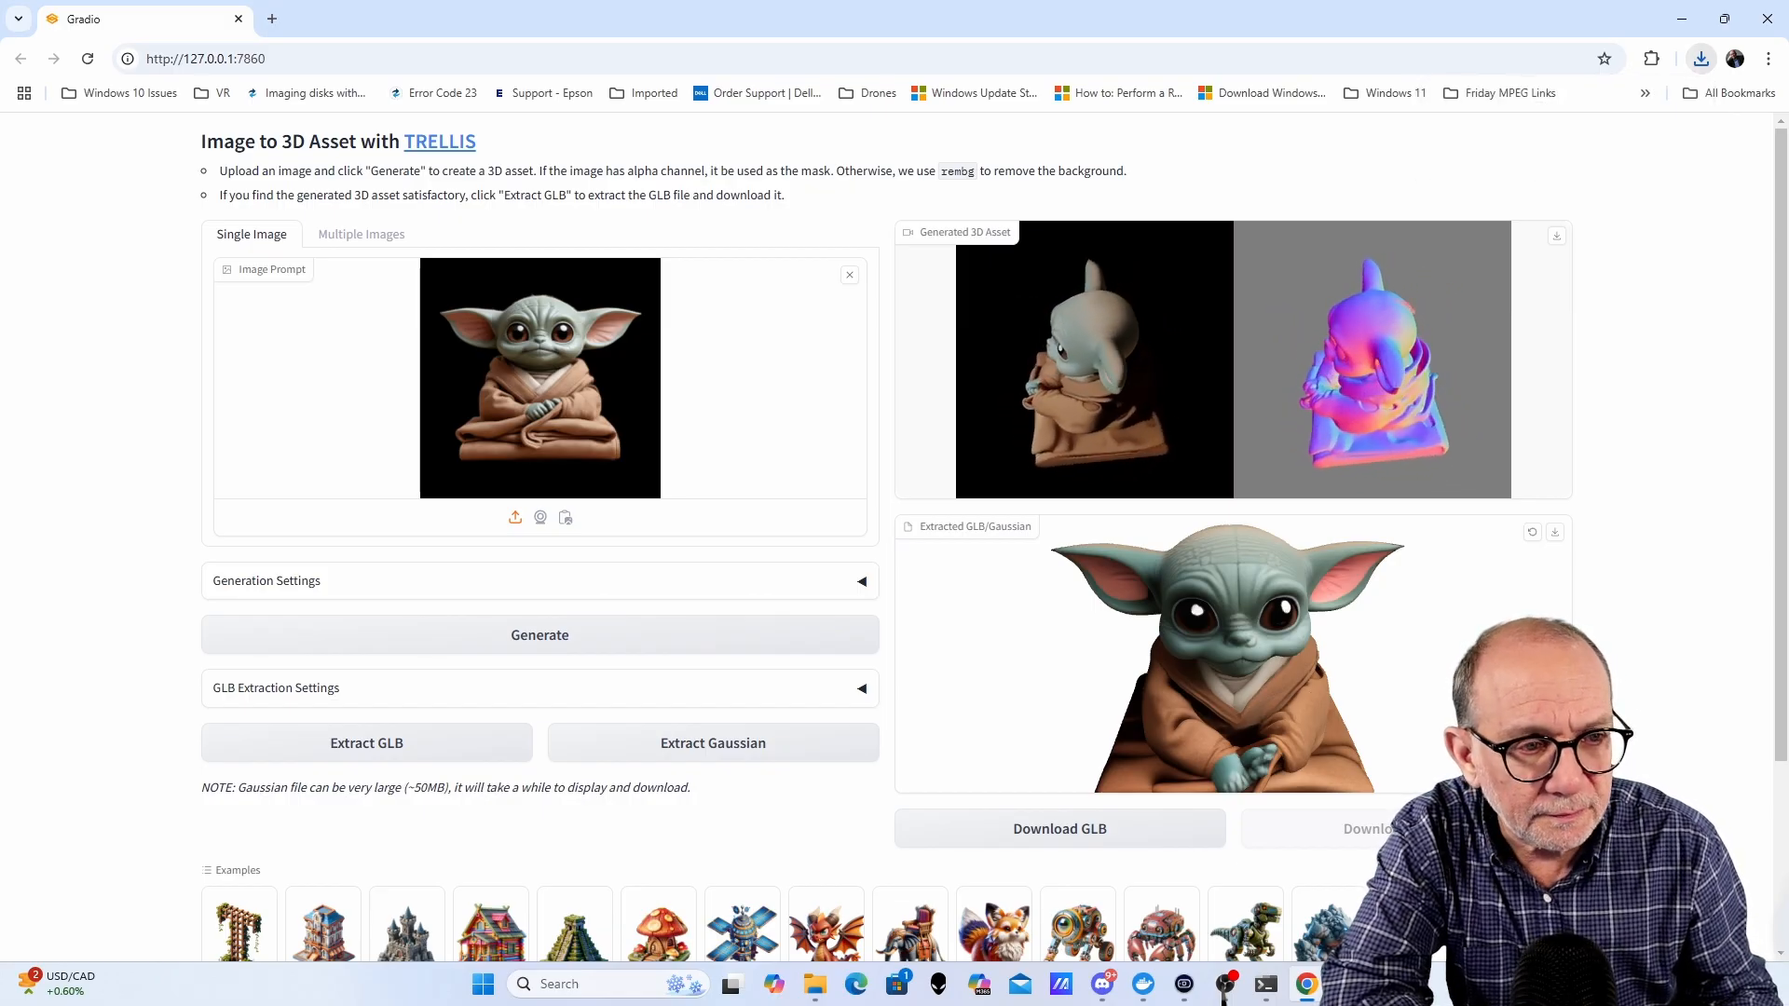
- Load the green armored figure image into the image prompt, generate its 3D asset, and extract the GLB
key(alt+Tab)
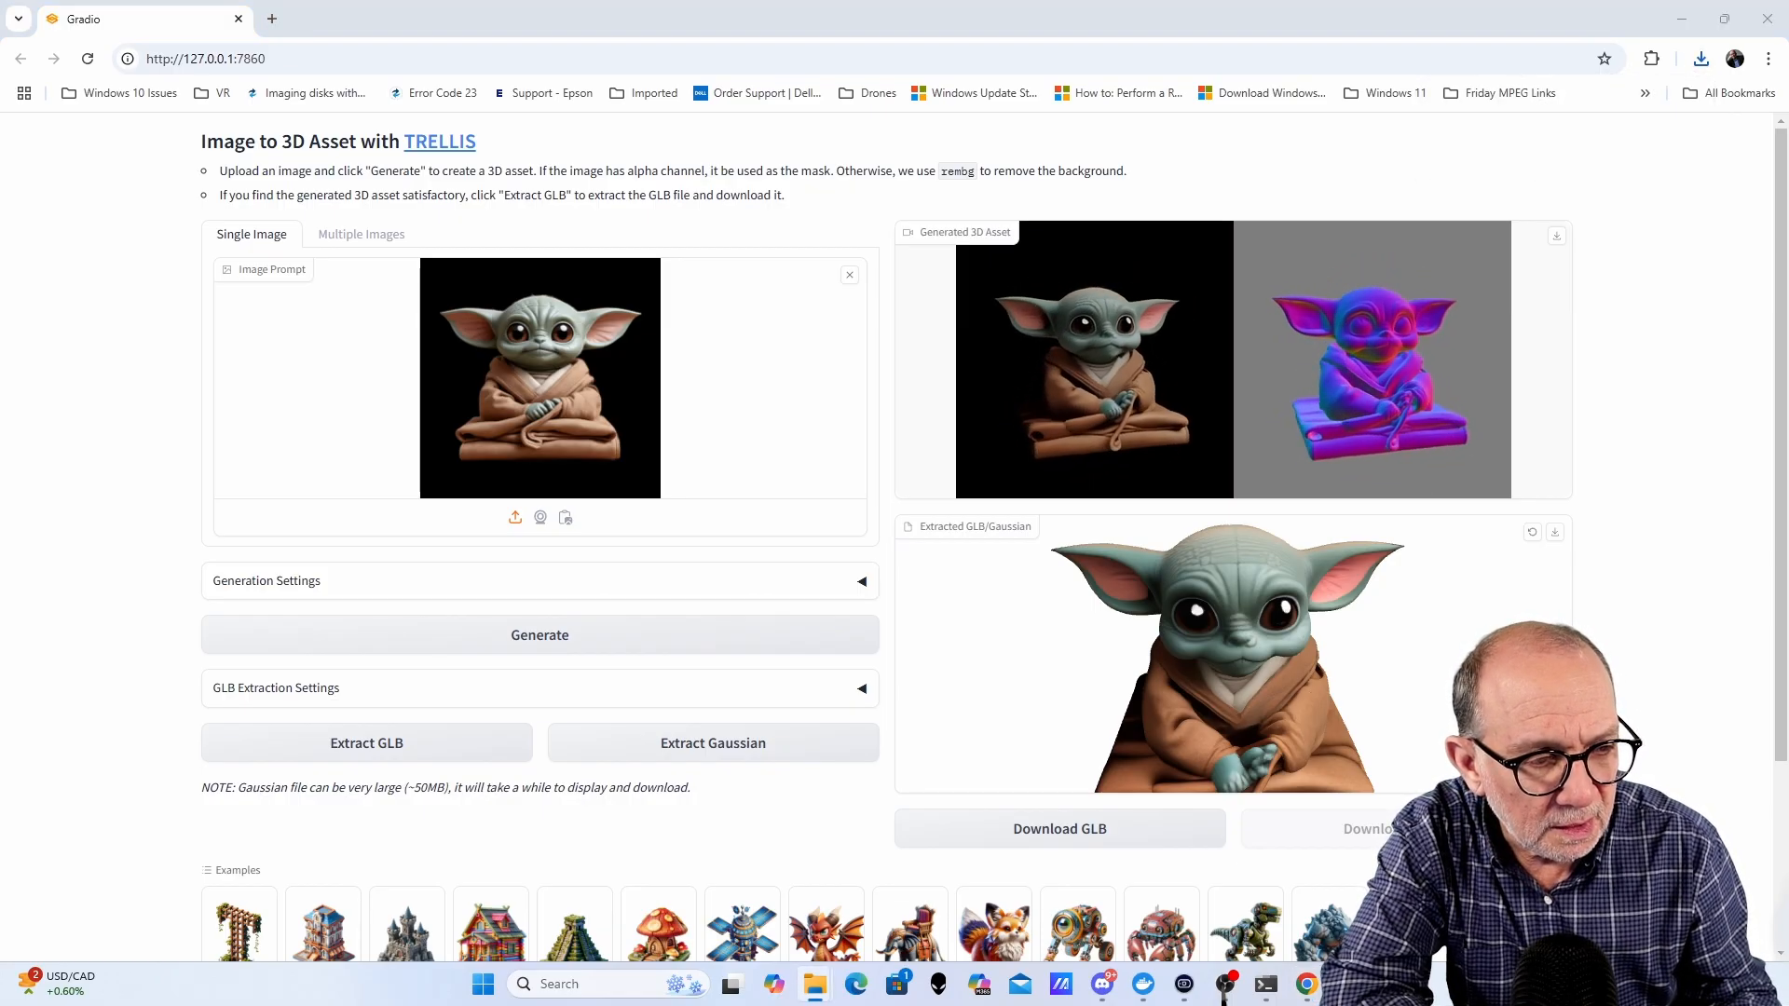
drag(1788, 354, 545, 401)
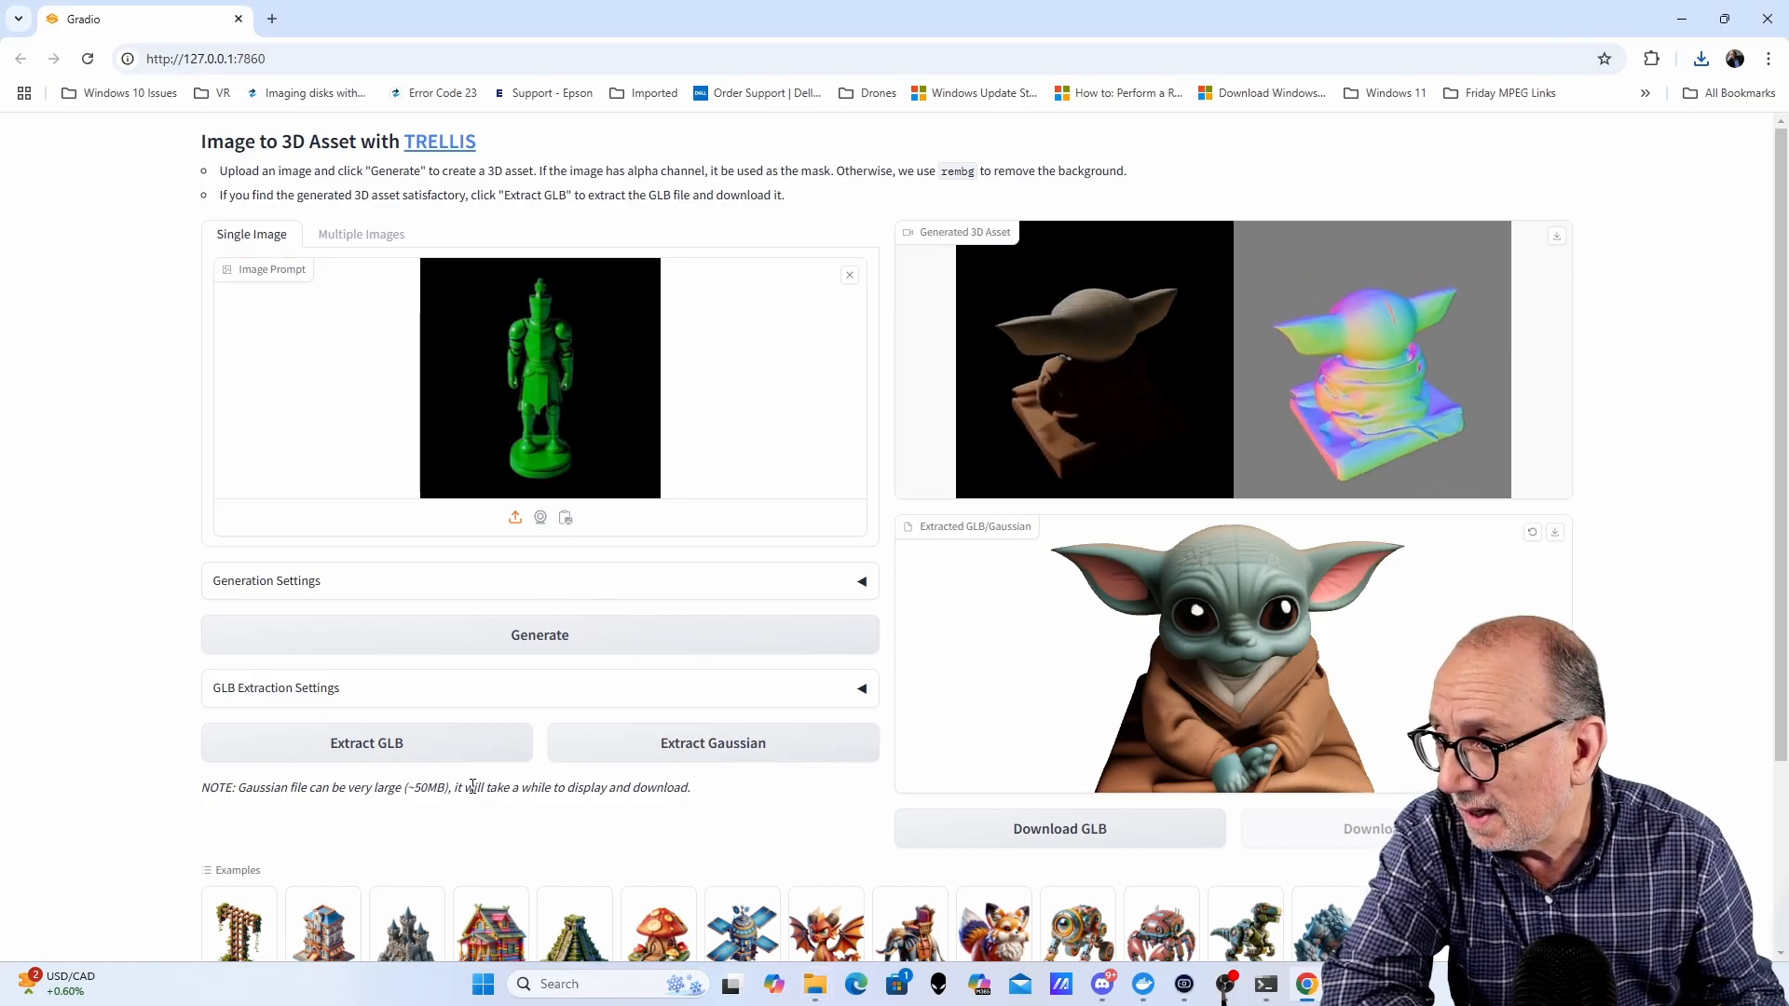
click(548, 640)
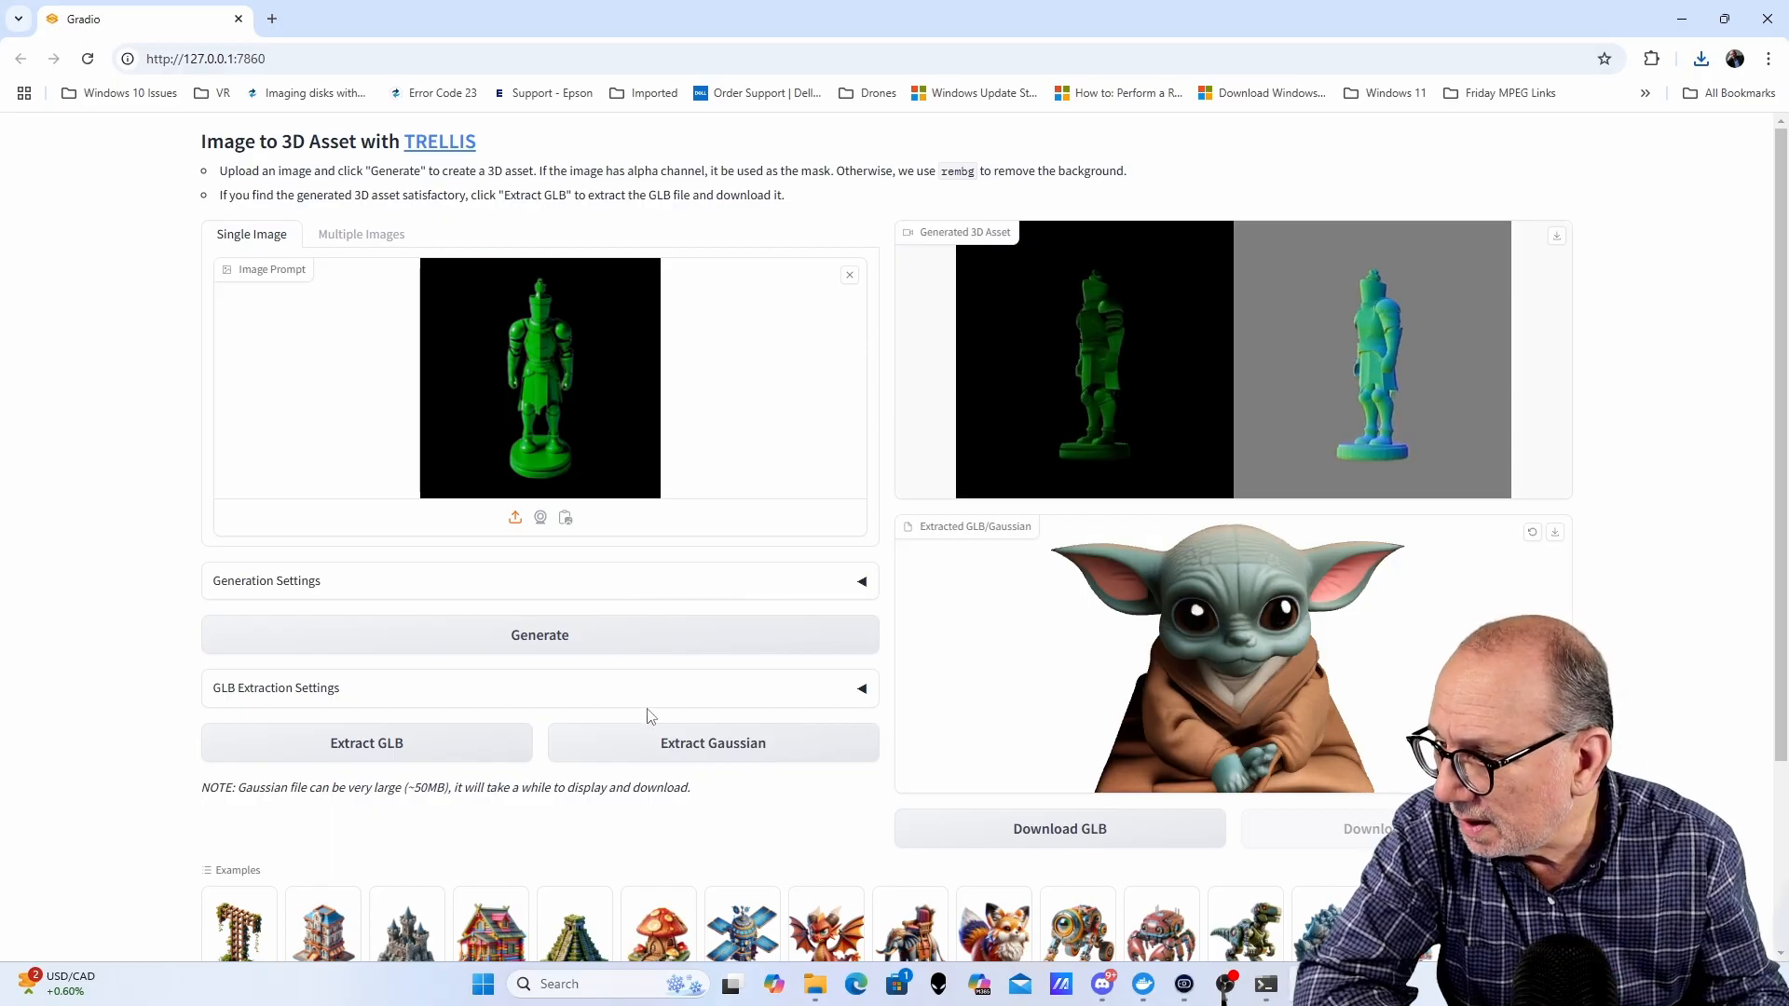
click(377, 746)
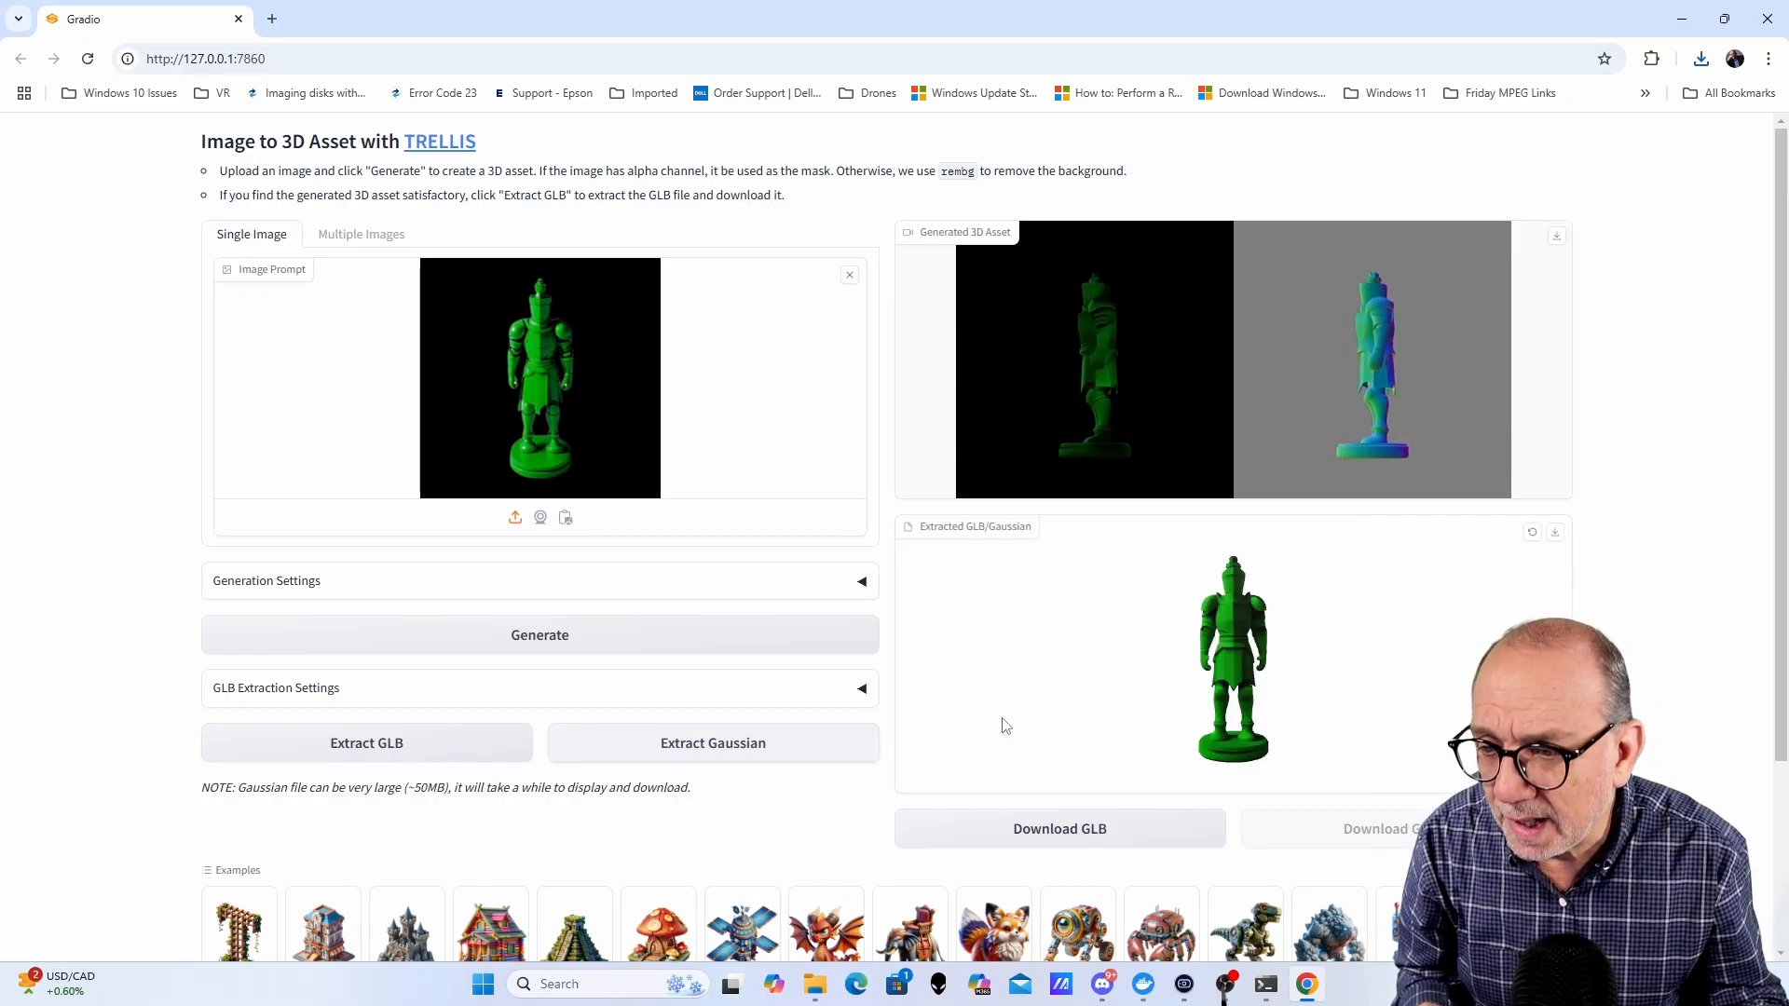
- Rotate and zoom the extracted green figure GLB model, and download it
drag(1405, 667, 1374, 706)
scroll(1214, 677, up, 3)
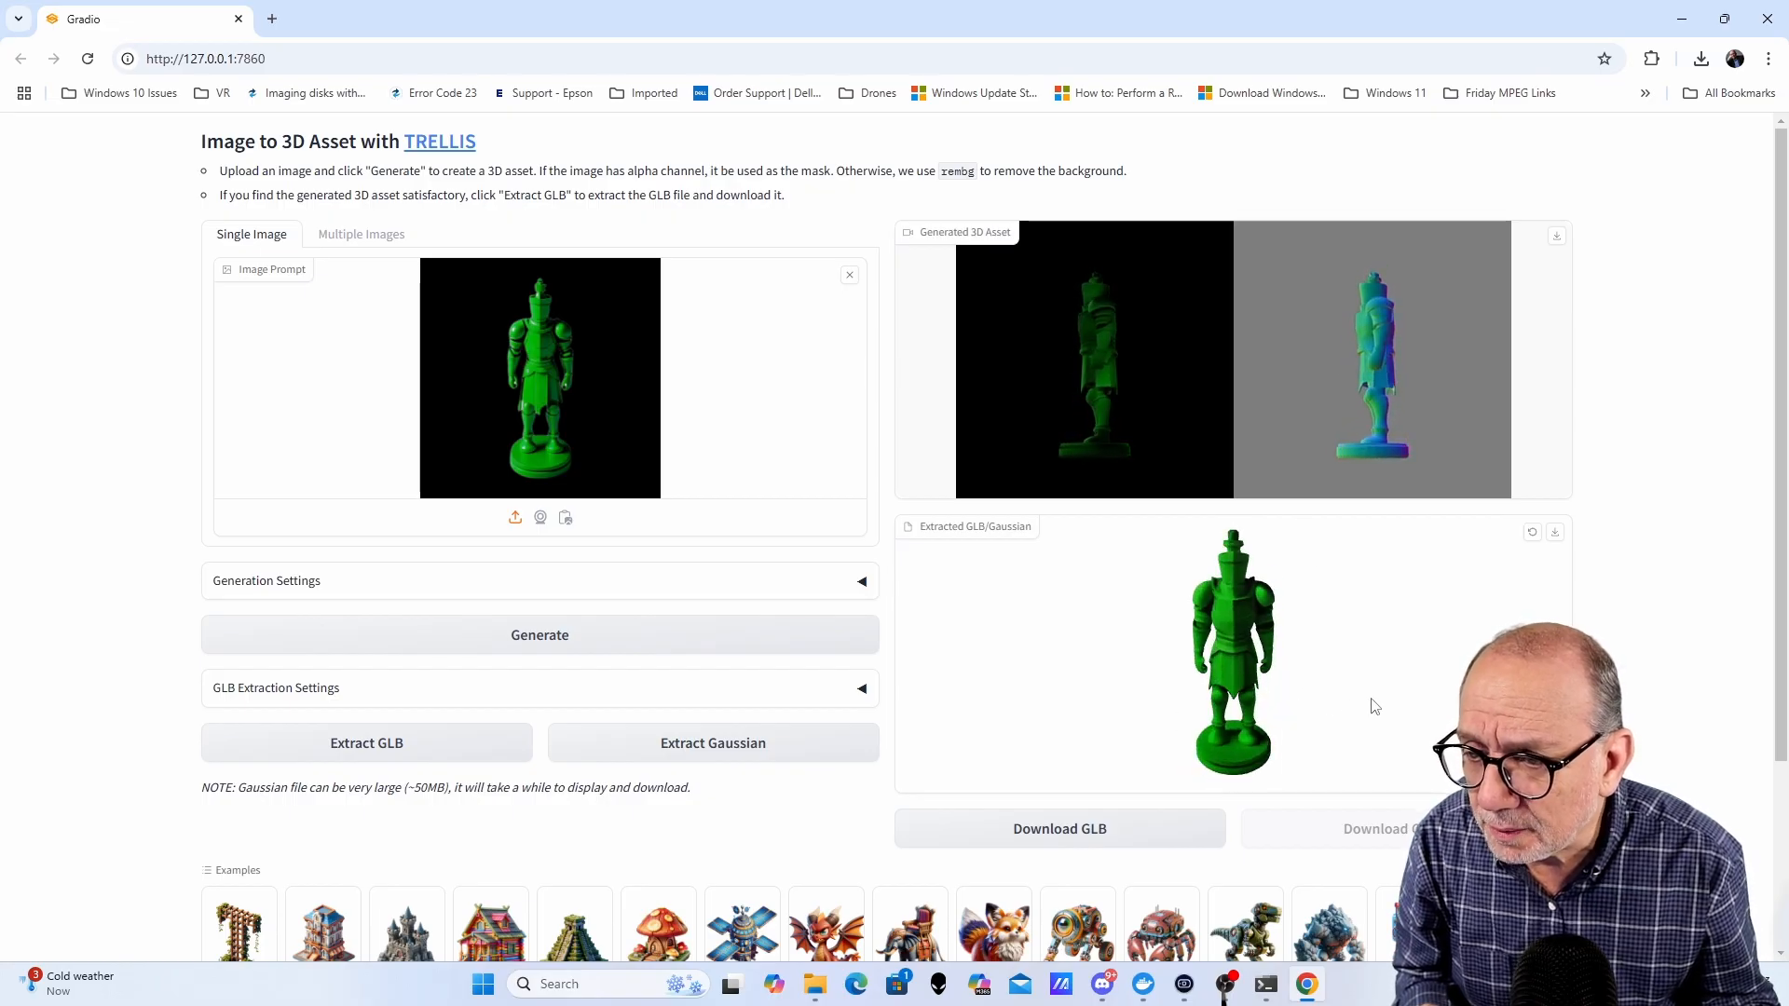
click(1553, 534)
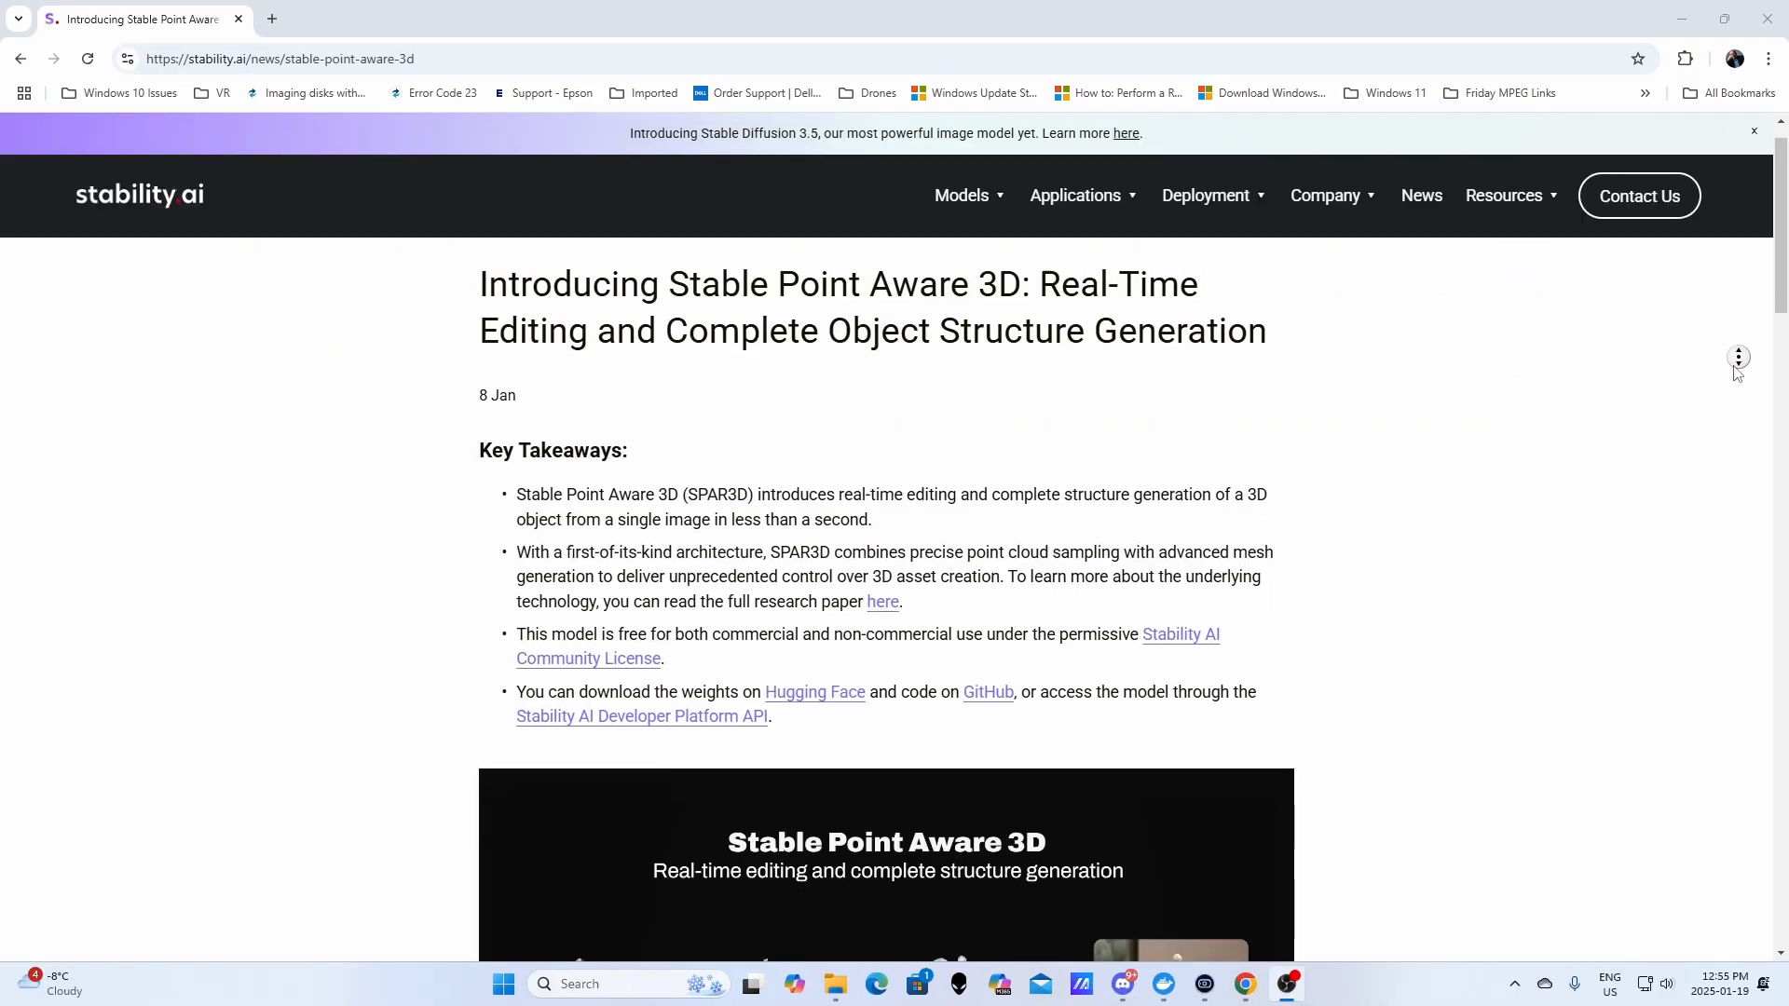
- Read through the Stability AI announcement of Stable Point Aware 3D
scroll(1738, 373, down, 2)
scroll(1737, 372, down, 2)
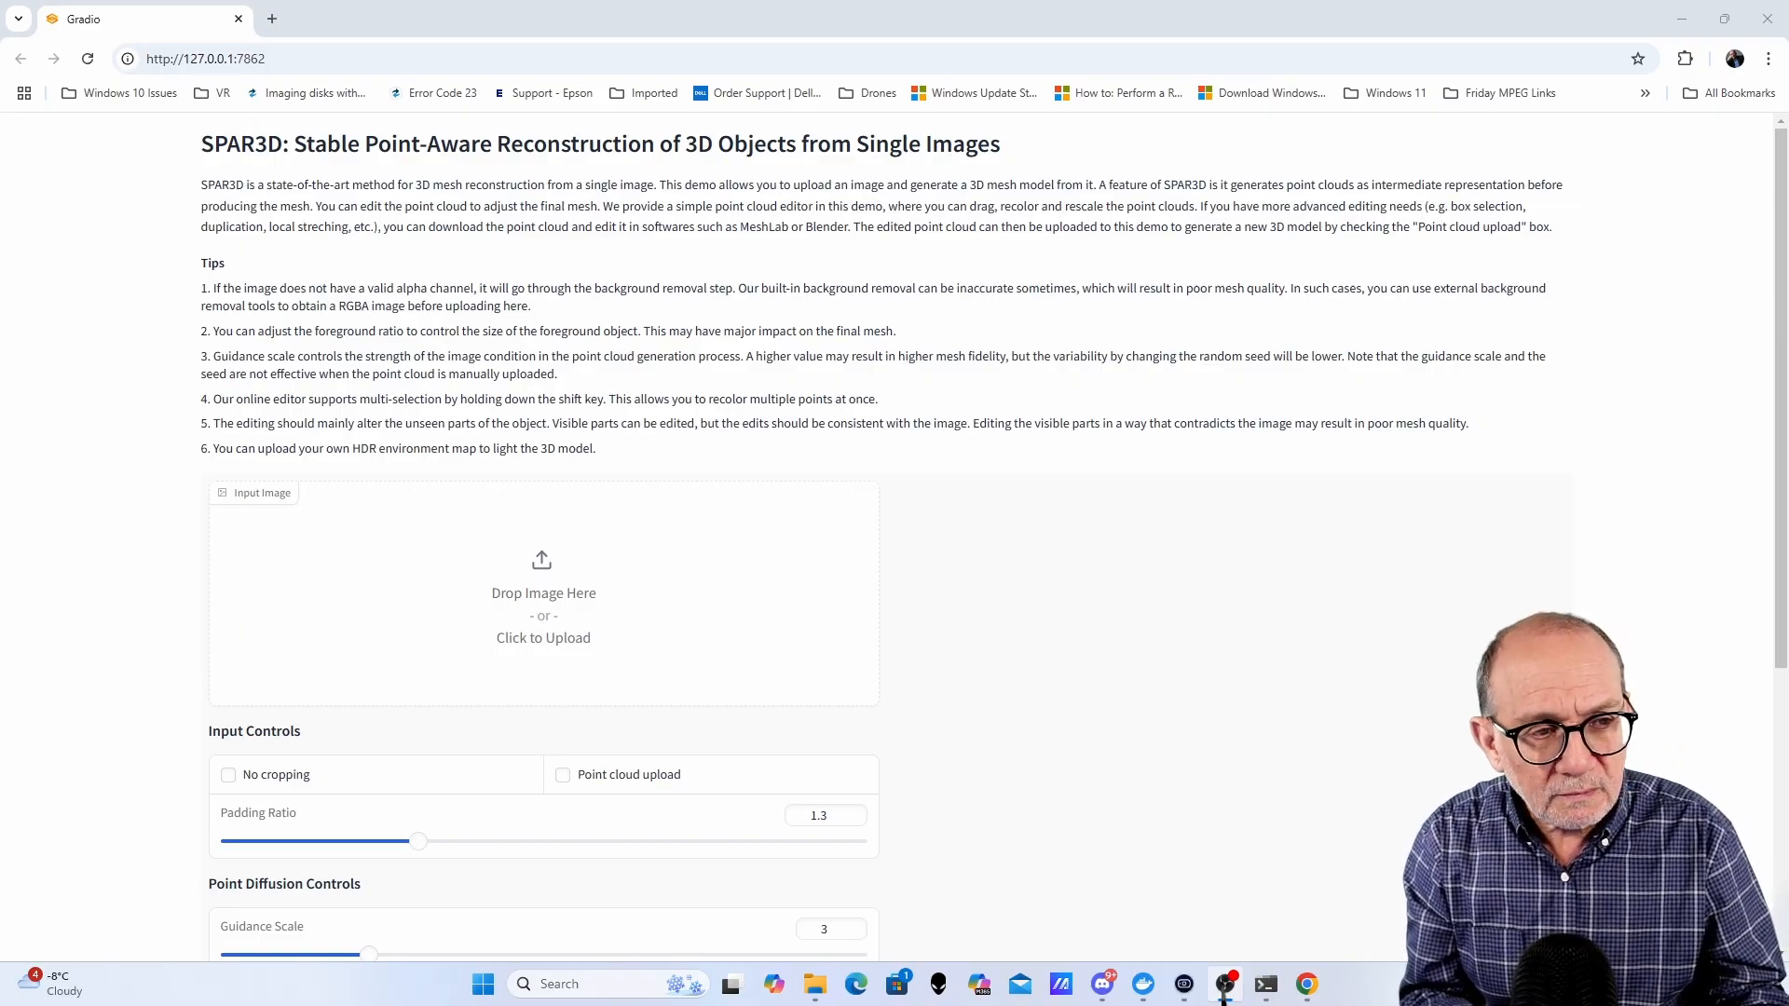
- Load the funny-robot image into the SPAR3D input image and remove its background
drag(1223, 997, 561, 639)
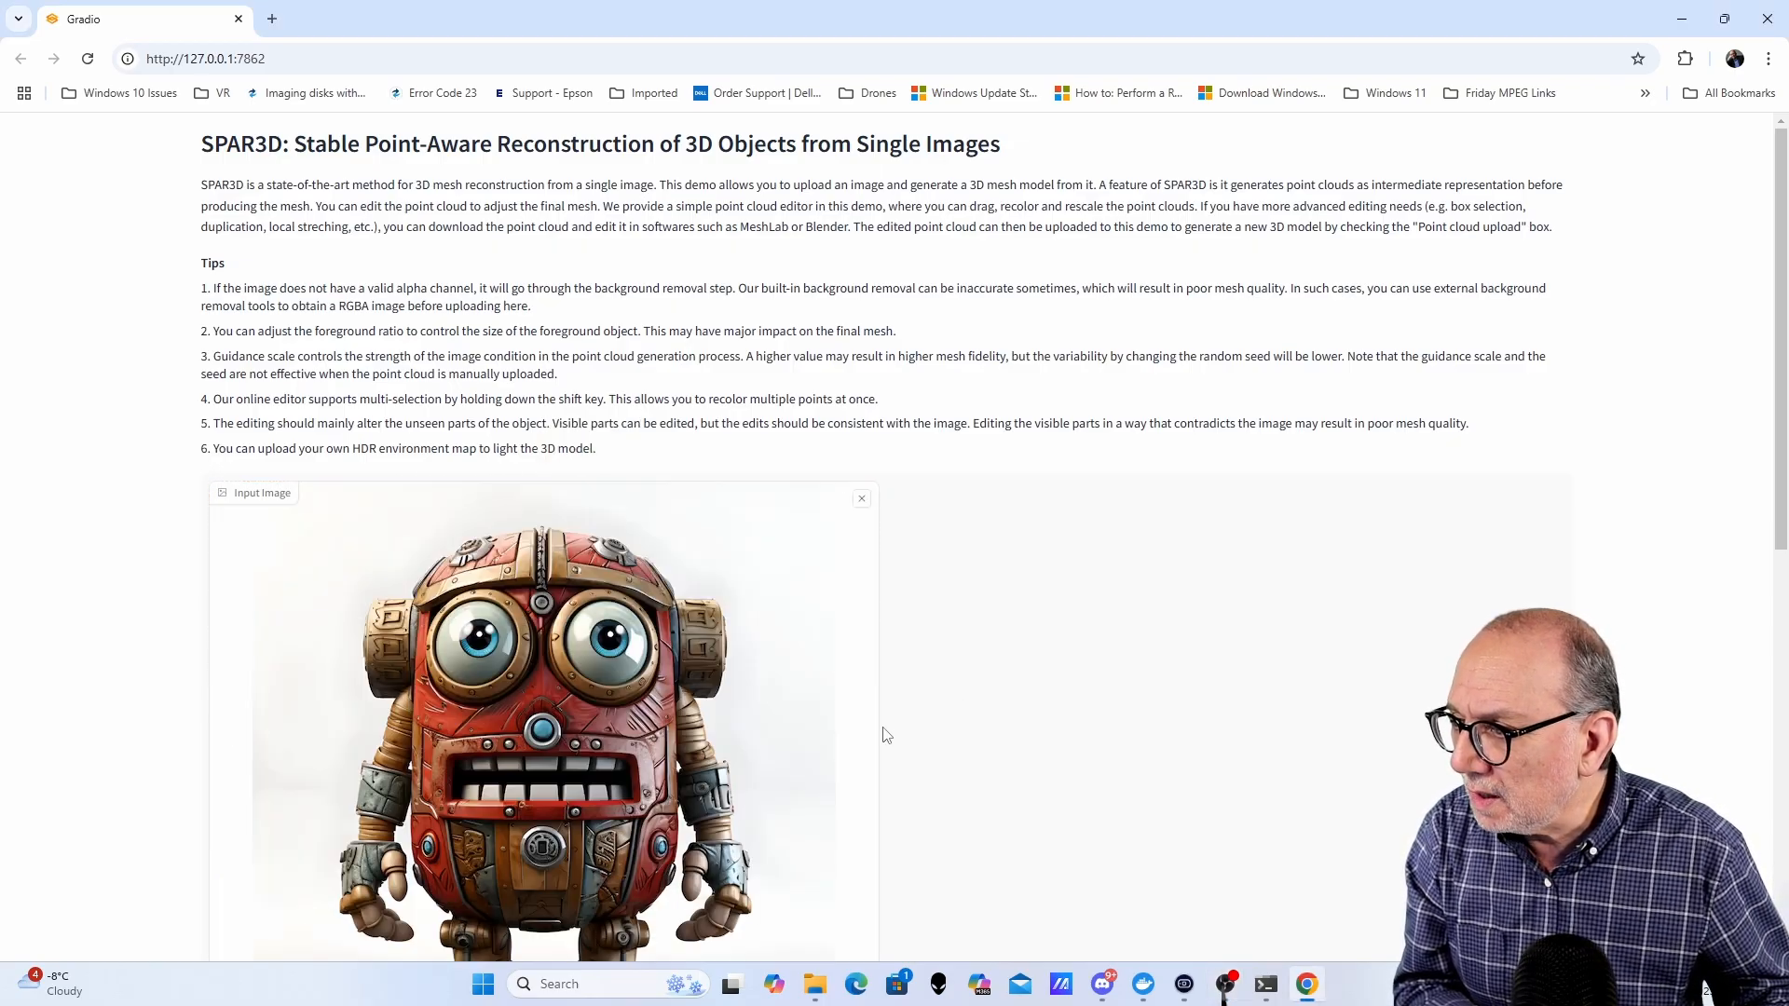
scroll(1102, 647, down, 5)
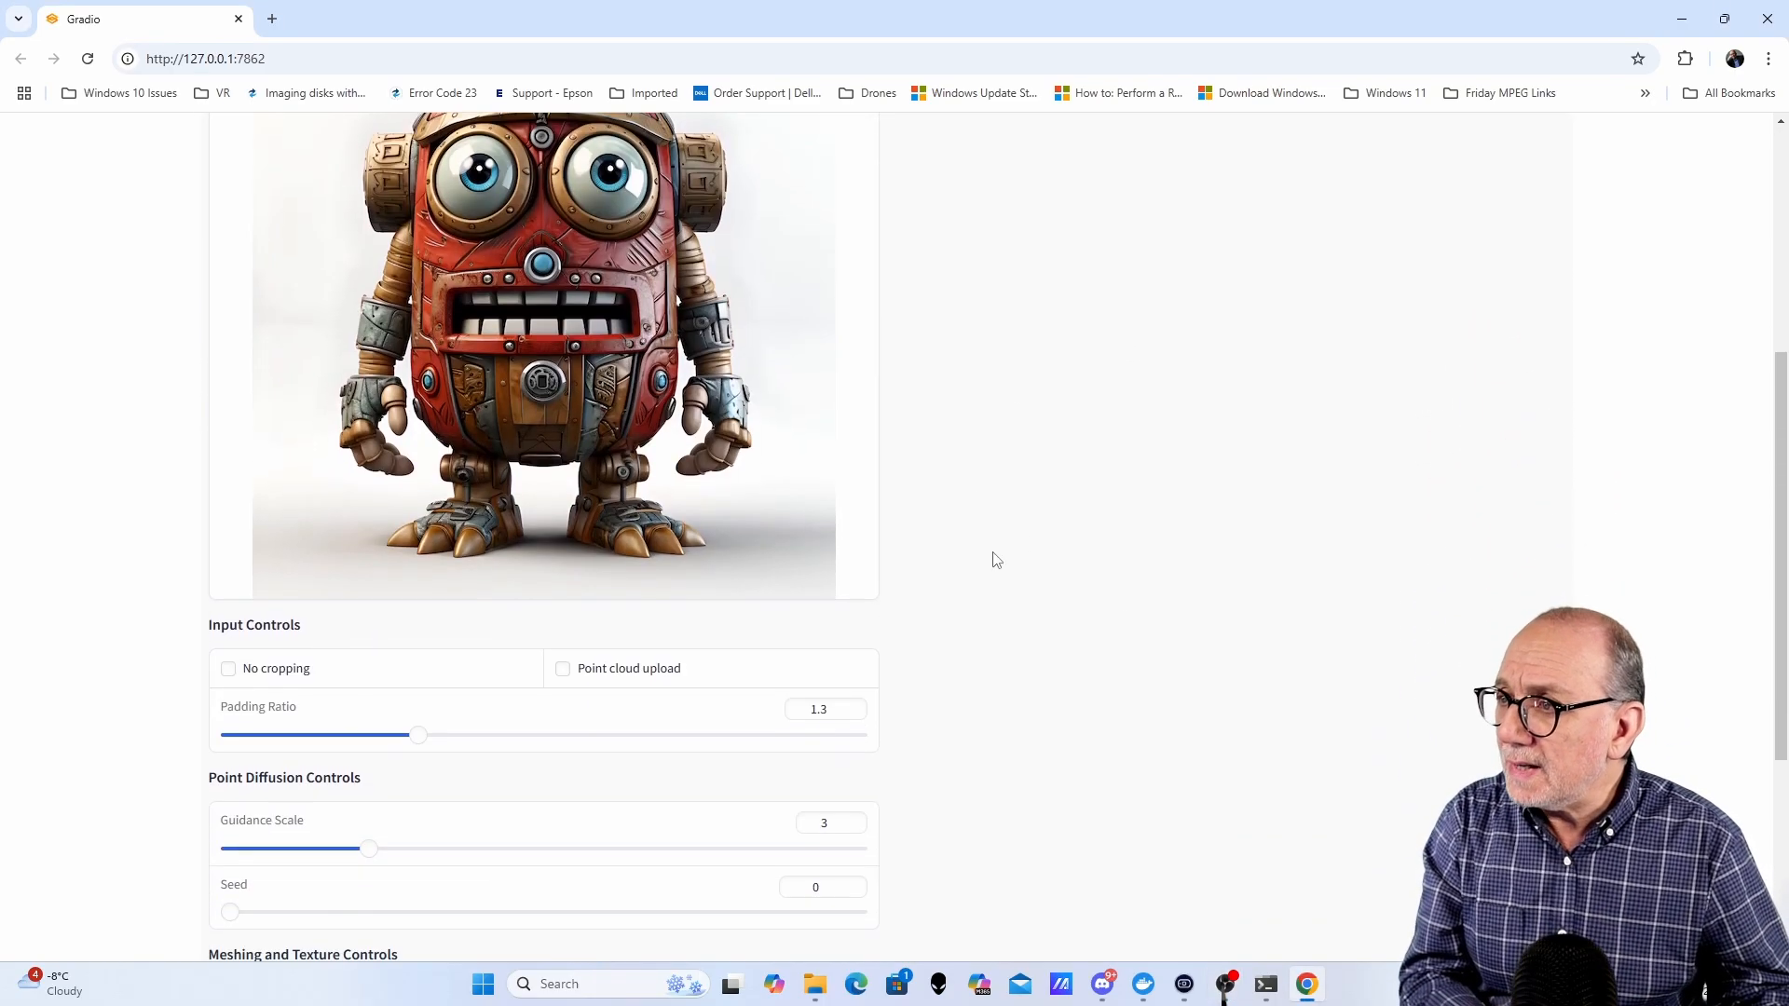
scroll(994, 558, up, 3)
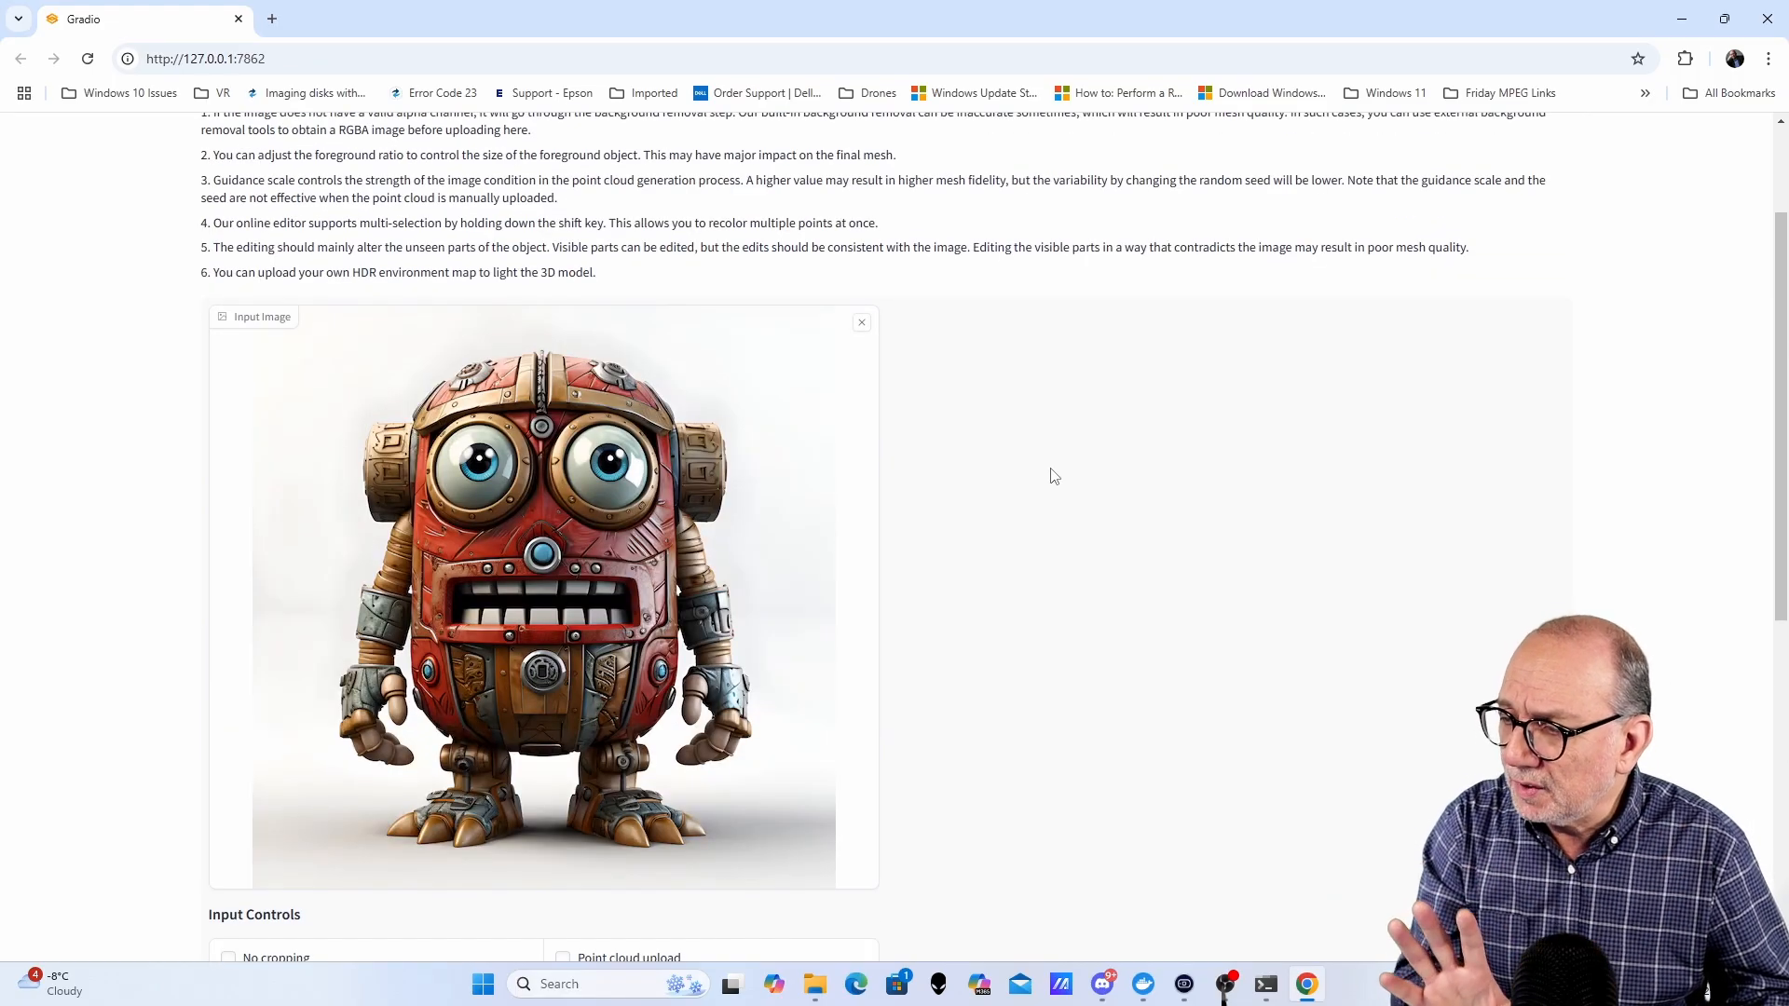
scroll(1051, 478, down, 1)
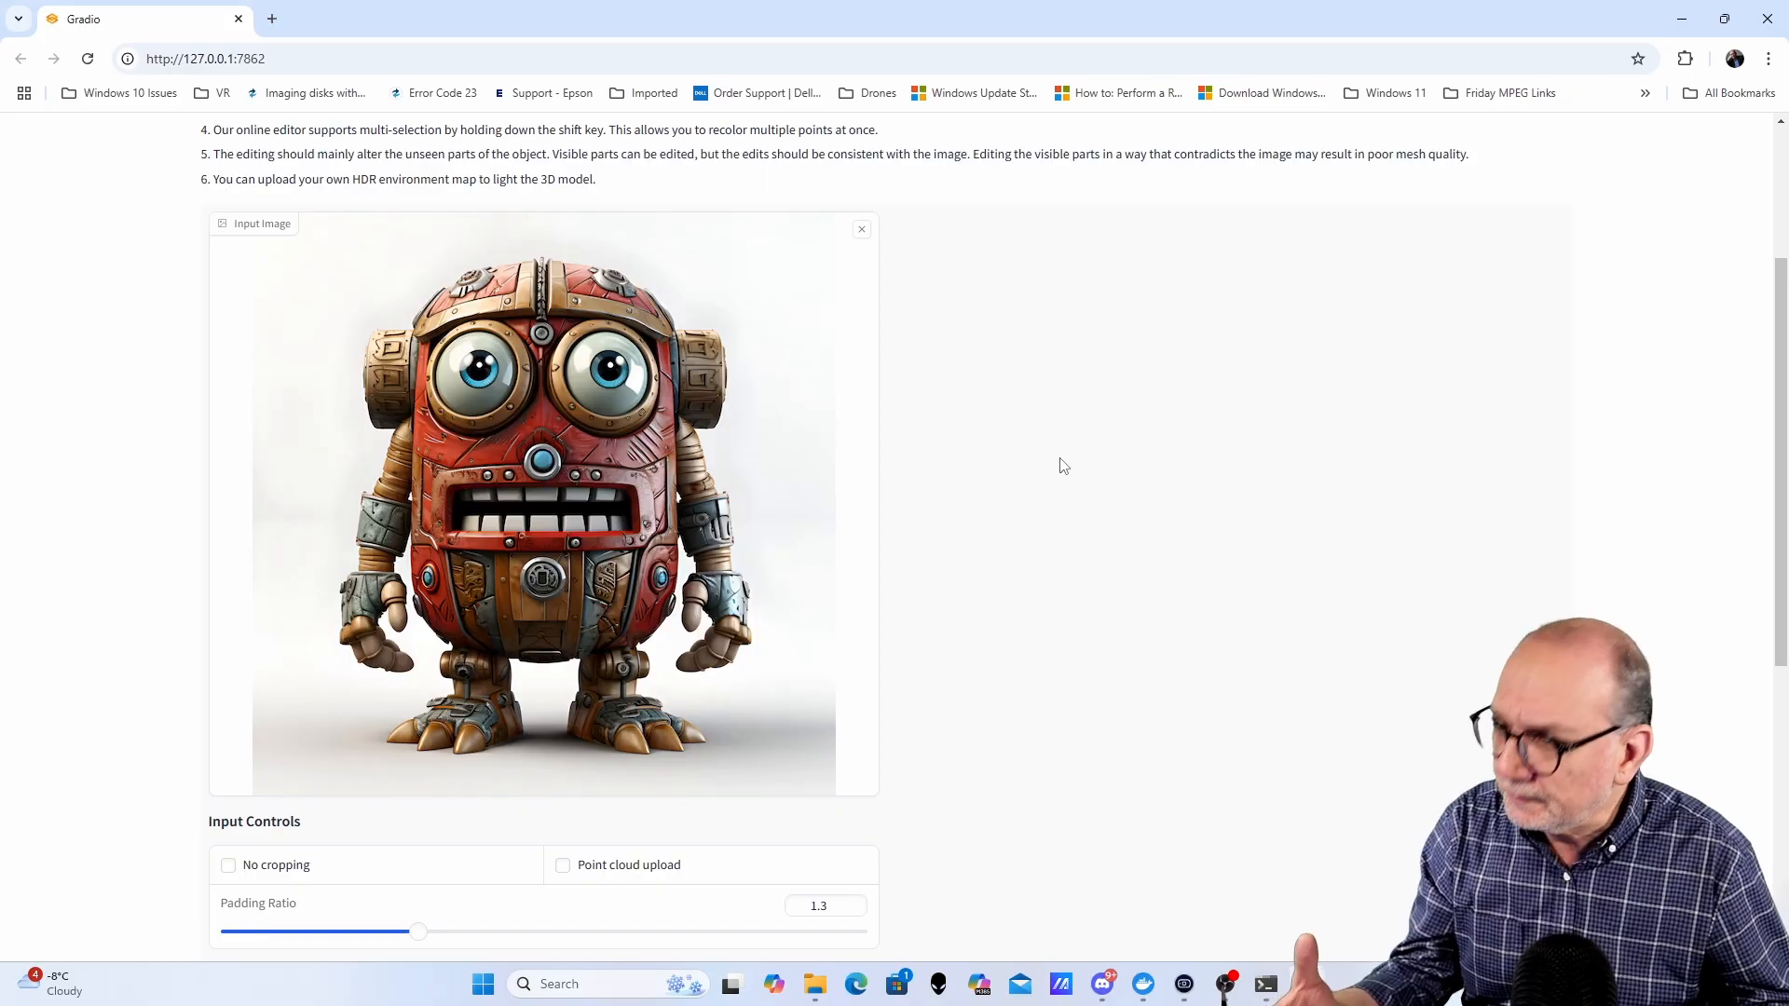
scroll(1059, 465, down, 6)
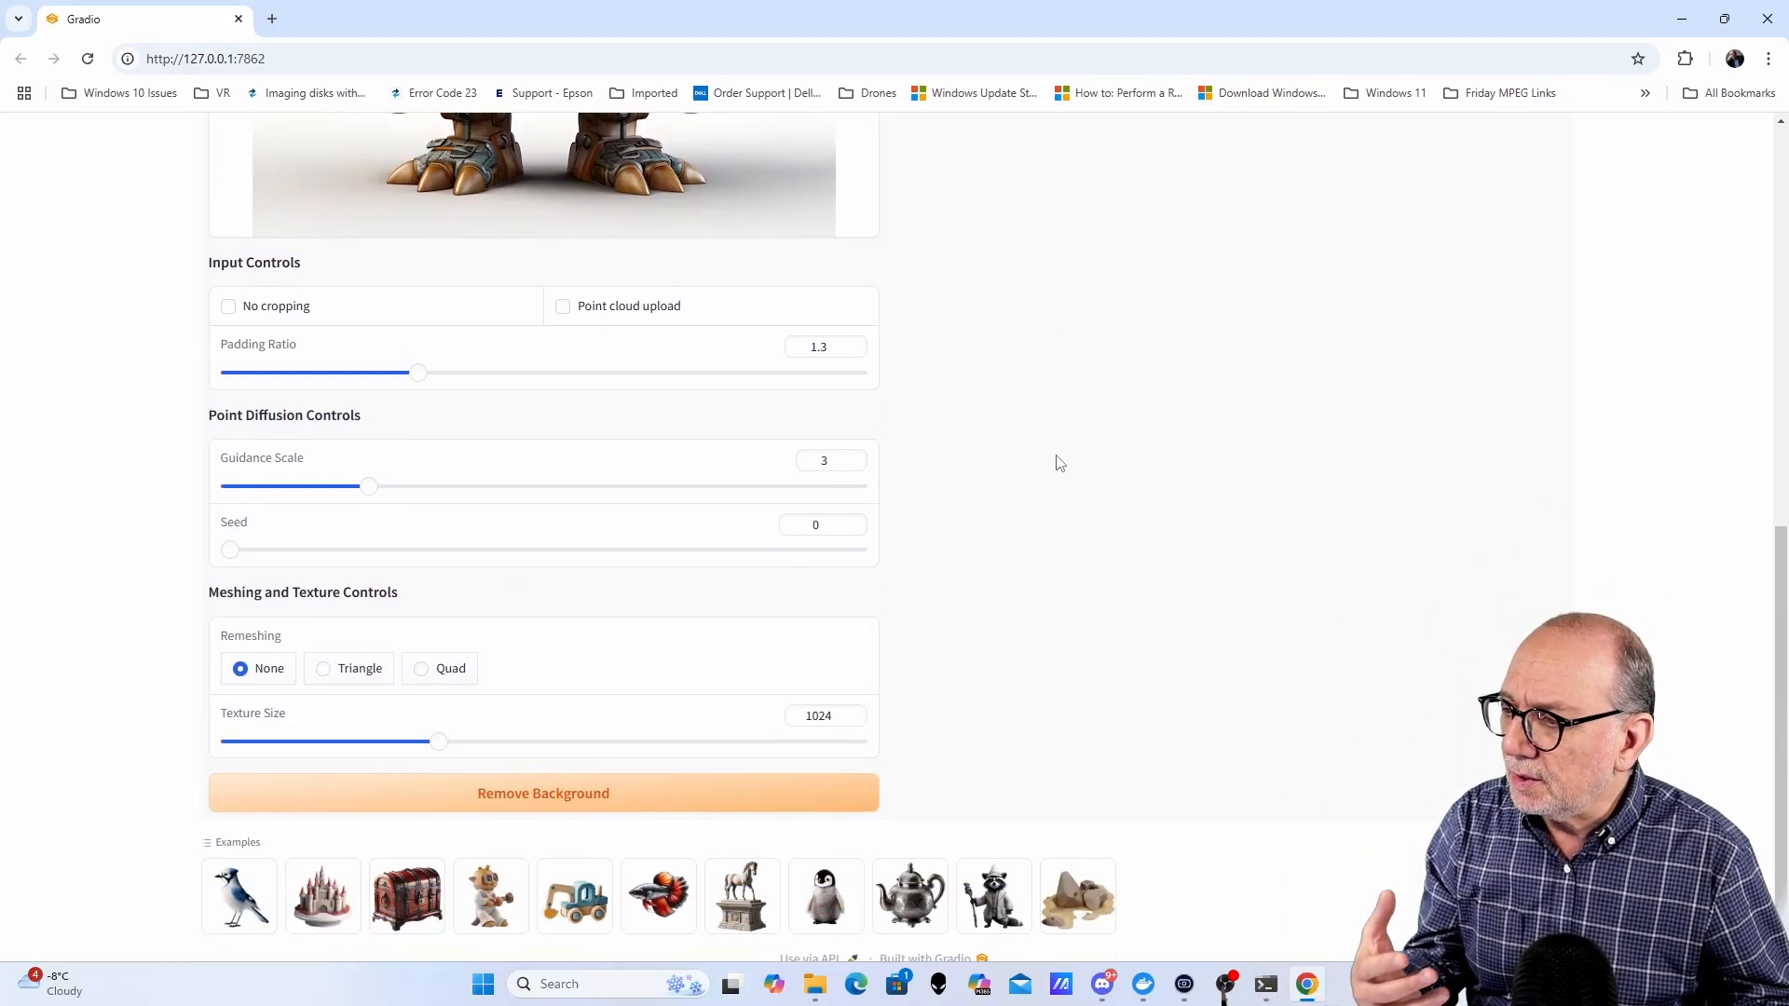
click(591, 801)
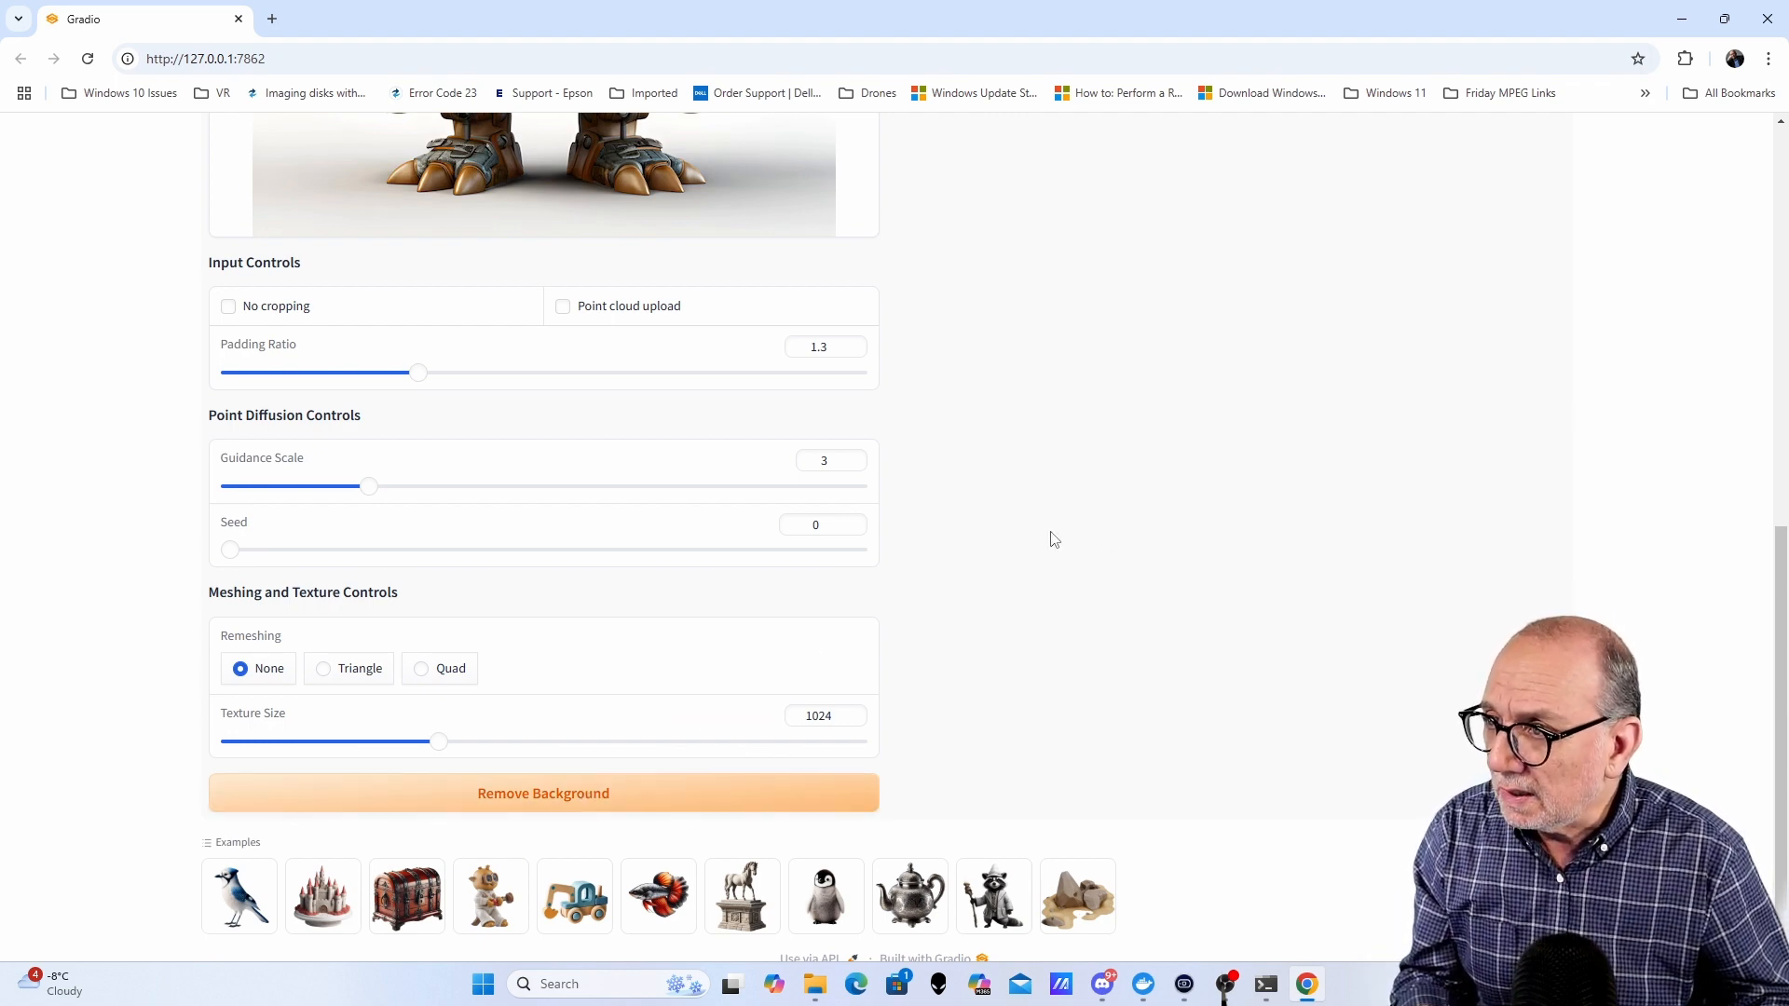
- Run SPAR3D on the background-removed robot image with default settings
scroll(975, 538, up, 4)
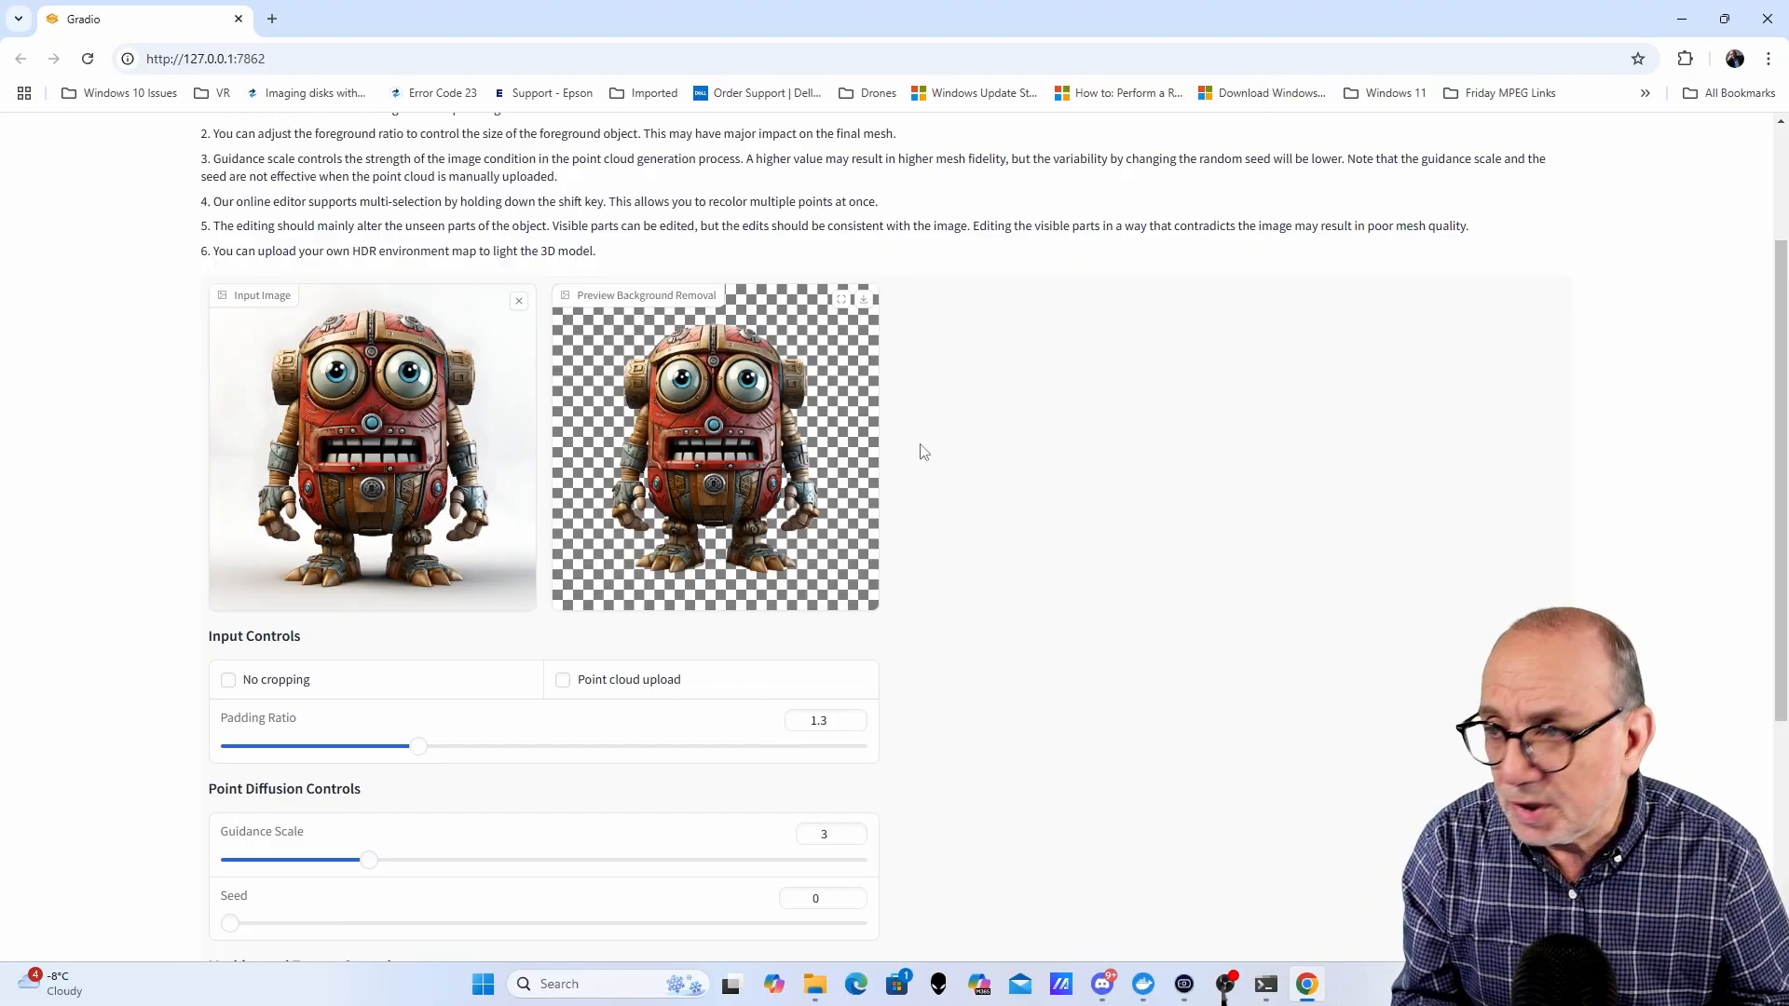
scroll(1105, 528, down, 1)
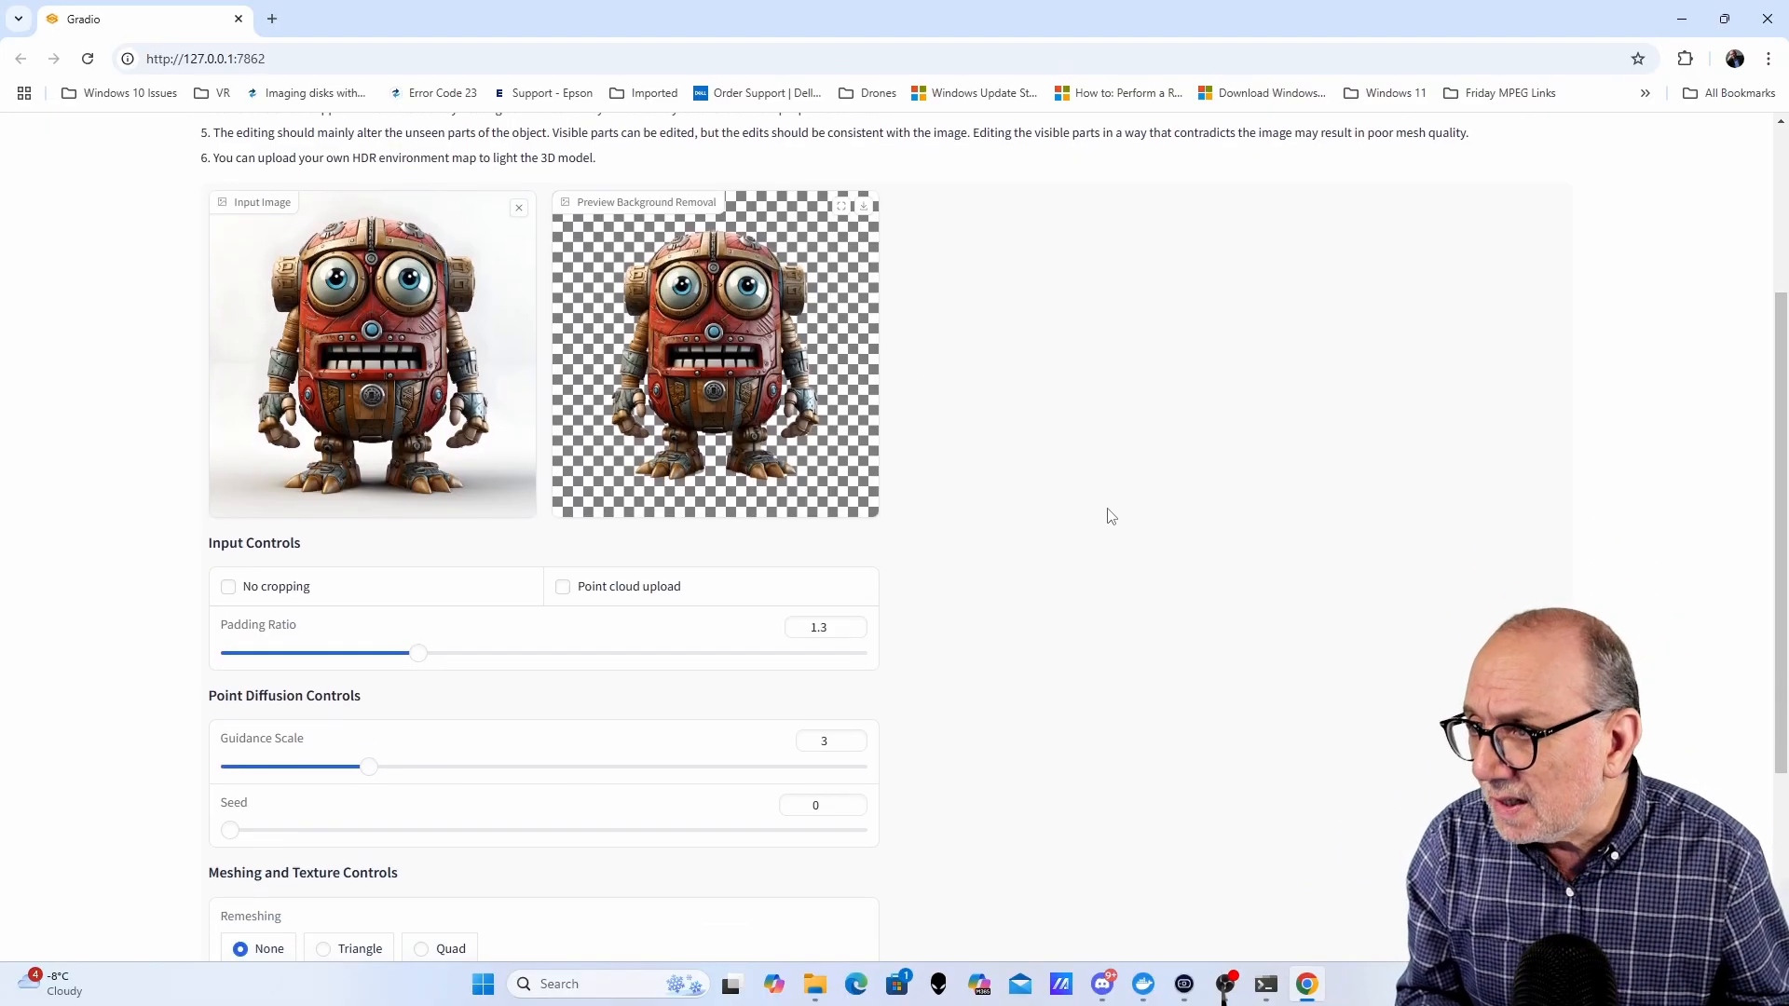
scroll(1113, 512, down, 3)
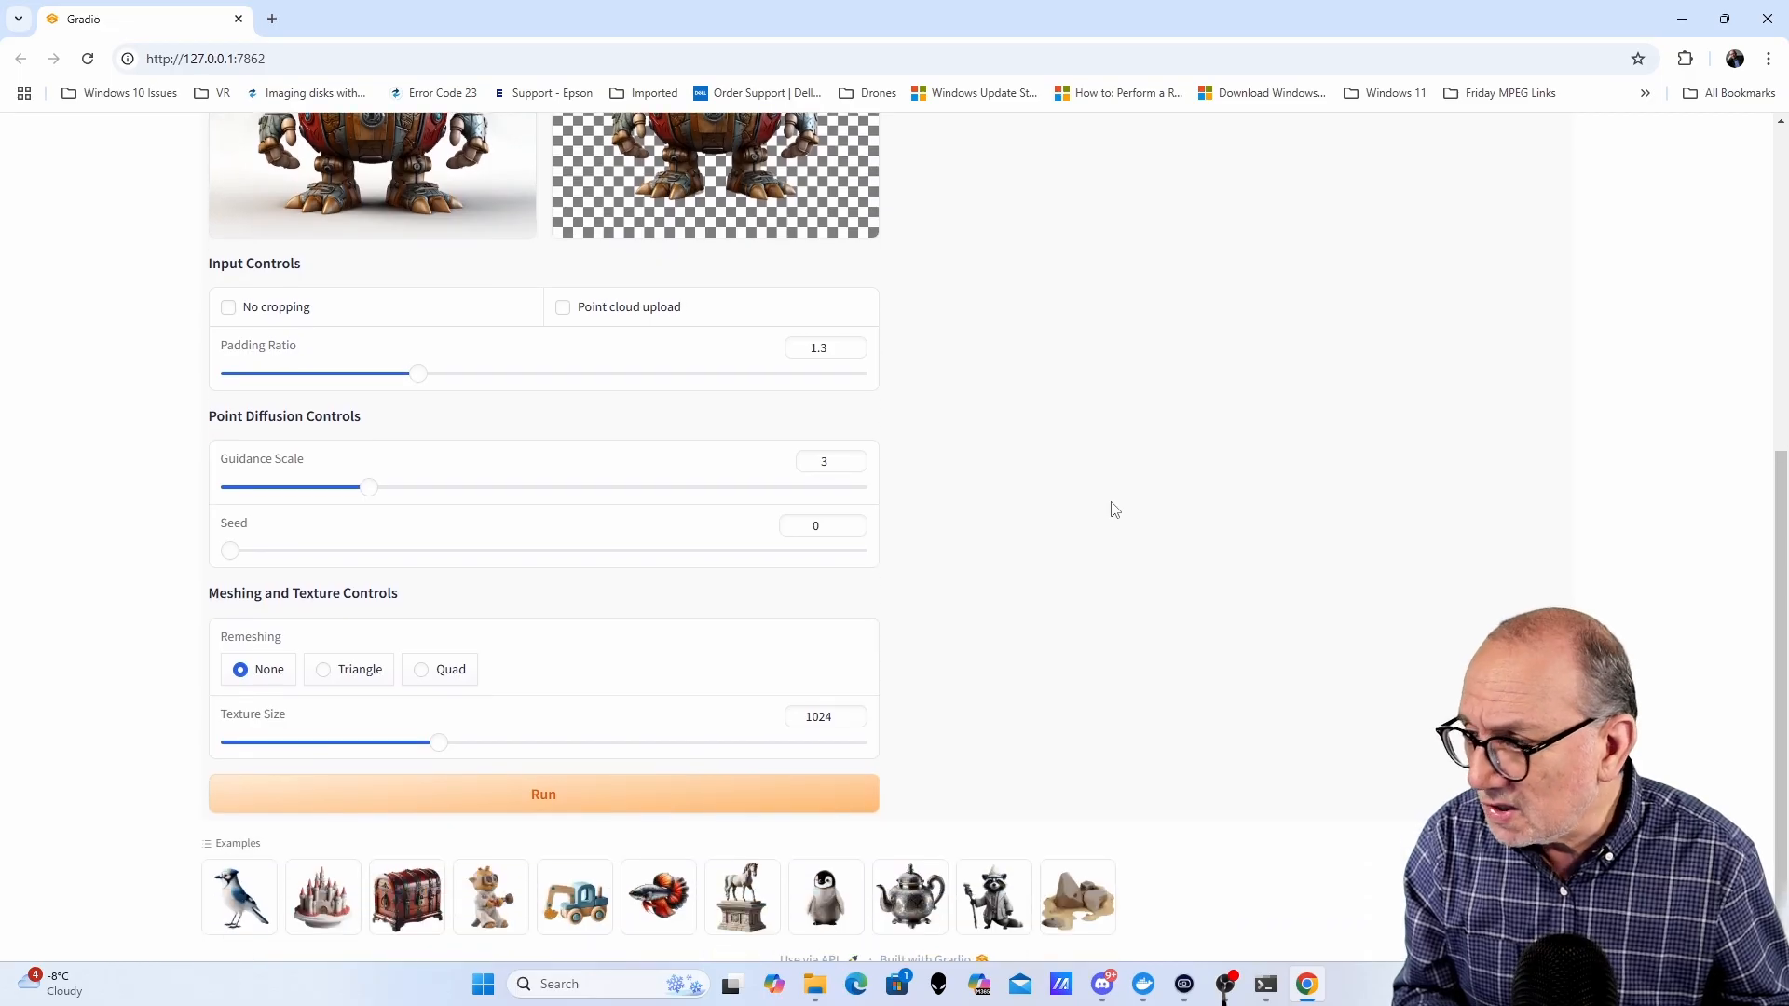
click(556, 803)
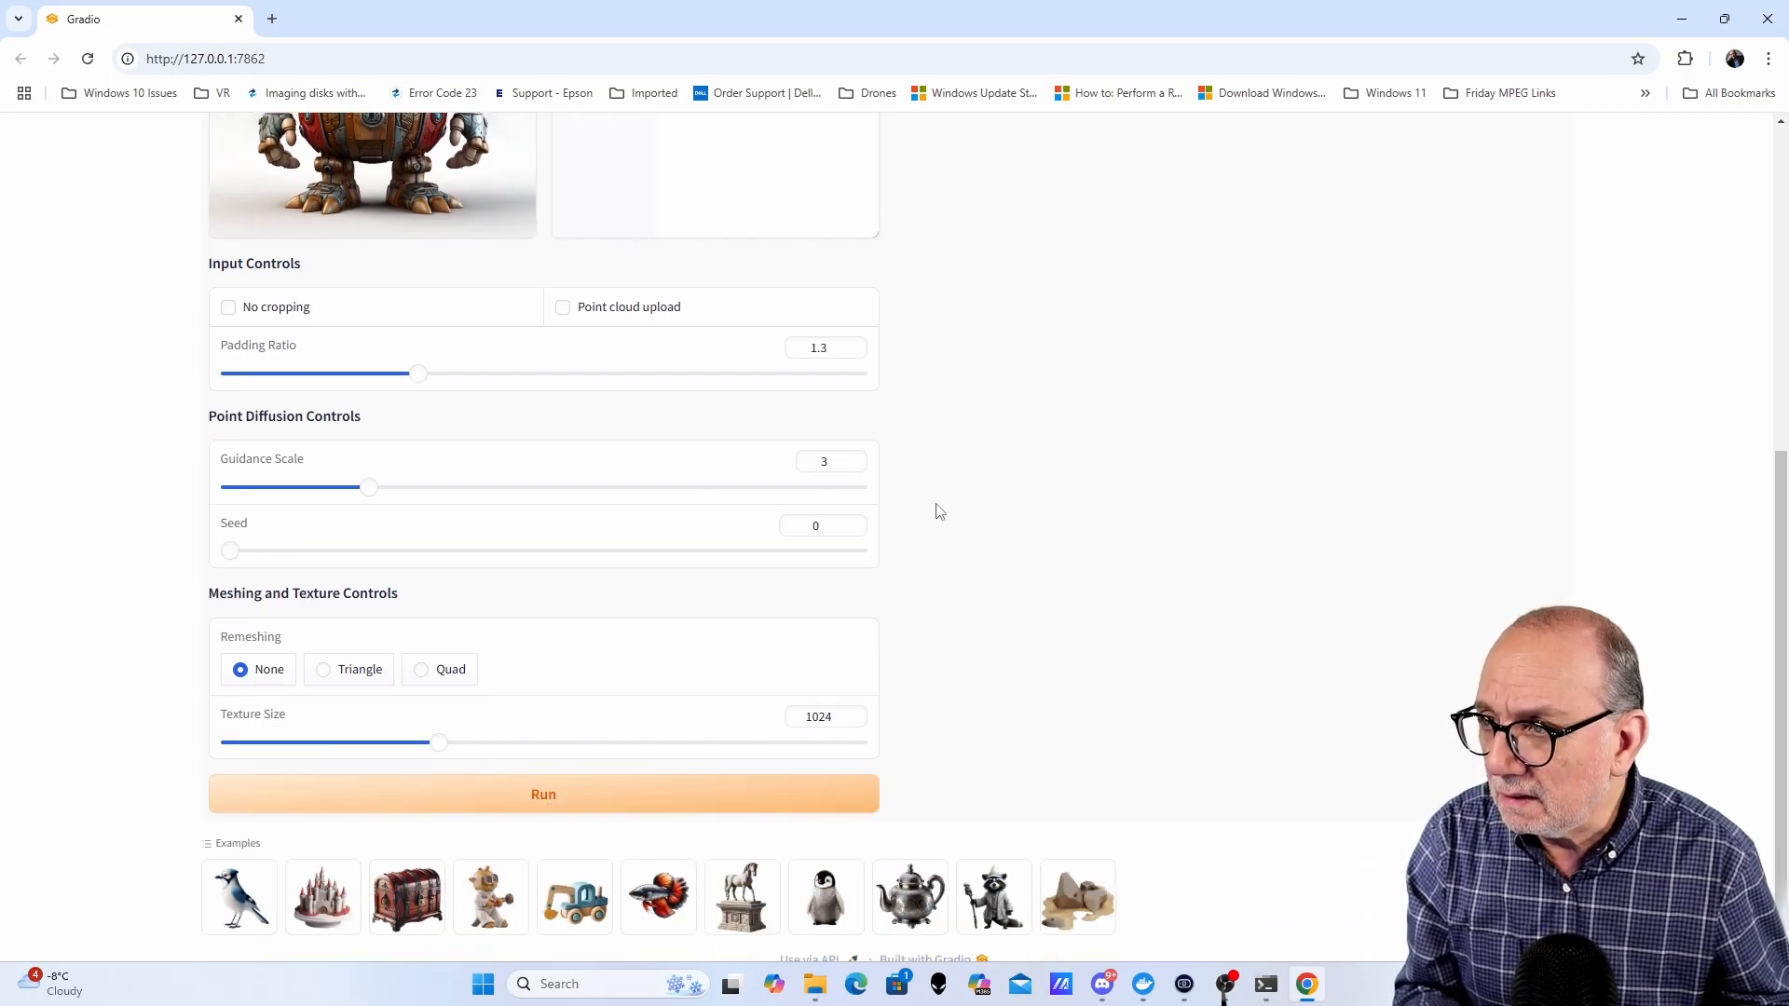
- Inspect the generated point cloud and rotate and zoom the SPAR3D robot 3D model
scroll(690, 503, up, 5)
scroll(685, 518, down, 2)
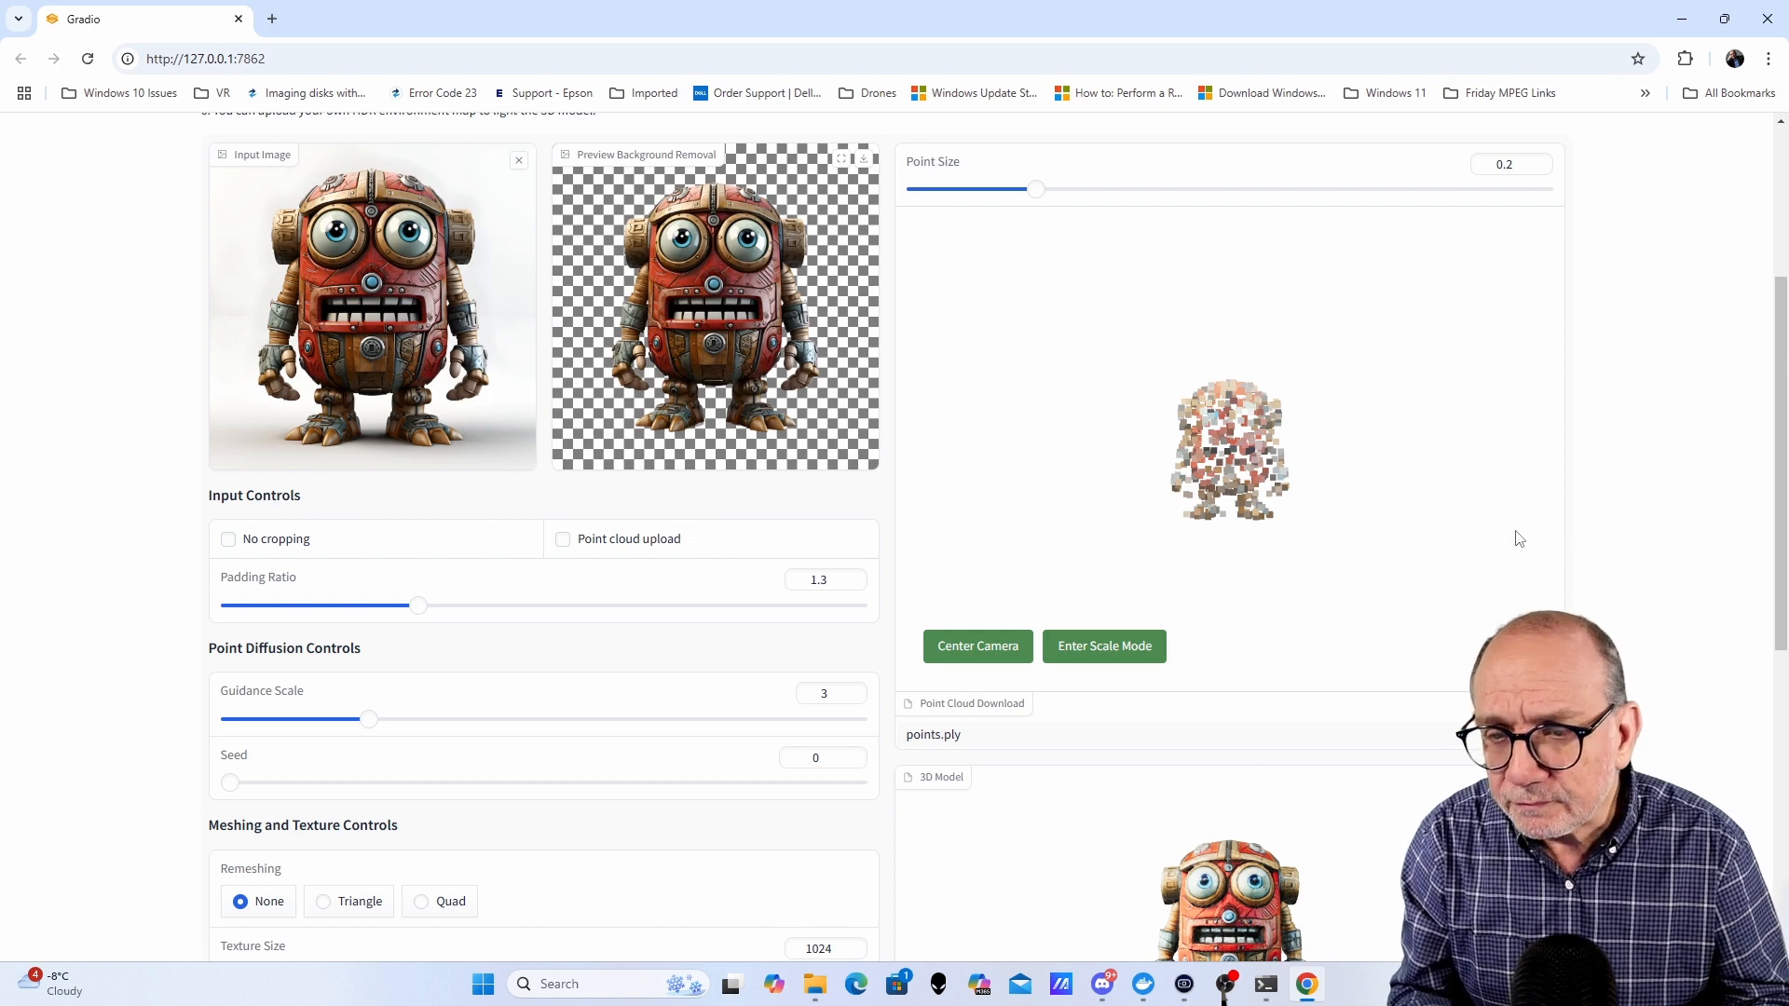
scroll(1639, 545, down, 2)
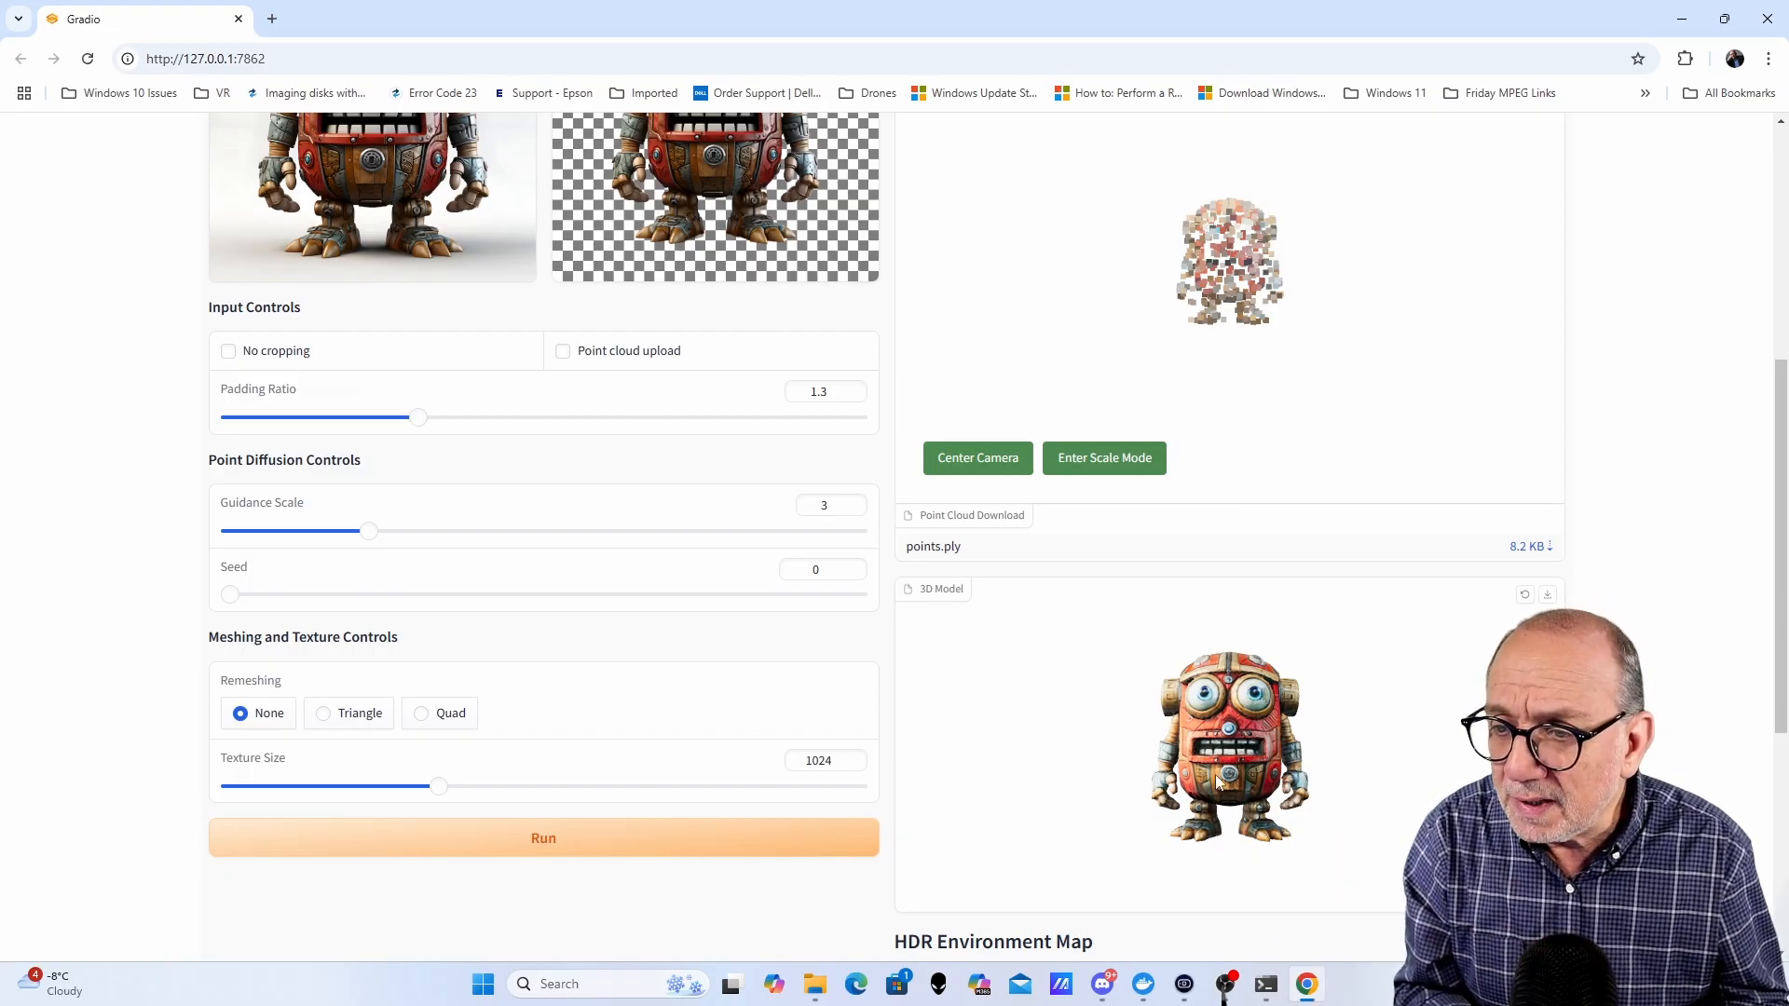
scroll(1218, 778, up, 3)
drag(1384, 766, 1181, 854)
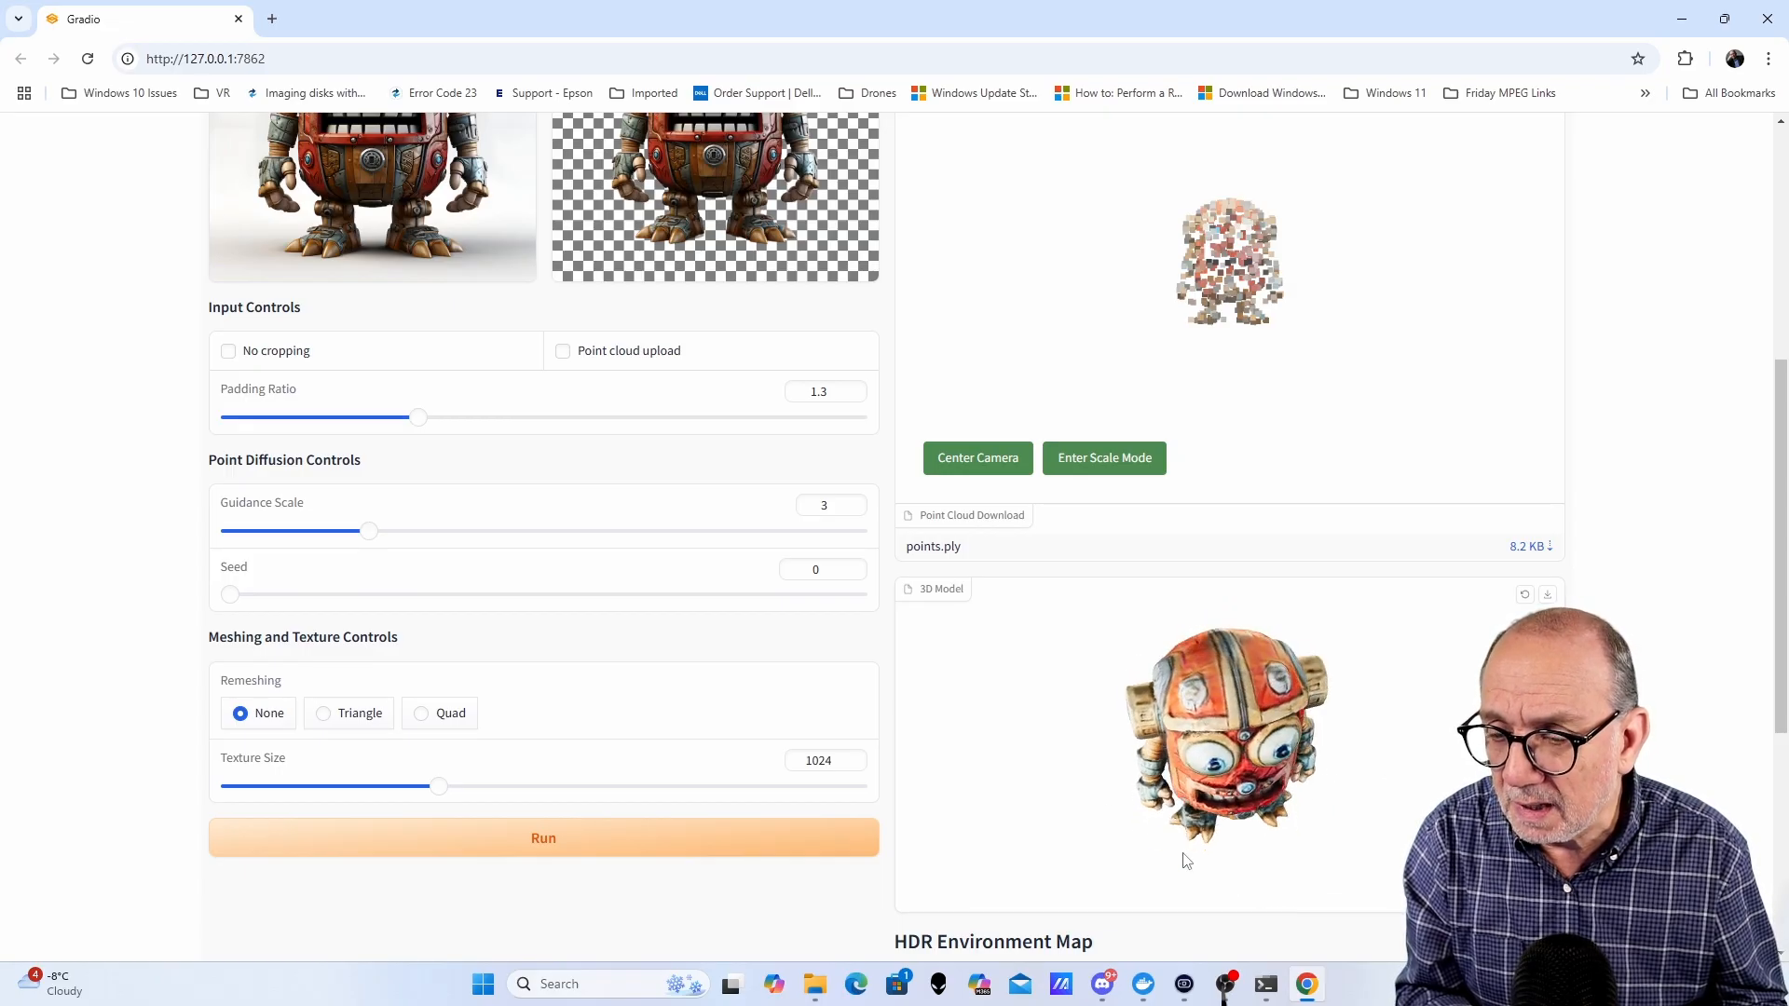
drag(1338, 782, 1335, 726)
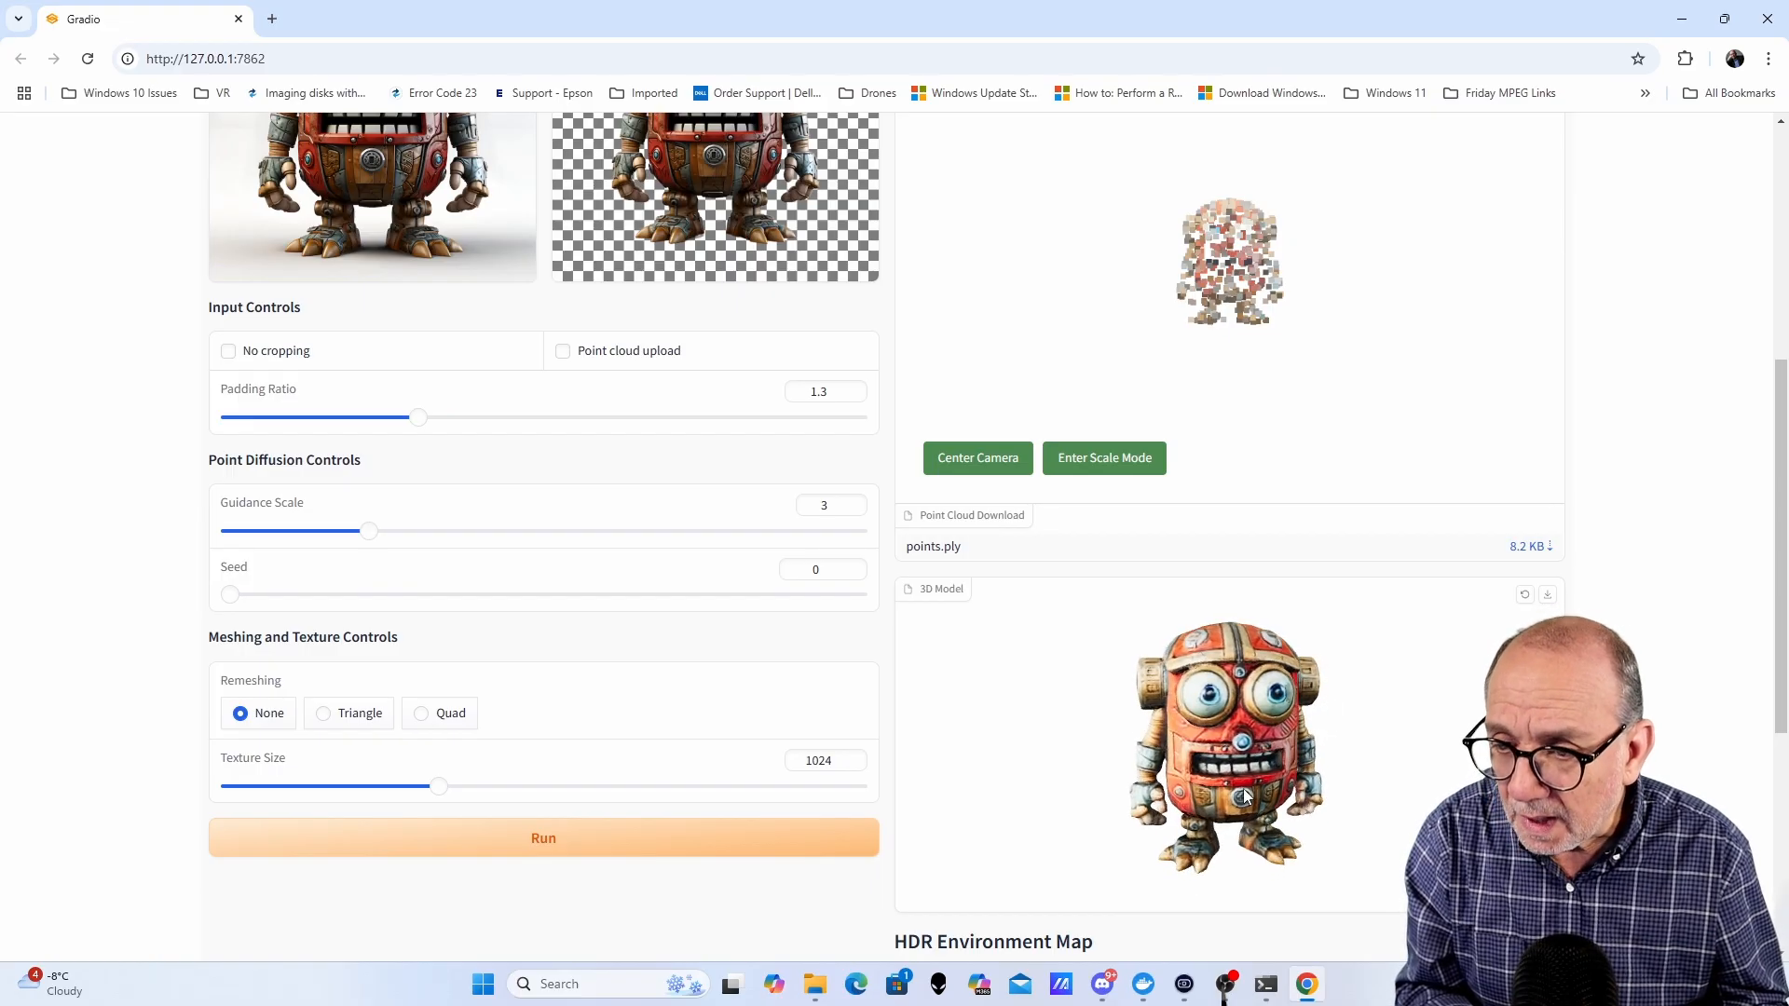
scroll(1250, 786, up, 3)
drag(1250, 785, 1398, 746)
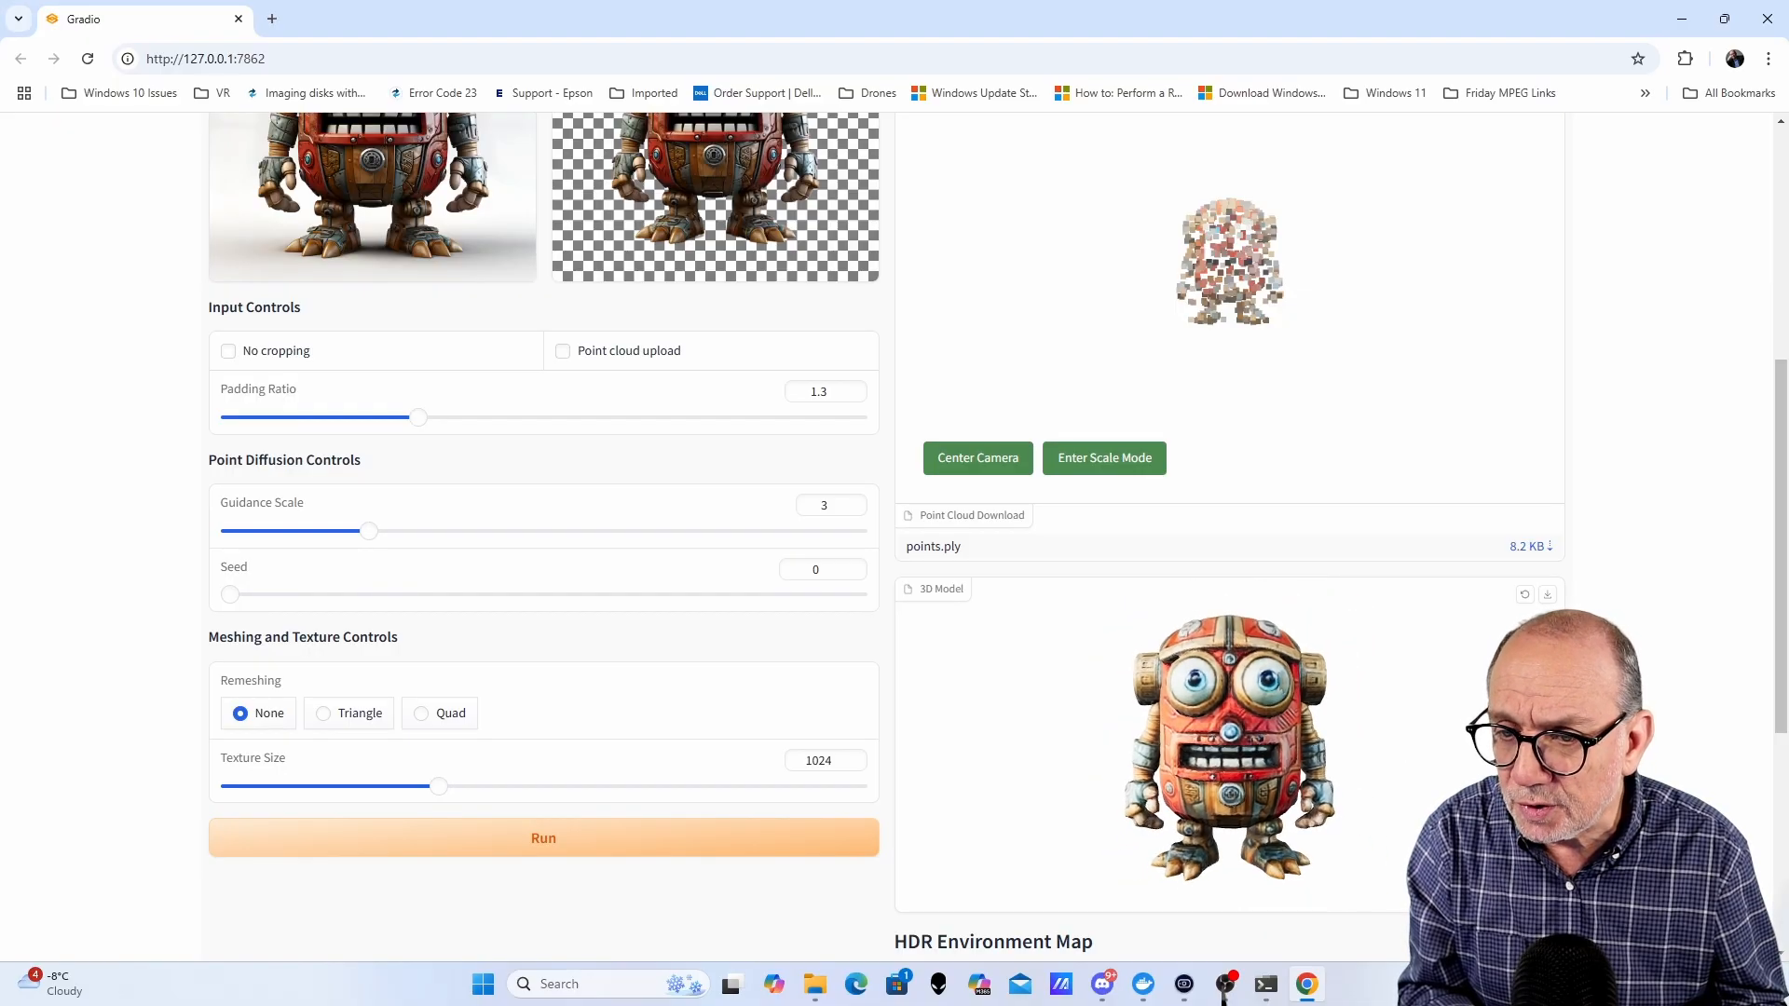
scroll(1370, 670, down, 5)
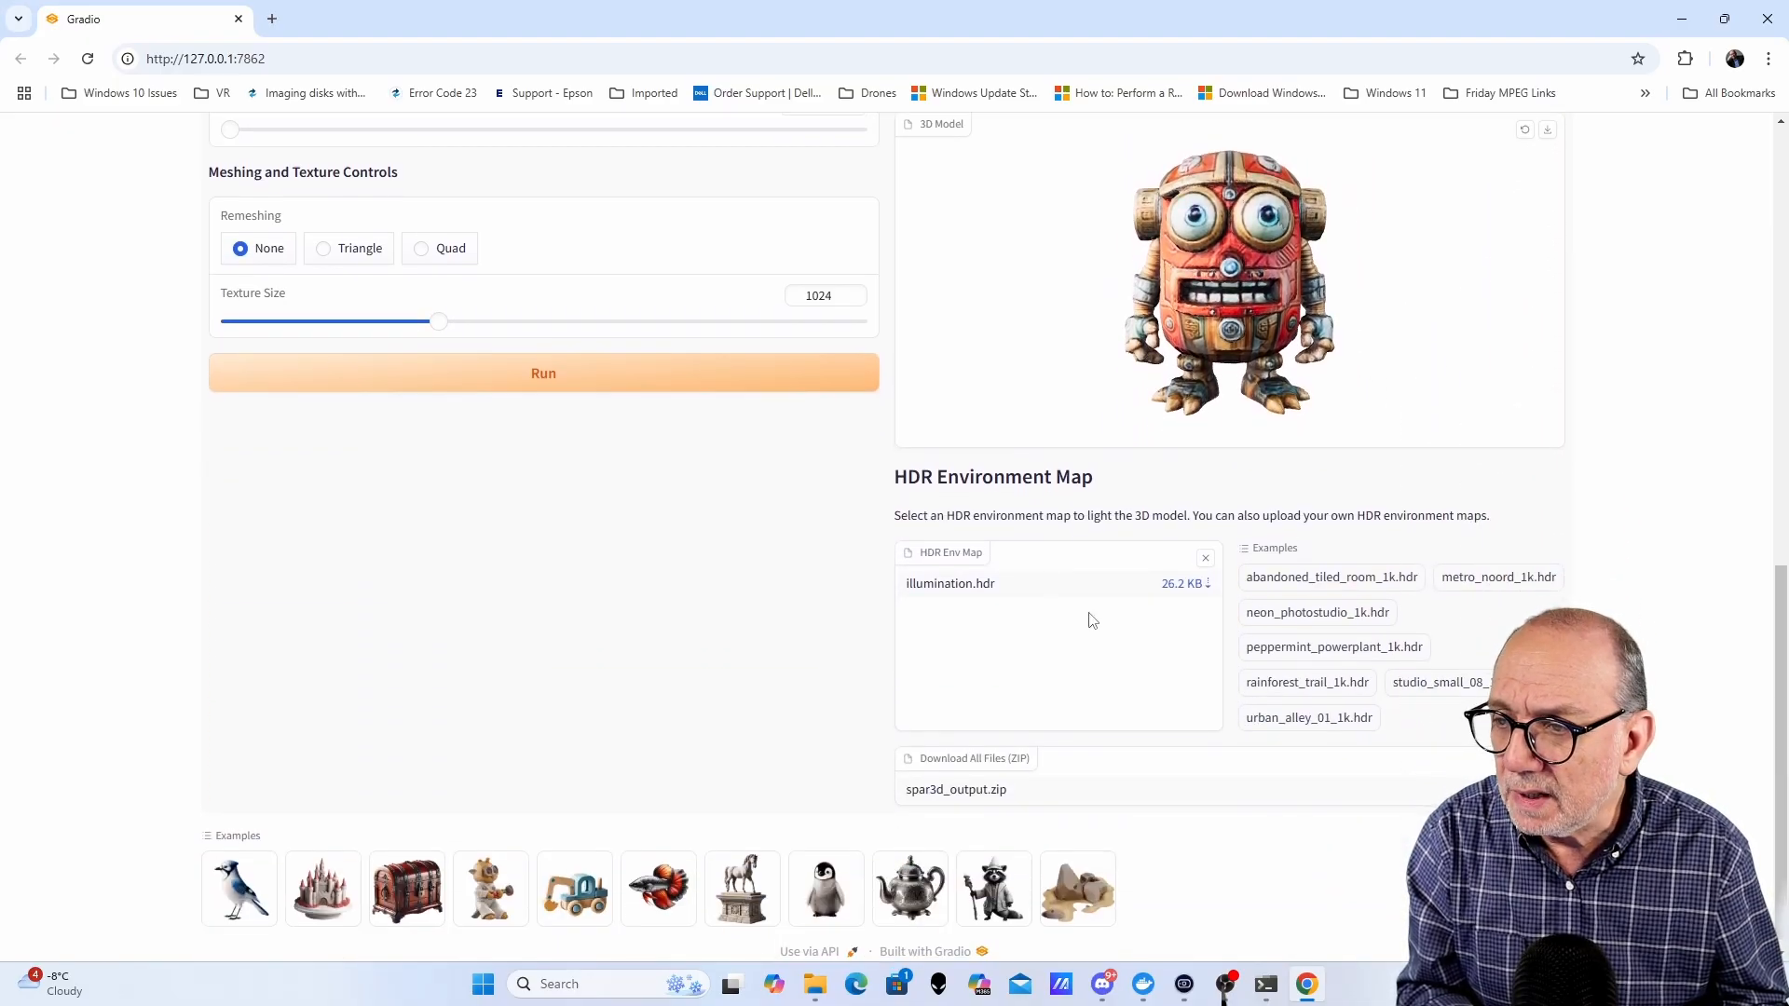
- Light the robot model with the studio_small_08_1k.hdr environment map and rotate it to inspect
click(1441, 690)
mouse_move(1412, 292)
mouse_down()
mouse_move(1342, 320)
mouse_move(1139, 333)
mouse_move(1408, 300)
mouse_up()
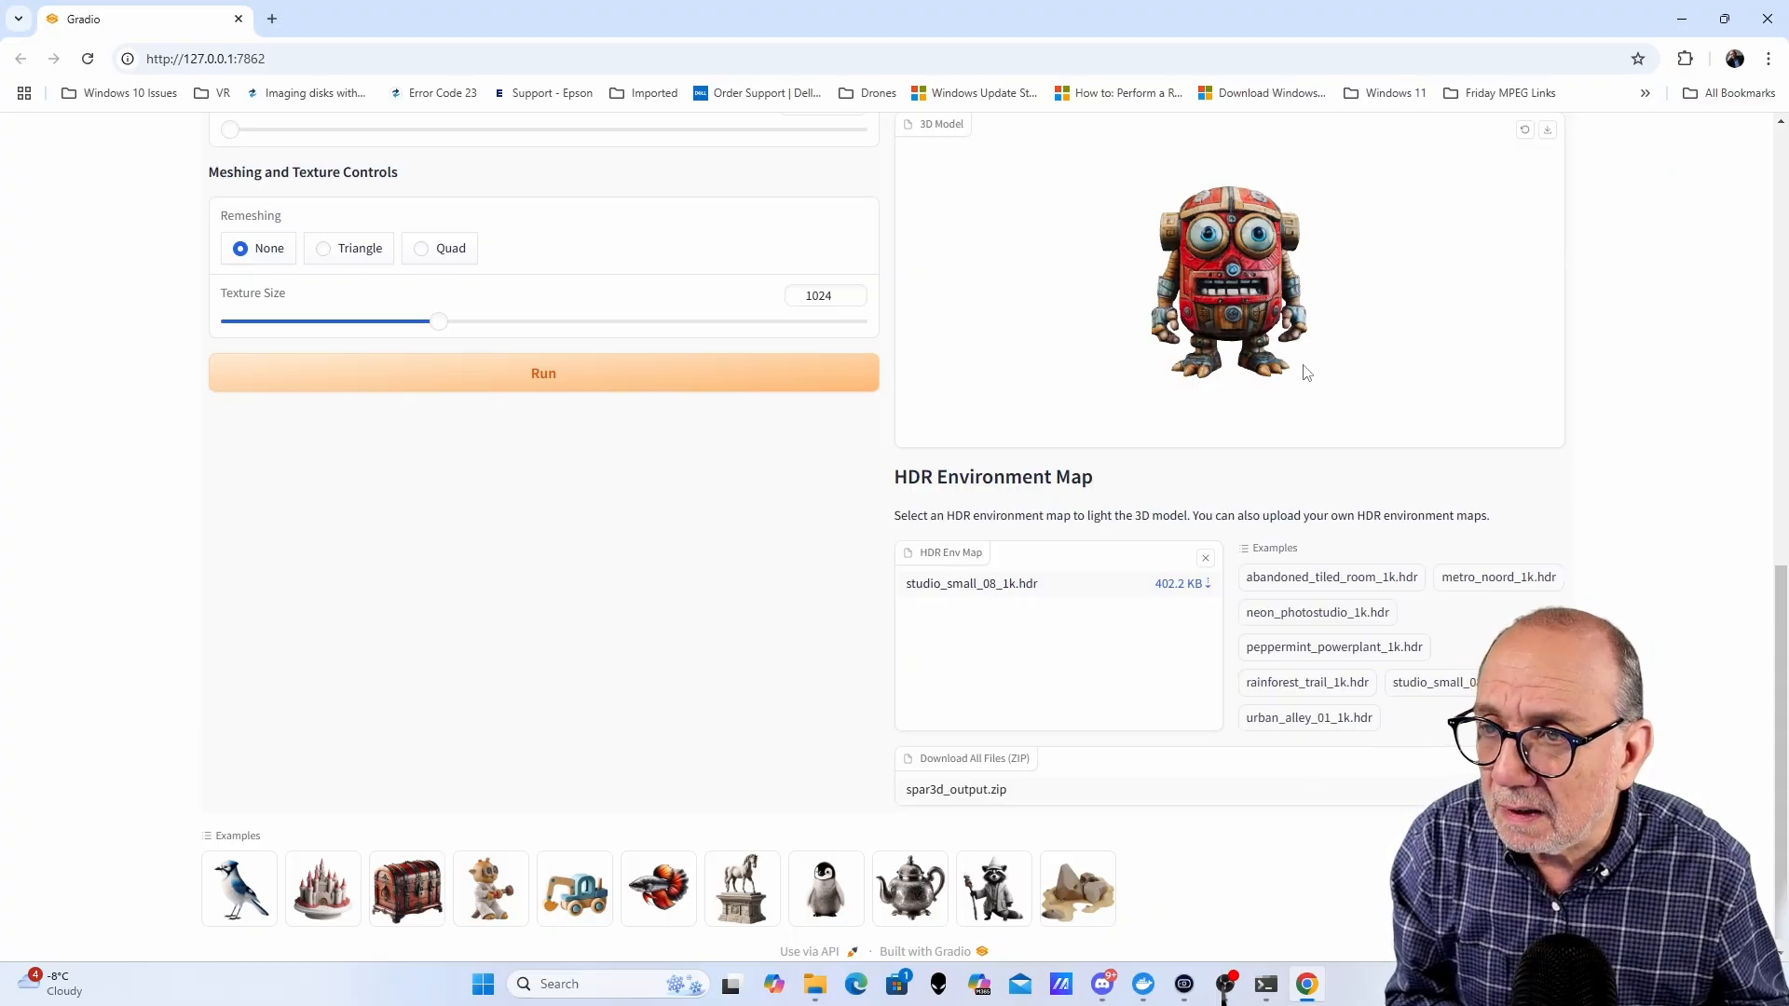
scroll(1334, 341, up, 4)
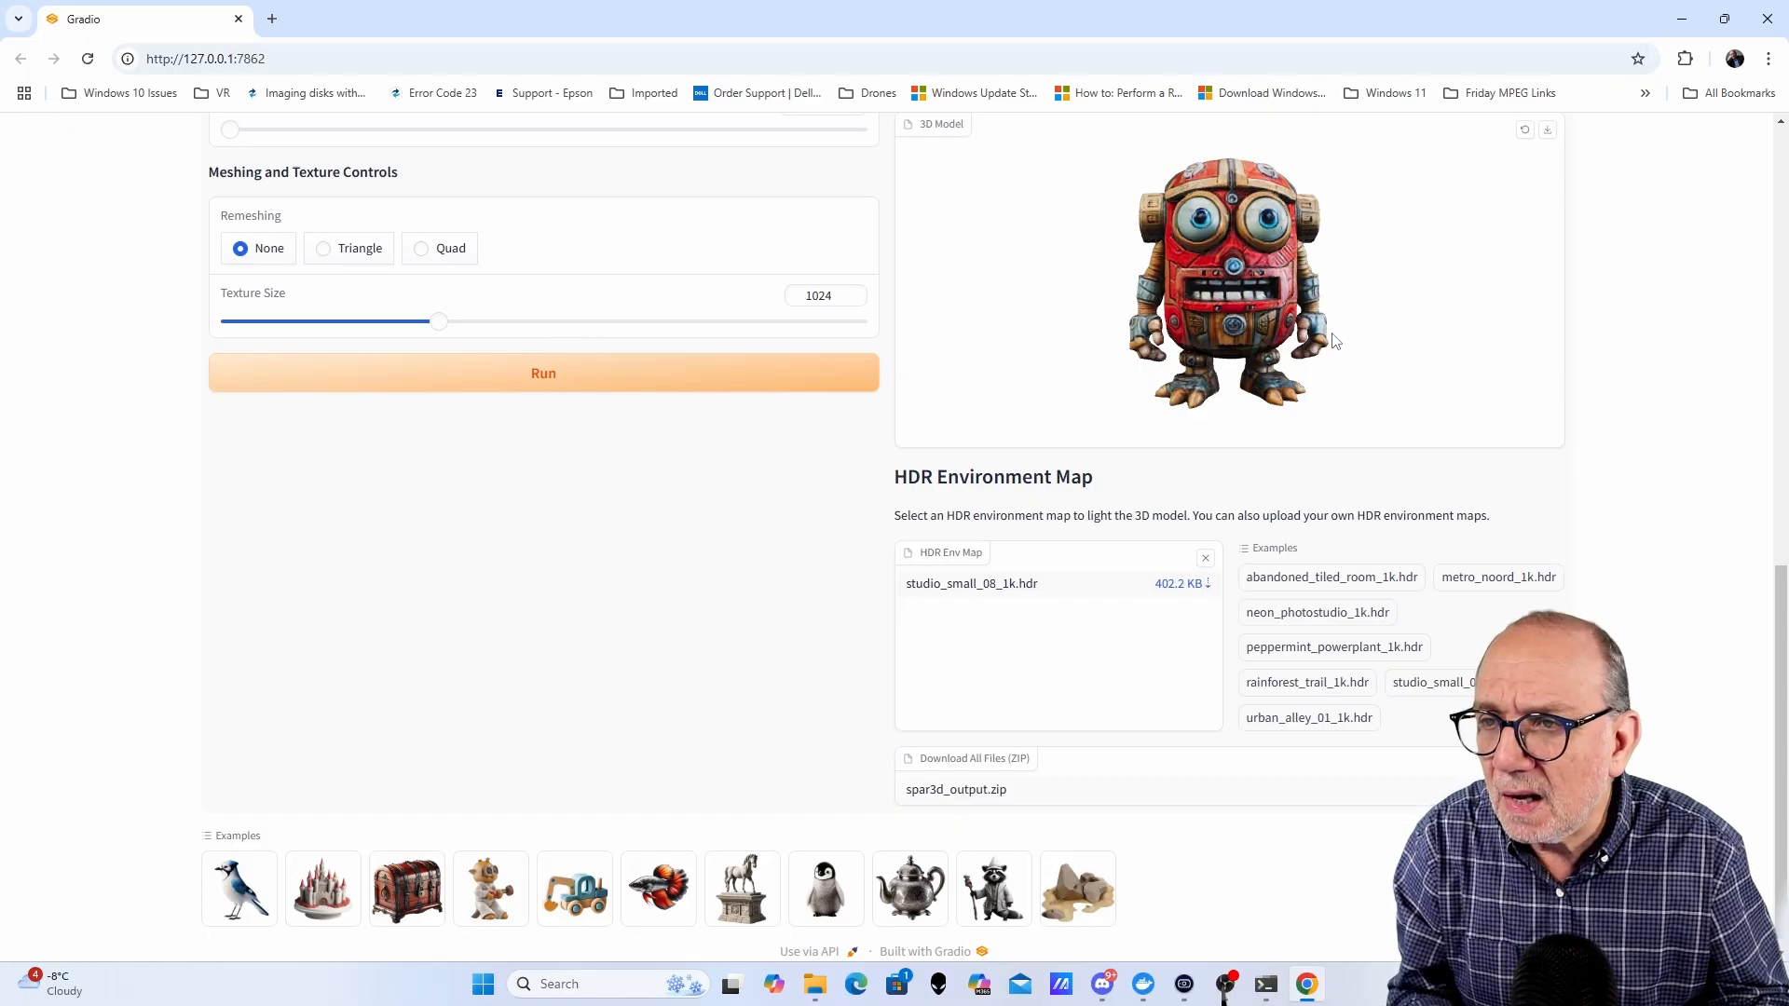
drag(1497, 330, 1459, 313)
scroll(1459, 313, up, 3)
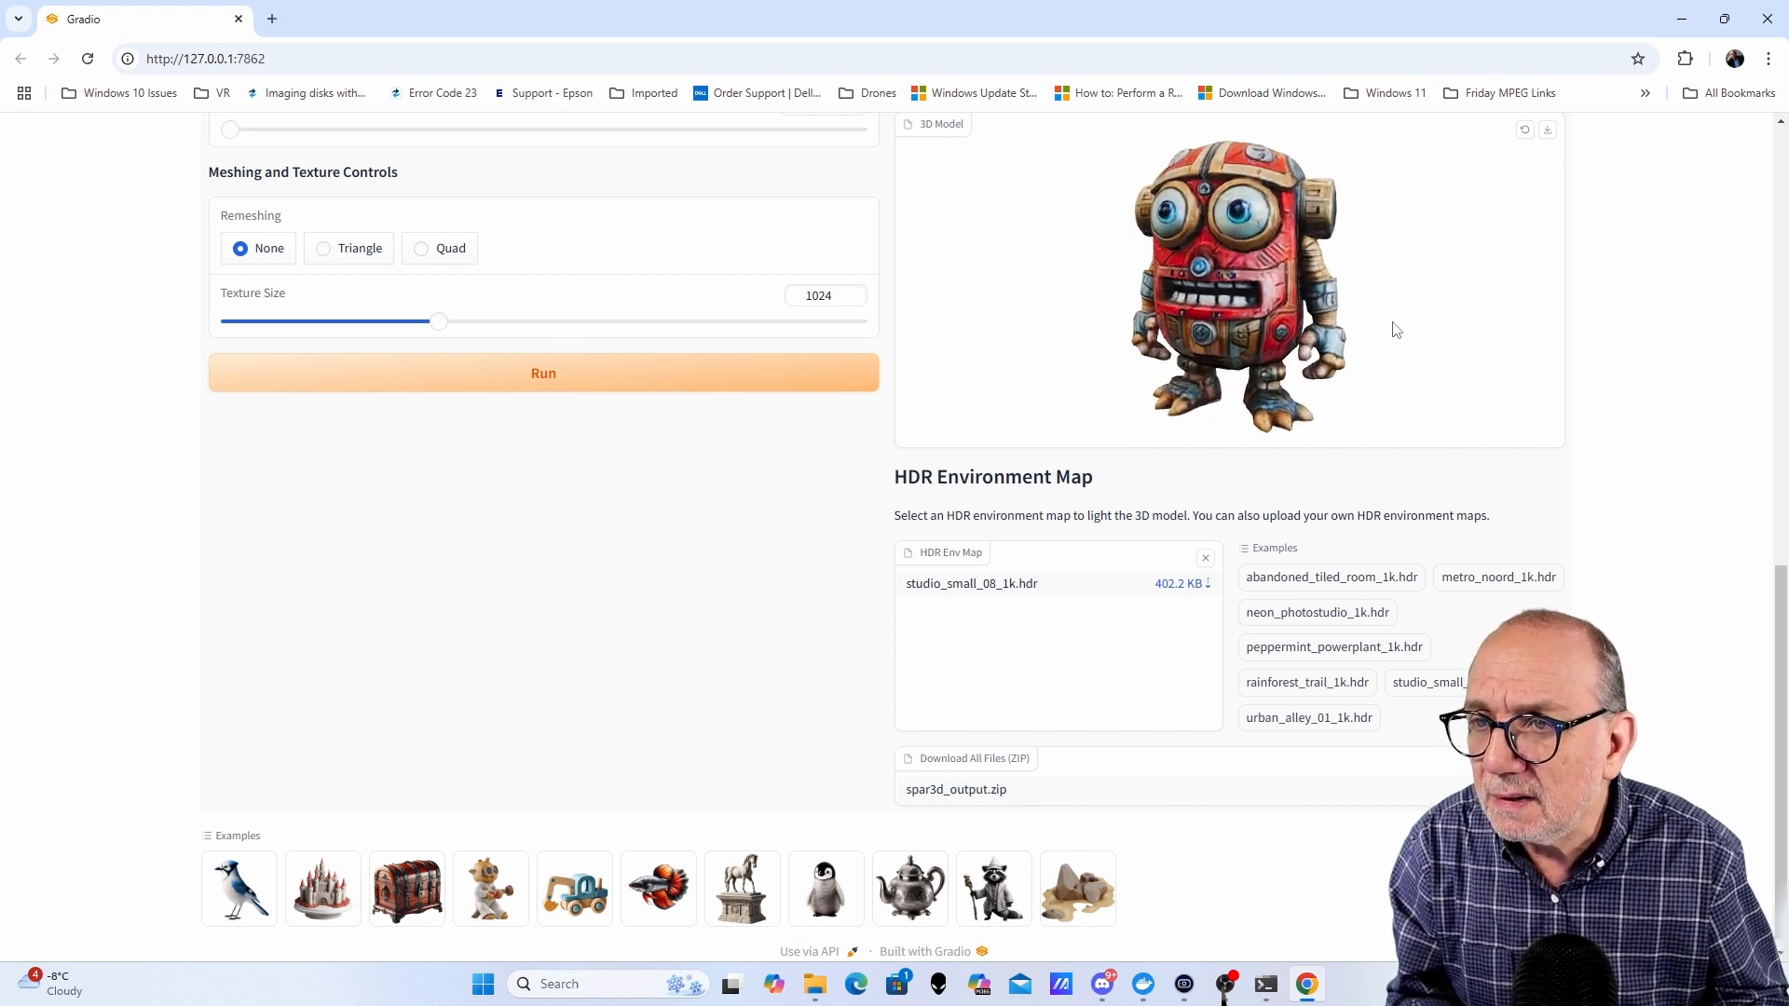
scroll(1686, 302, up, 2)
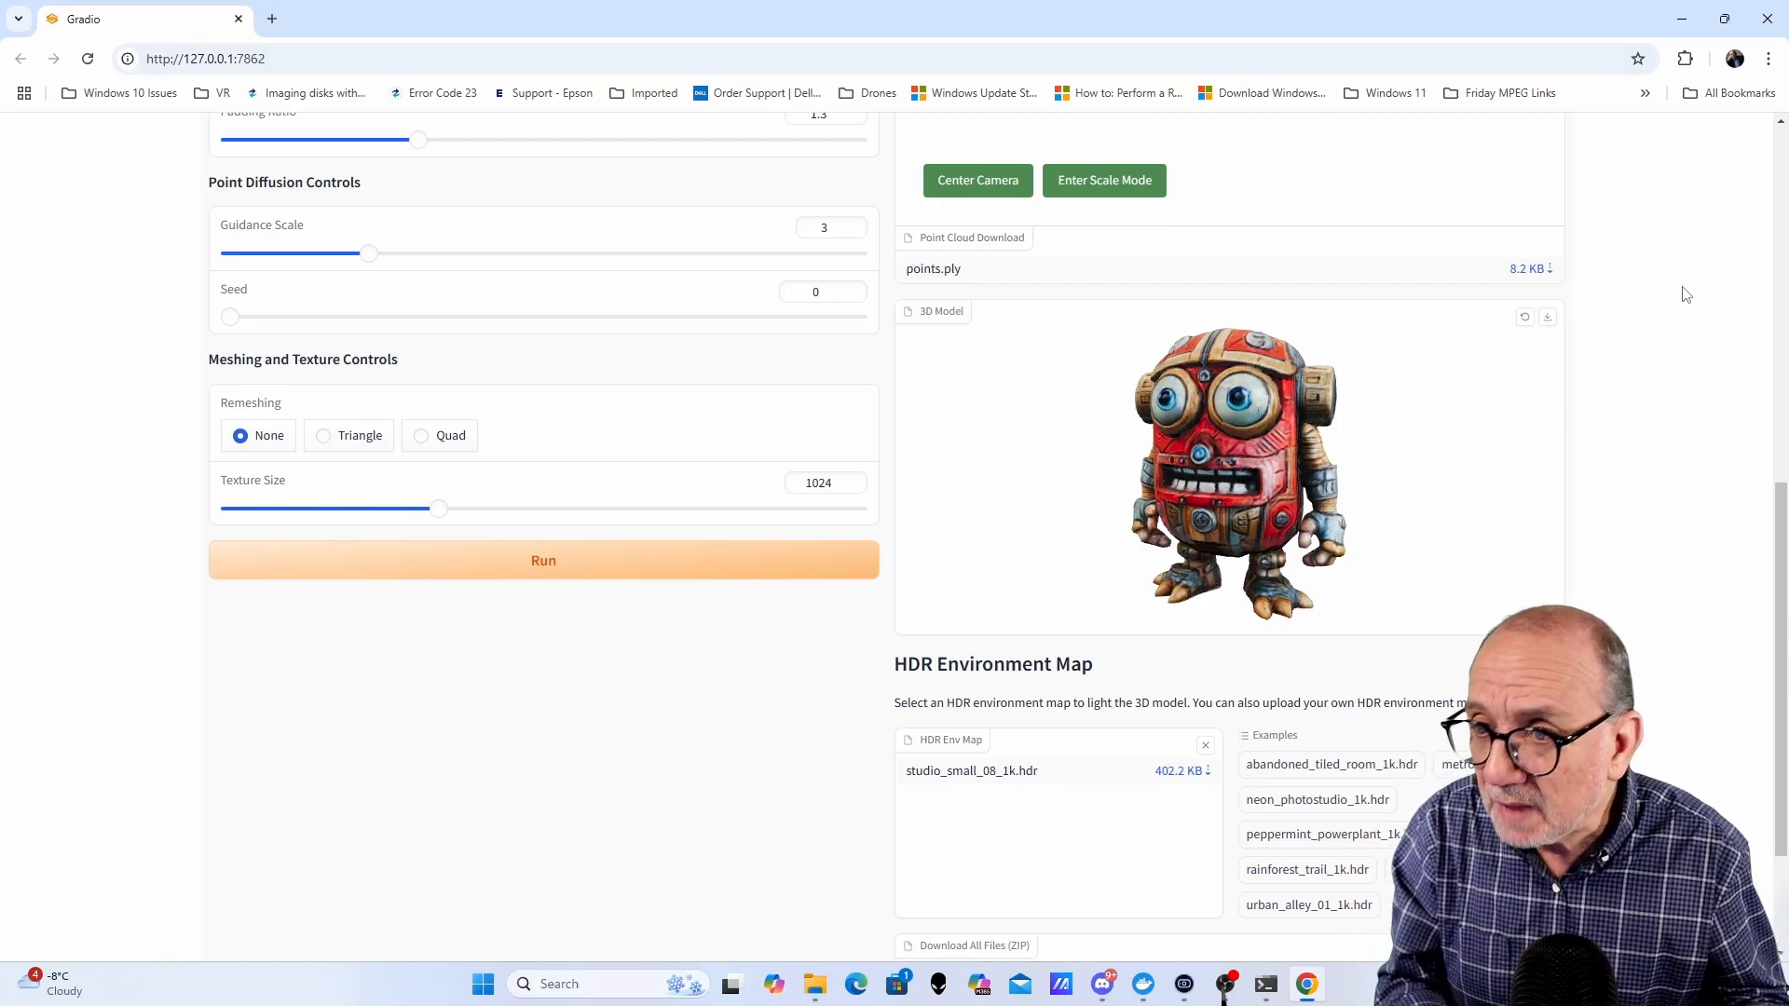
scroll(1628, 359, up, 1)
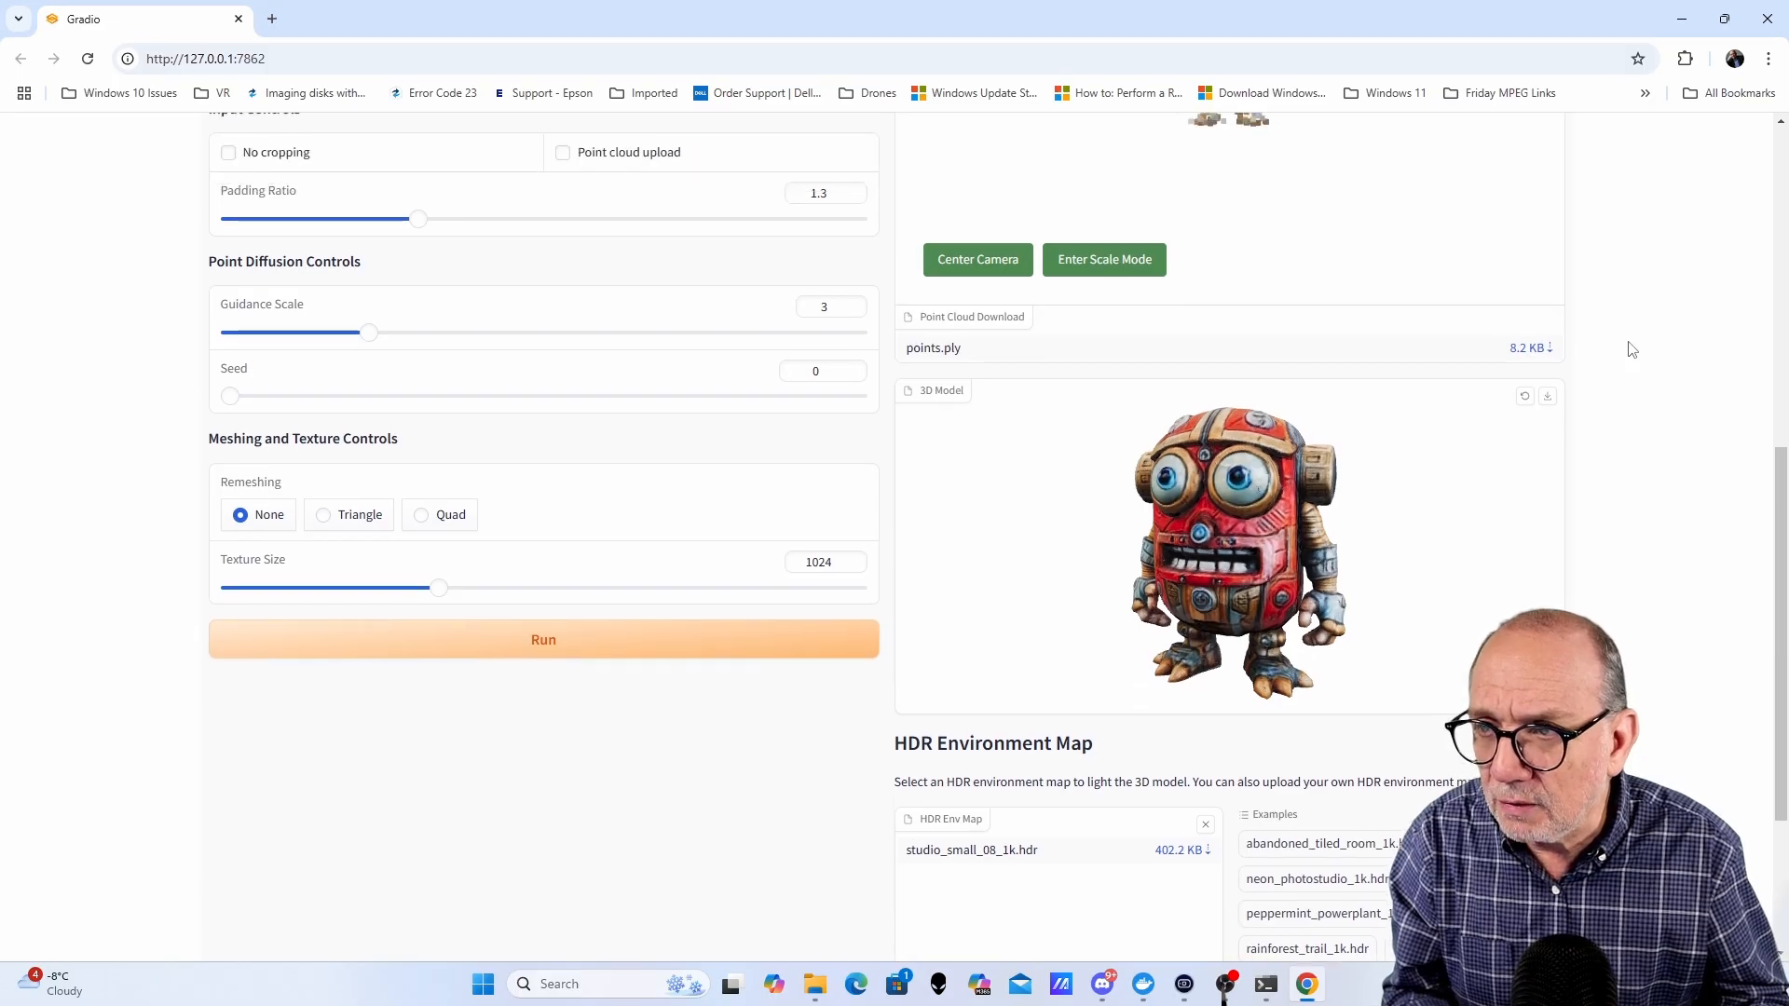
scroll(1632, 346, up, 1)
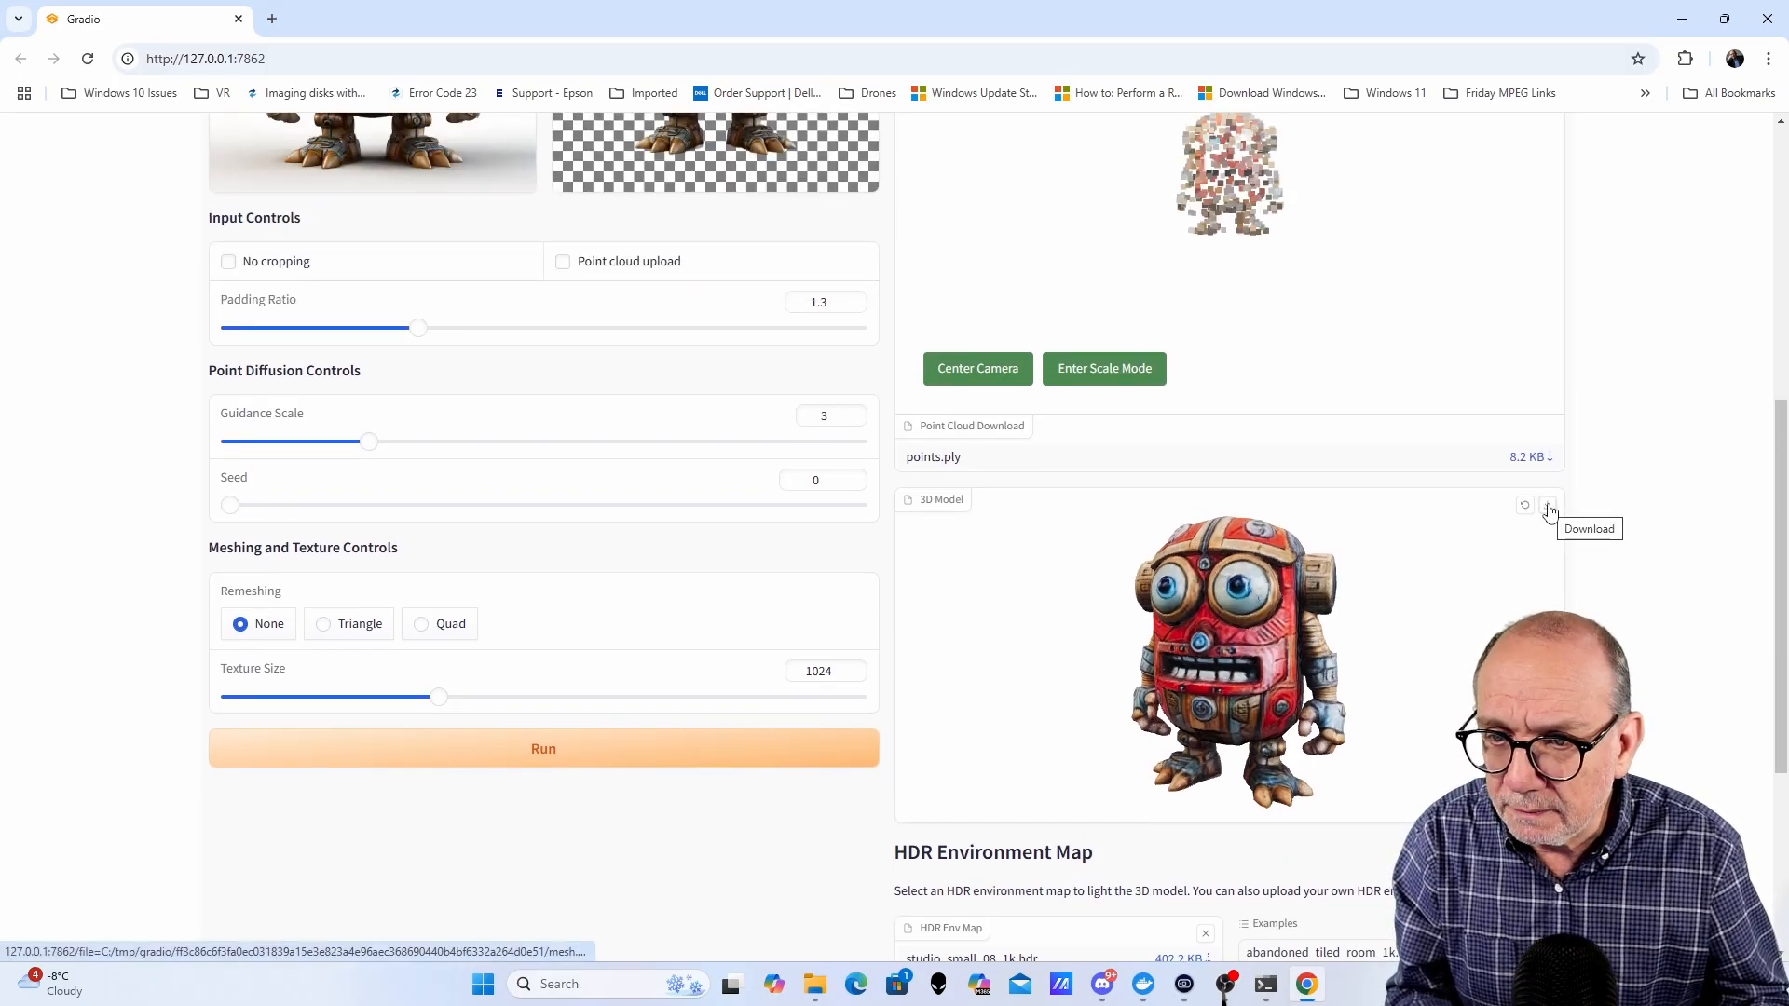
- Download the lit SPAR3D robot 3D model as a GLB file
click(1548, 505)
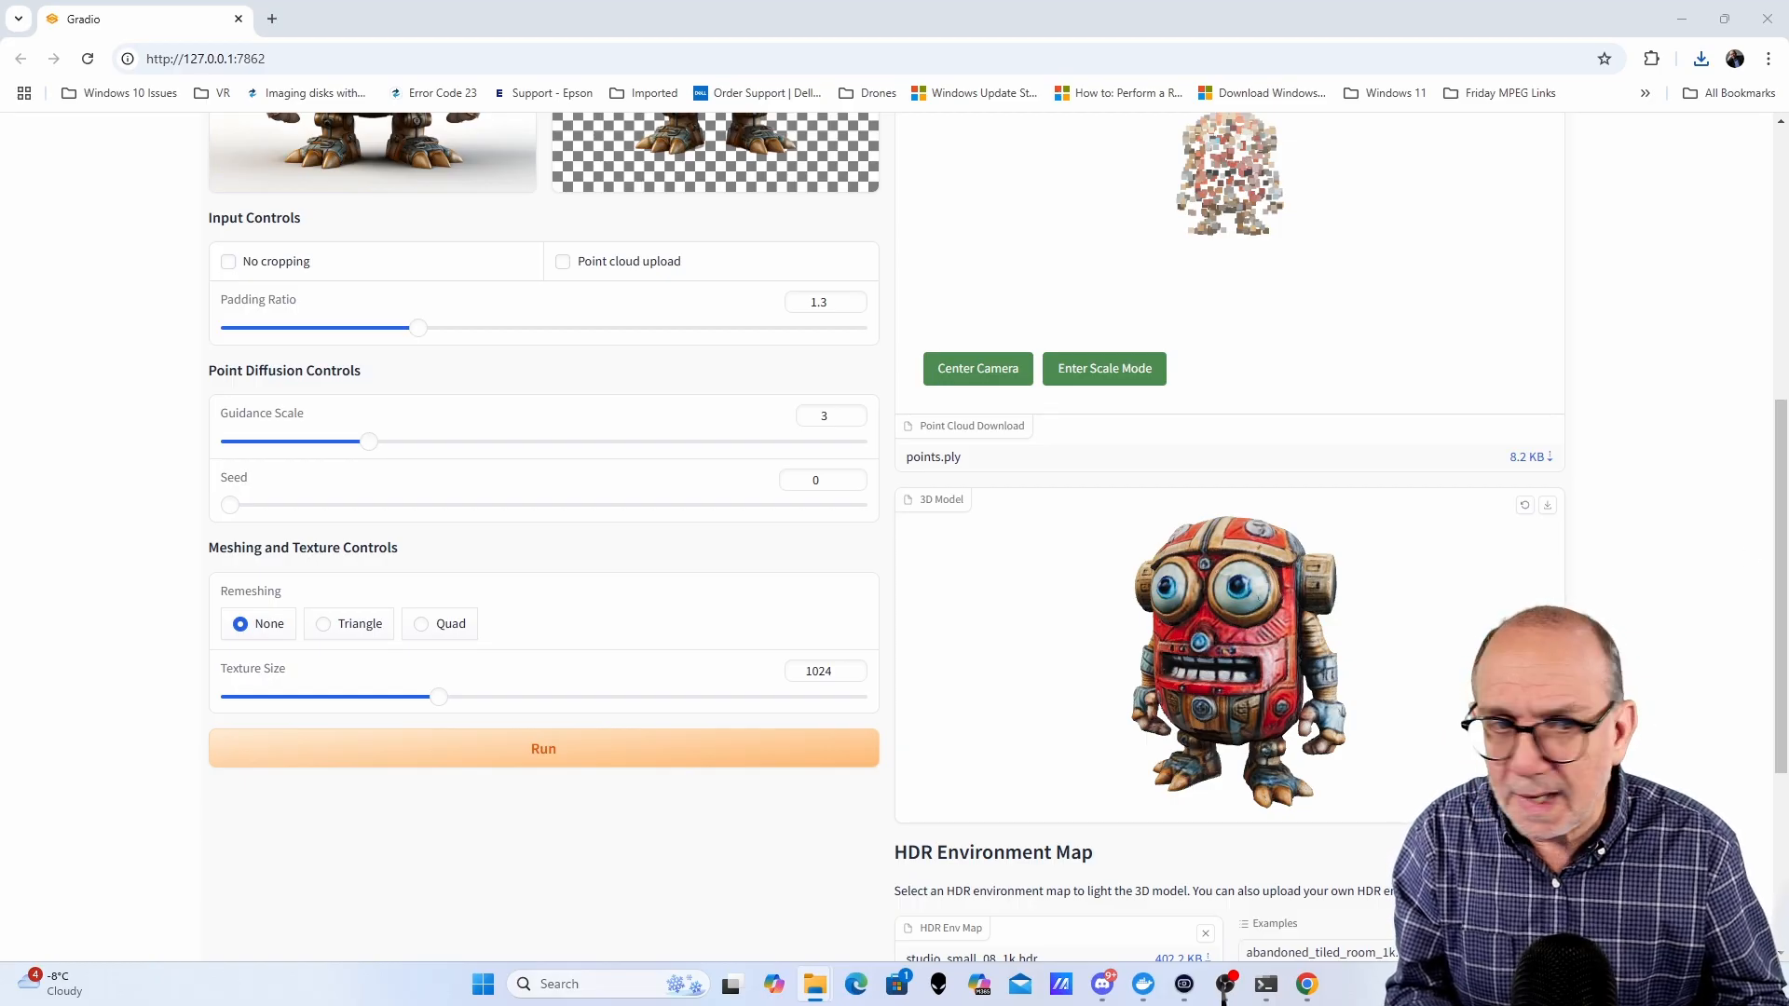
- Replace the SPAR3D input with the Yoda image and remove its background
scroll(511, 557, up, 3)
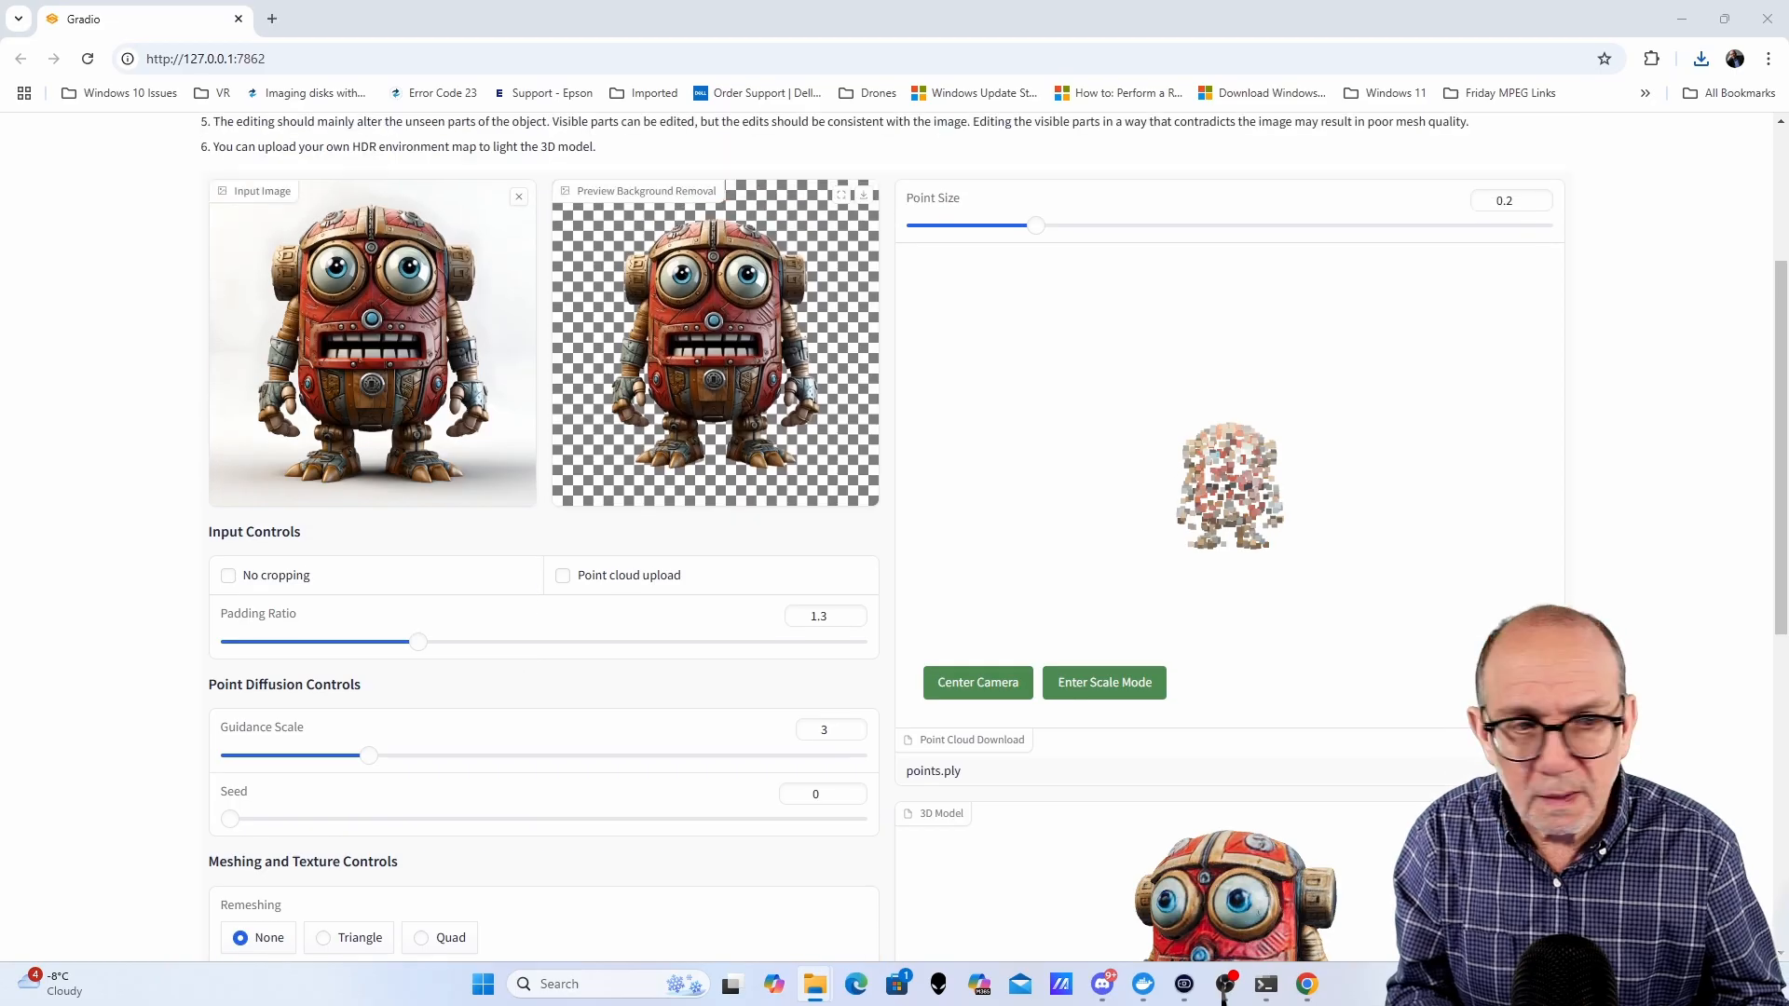
drag(1788, 563, 396, 393)
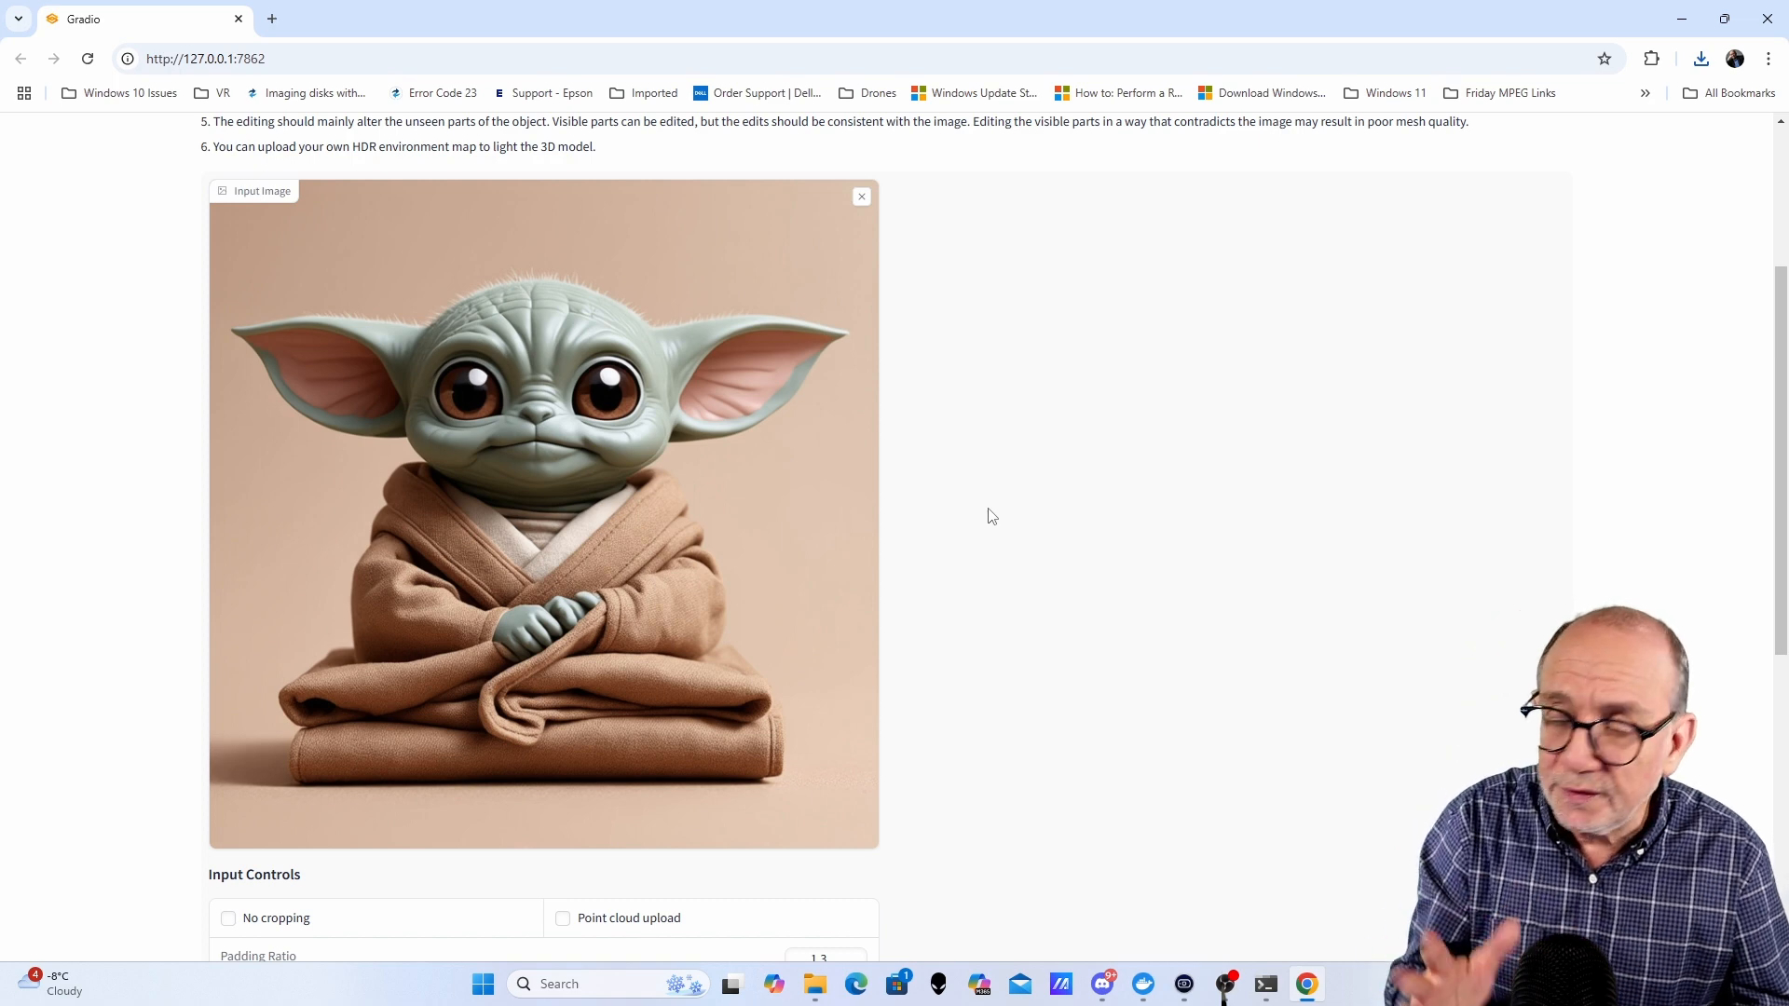
scroll(987, 513, down, 7)
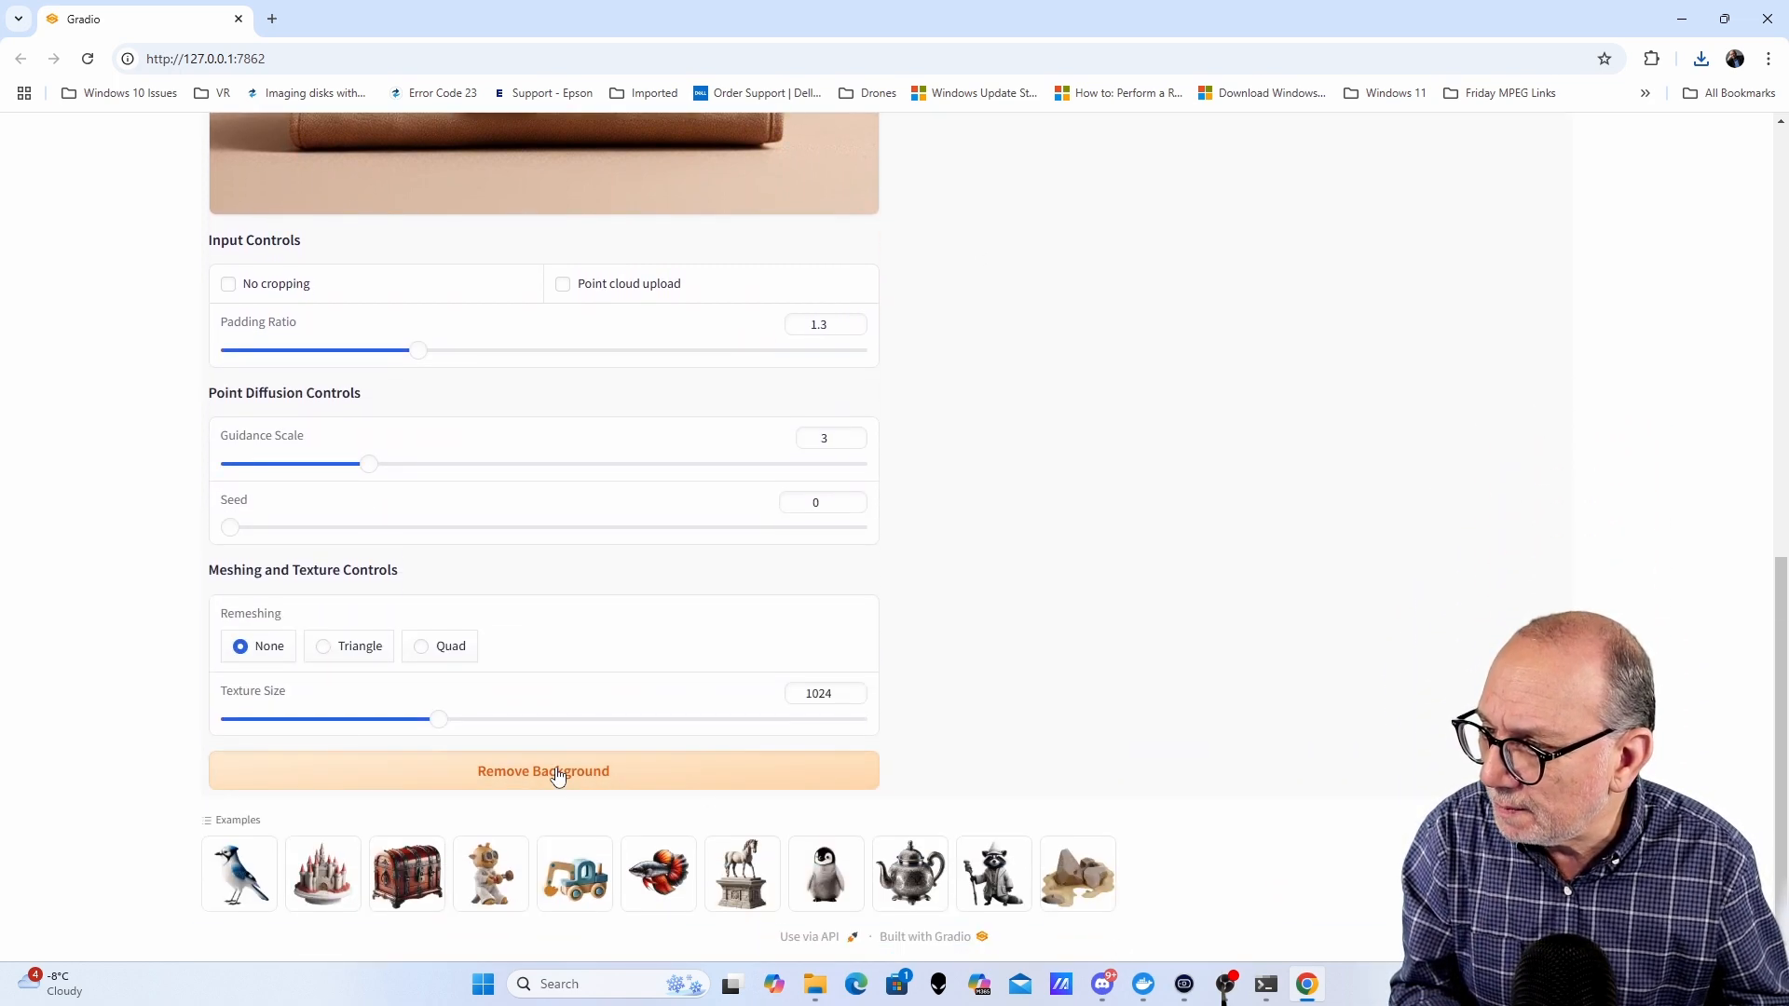
click(559, 779)
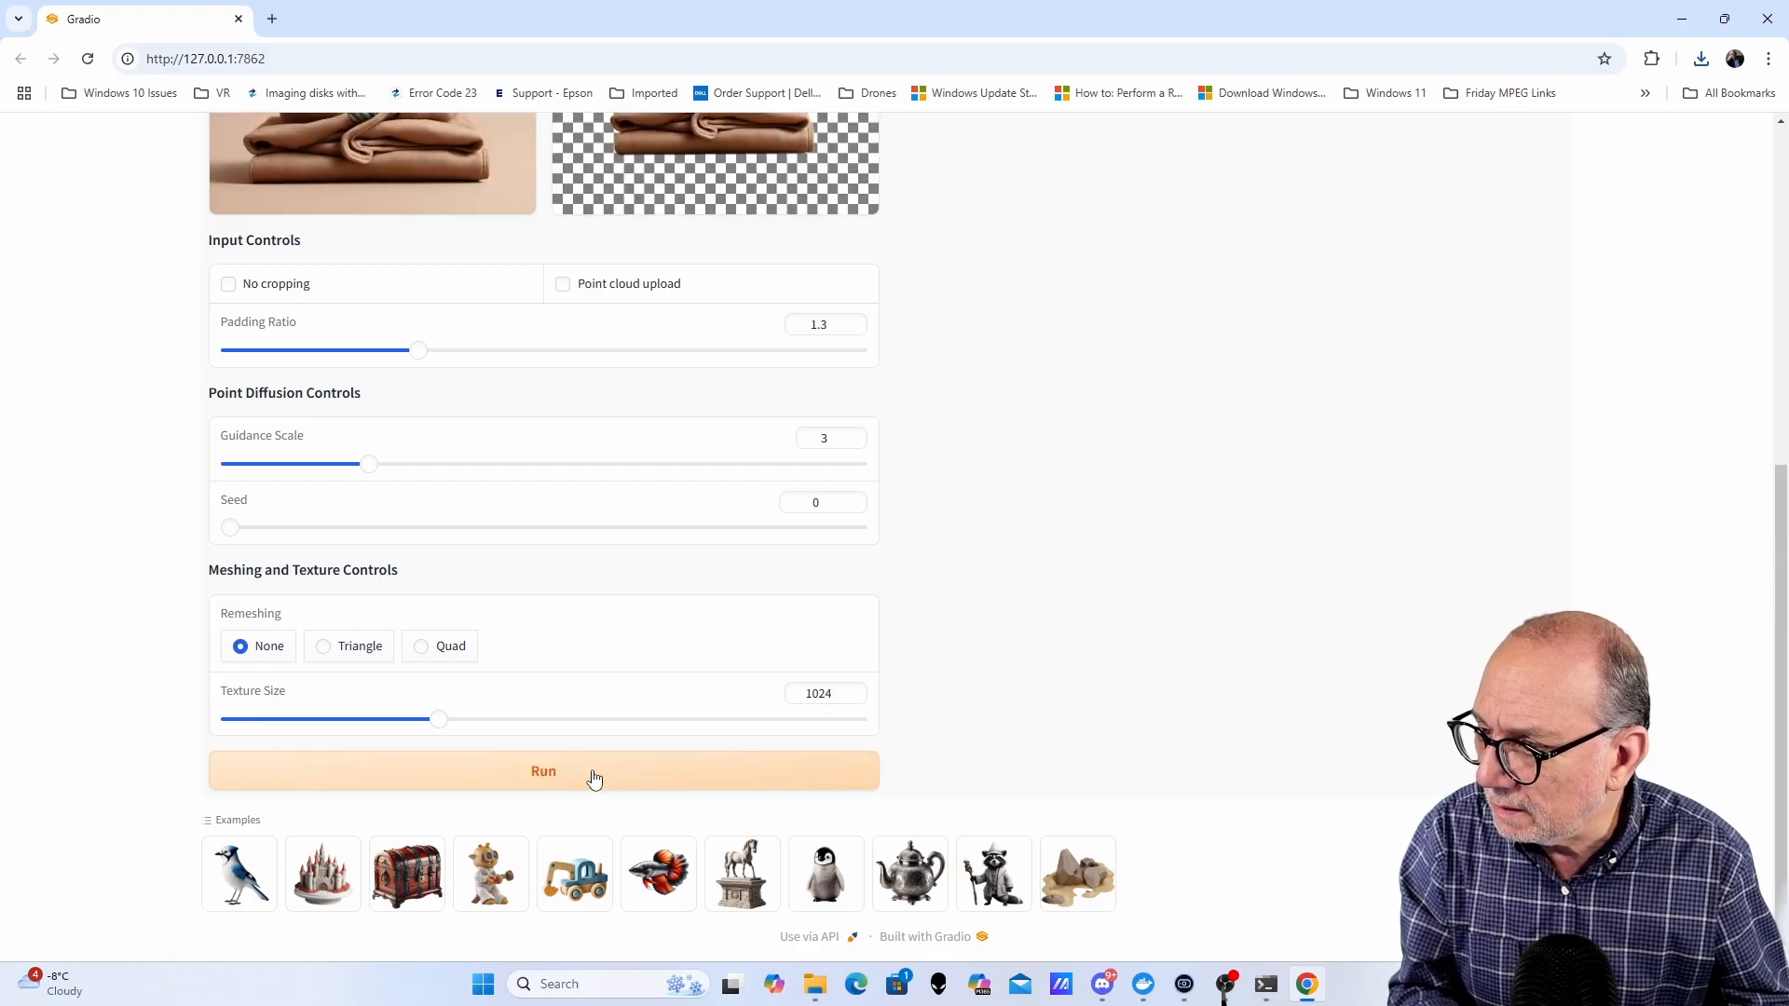
- Run SPAR3D on the background-removed Yoda image with default settings
scroll(599, 673, up, 4)
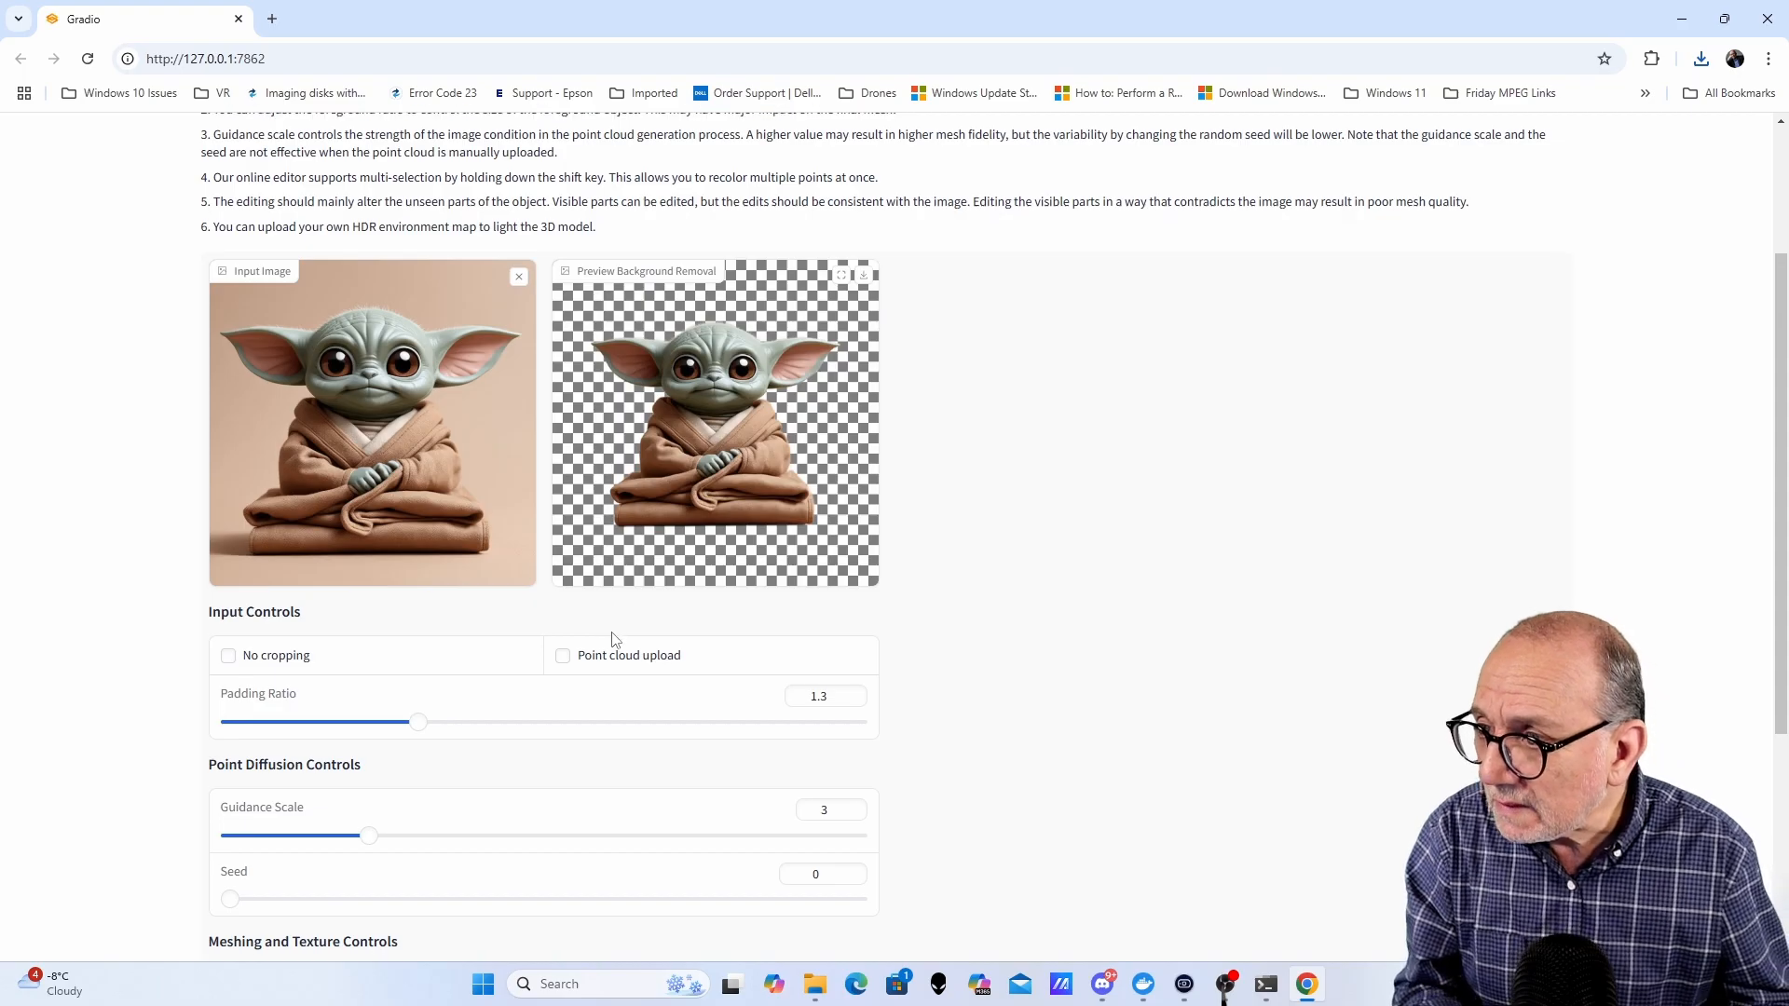
scroll(615, 636, down, 3)
scroll(615, 637, down, 2)
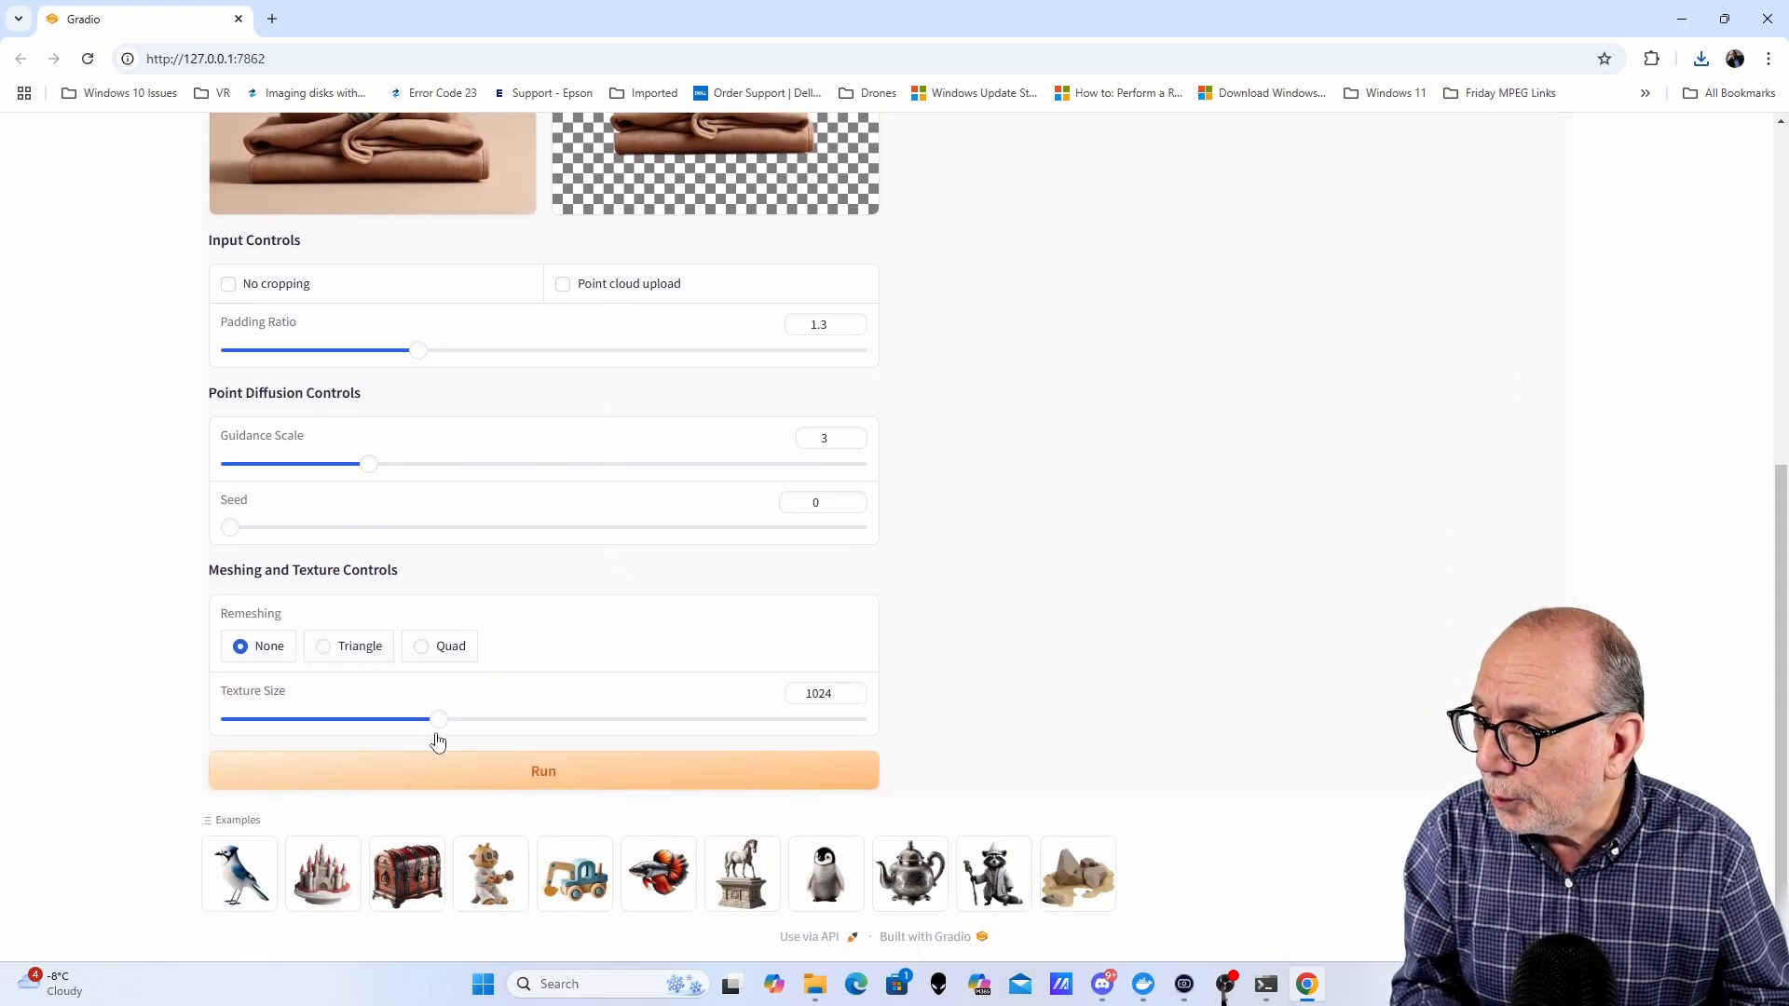
click(562, 780)
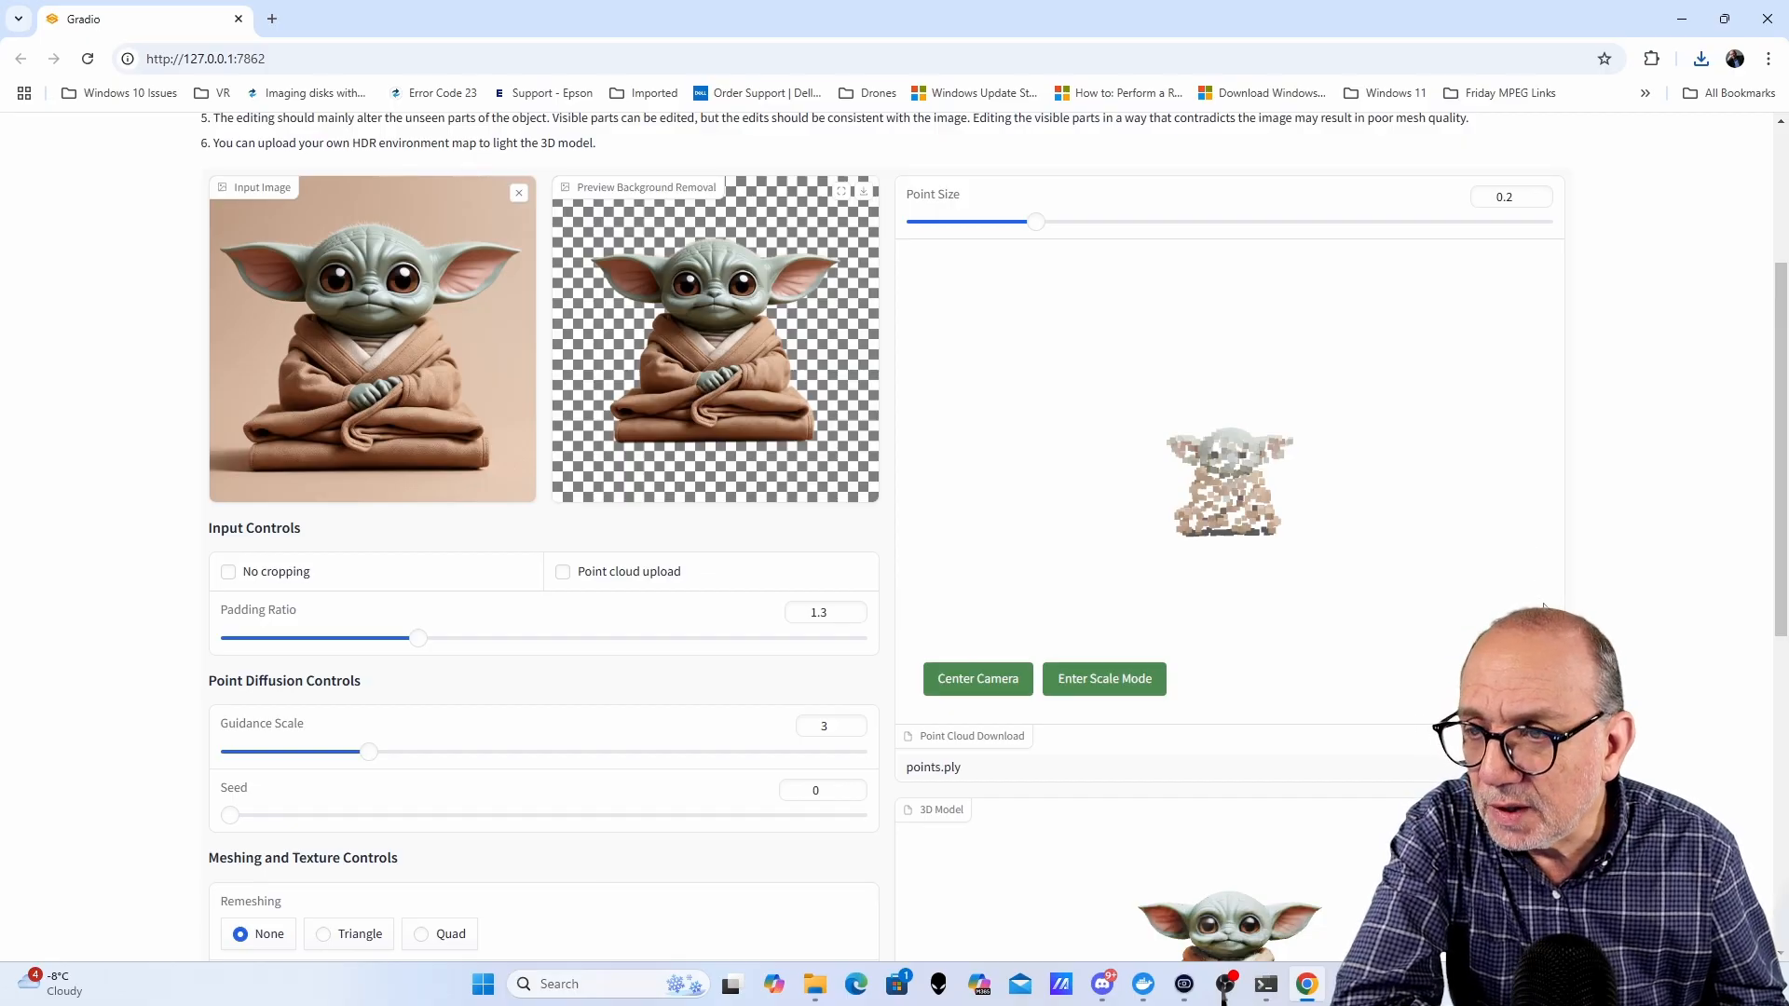
- Inspect the Yoda point cloud and rotate and zoom the generated Yoda 3D model
scroll(1614, 576, down, 3)
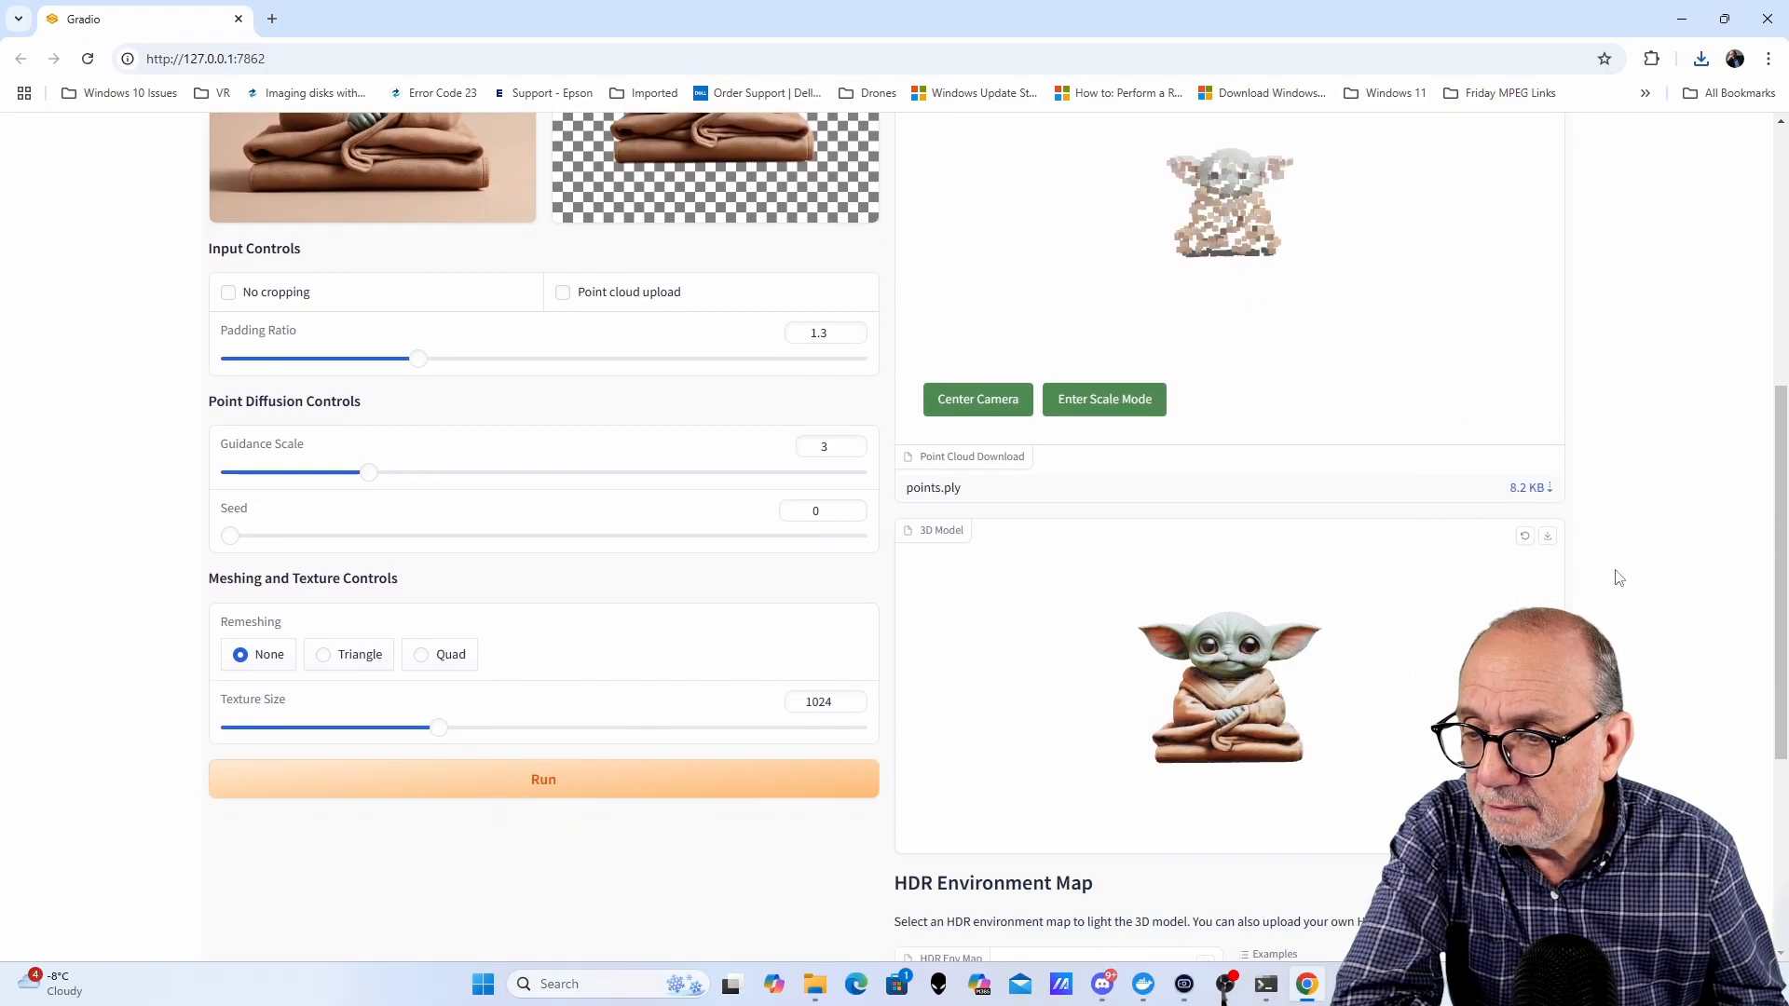
drag(1423, 741, 1447, 690)
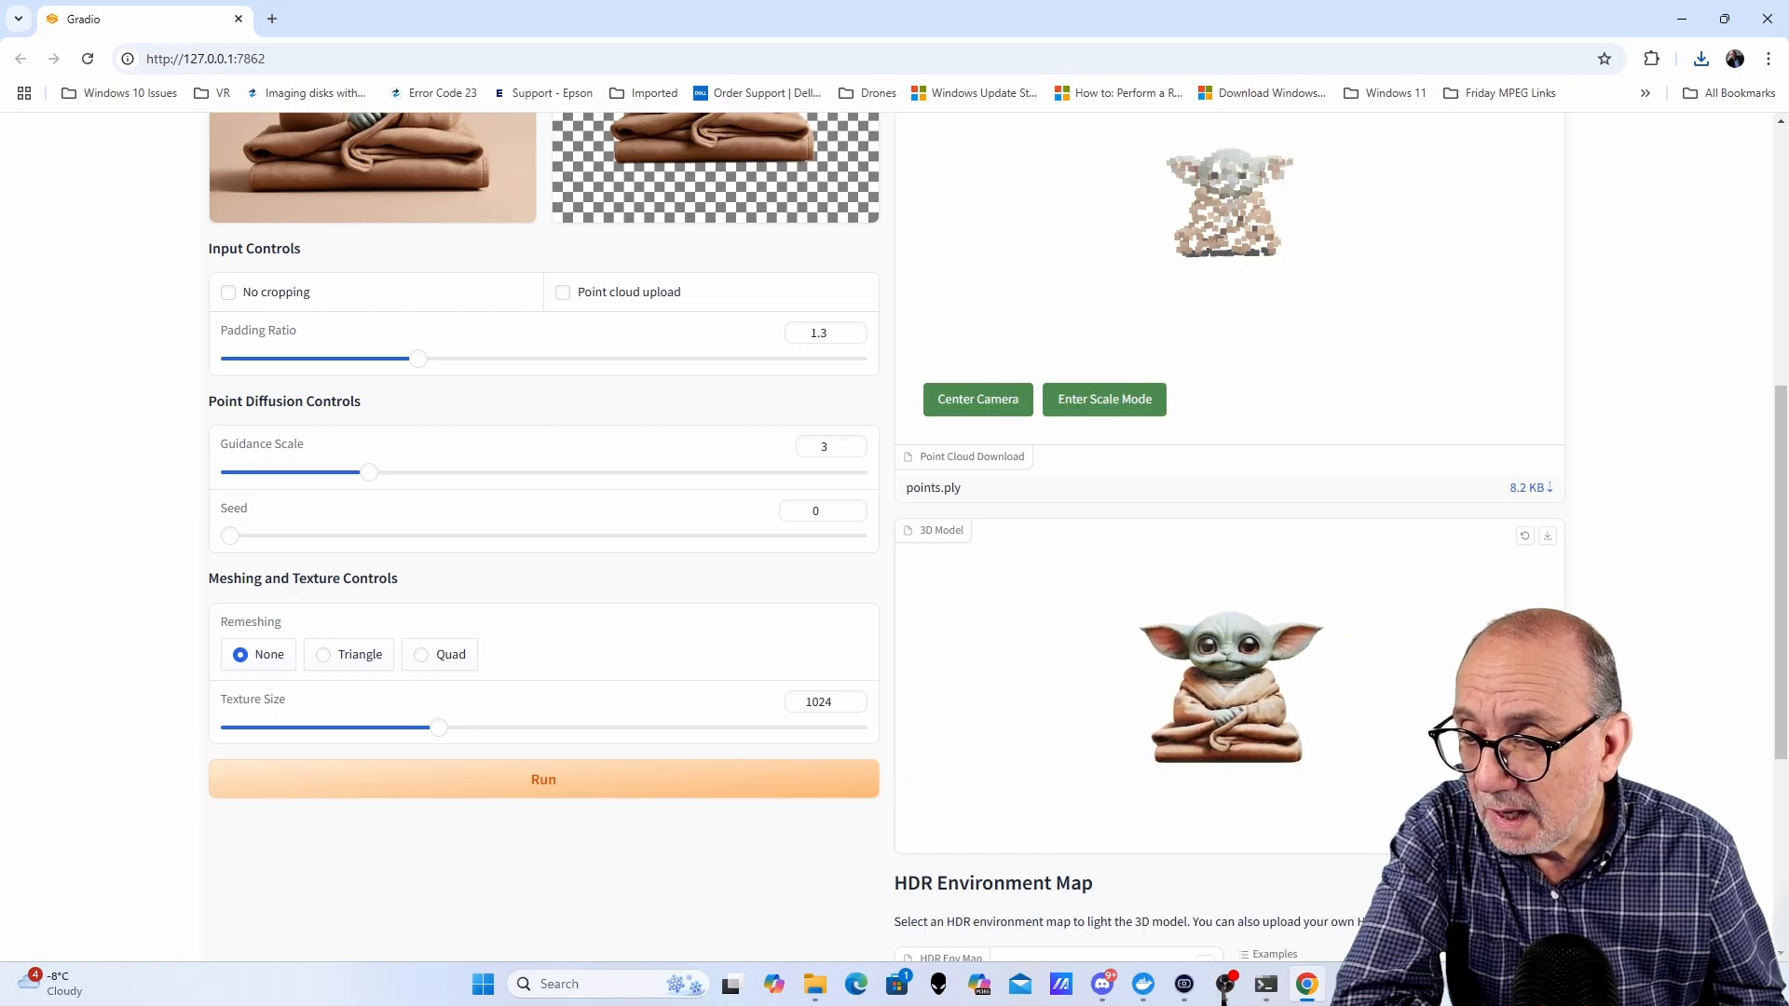
scroll(1304, 712, up, 5)
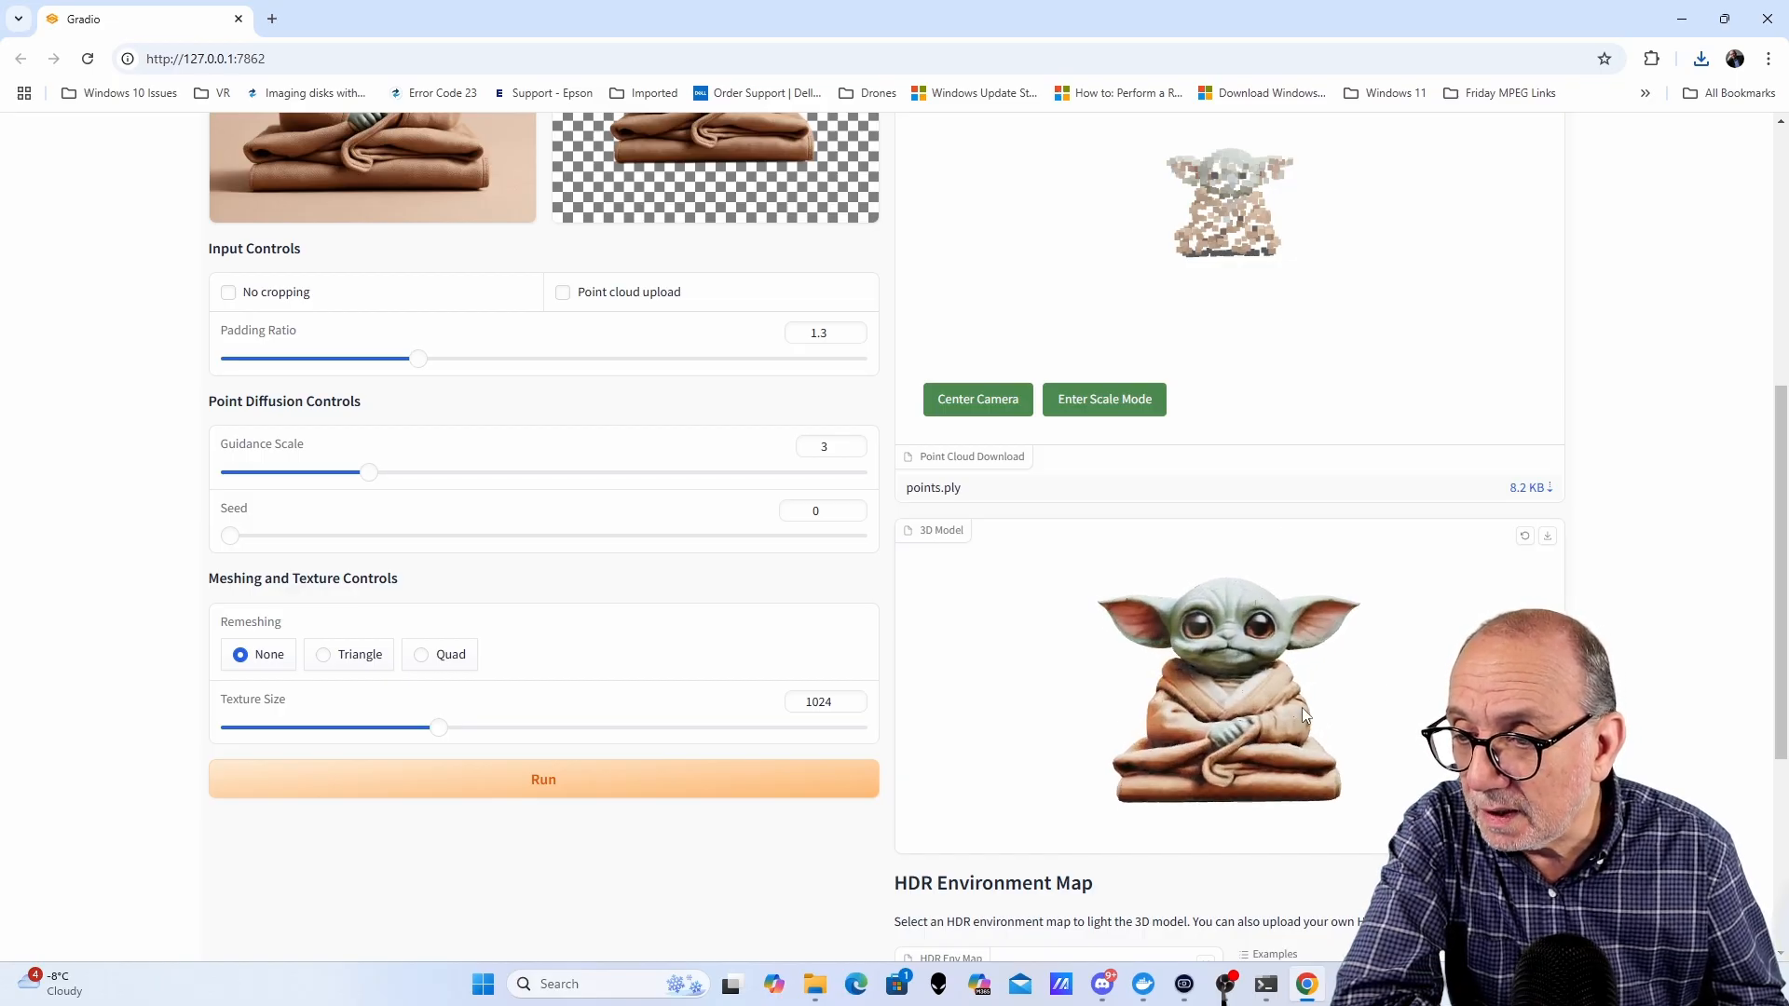
mouse_move(1430, 694)
mouse_down()
mouse_move(1132, 714)
mouse_move(1442, 727)
mouse_move(1417, 701)
mouse_up()
scroll(1381, 299, up, 4)
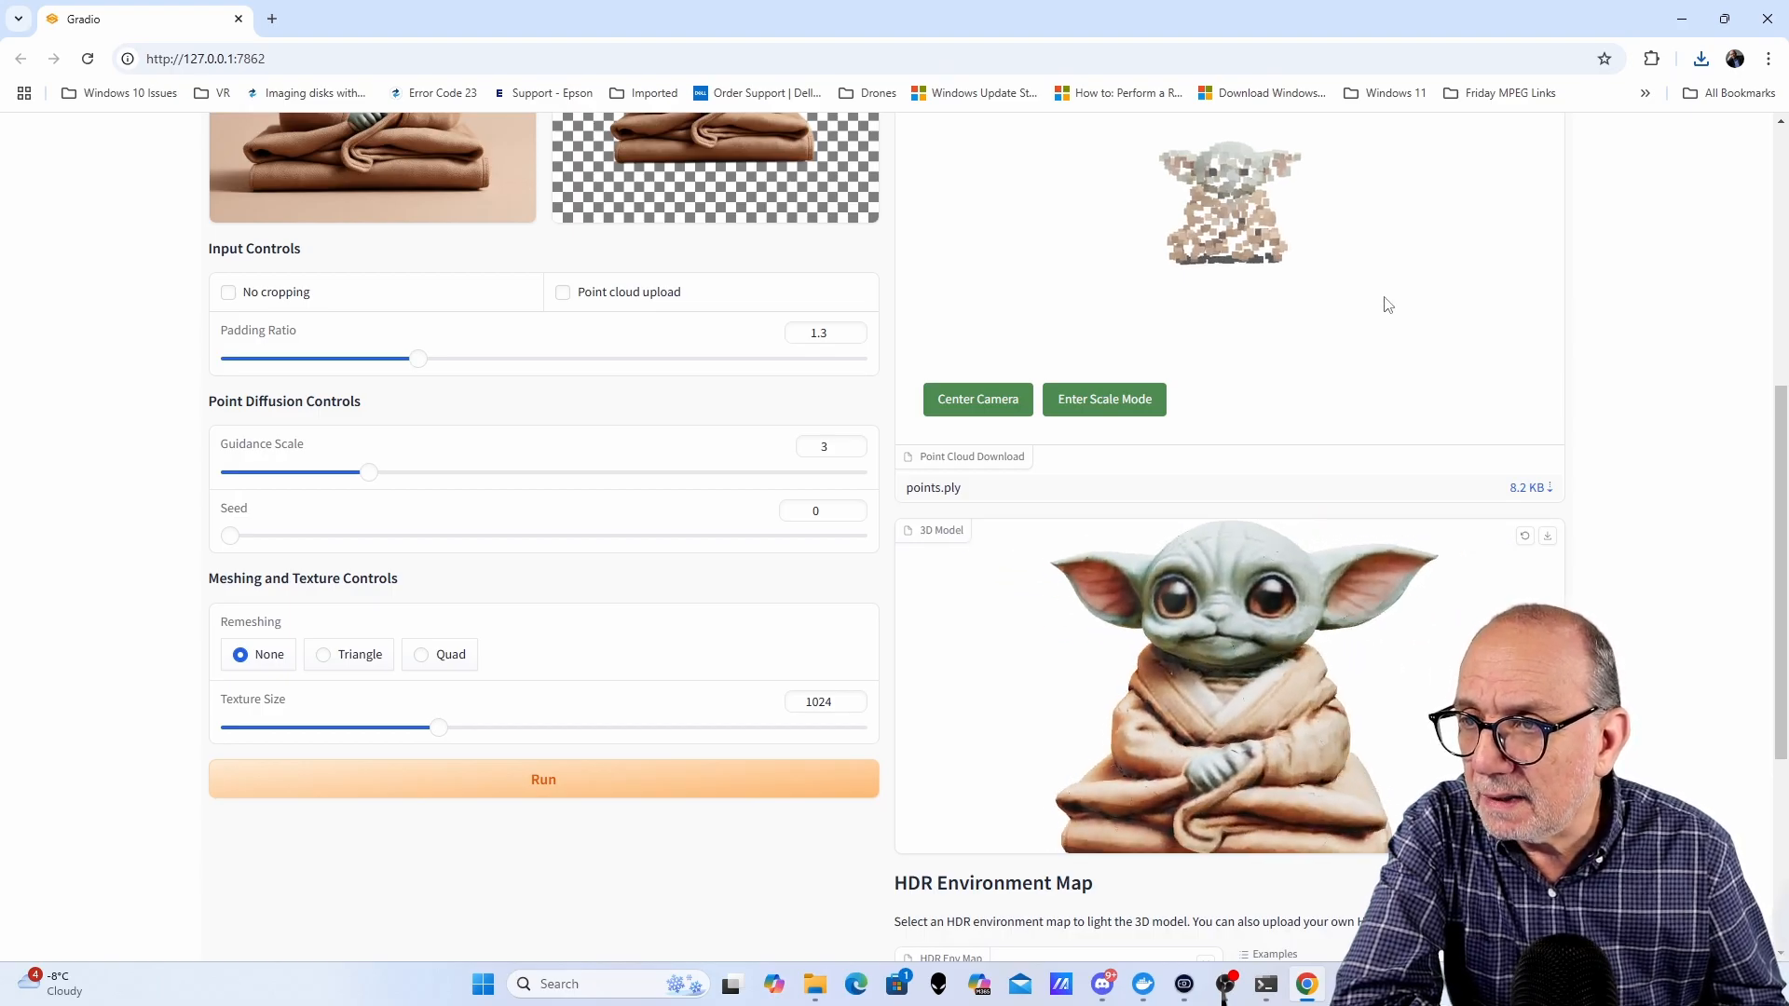
scroll(1648, 469, up, 1)
scroll(1648, 469, up, 3)
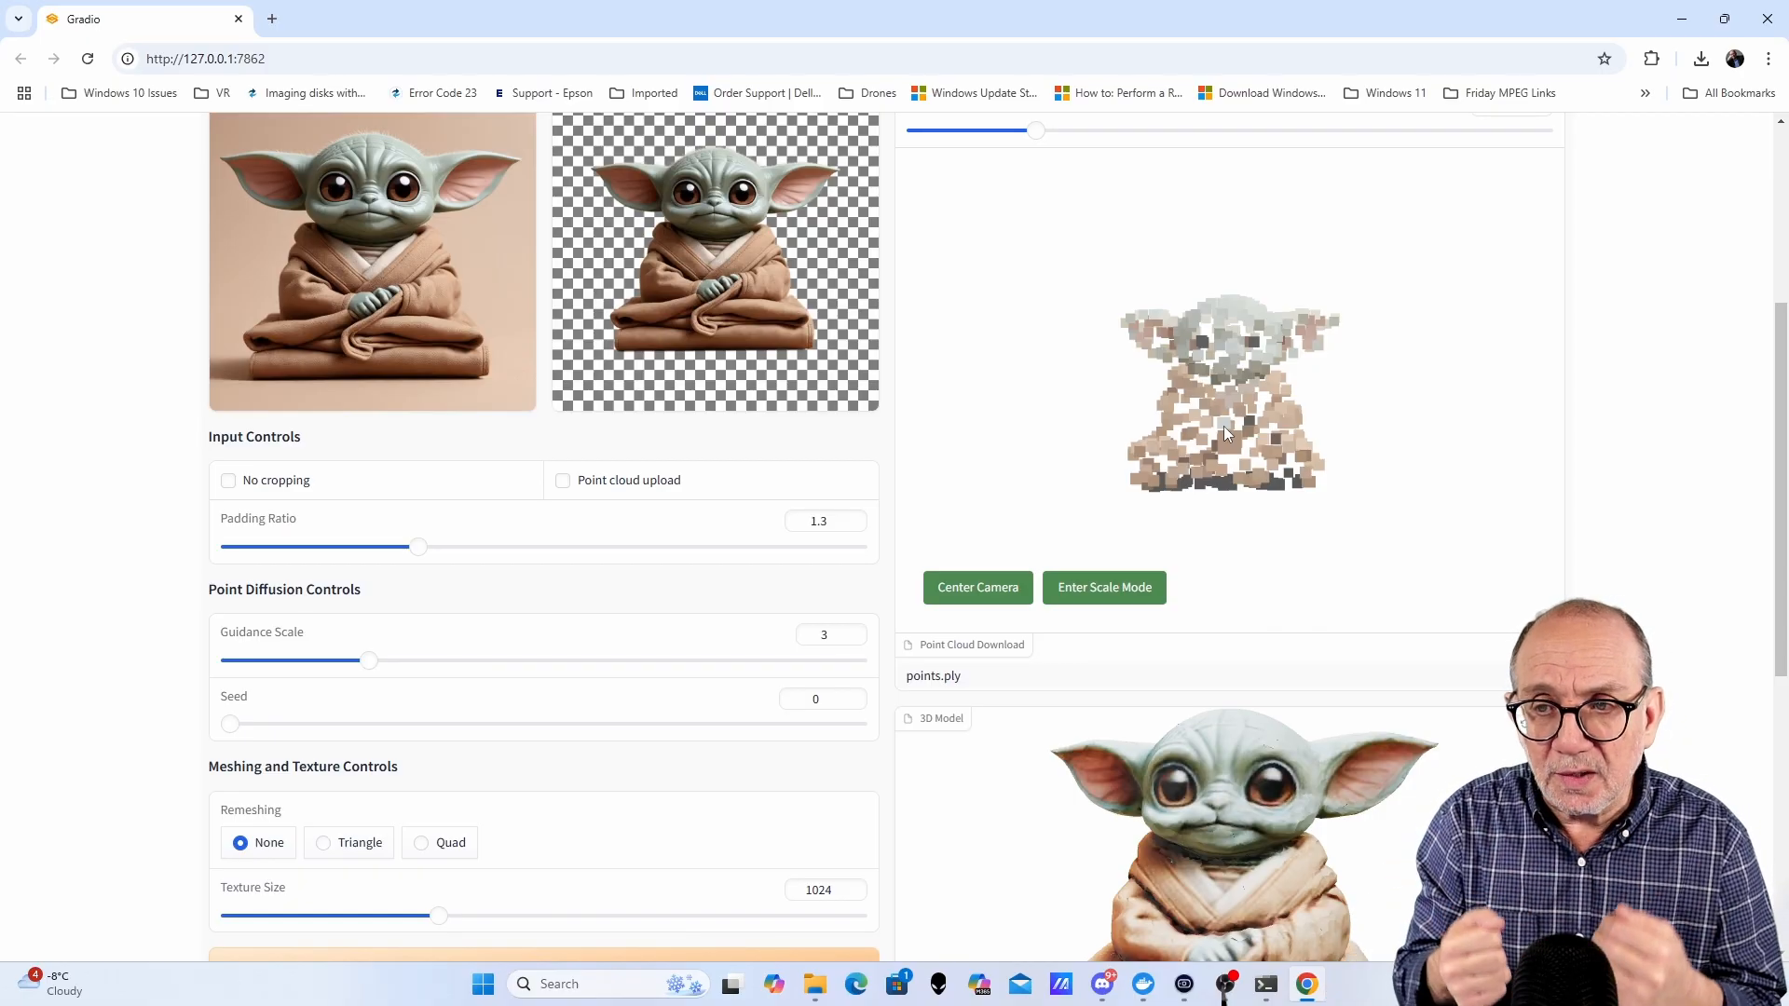
scroll(1491, 479, down, 2)
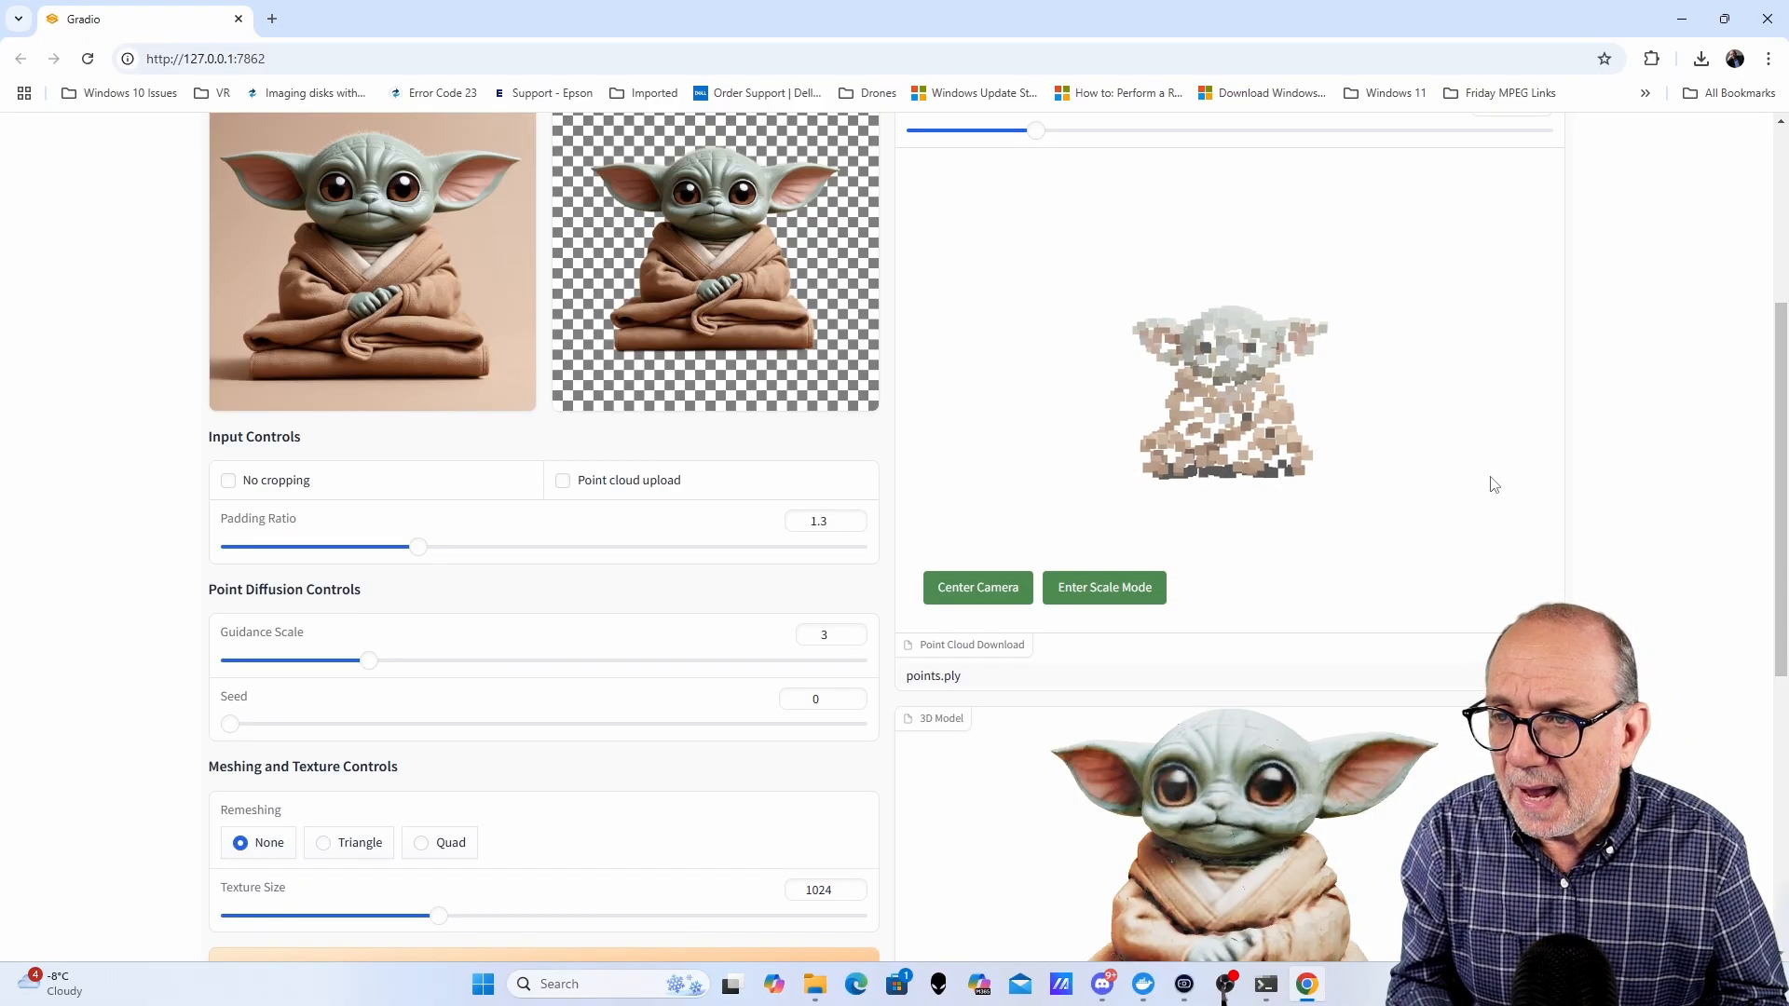
scroll(1680, 522, down, 4)
scroll(1677, 522, up, 2)
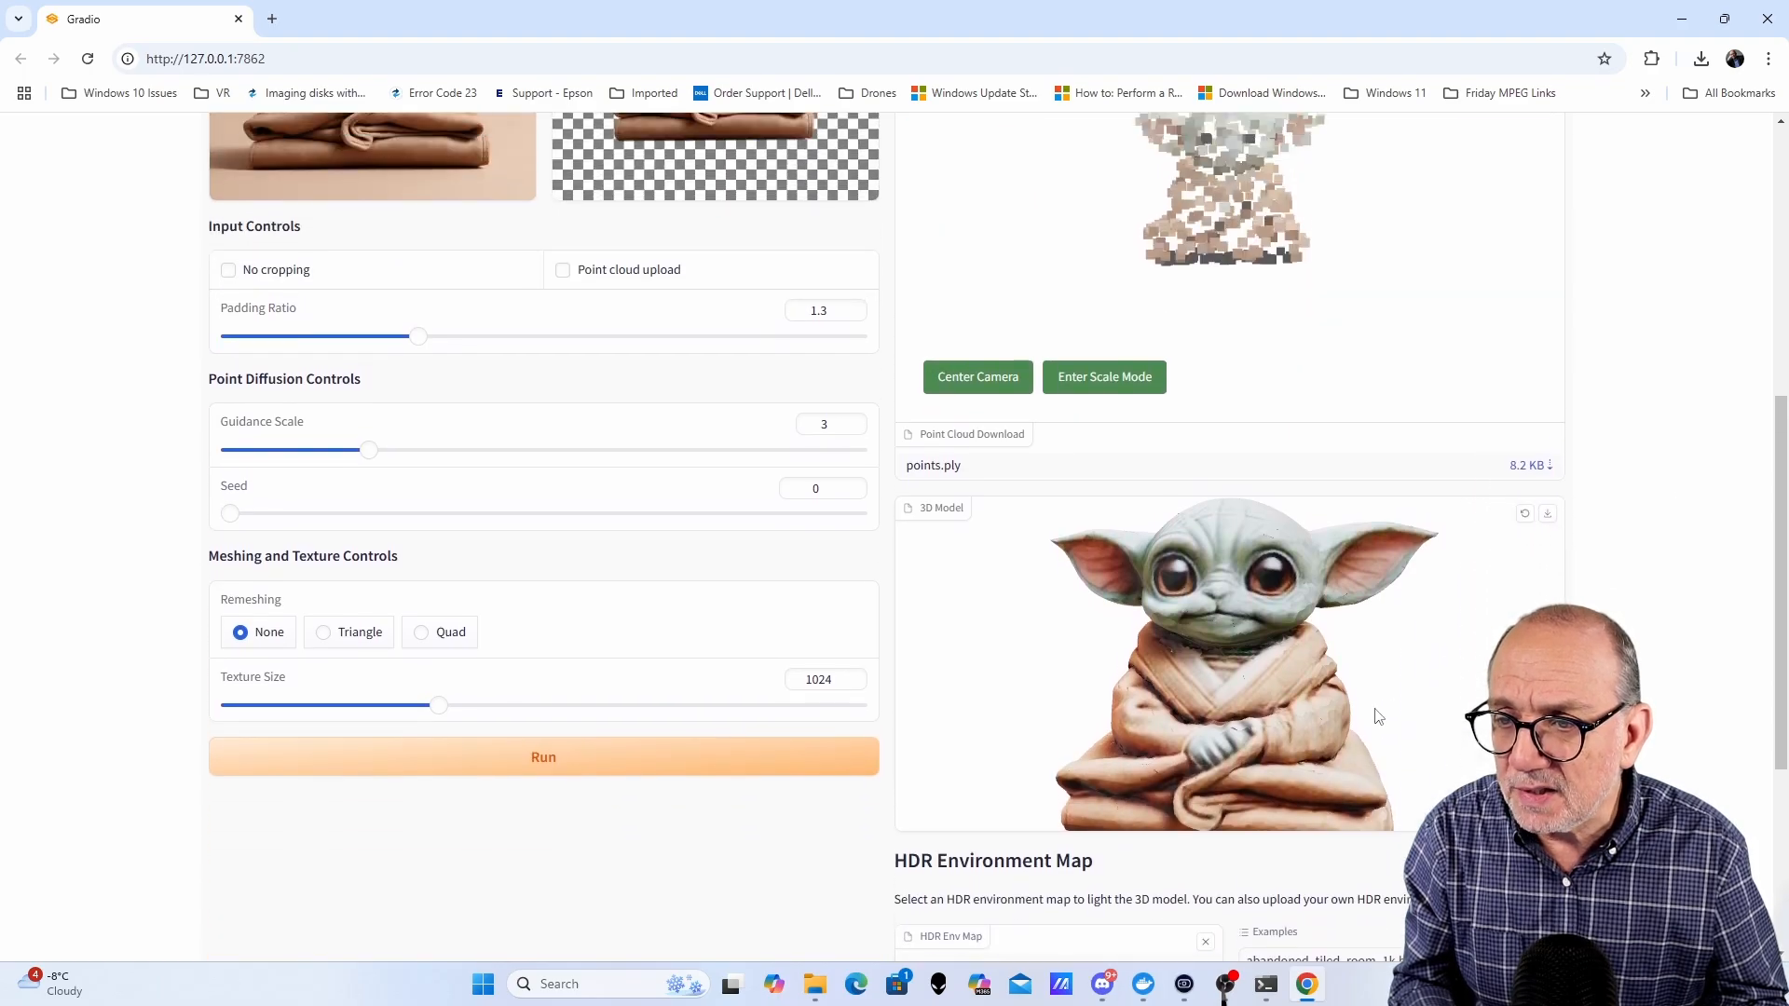
mouse_move(1422, 686)
mouse_down()
mouse_move(1090, 690)
mouse_move(1443, 687)
mouse_up()
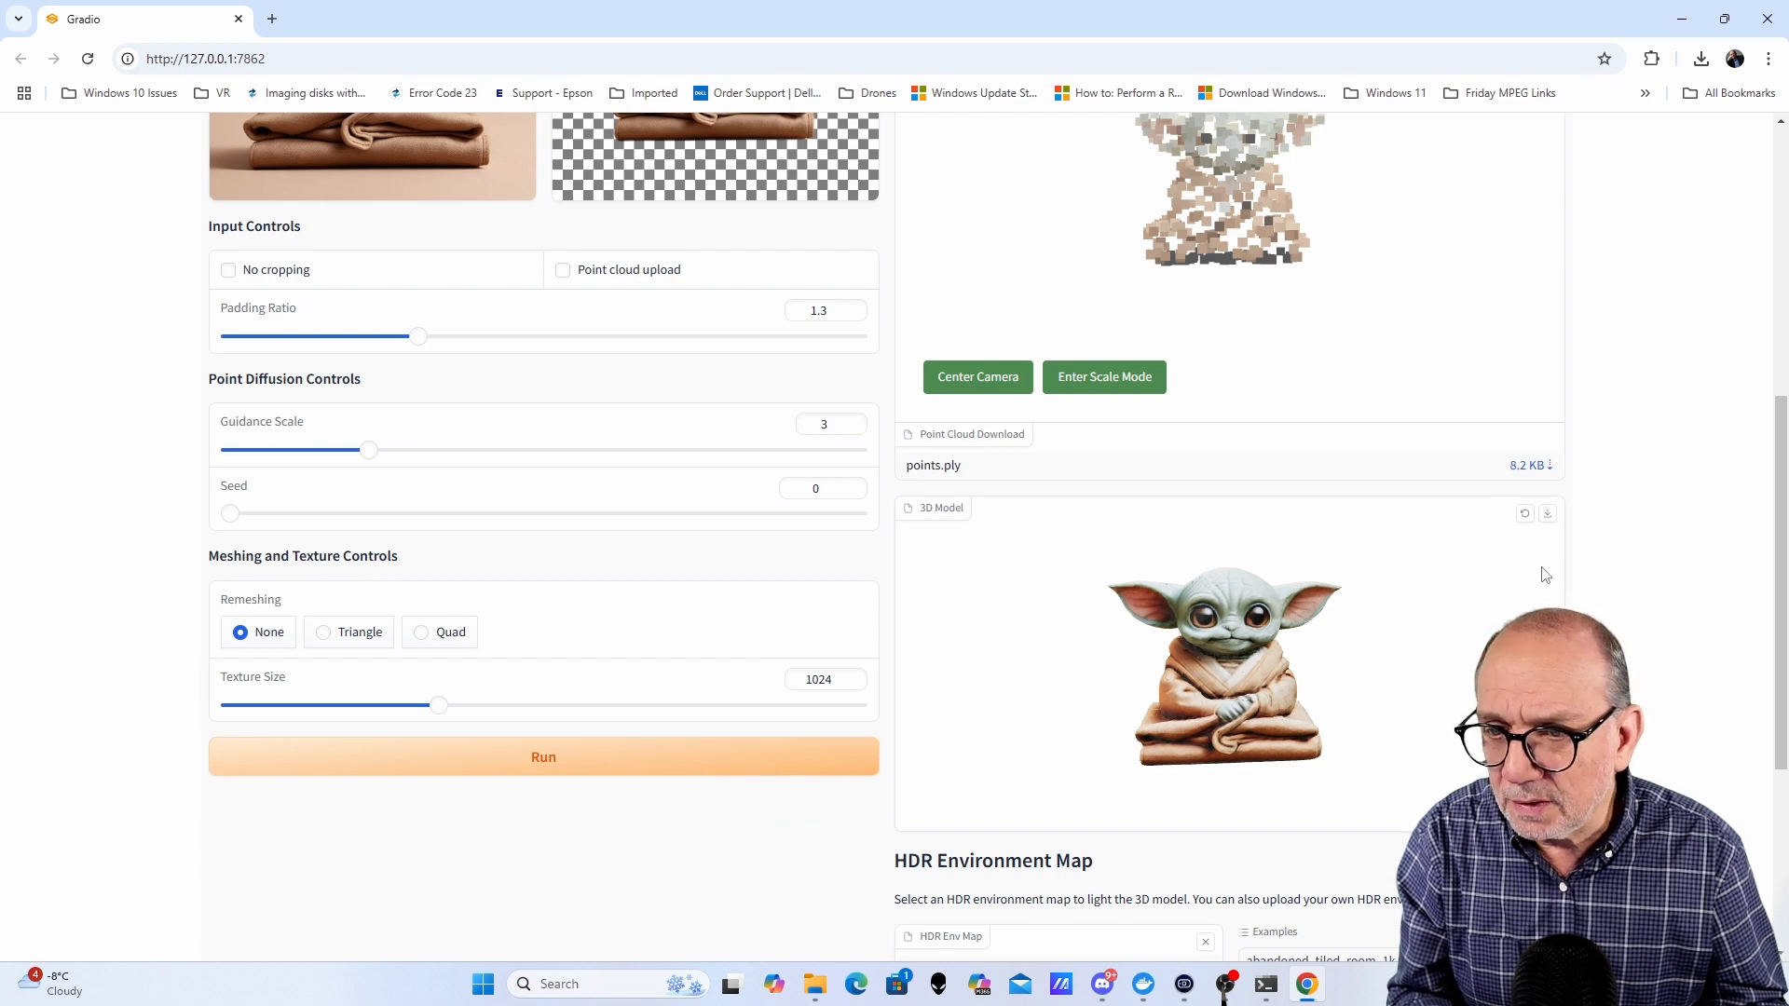
- Download the SPAR3D Yoda 3D model as a GLB file
click(1548, 514)
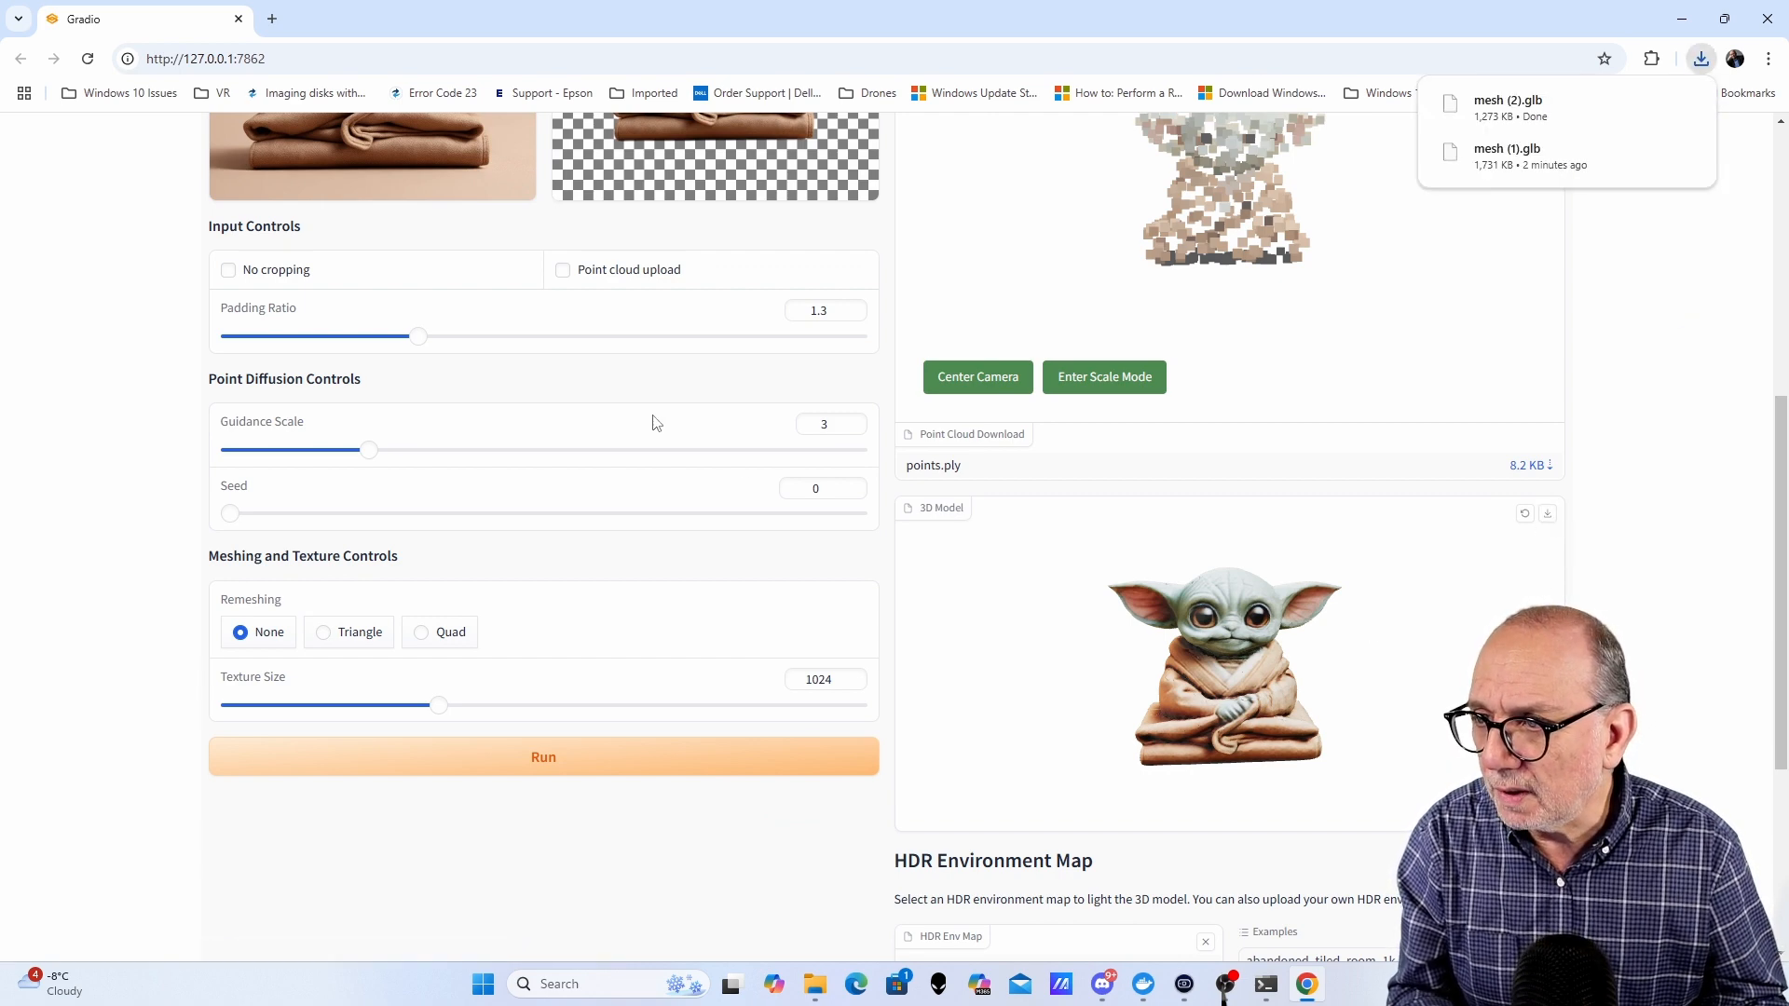
- Replace the input with the green knight figure image and remove its background
scroll(656, 422, up, 4)
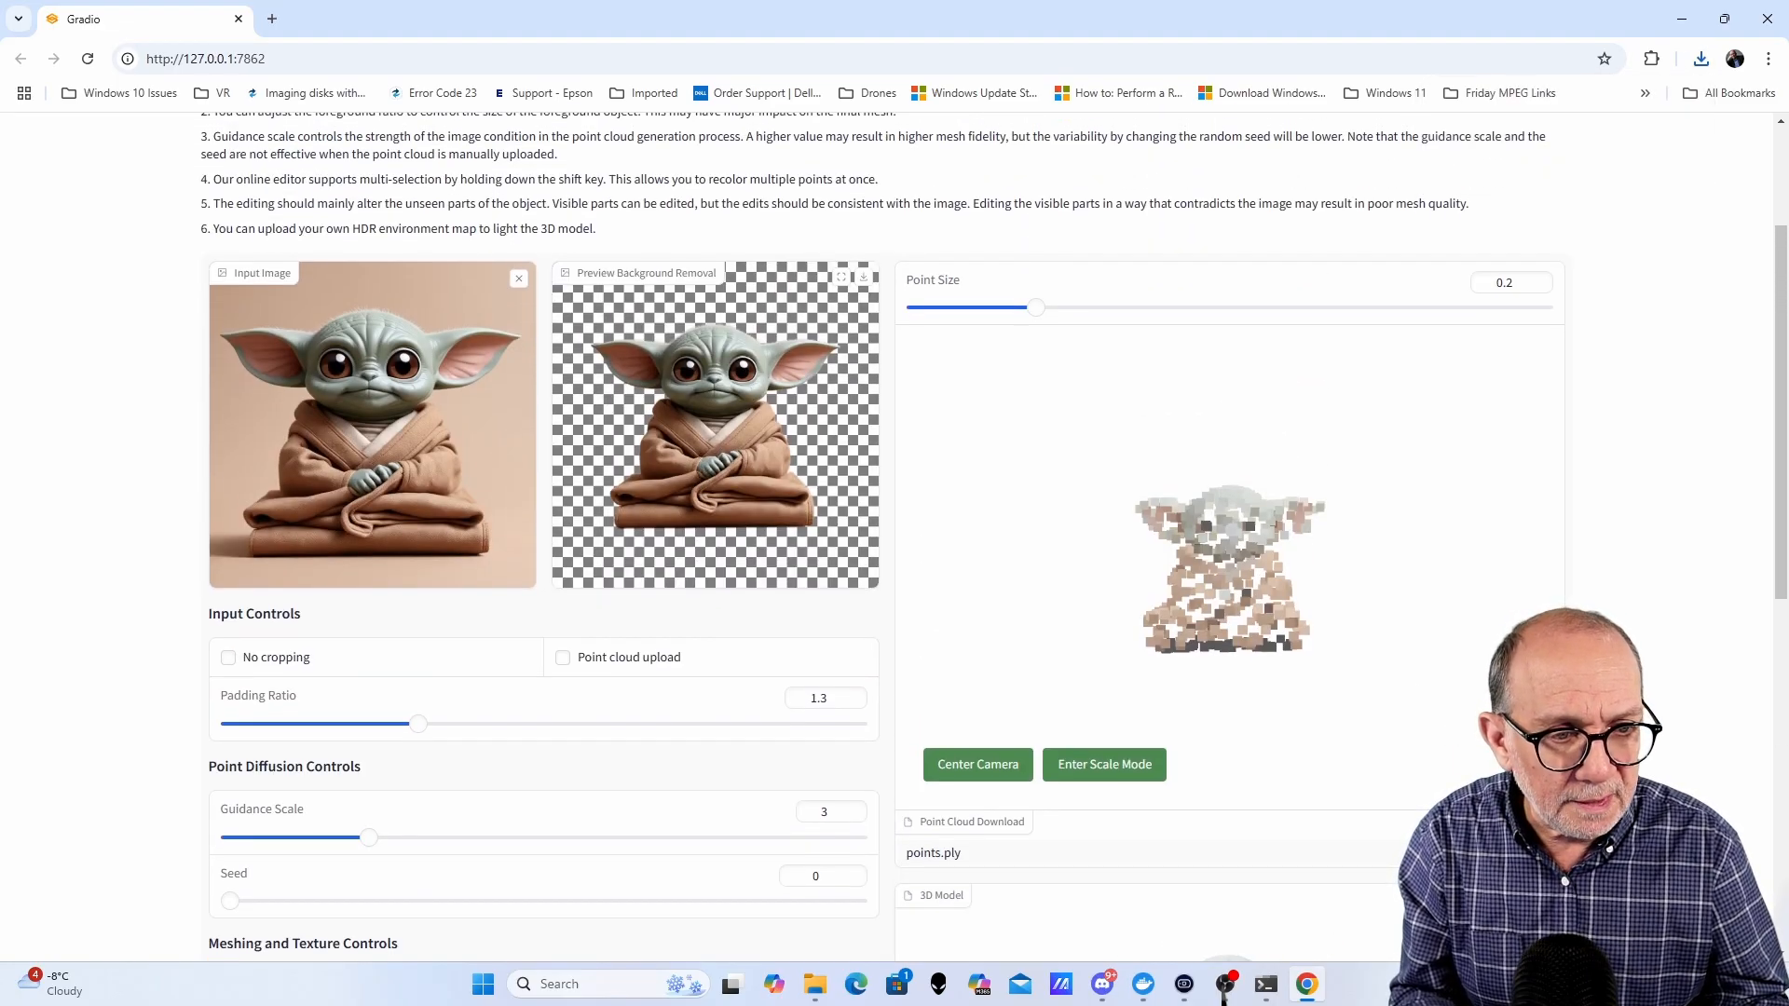
drag(1788, 373, 354, 489)
scroll(1098, 652, down, 7)
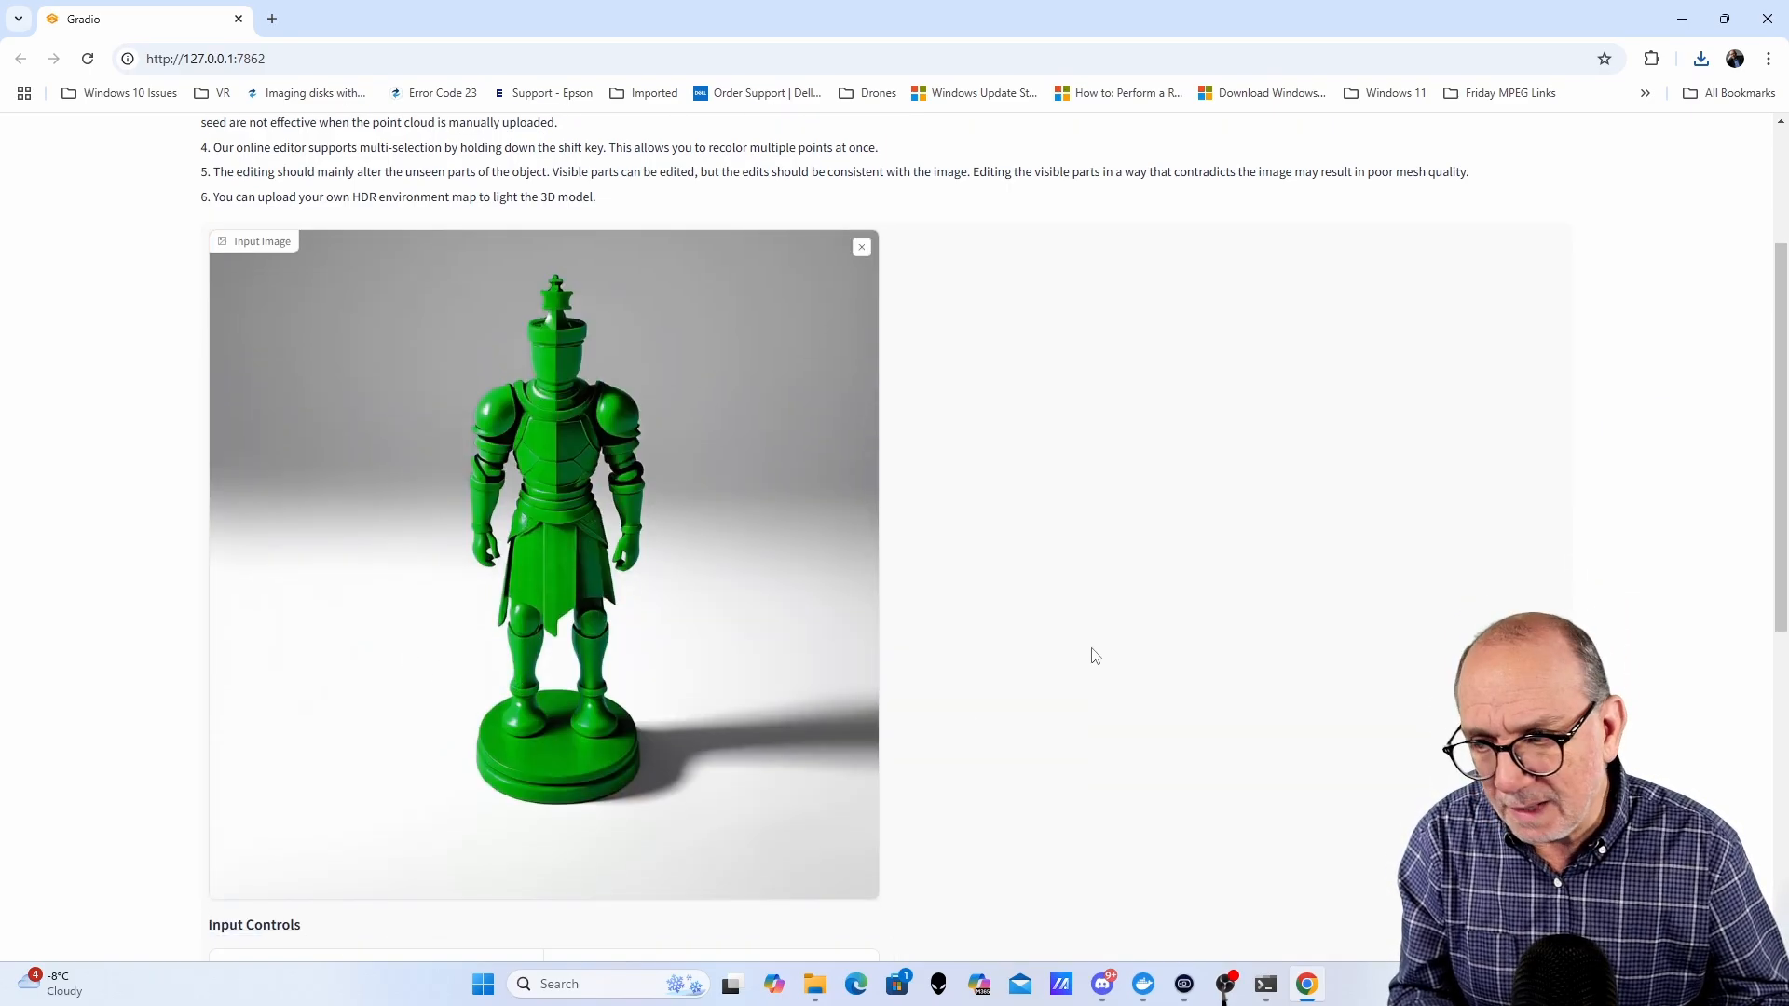
click(559, 781)
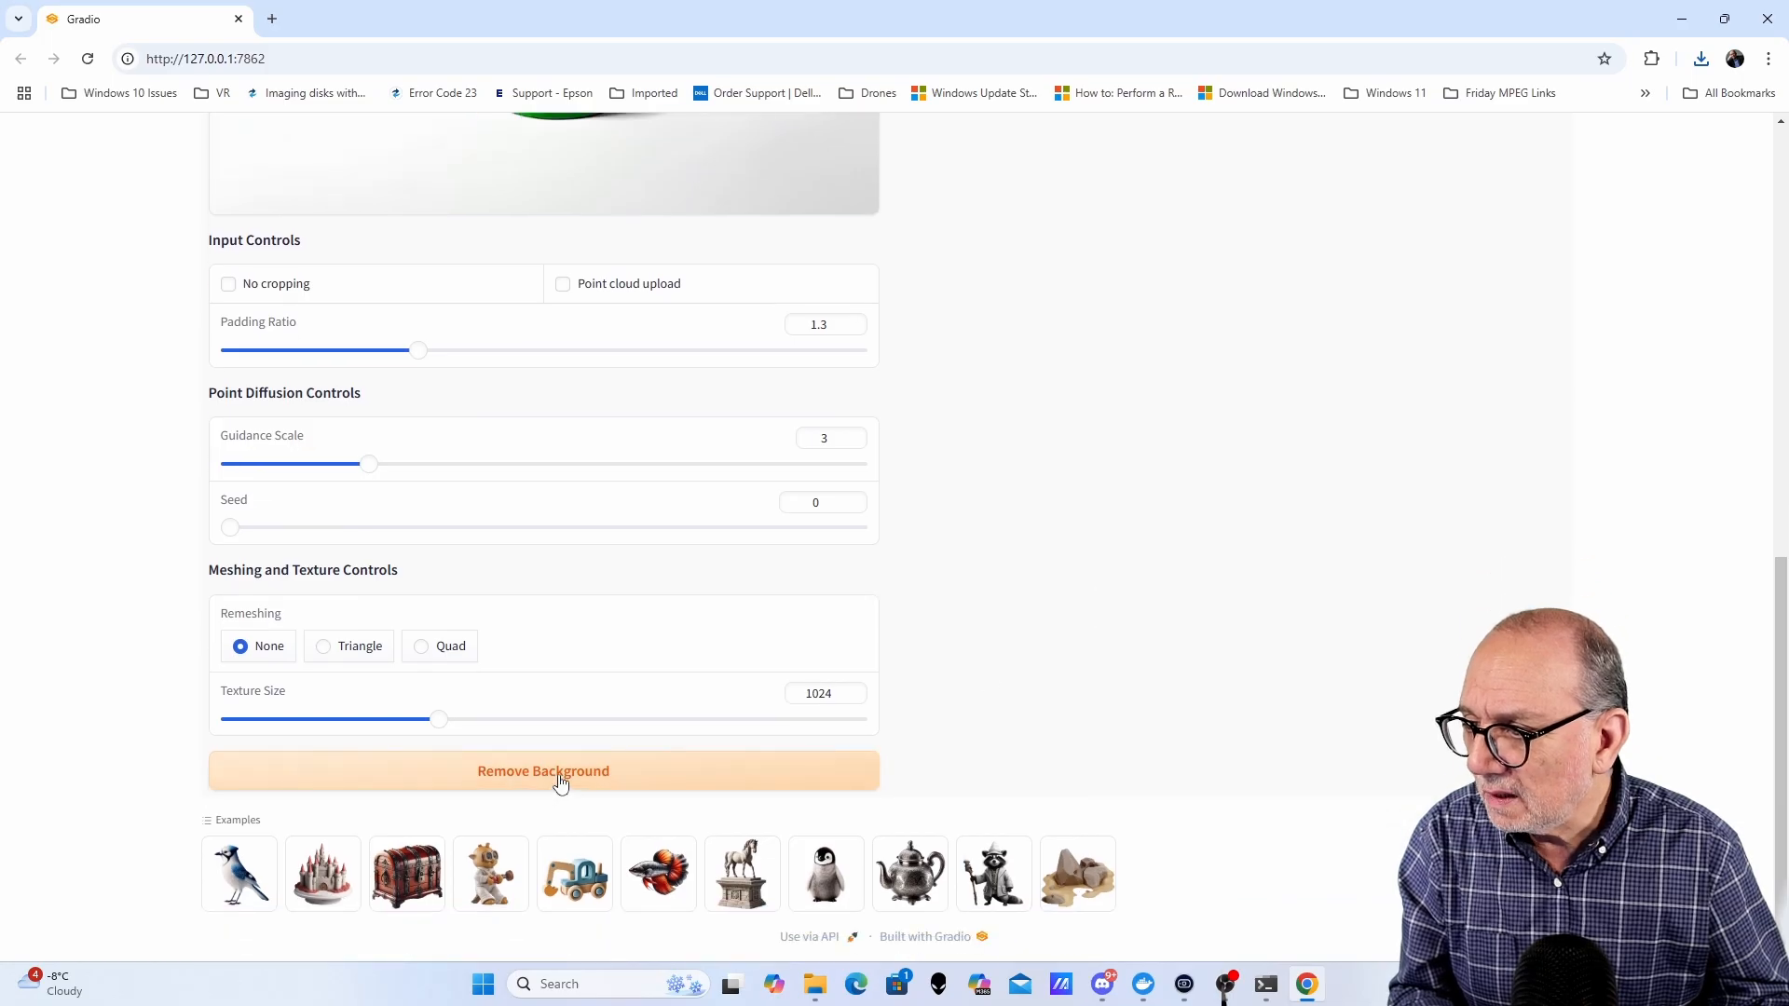
- Run SPAR3D on the background-removed green knight image with default settings
scroll(820, 577, up, 7)
scroll(947, 635, down, 2)
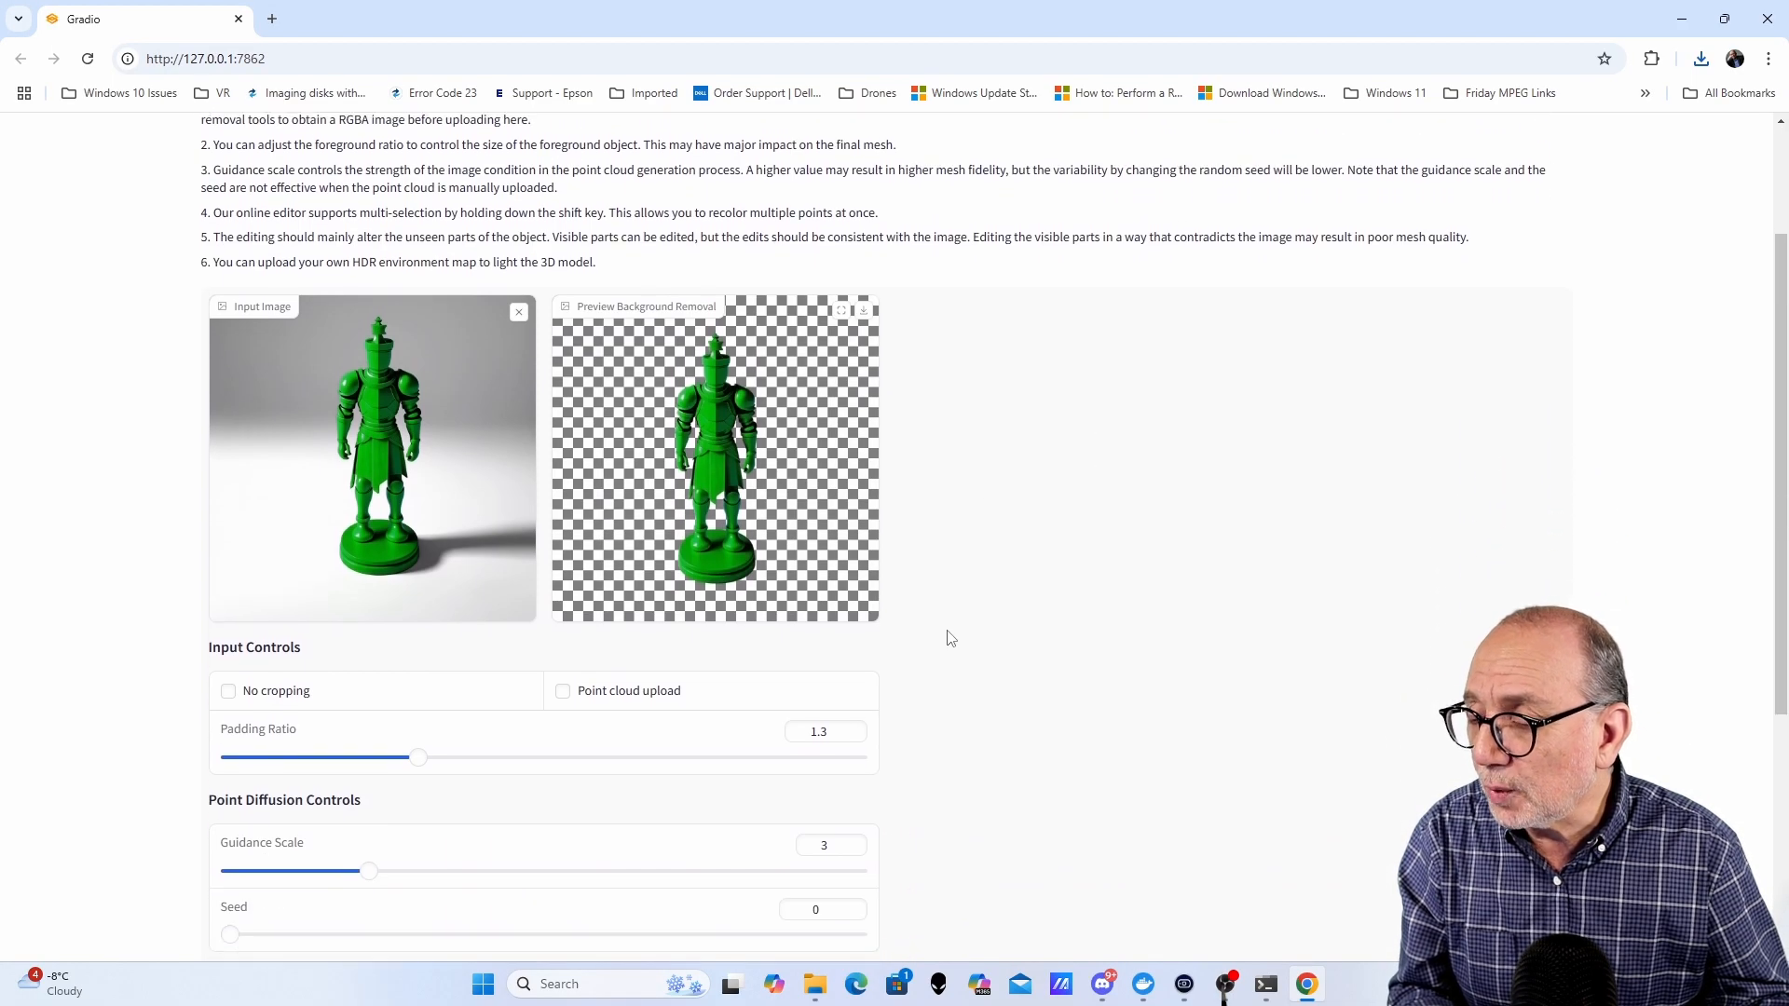
scroll(951, 637, down, 3)
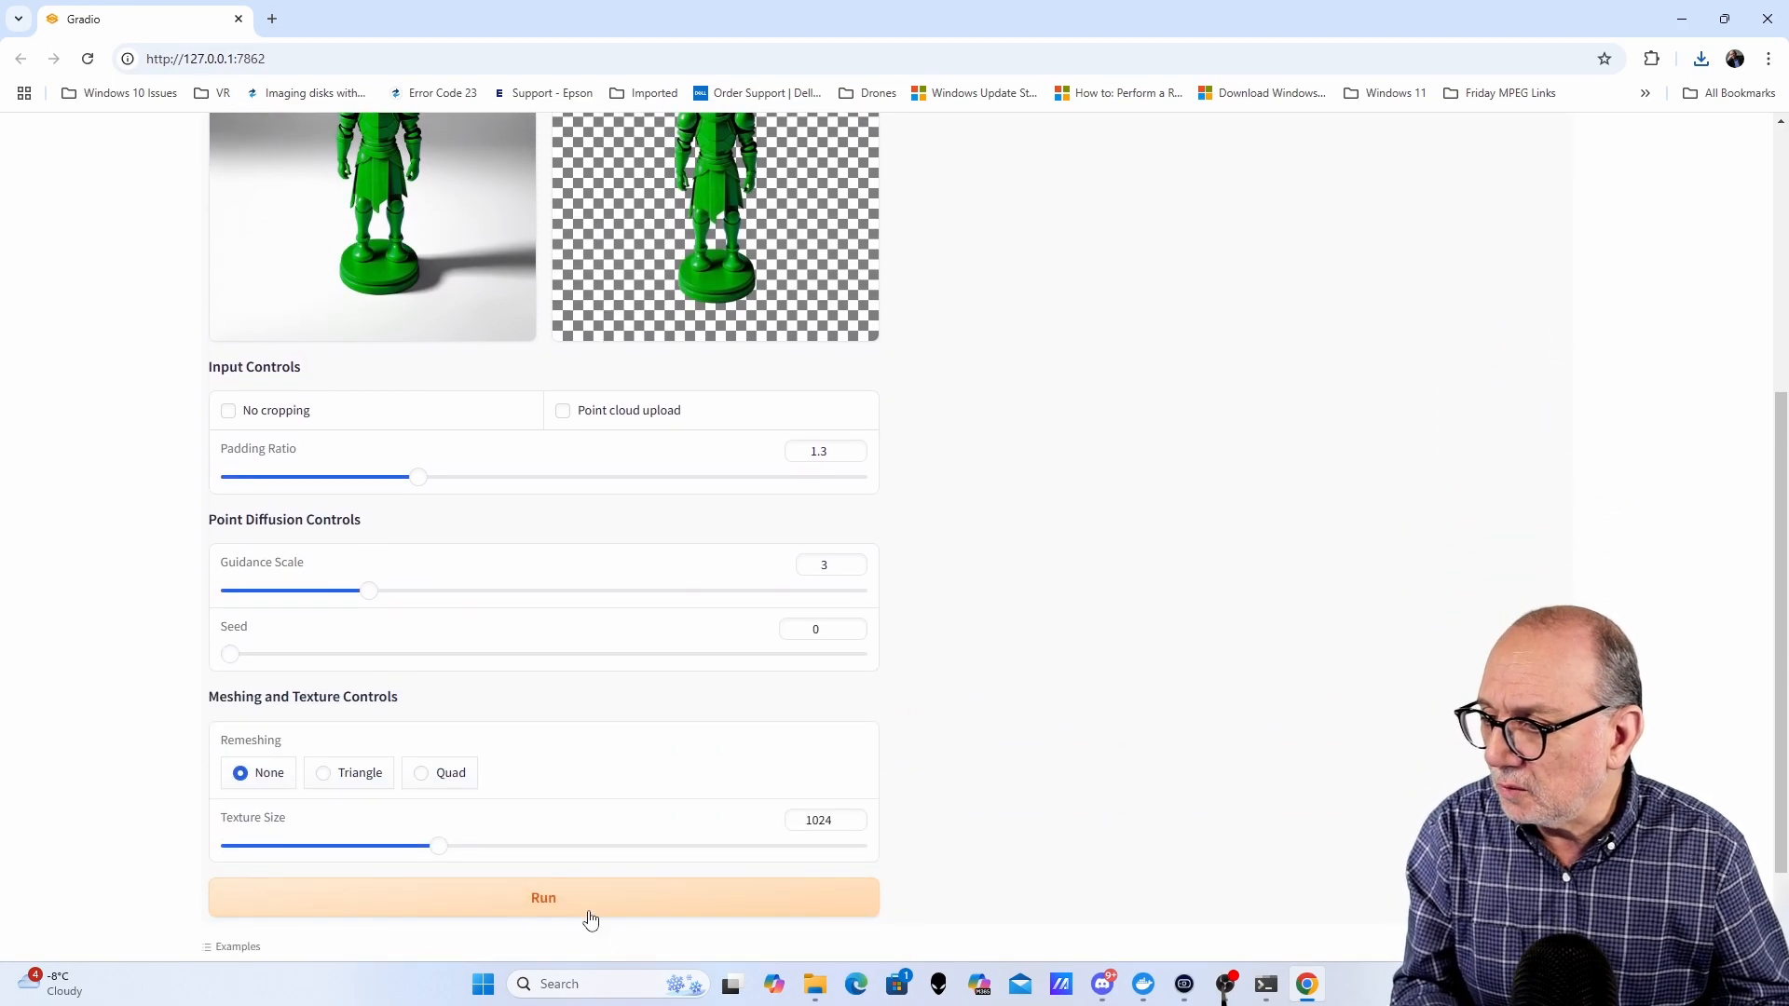
click(572, 899)
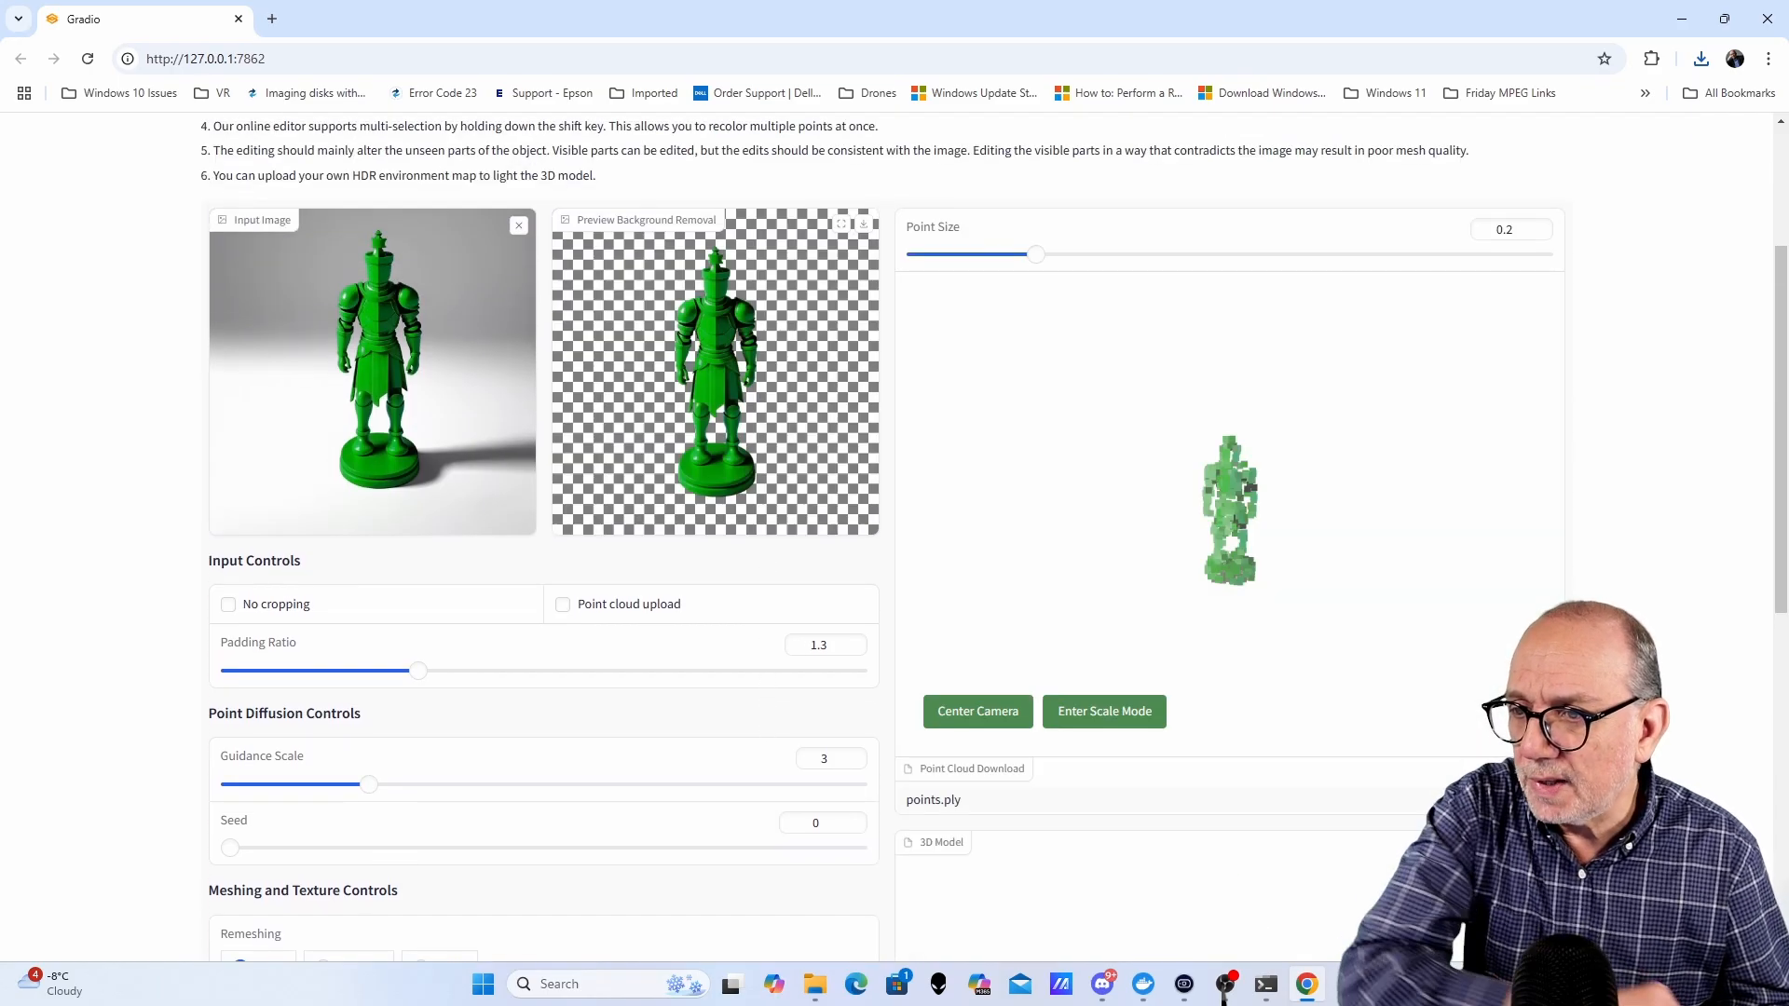
- Inspect the knight point cloud and rotate and zoom the generated knight 3D model
scroll(1643, 682, down, 3)
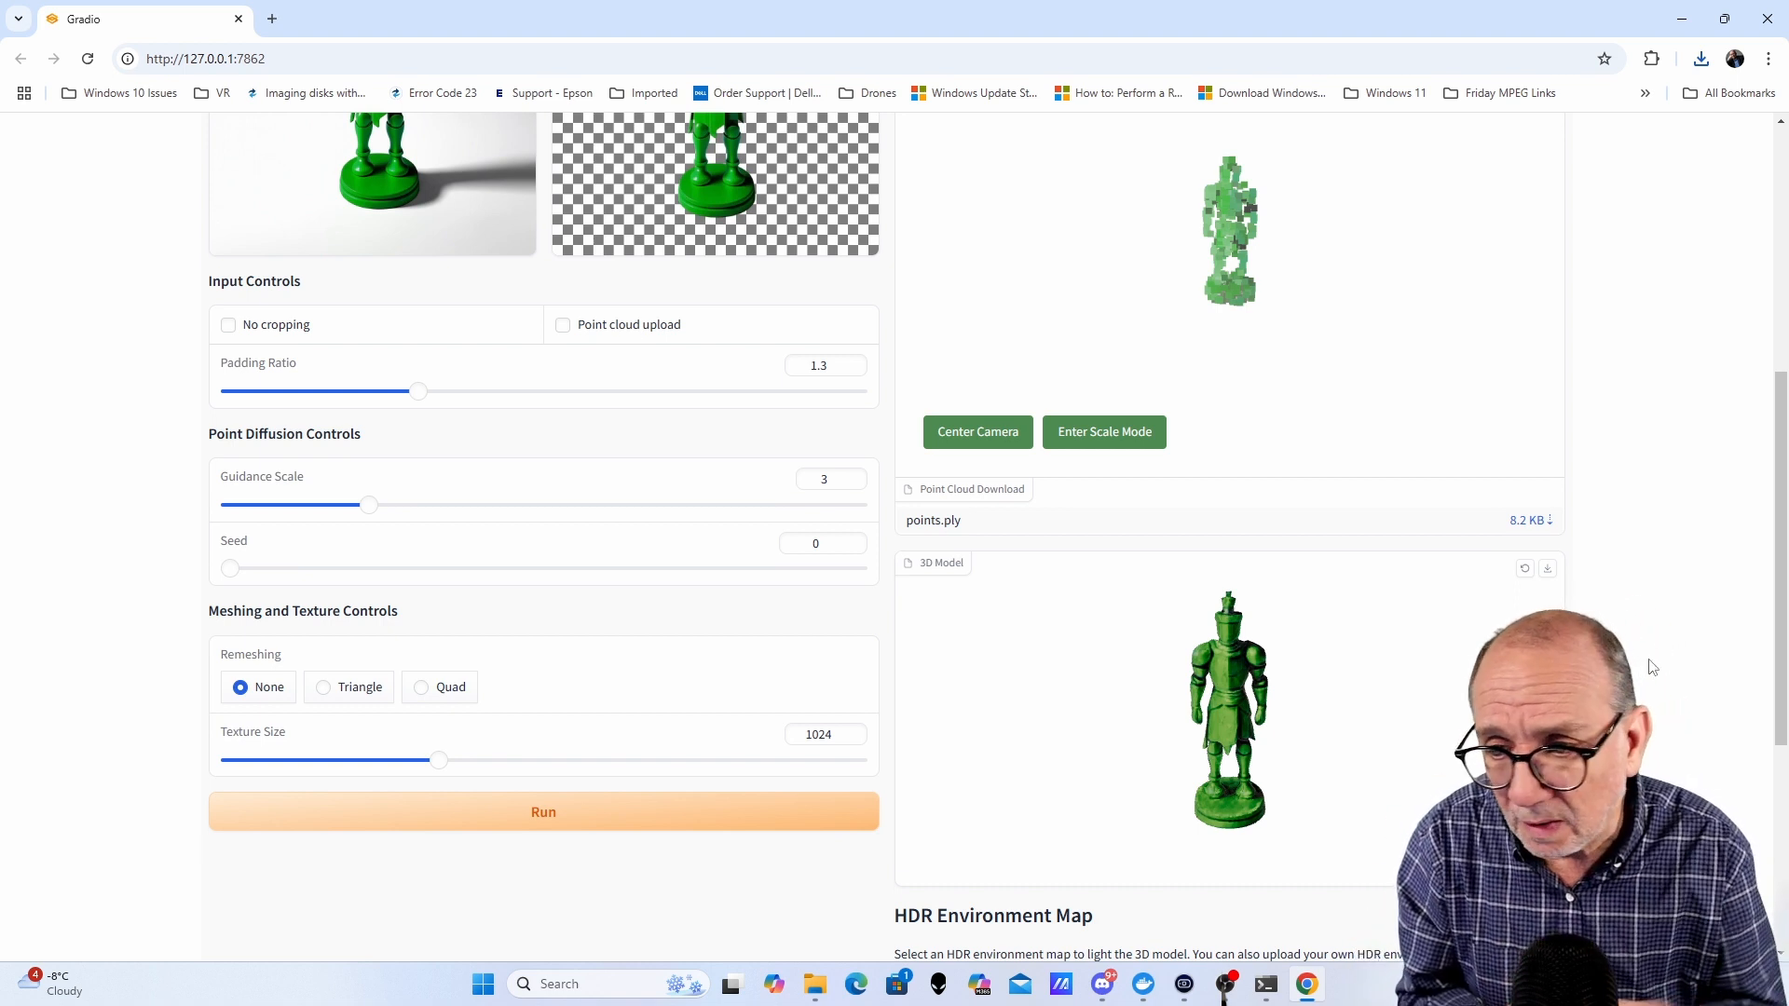
drag(1408, 728, 1130, 715)
scroll(1409, 692, up, 3)
drag(1332, 750, 1379, 722)
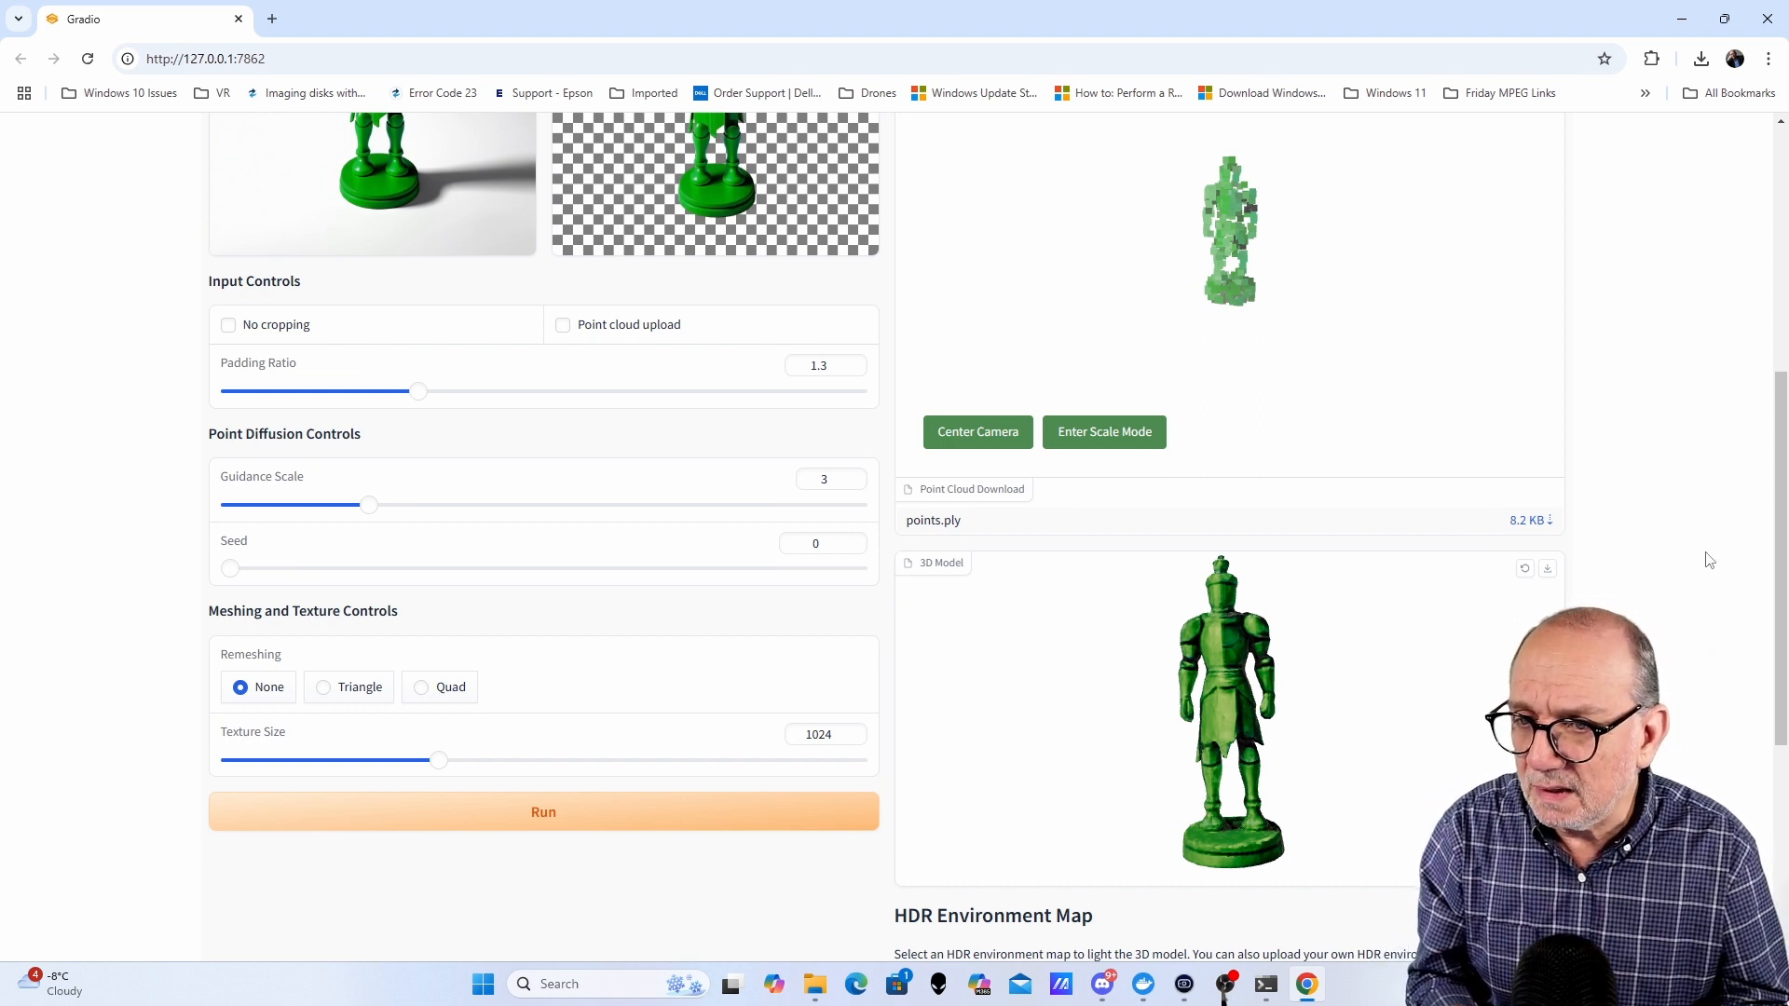
scroll(1683, 592, up, 2)
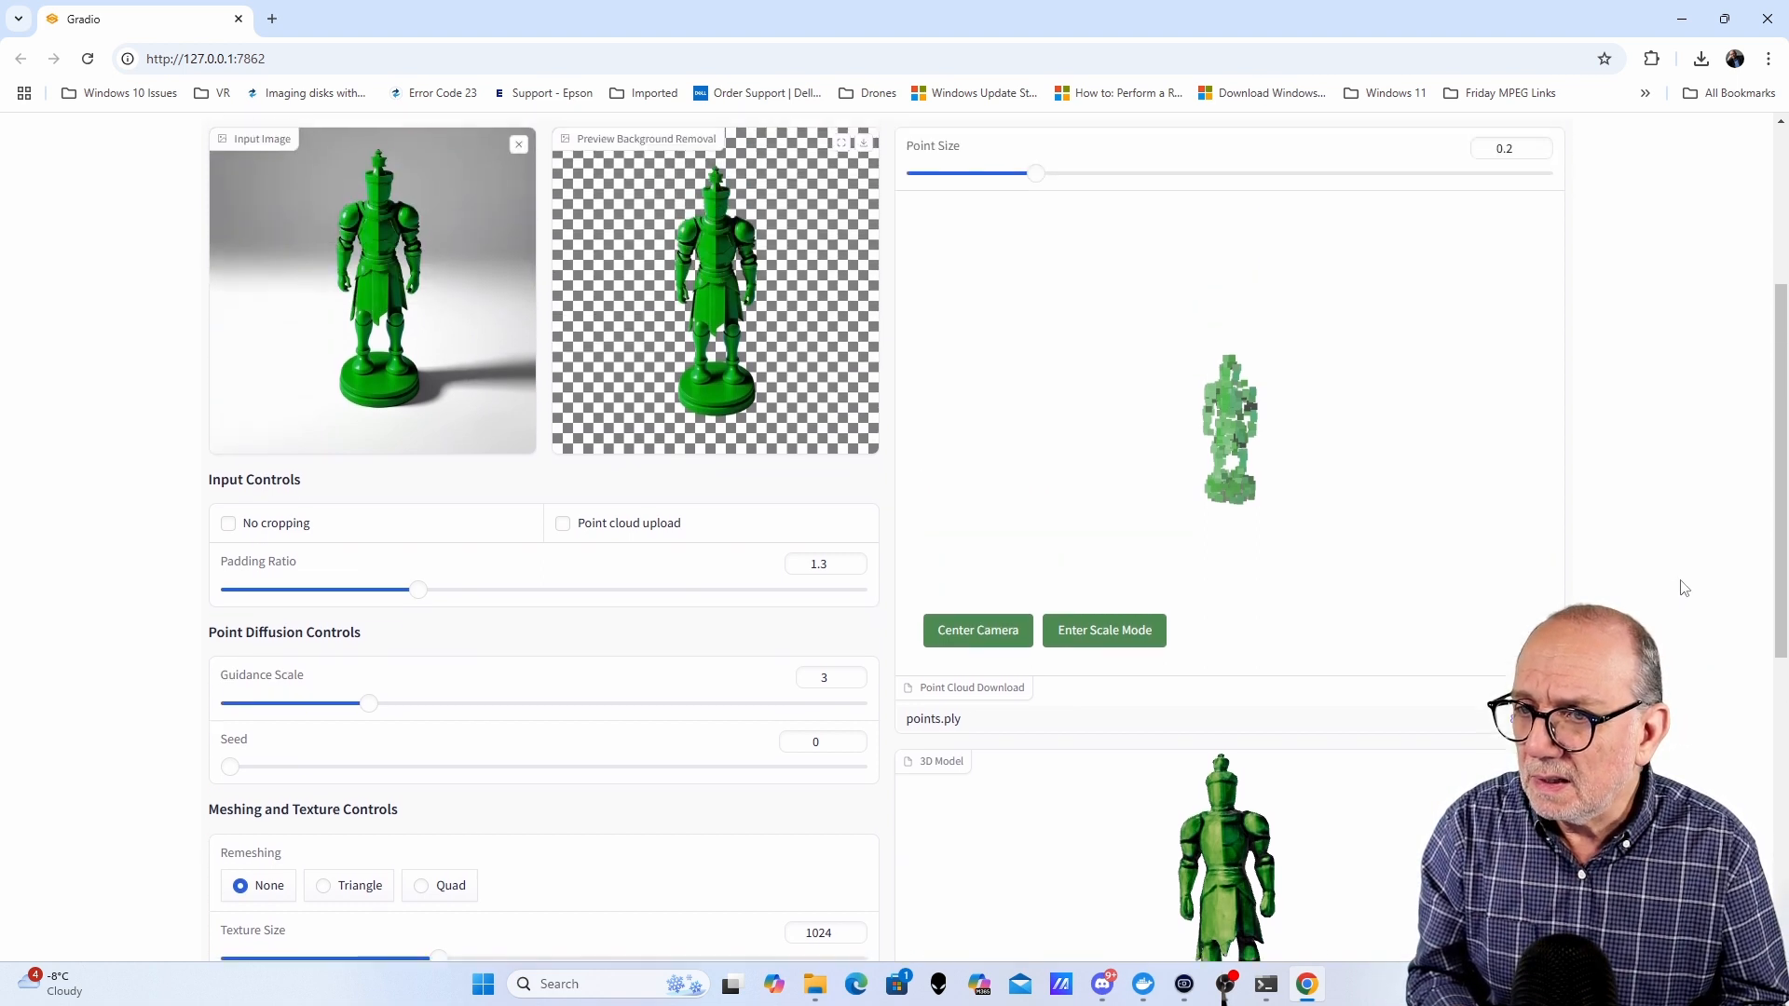
scroll(1684, 590, down, 2)
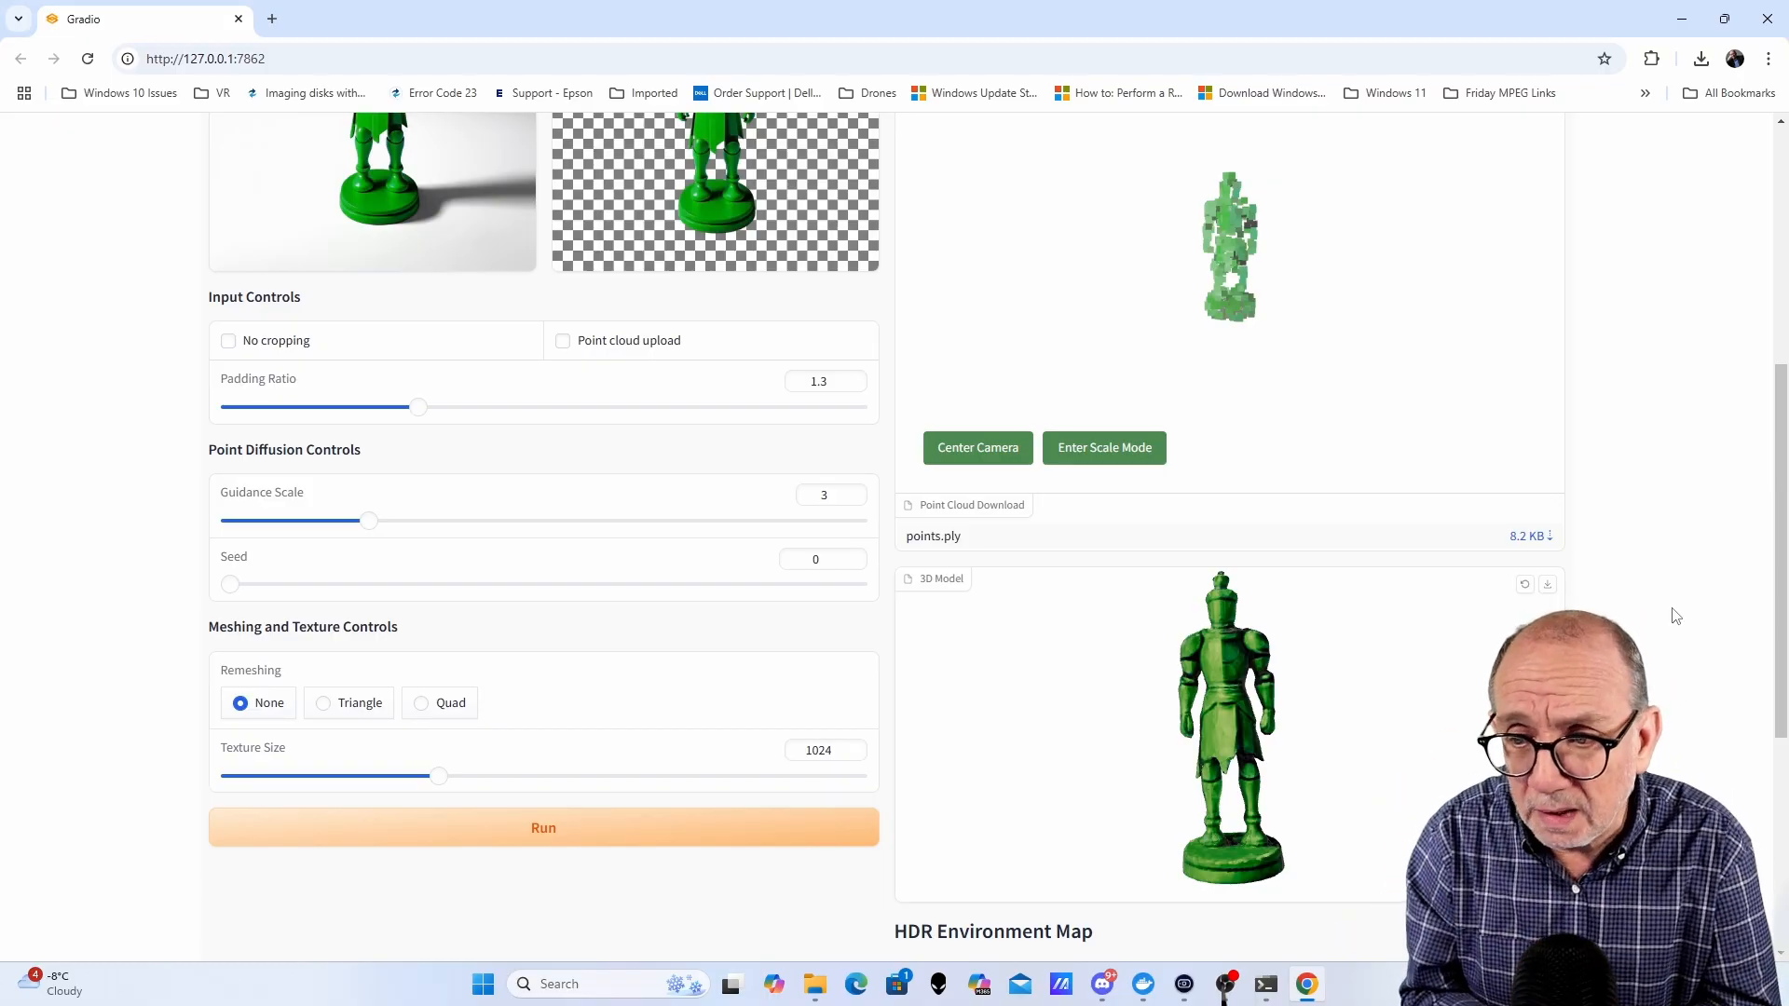
- Download the SPAR3D green knight 3D model as a GLB file
click(1548, 587)
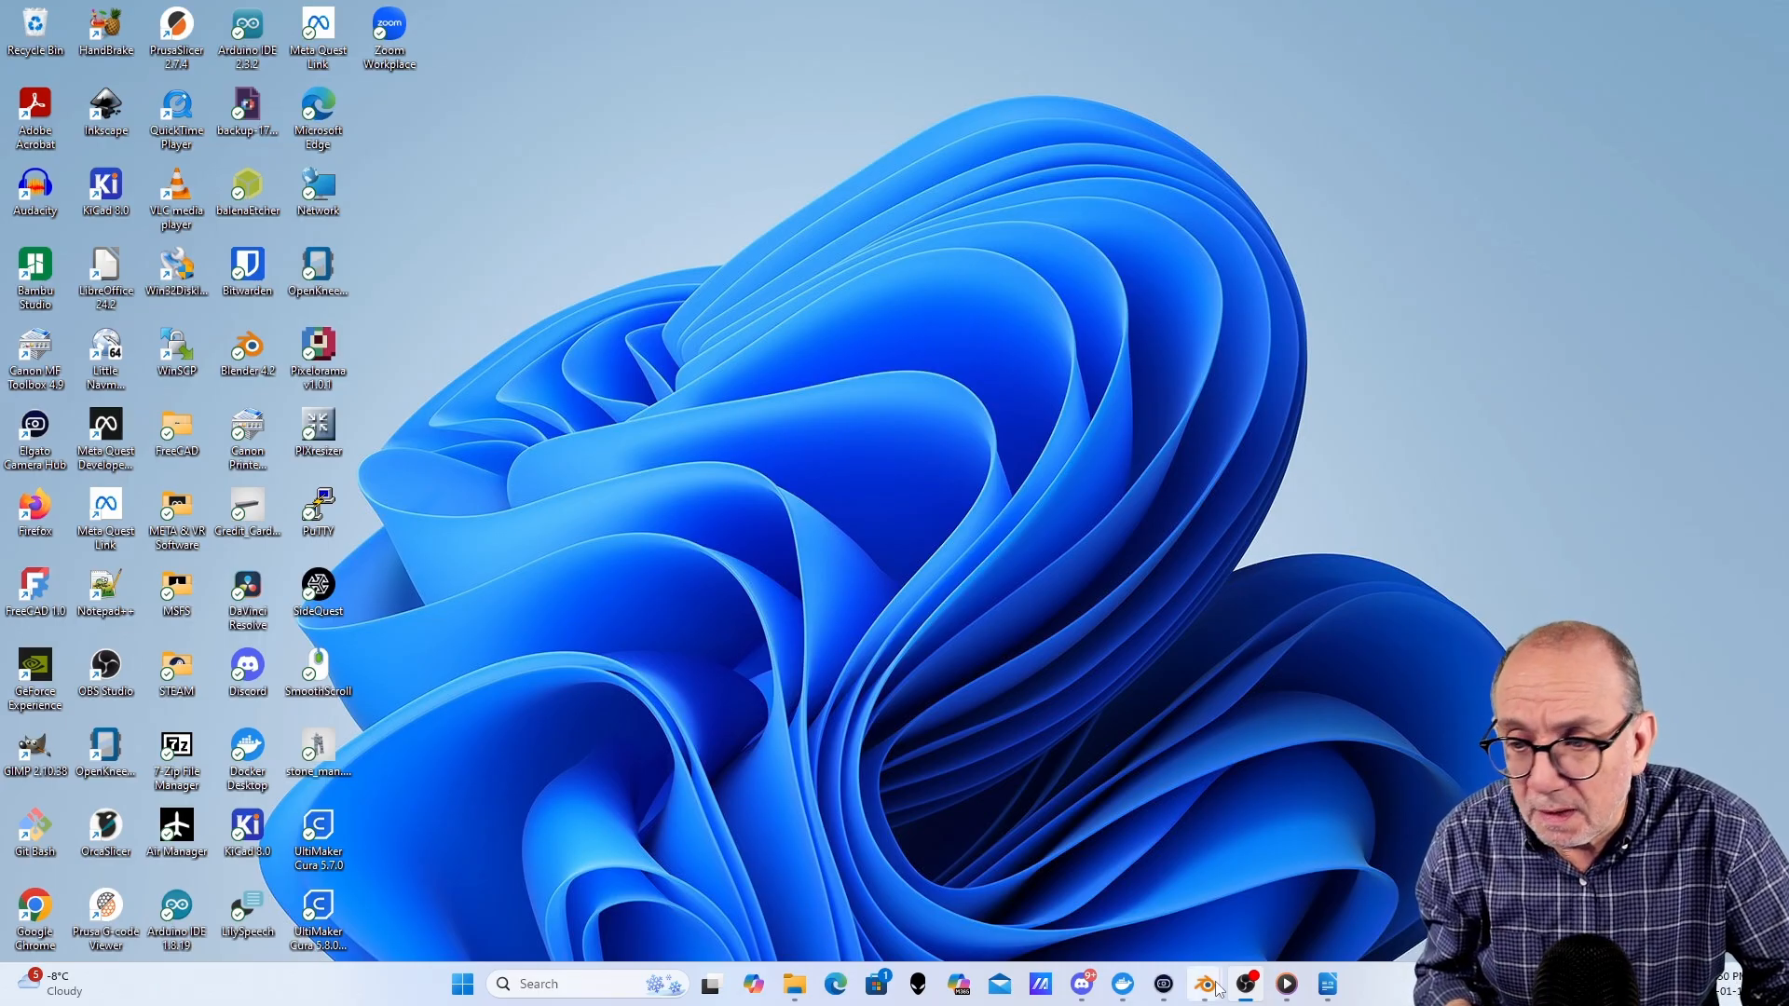
- Switch to Blender and compare the three robot meshes side by side by orbiting and zooming the viewport
mouse_move(1205, 984)
click(1018, 910)
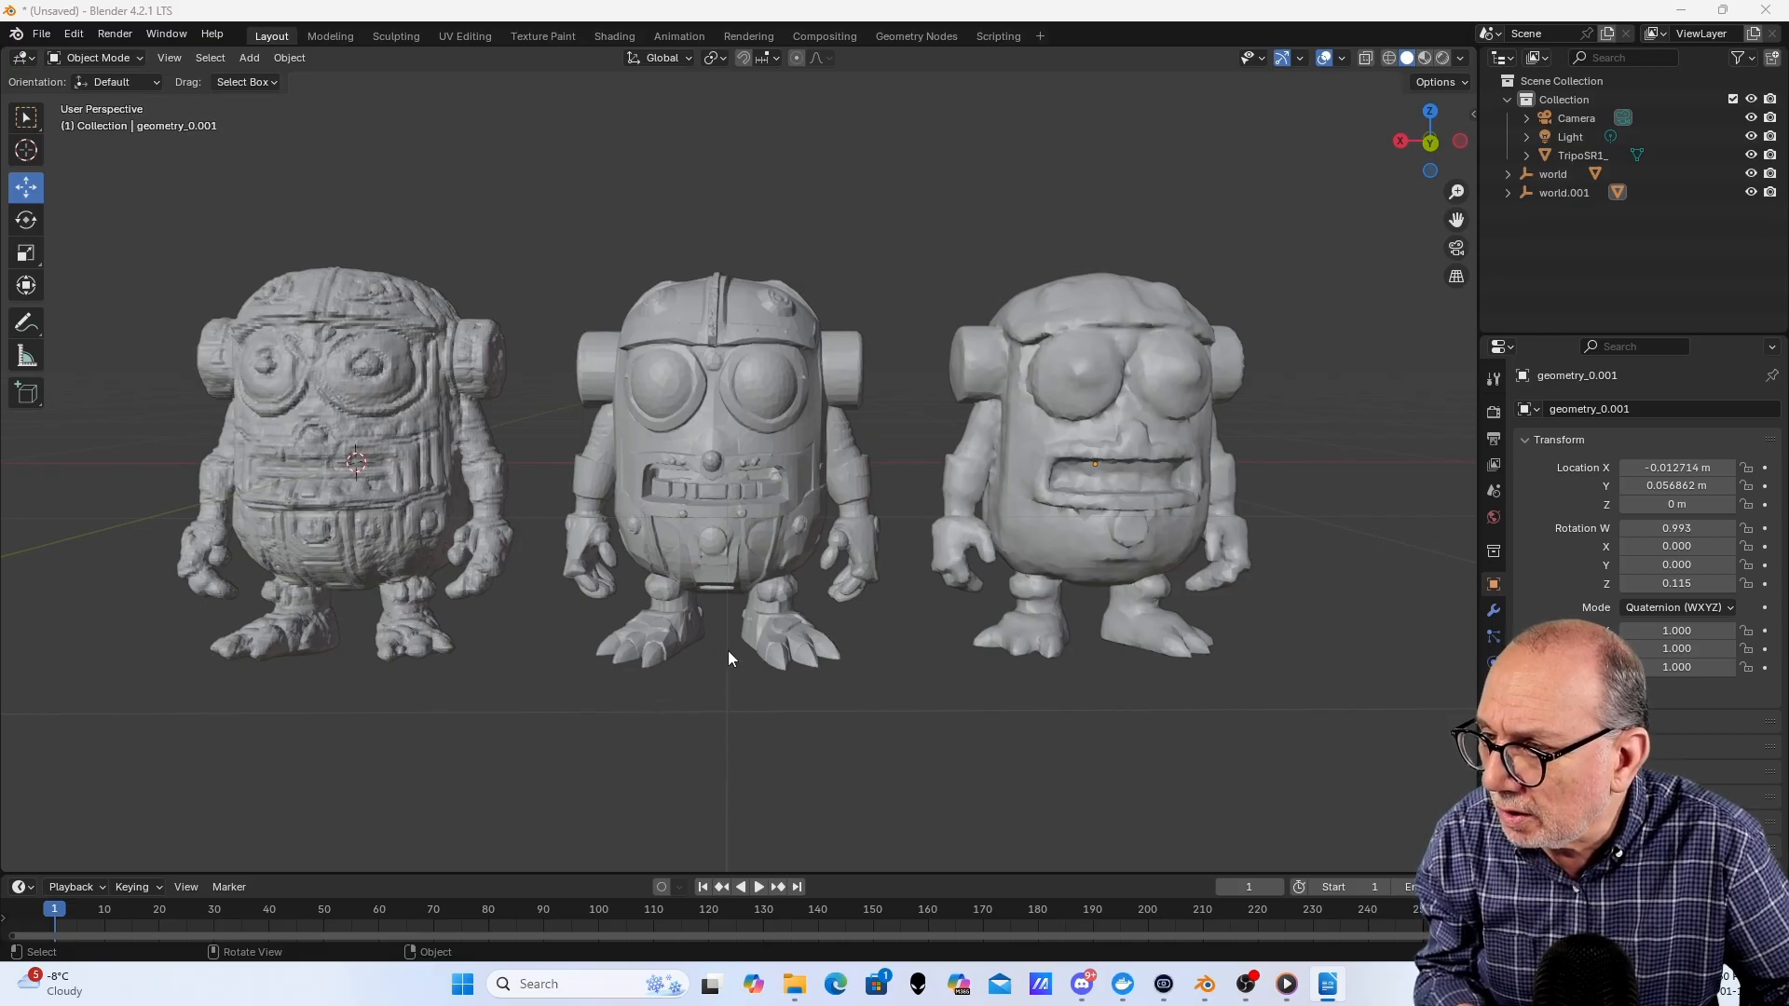
middle_drag(729, 651, 753, 719)
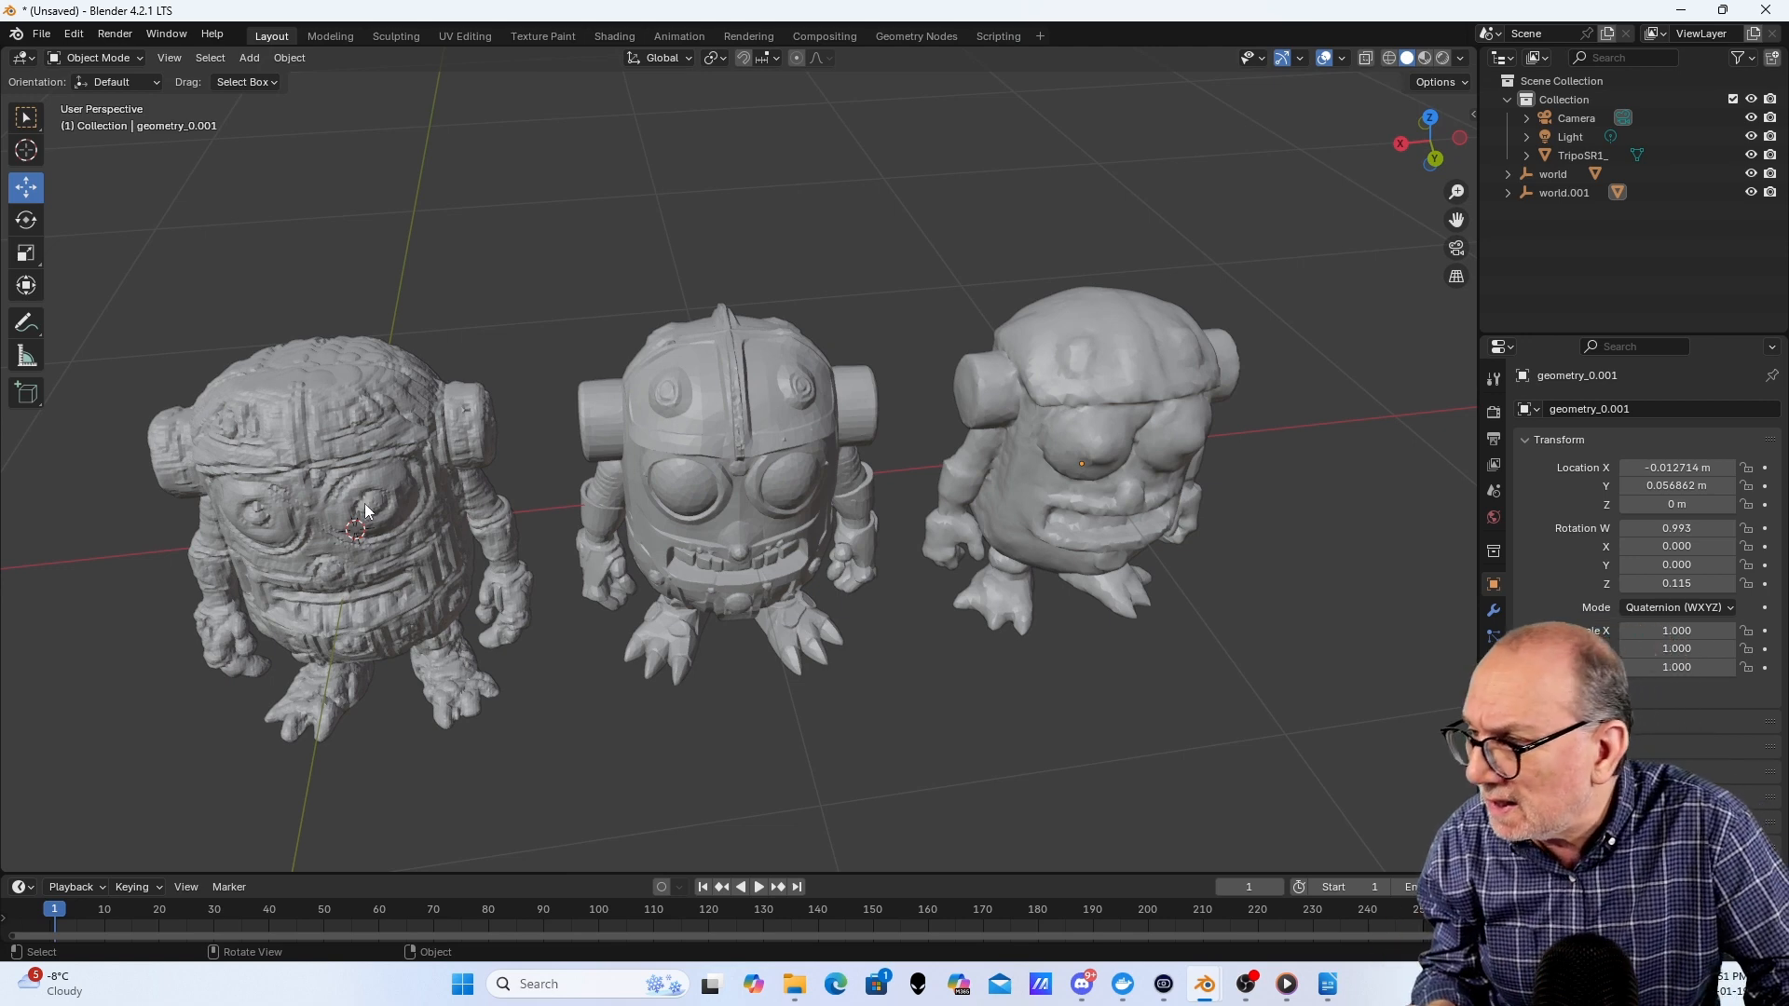
middle_drag(514, 636, 495, 573)
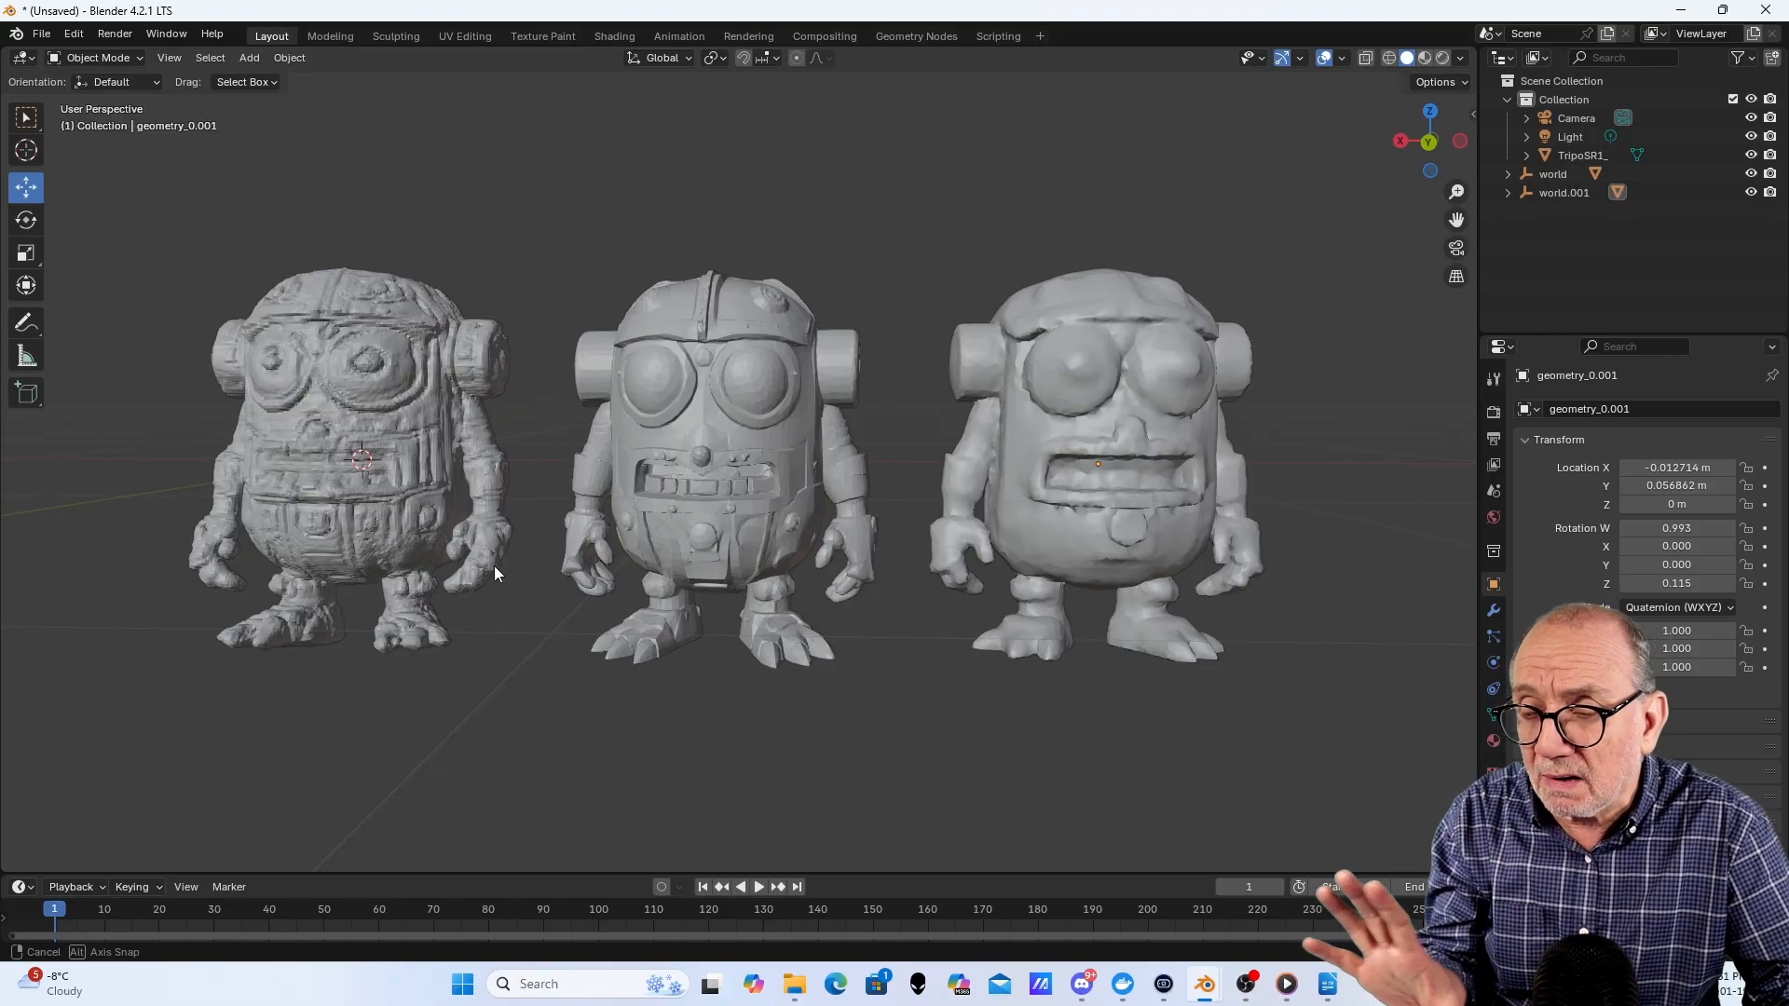
middle_drag(495, 573, 500, 575)
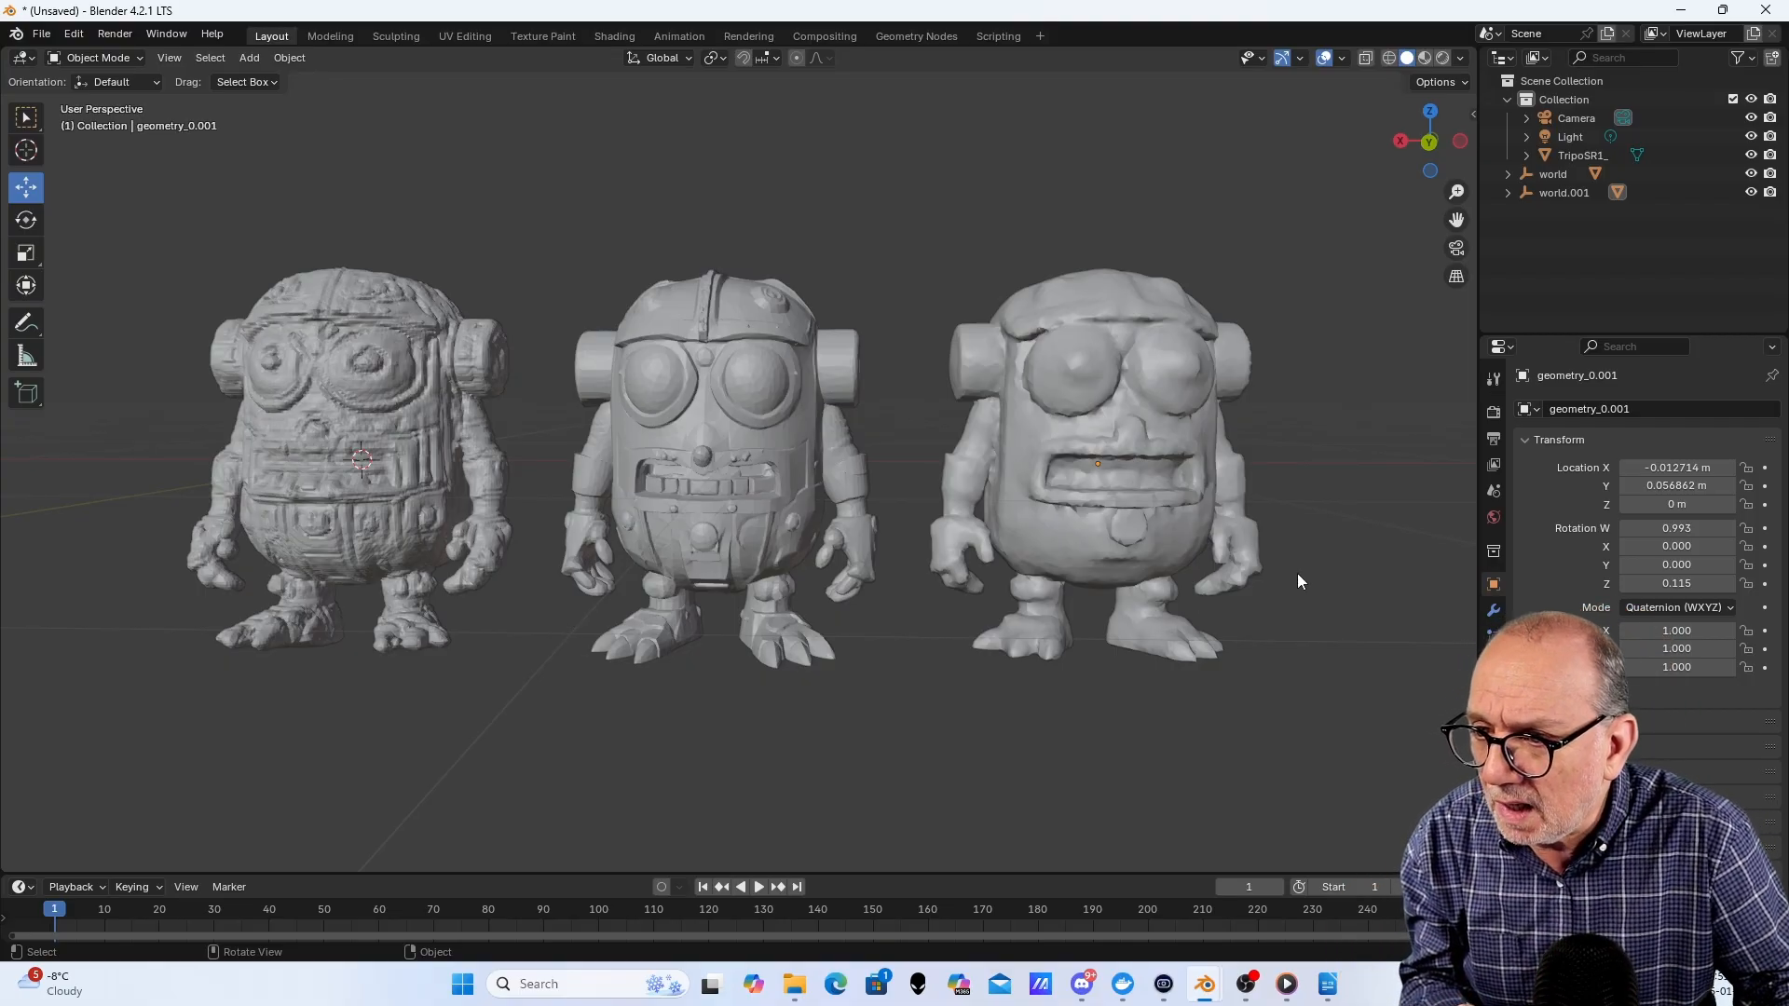
mouse_move(1297, 575)
middle_down()
mouse_move(1225, 604)
mouse_move(1231, 645)
mouse_move(1203, 649)
mouse_move(1279, 643)
mouse_move(1302, 671)
mouse_move(1250, 674)
mouse_move(1305, 658)
mouse_move(1289, 599)
mouse_move(1272, 577)
mouse_move(1262, 590)
mouse_move(1281, 592)
middle_up()
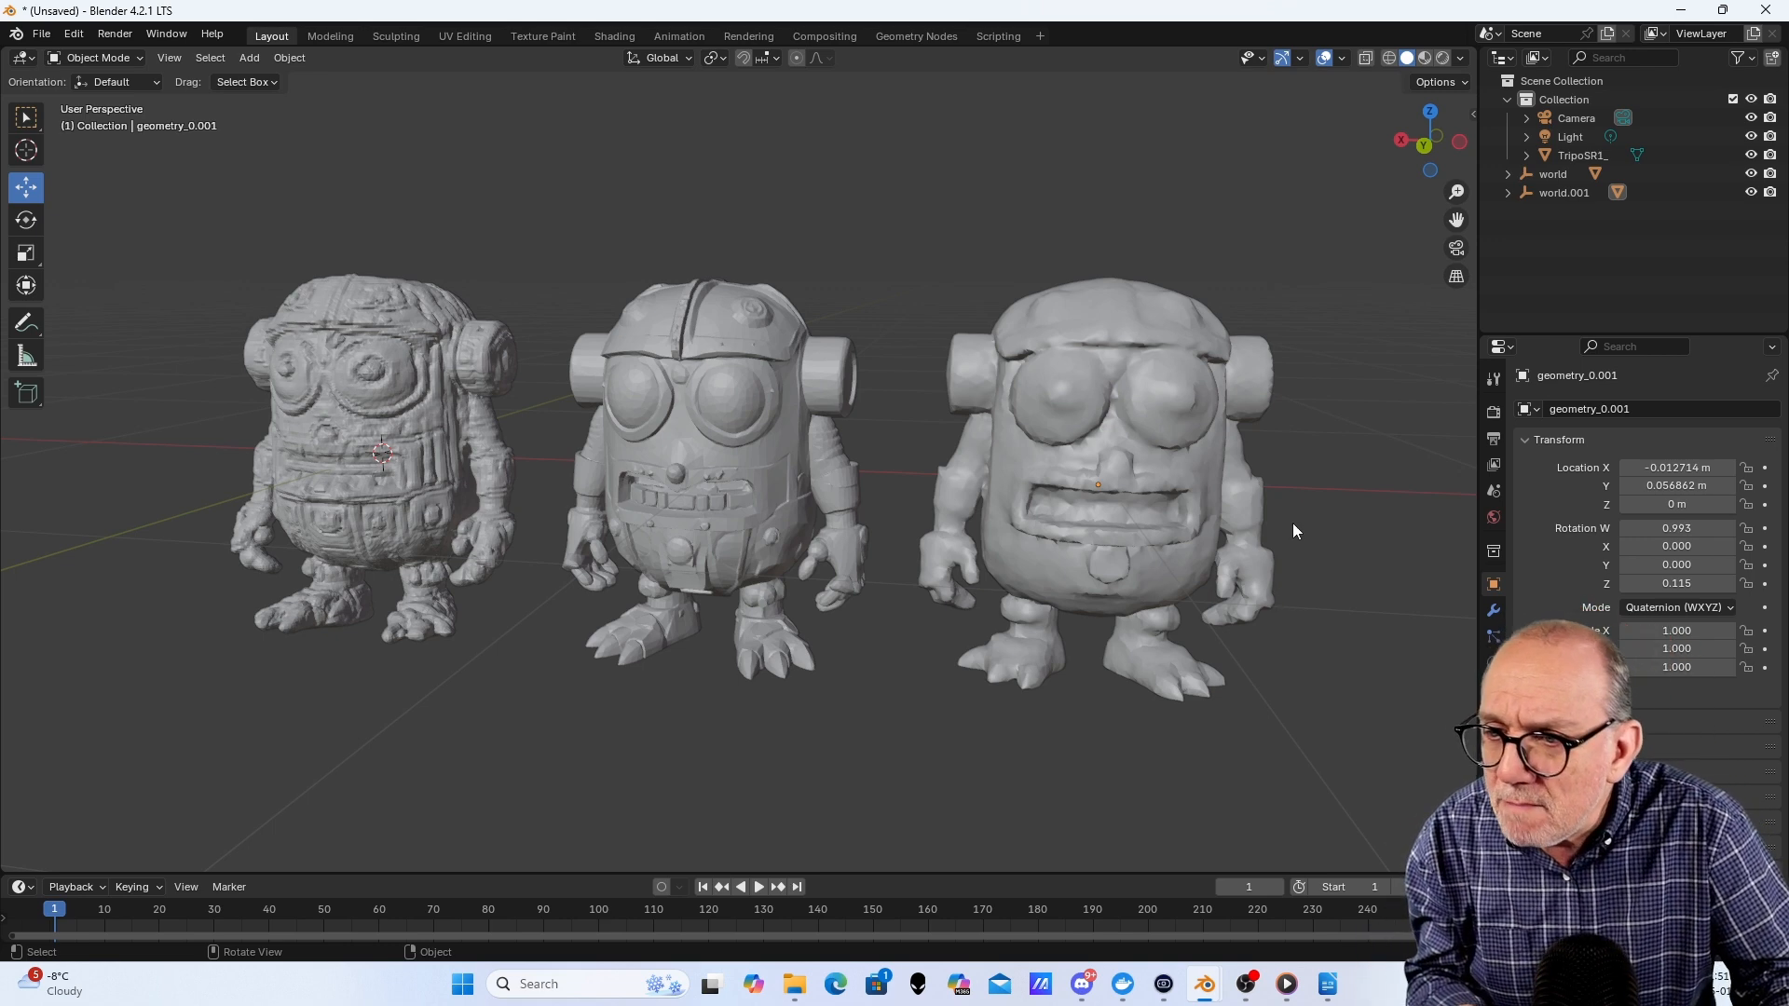
mouse_move(1295, 527)
middle_down()
mouse_move(1148, 520)
mouse_move(1289, 500)
middle_up()
scroll(1289, 499, up, 1)
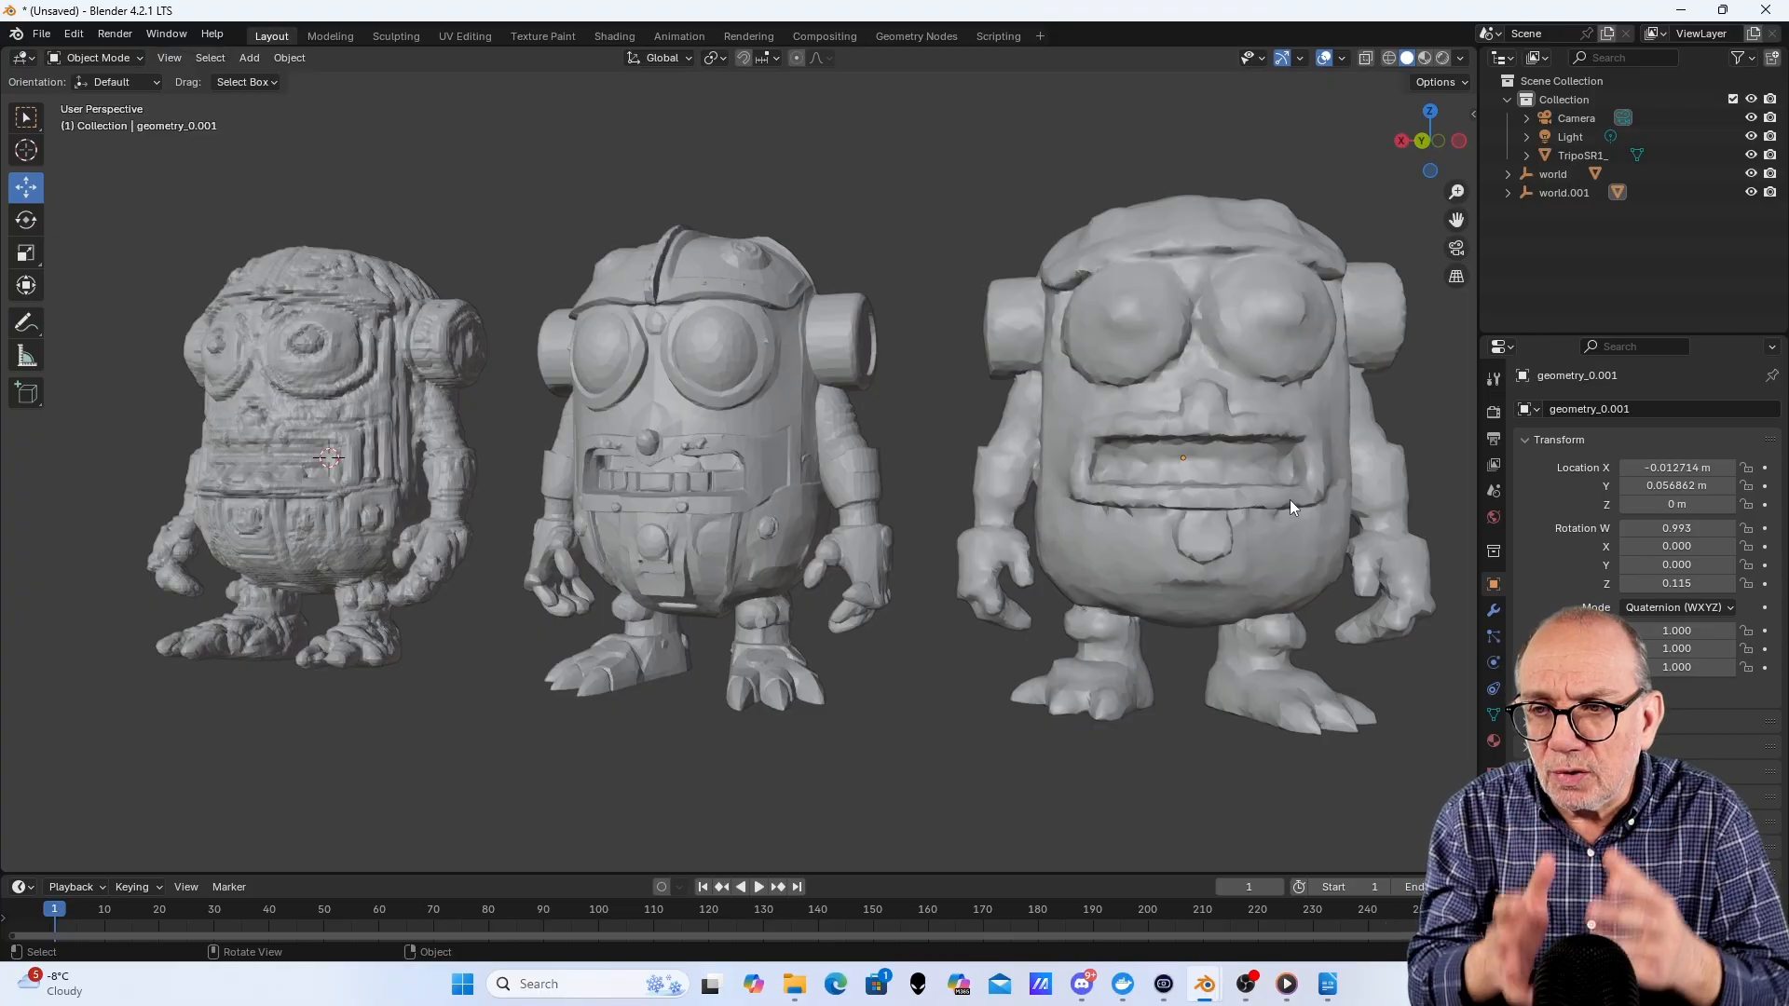
scroll(1291, 508, down, 1)
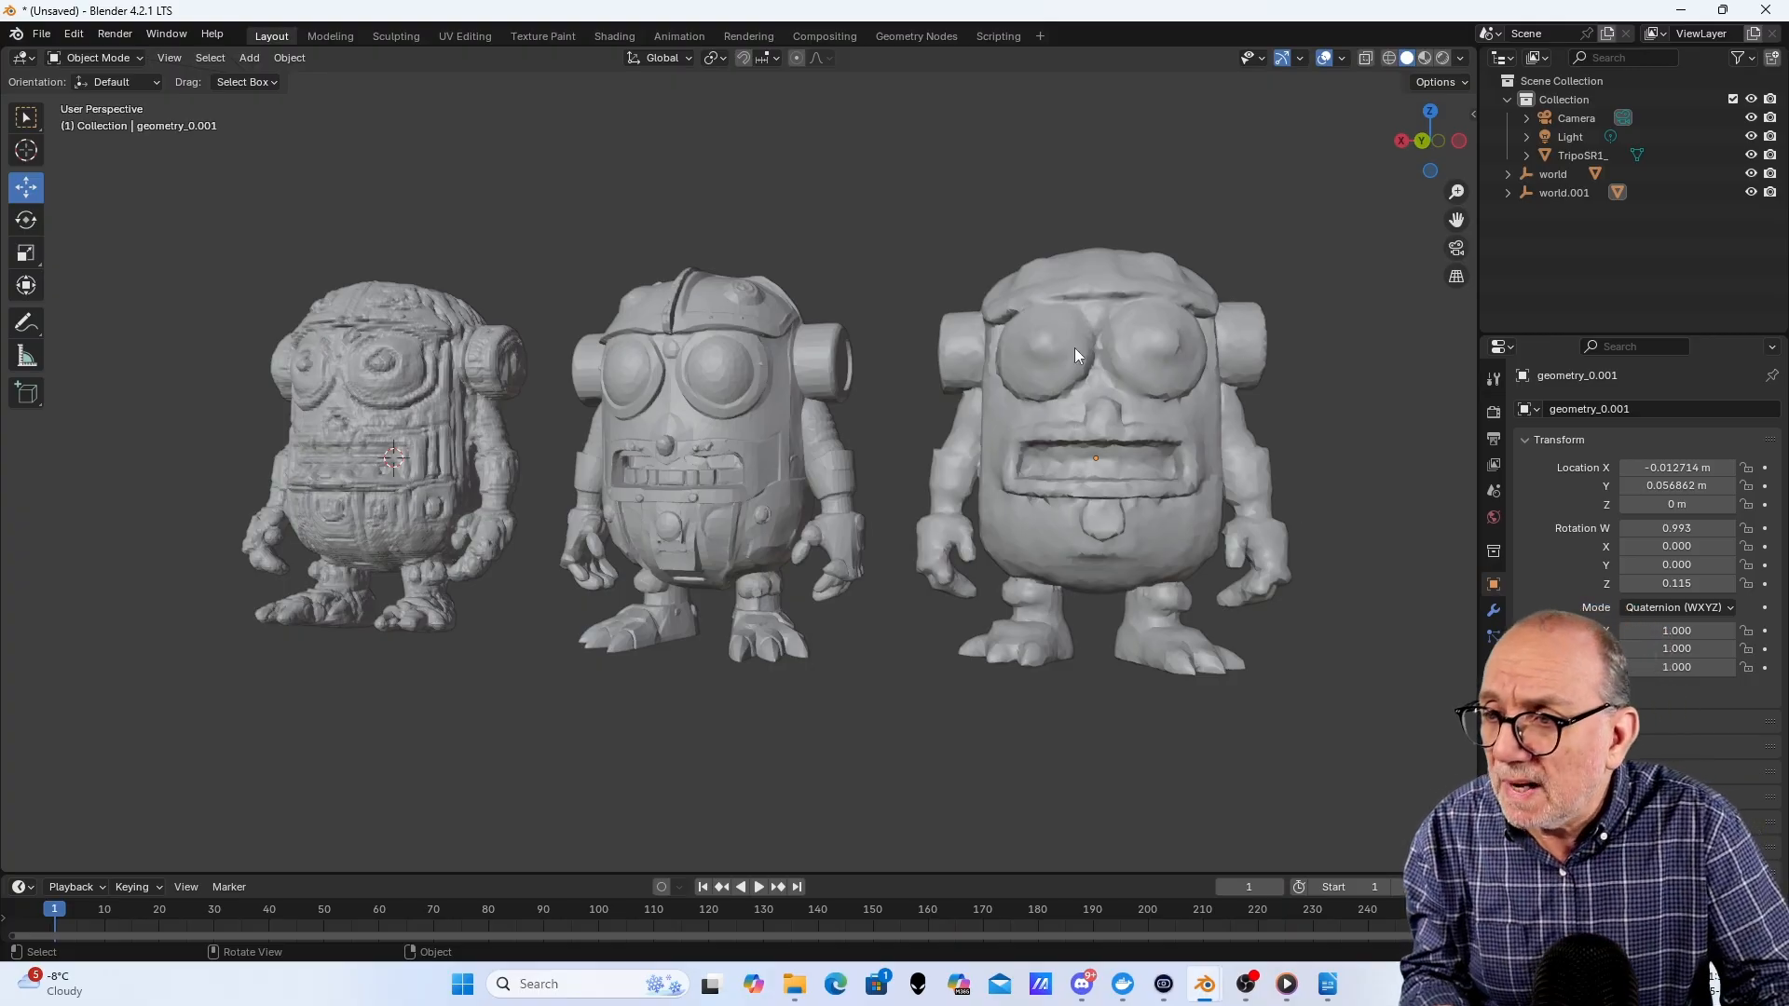
- Switch to the Blender window with the three Baby Yoda meshes and compare them side by side by orbiting, zooming and panning
middle_drag(1302, 403, 1410, 404)
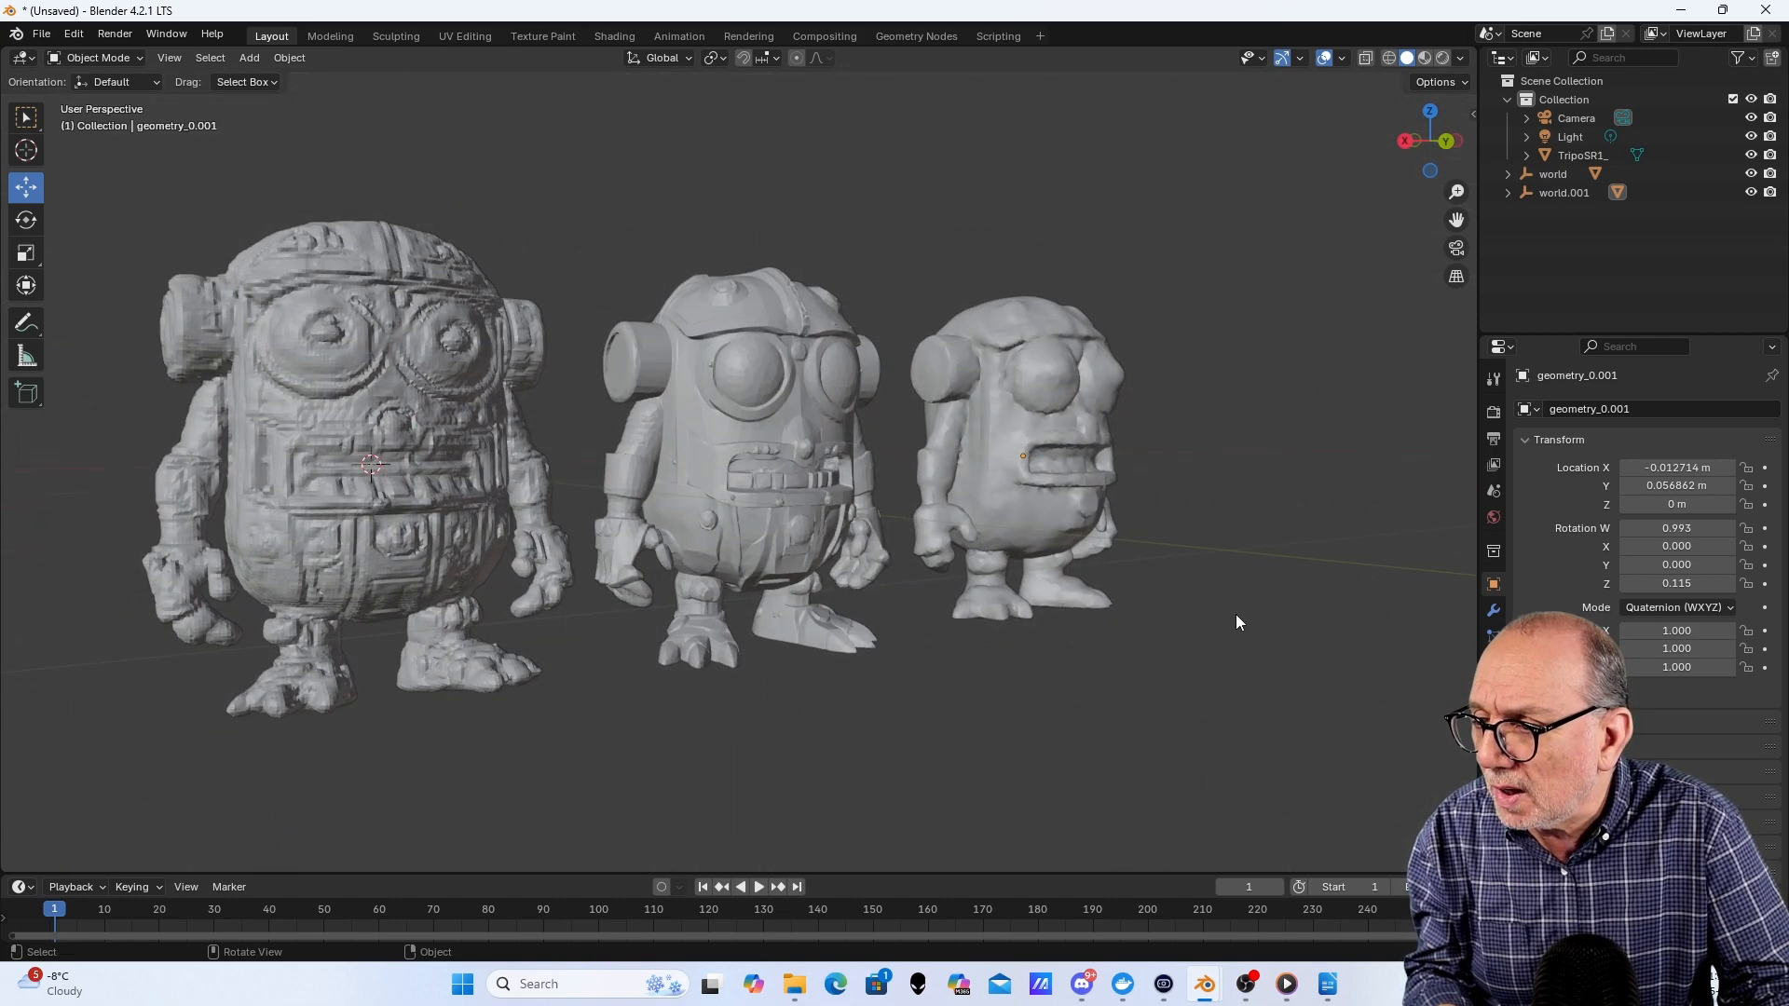
mouse_move(1205, 983)
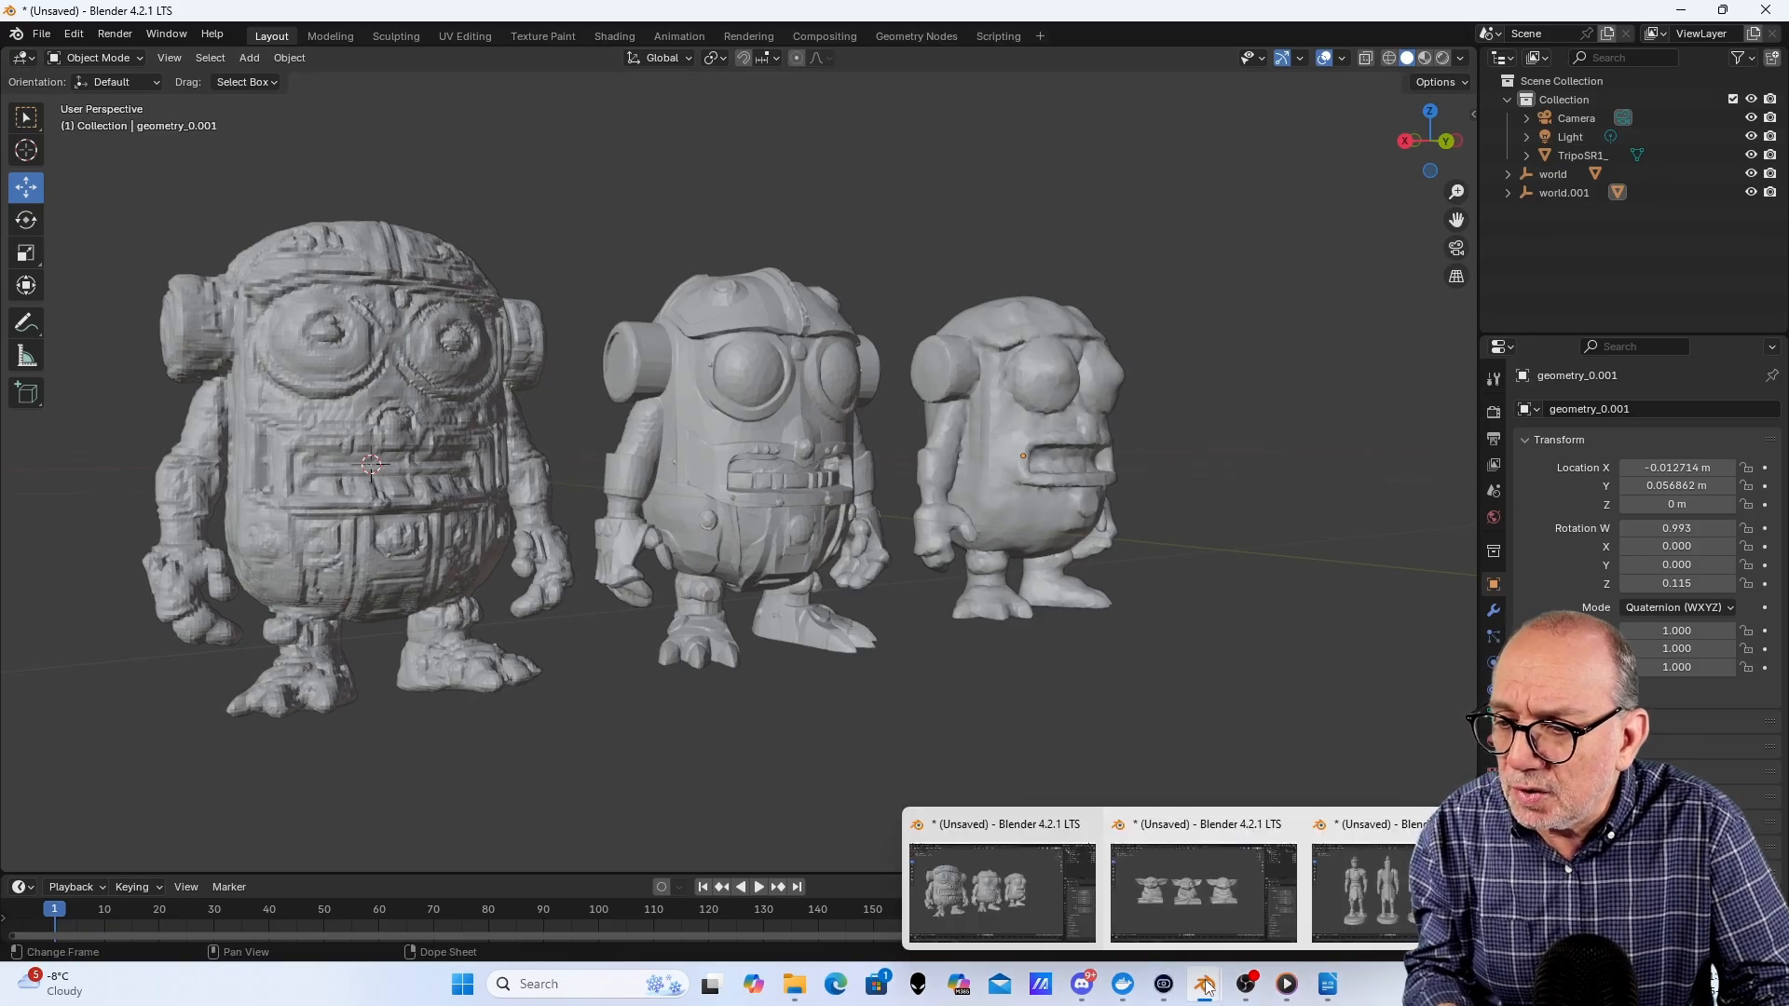
click(1196, 904)
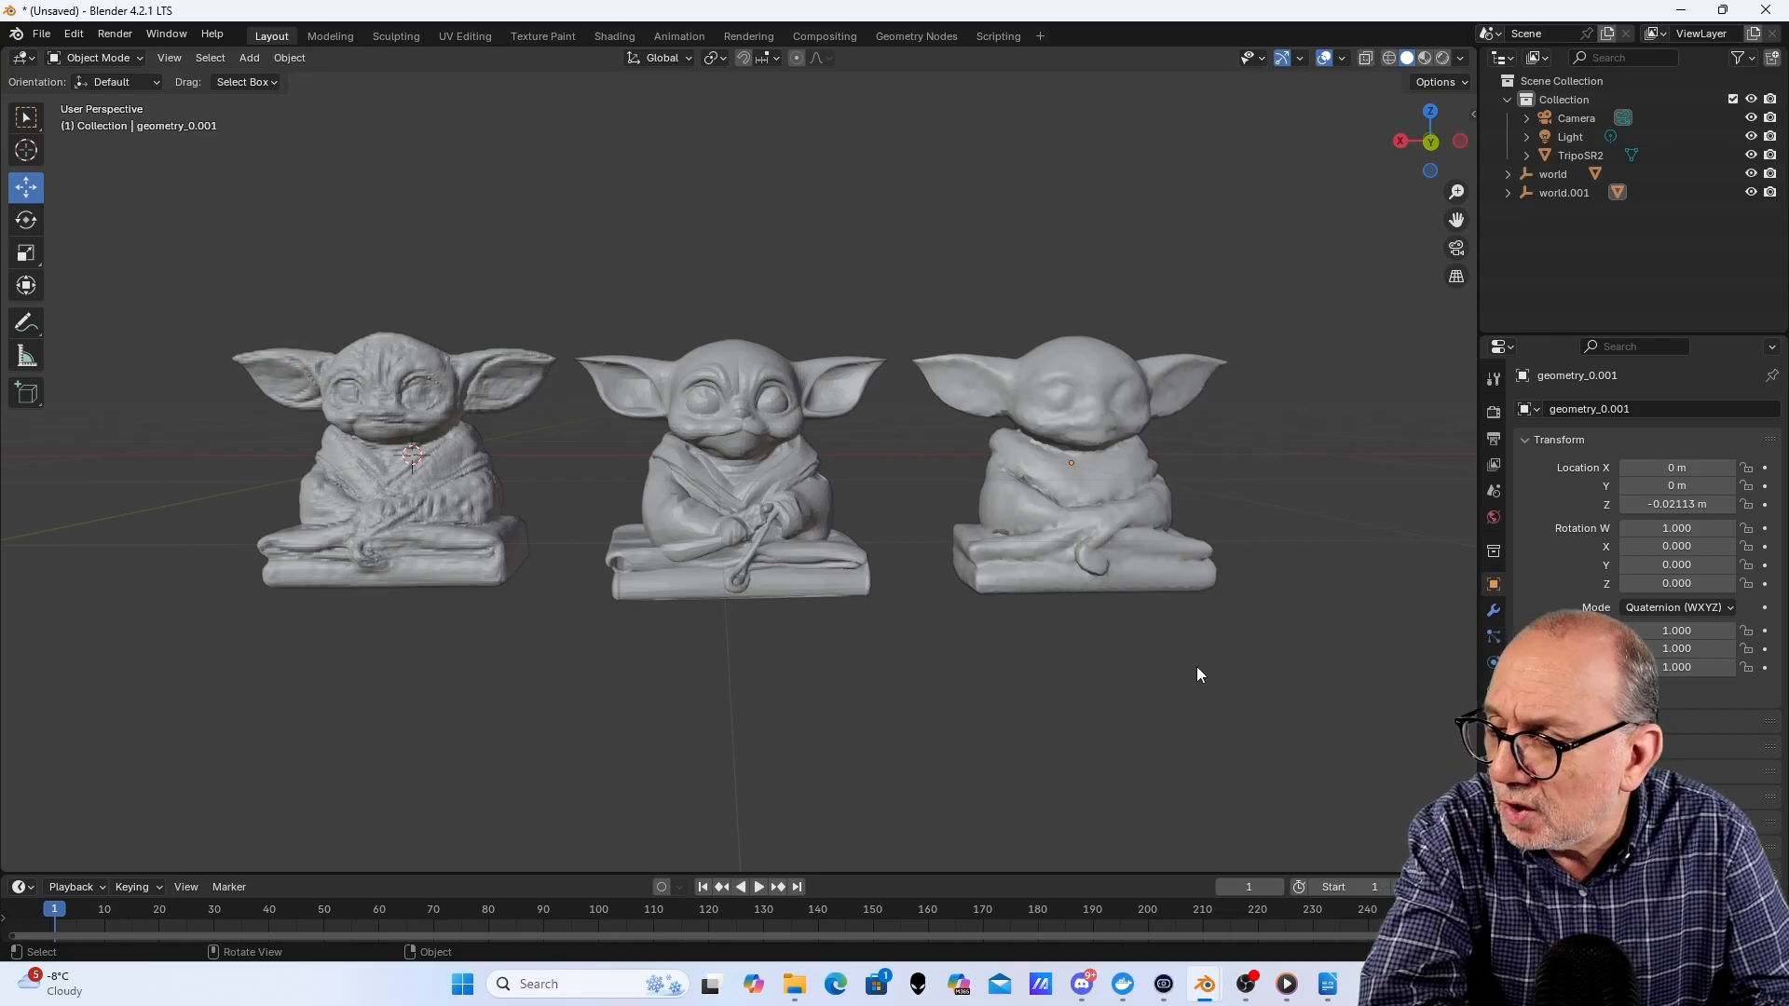
middle_drag(1099, 687, 1089, 687)
scroll(643, 510, up, 1)
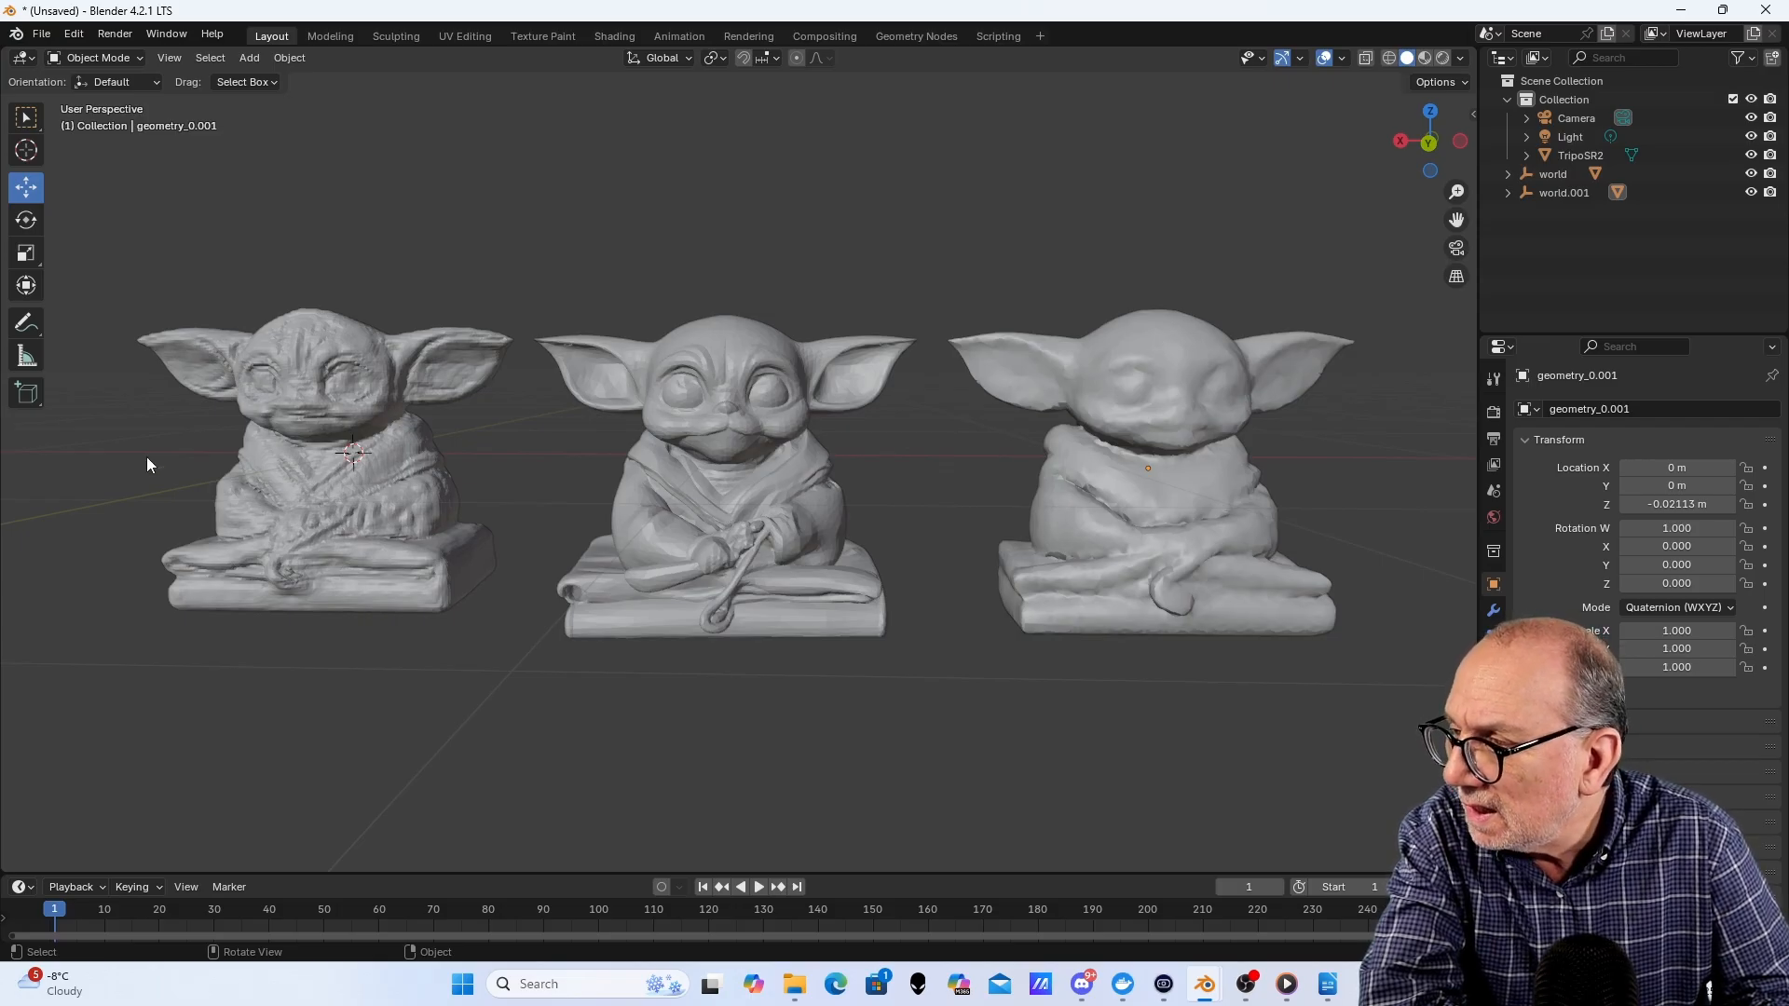
mouse_move(225, 663)
middle_down()
mouse_move(315, 665)
mouse_move(214, 661)
middle_up()
scroll(988, 585, up, 1)
scroll(978, 620, down, 2)
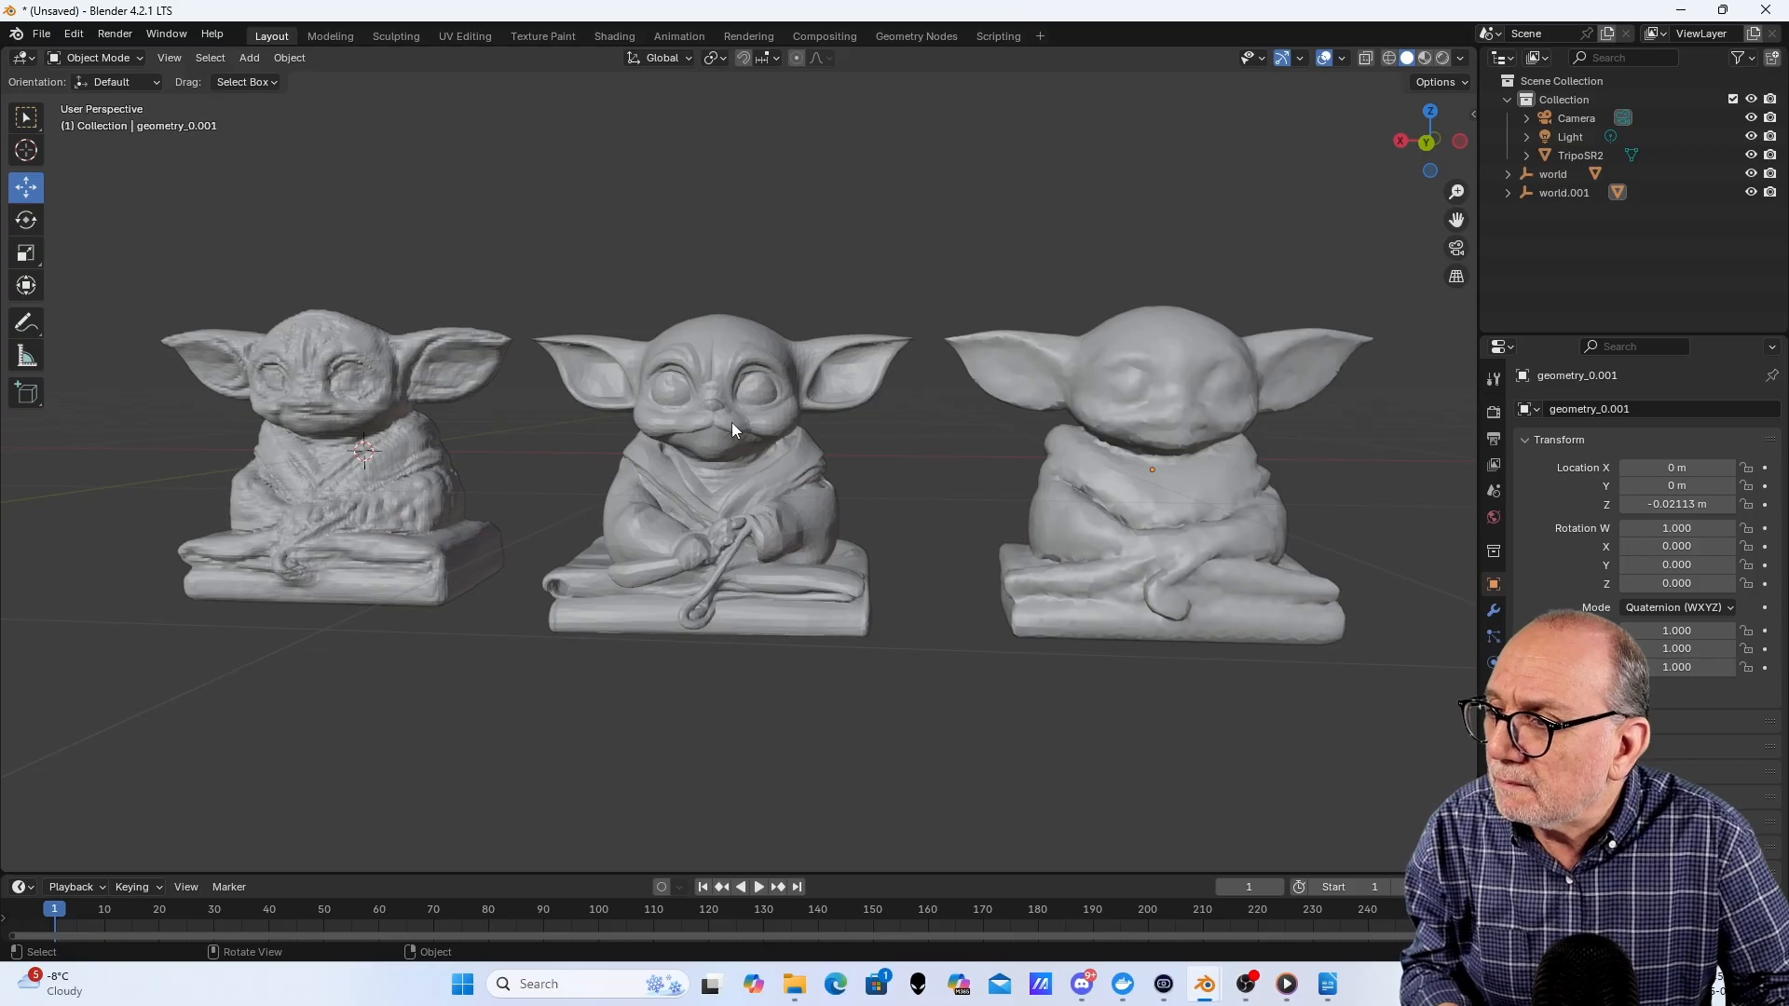
scroll(579, 411, up, 1)
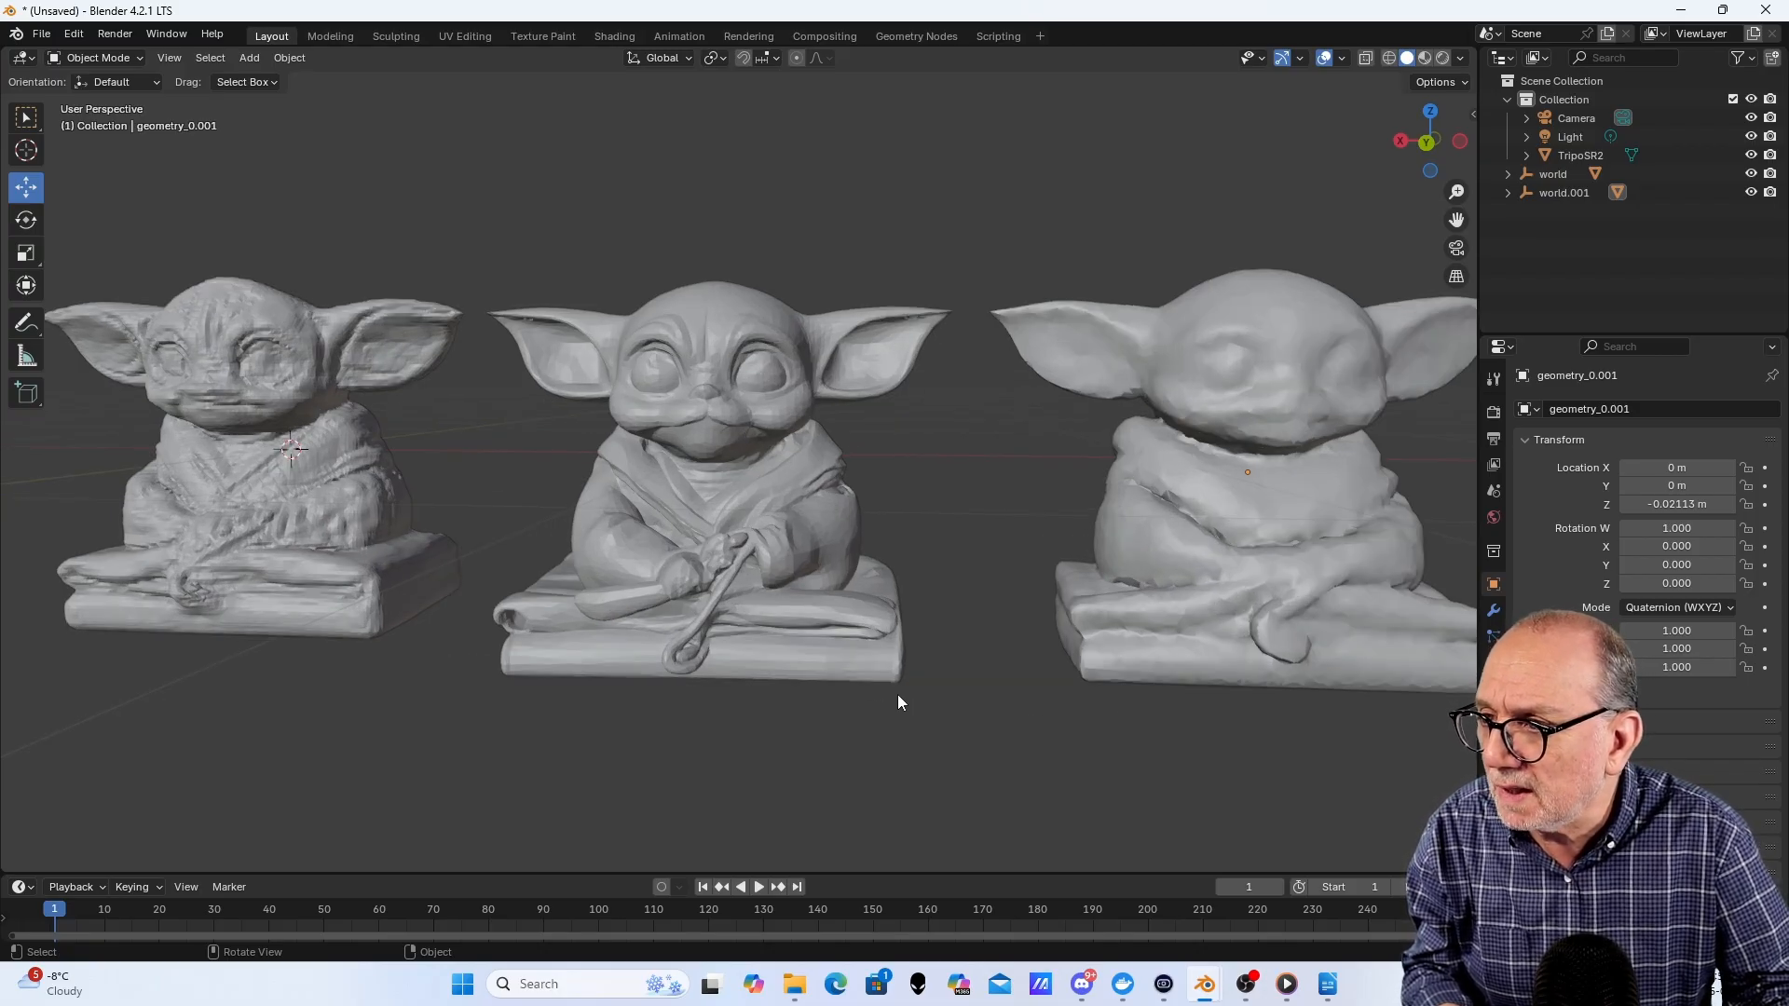
middle_drag(898, 698, 269, 671)
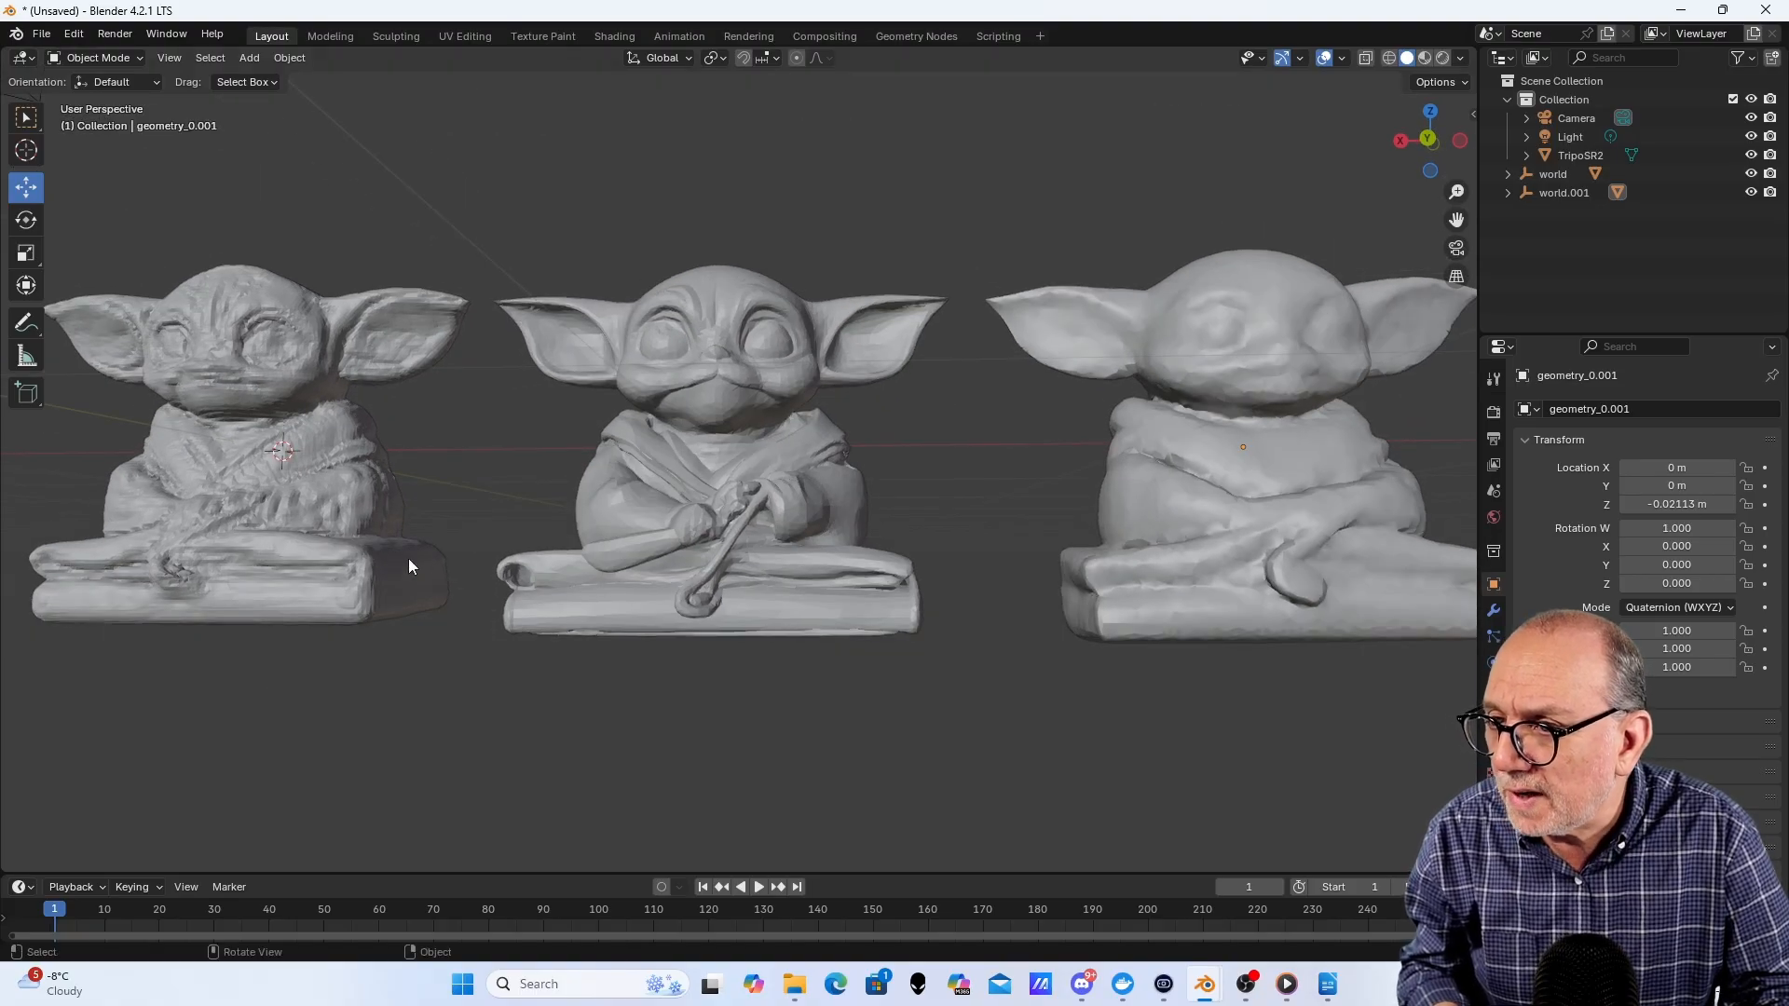
scroll(434, 558, down, 2)
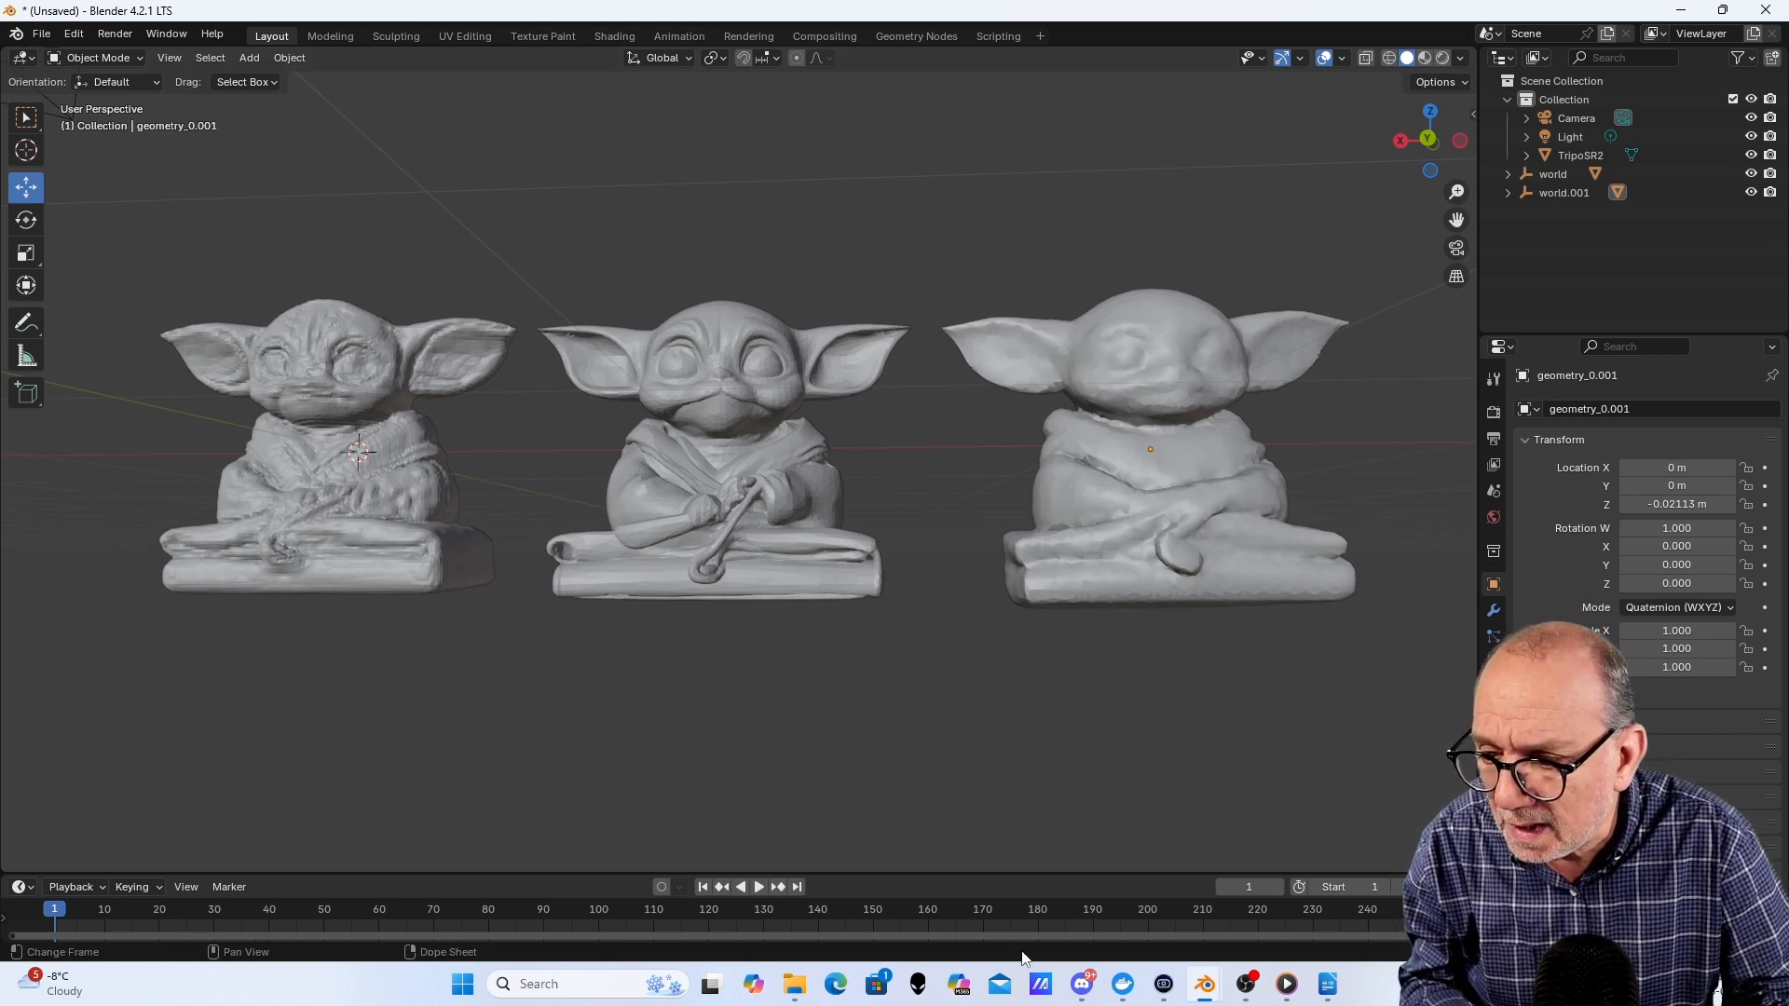
- Switch to the Blender window with the three knight meshes and compare them side by side by orbiting the viewport
mouse_move(1204, 984)
click(1383, 898)
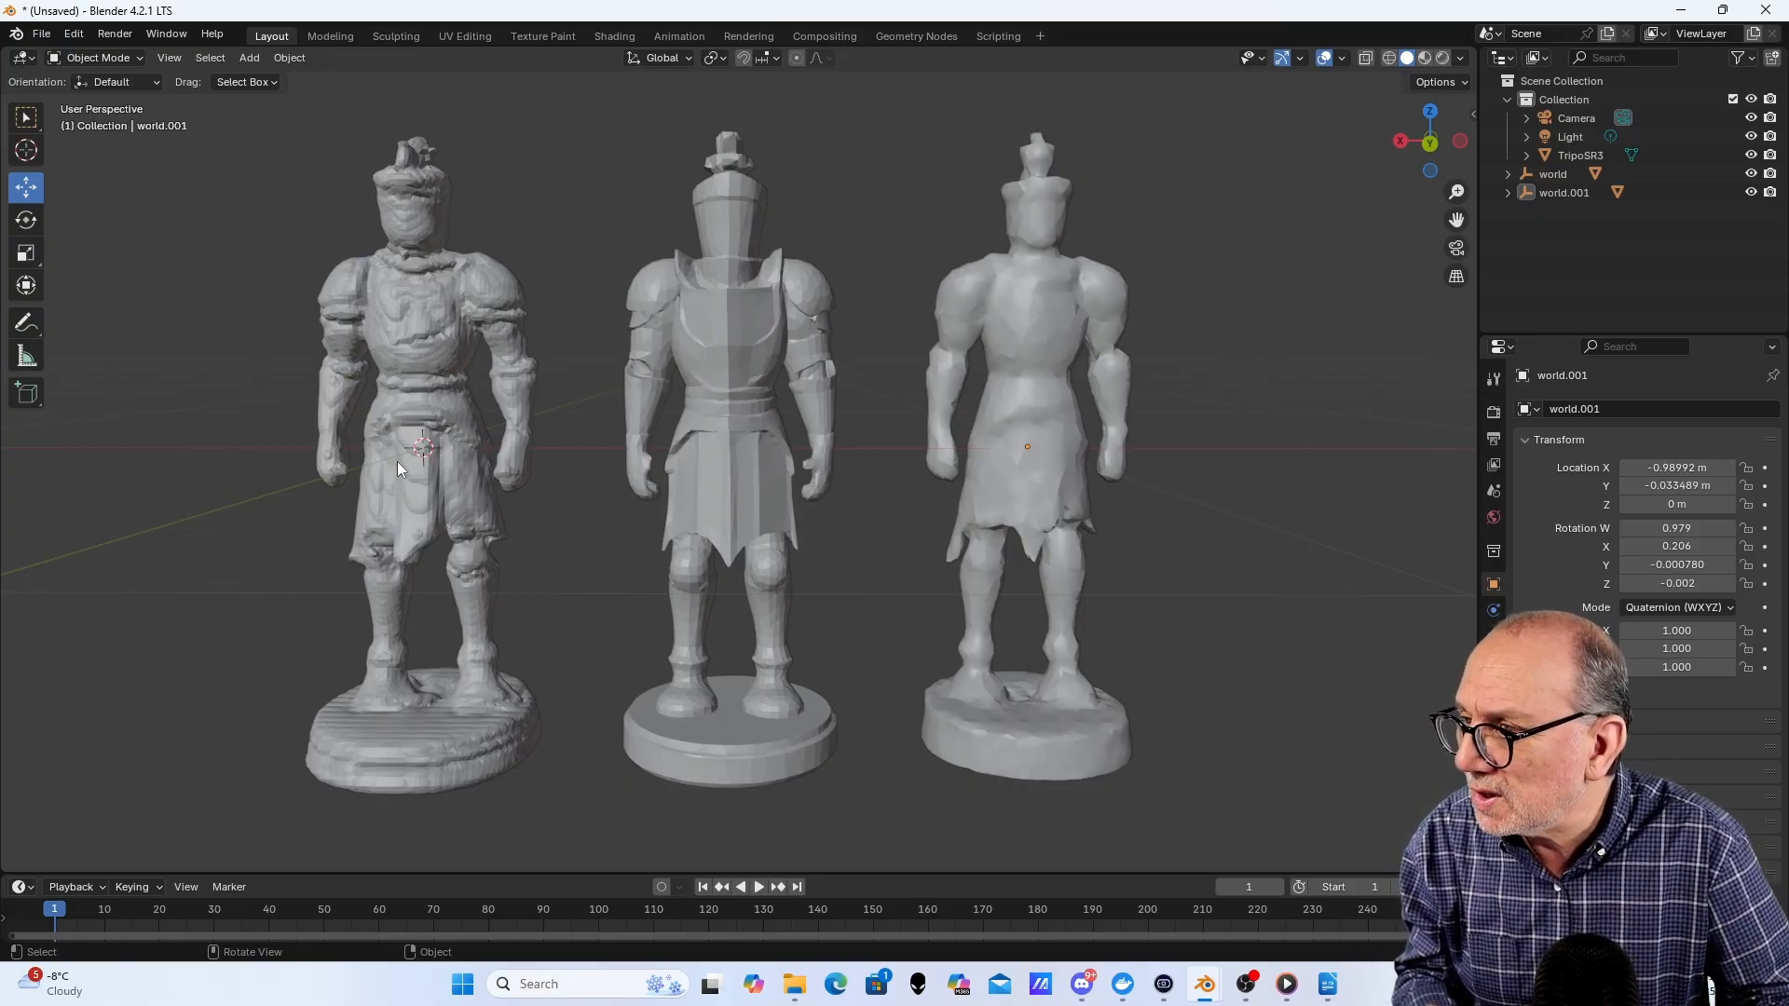
mouse_move(237, 445)
middle_down()
mouse_move(327, 447)
mouse_move(248, 443)
mouse_move(244, 483)
mouse_move(249, 465)
mouse_move(407, 500)
mouse_move(219, 462)
middle_up()
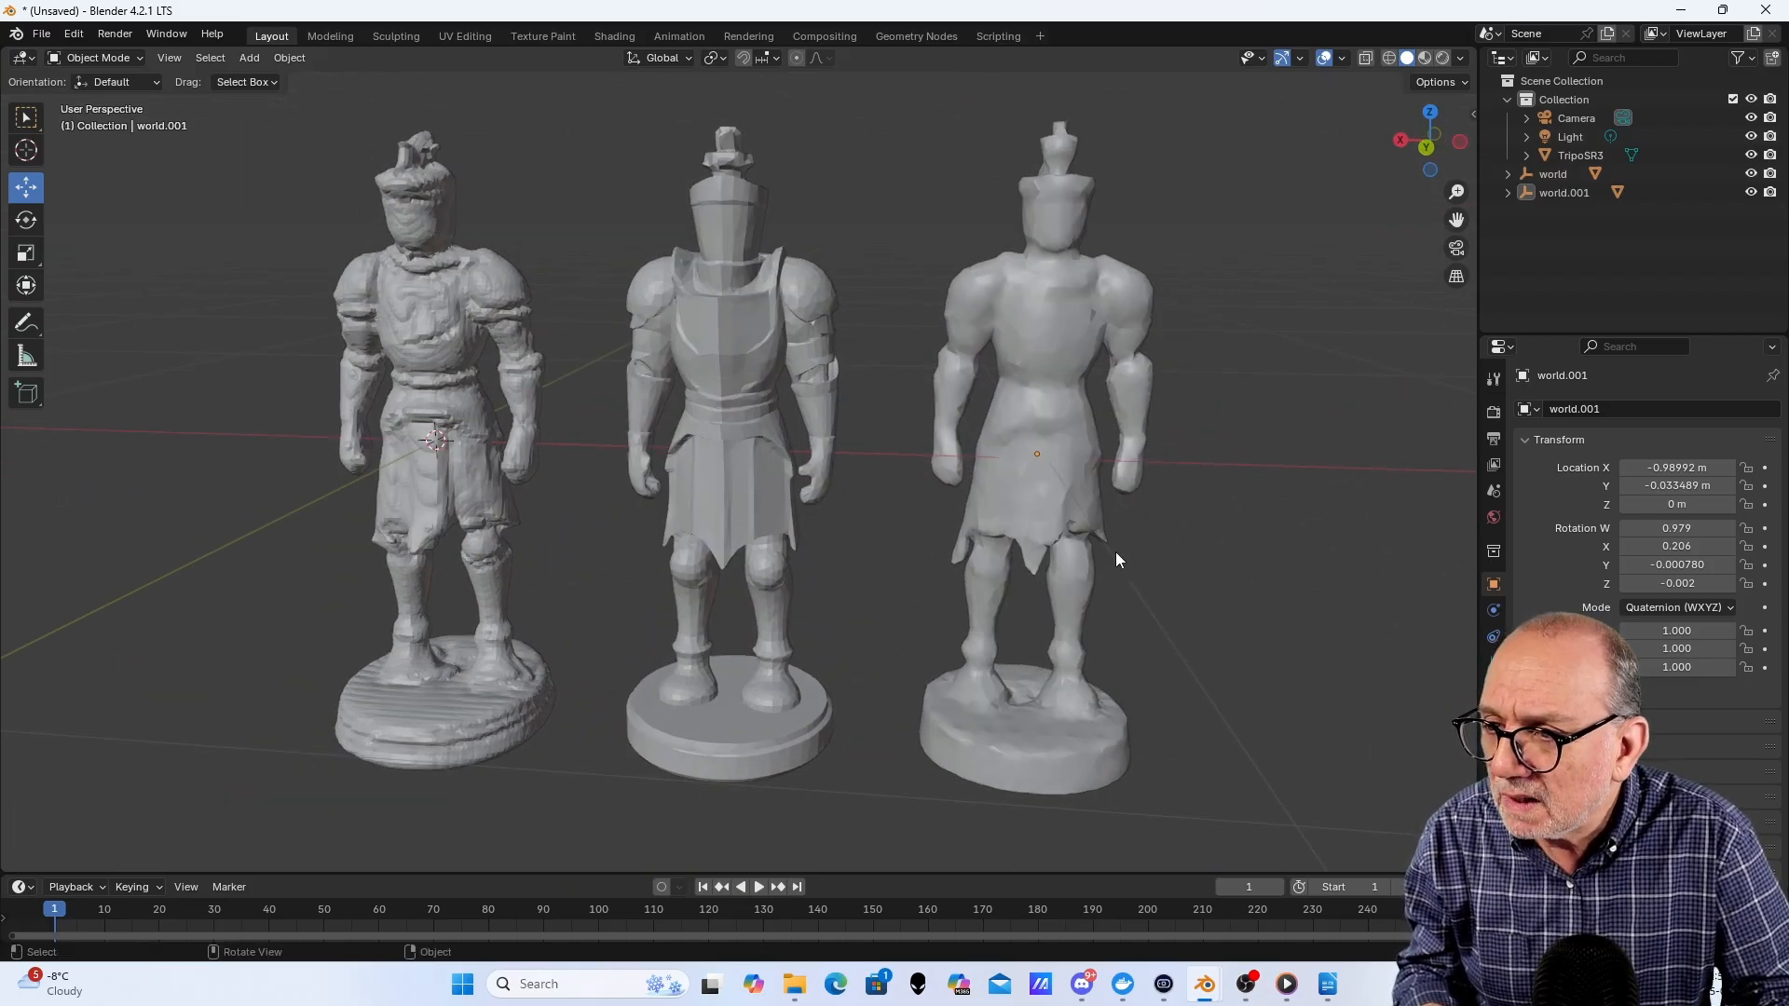
mouse_move(1243, 495)
middle_down()
mouse_move(904, 483)
mouse_move(1263, 493)
middle_up()
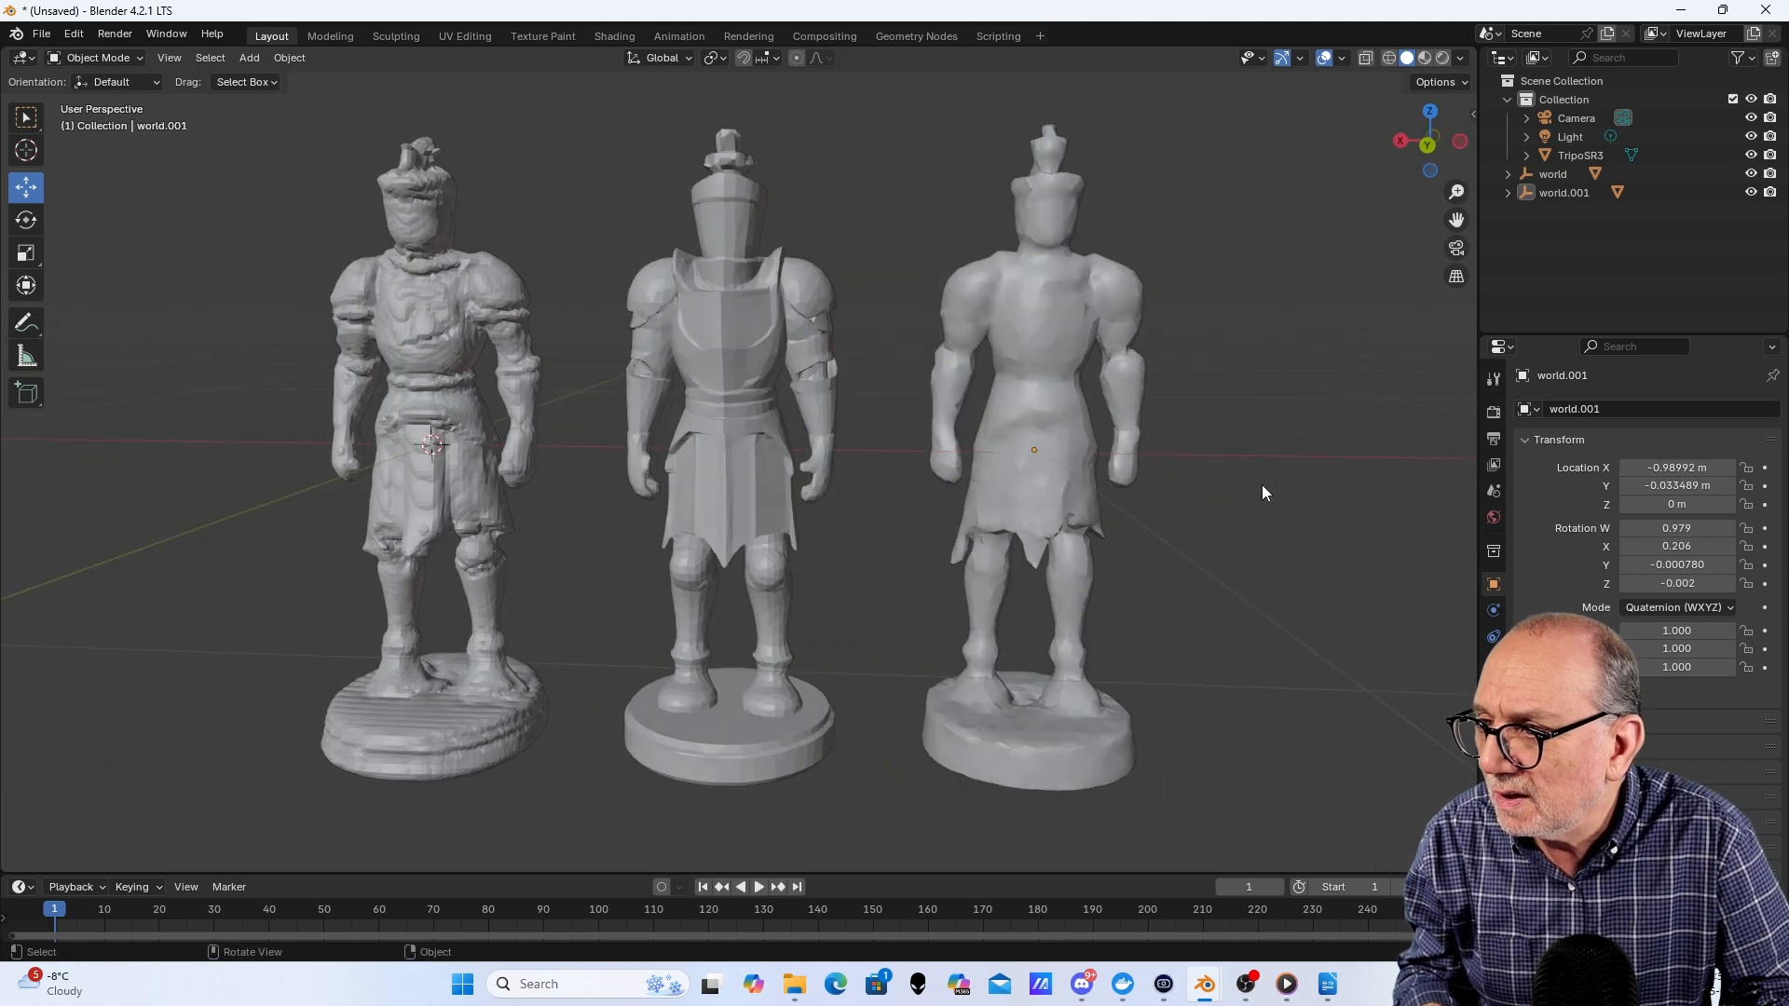